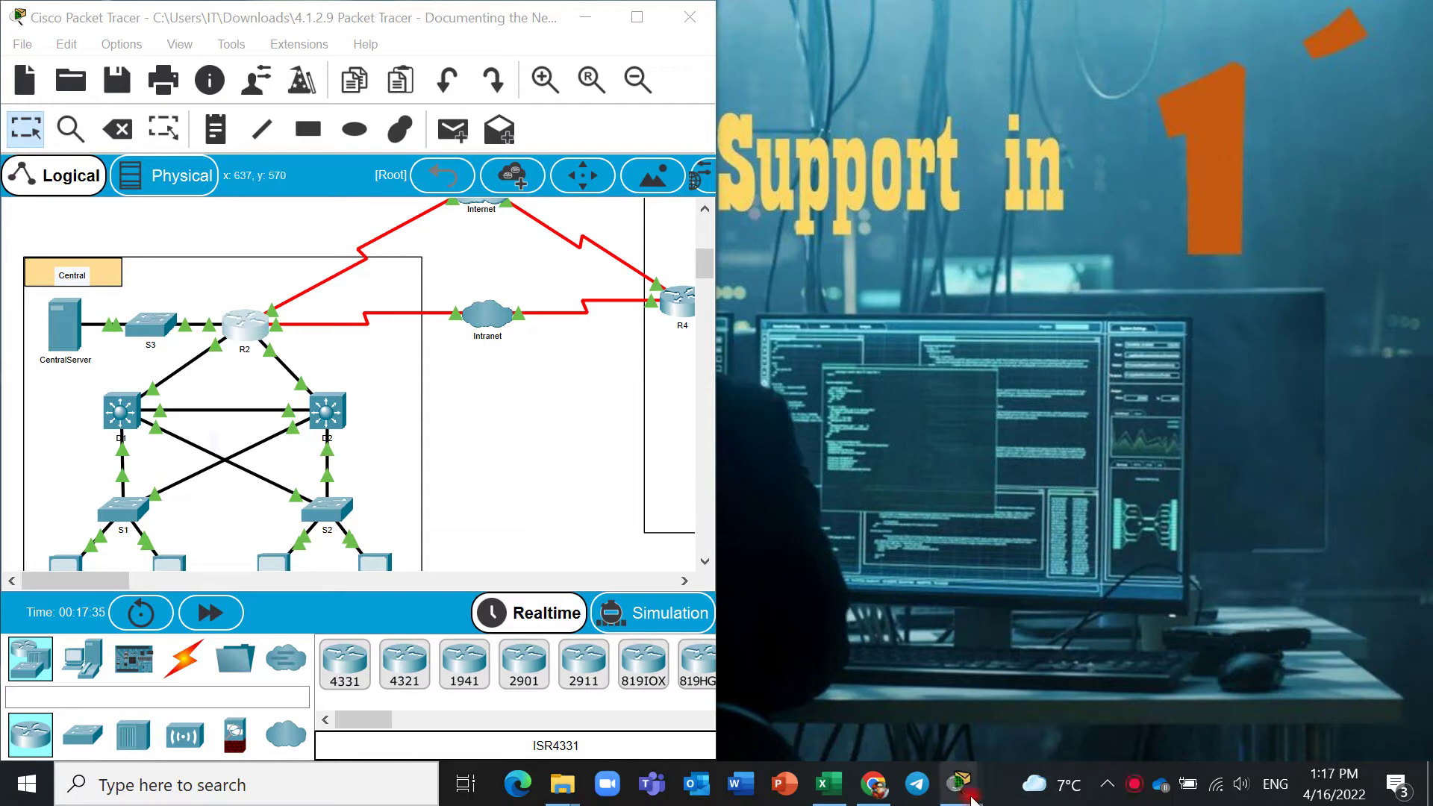
Bring up the activity instructions and scroll through them.
{"action": "mouse_move", "coordinate": [962, 784]}
{"action": "left_click", "coordinate": [1035, 720]}
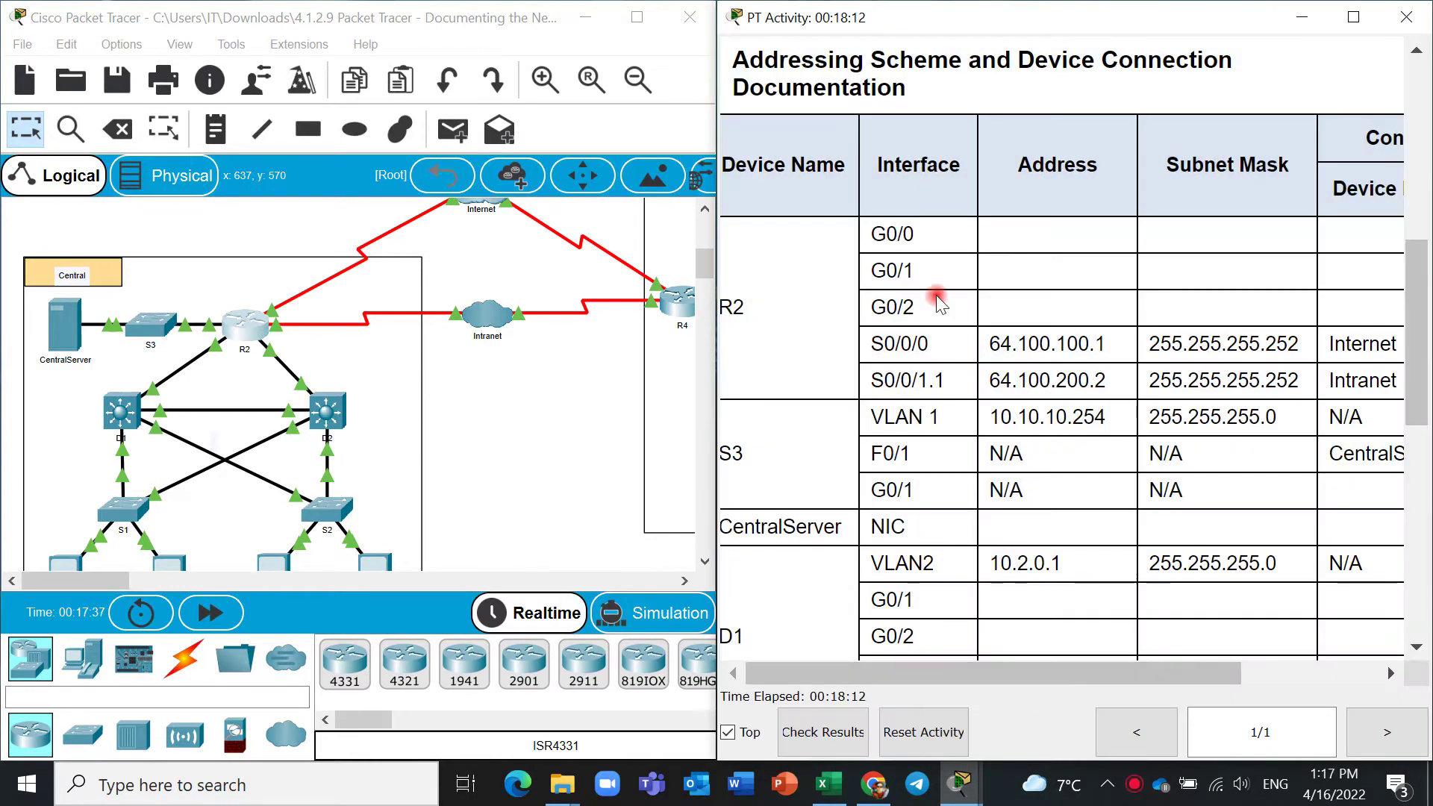
{"action": "left_click_drag", "start_coordinate": [1418, 332], "coordinate": [1417, 155]}
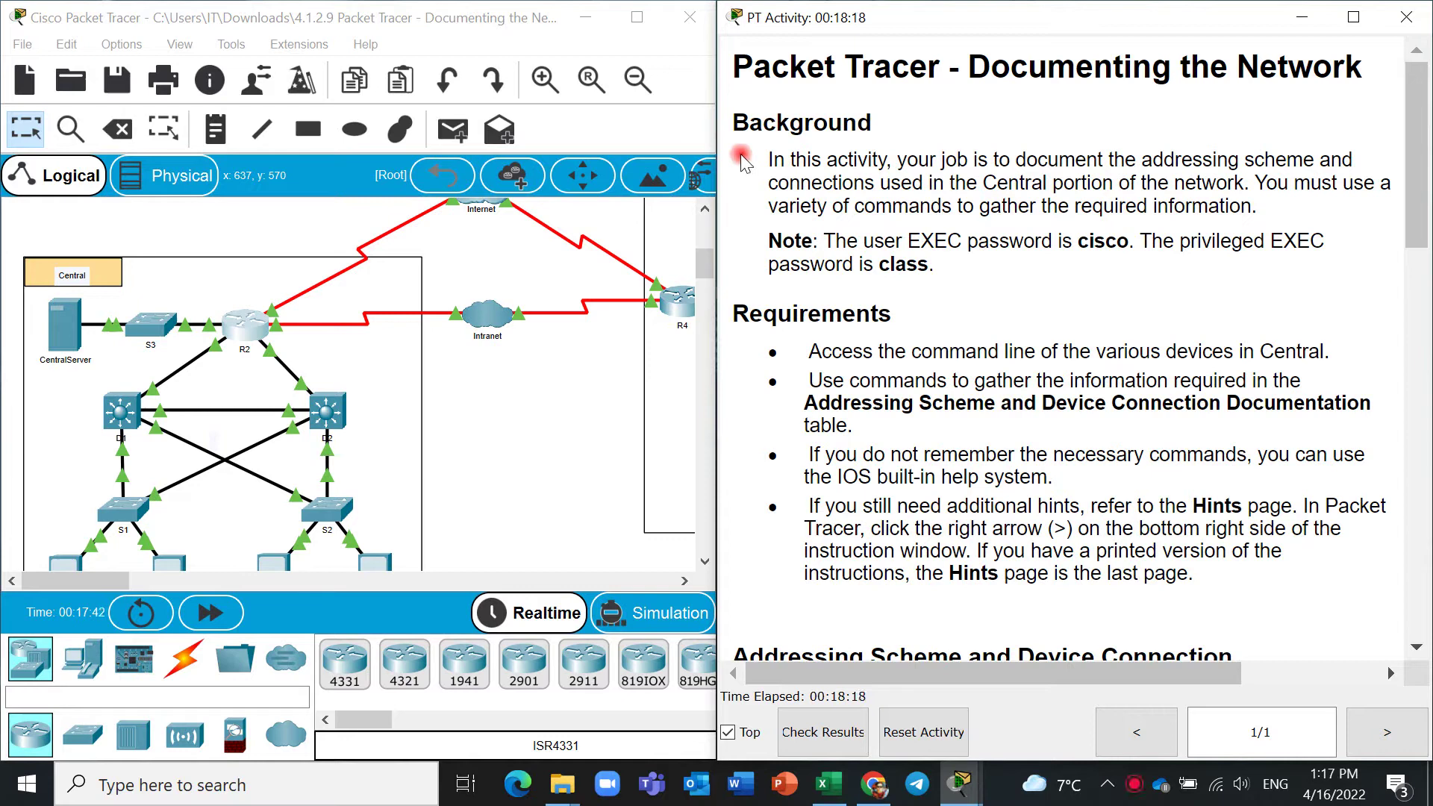
{"action": "scroll", "coordinate": [863, 375], "scroll_direction": "down", "scroll_amount": 3}
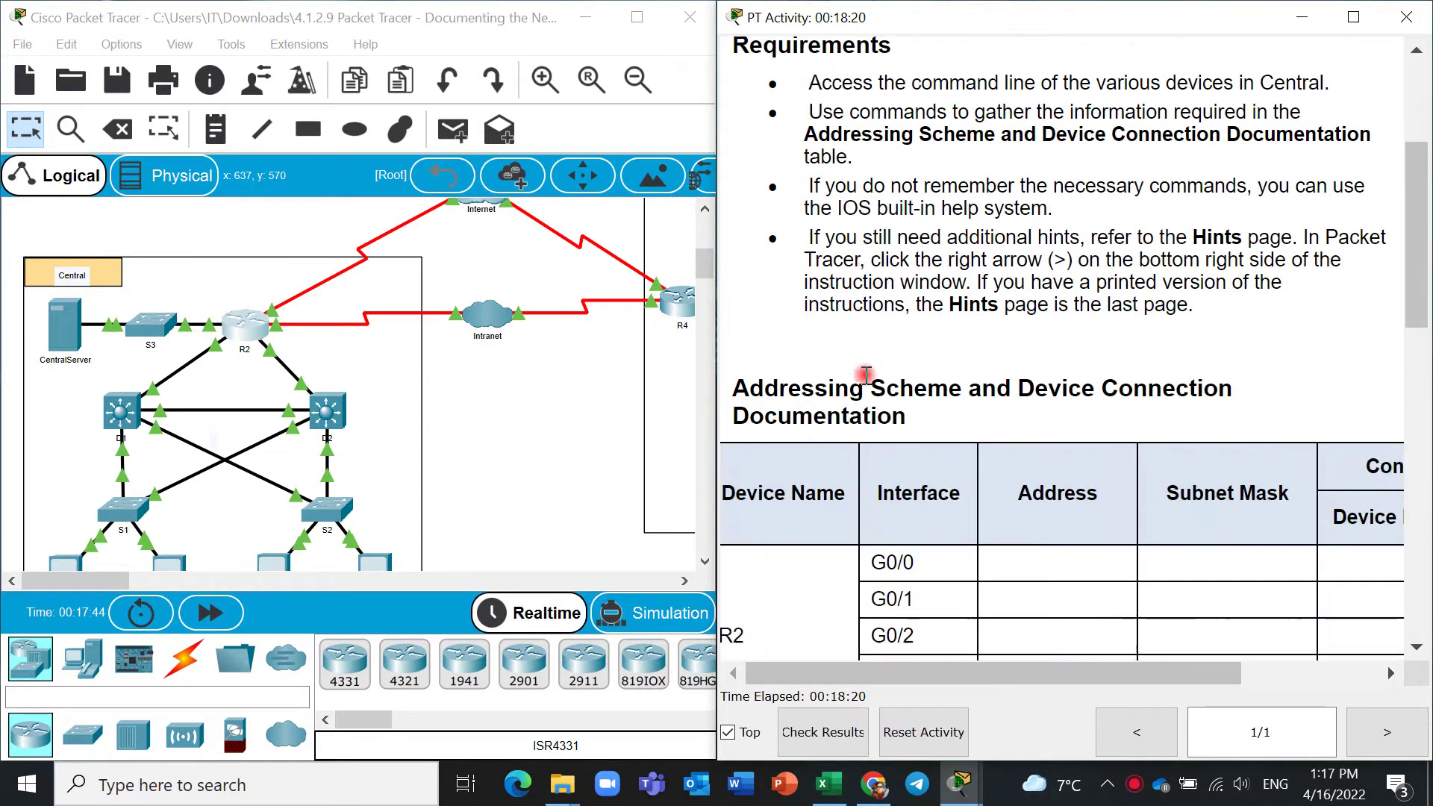
{"action": "scroll", "coordinate": [866, 373], "scroll_direction": "down", "scroll_amount": 1}
{"action": "scroll", "coordinate": [866, 377], "scroll_direction": "up", "scroll_amount": 3}
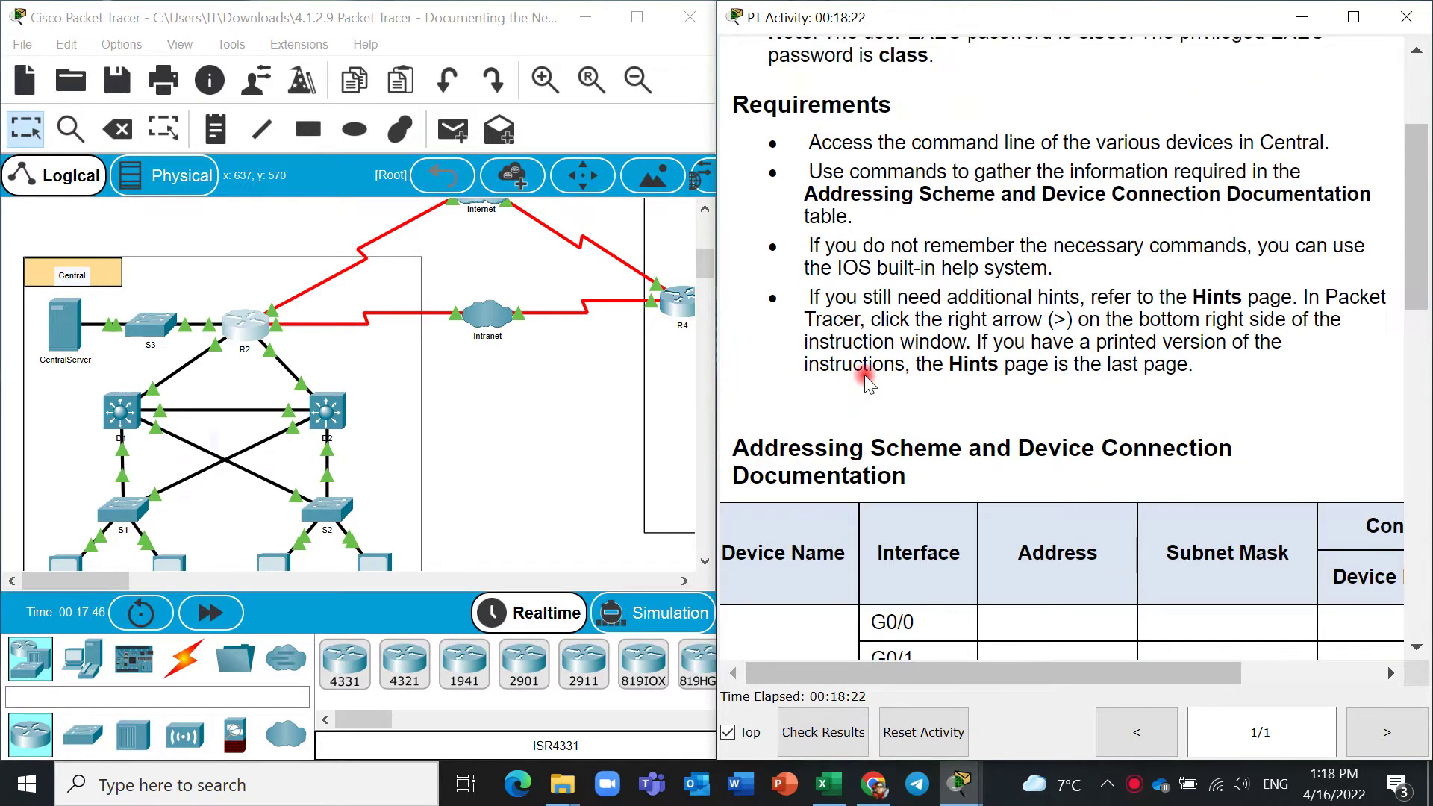
{"action": "scroll", "coordinate": [866, 377], "scroll_direction": "down", "scroll_amount": 3}
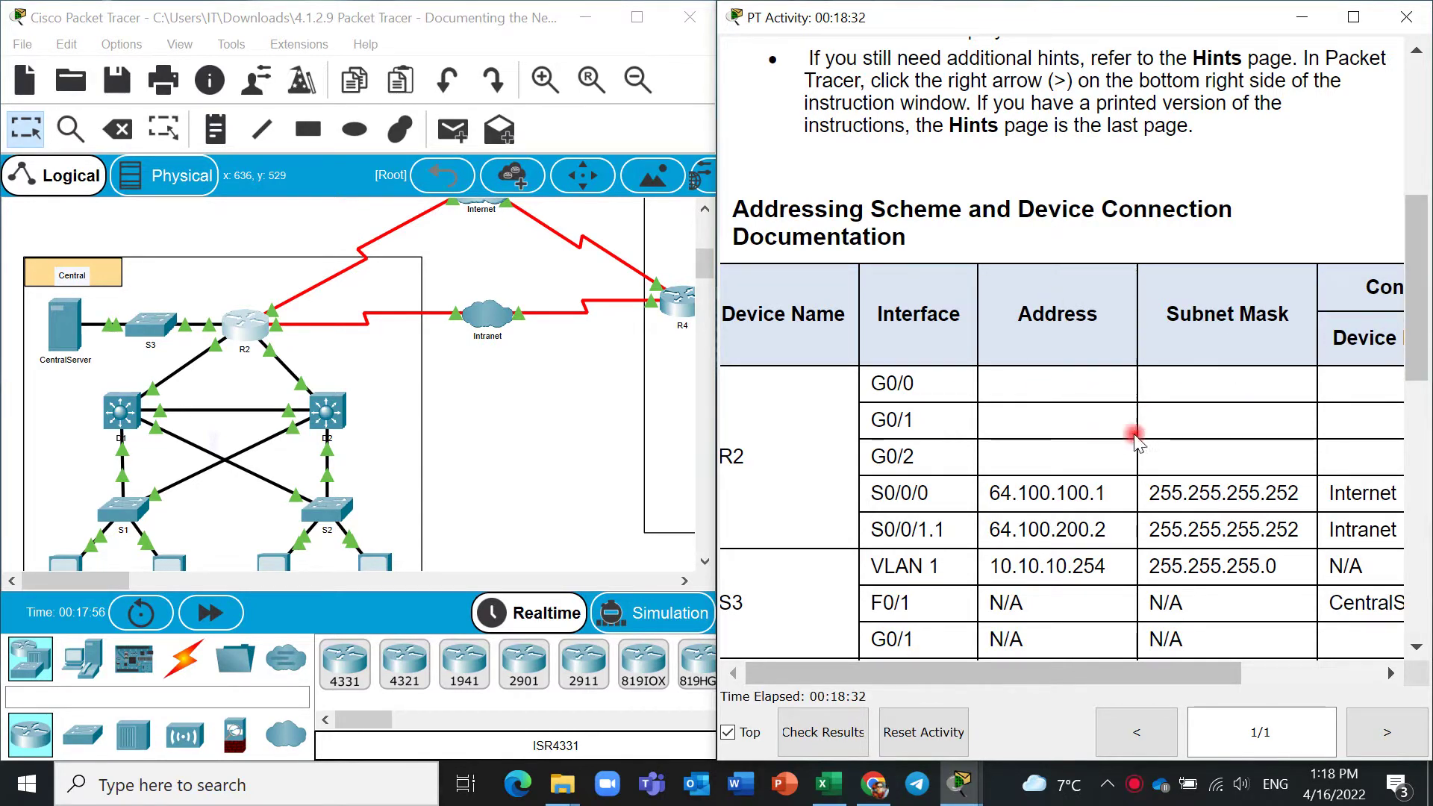
{"action": "left_click_drag", "start_coordinate": [1430, 295], "coordinate": [1421, 328]}
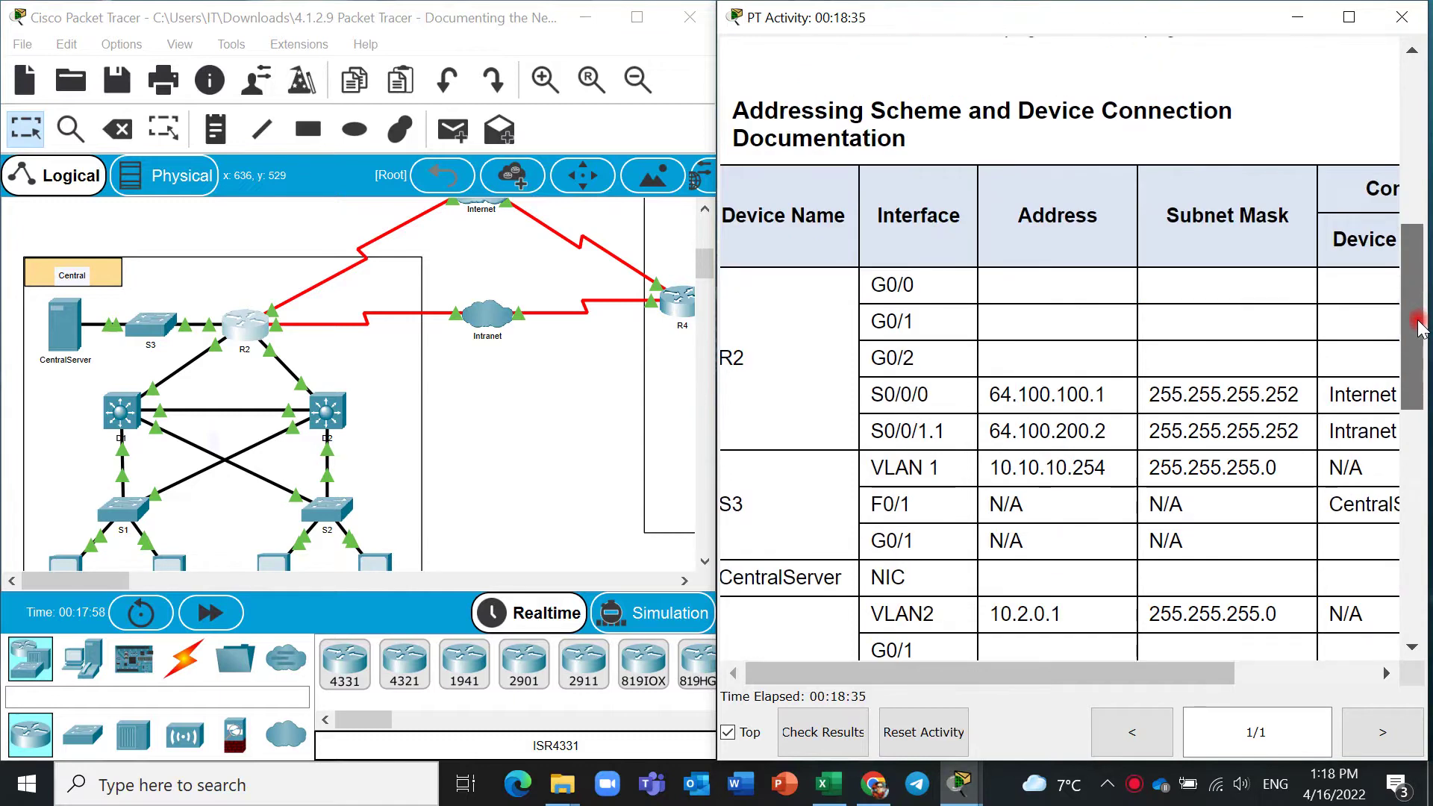
Hide the instructions and snap the Excel addressing table to the right half.
{"action": "left_click", "coordinate": [1313, 18]}
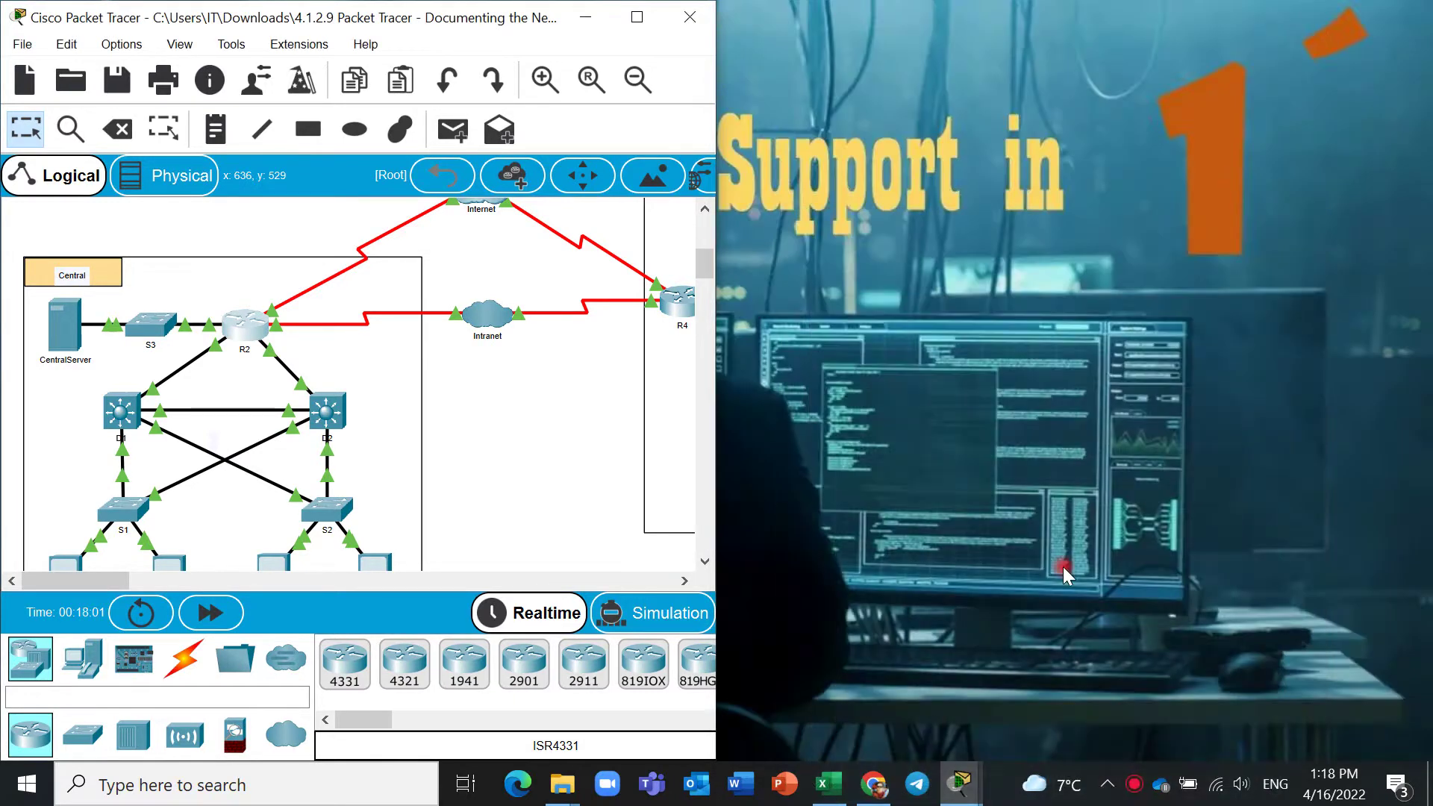
{"action": "left_click", "coordinate": [831, 794]}
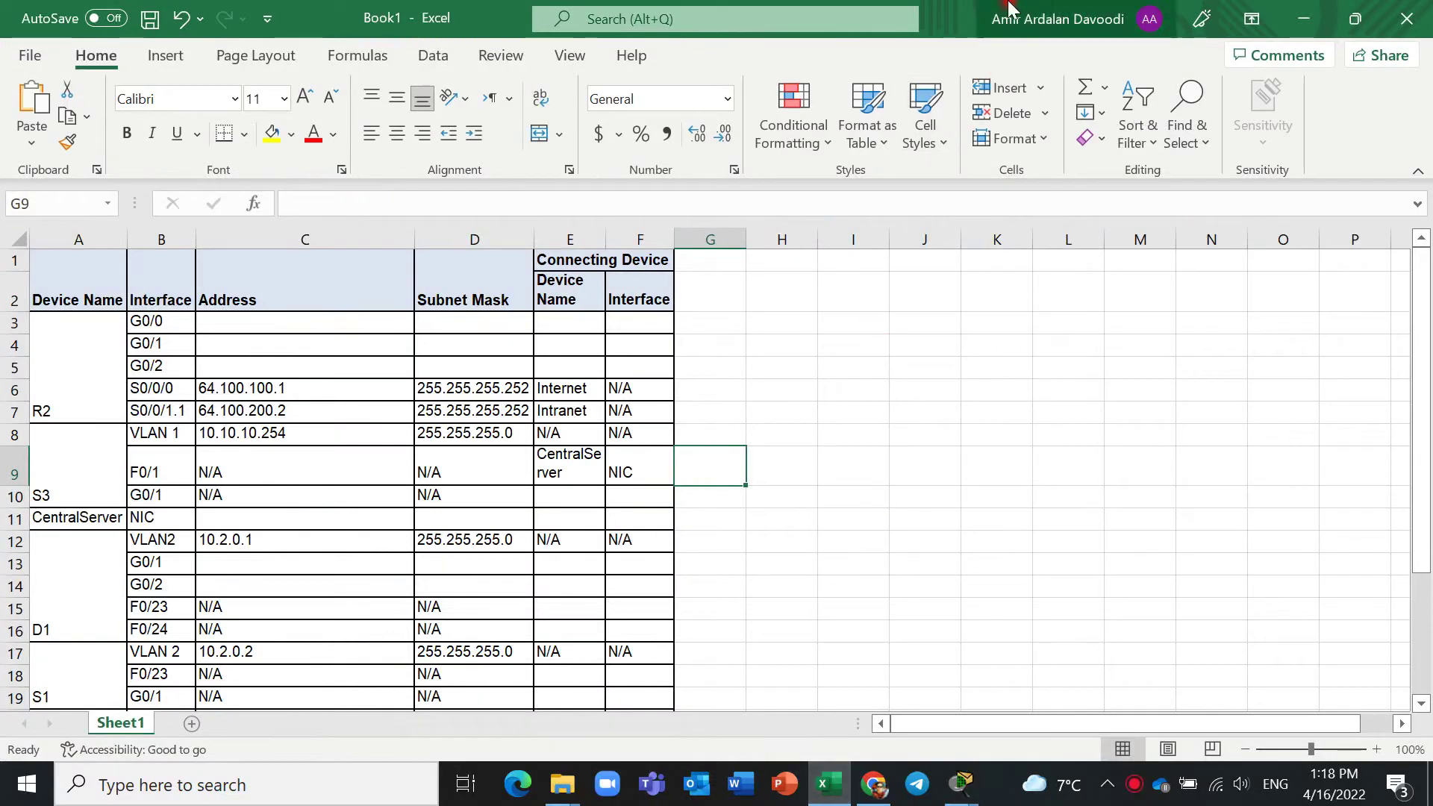
{"action": "key", "text": "super+Right"}
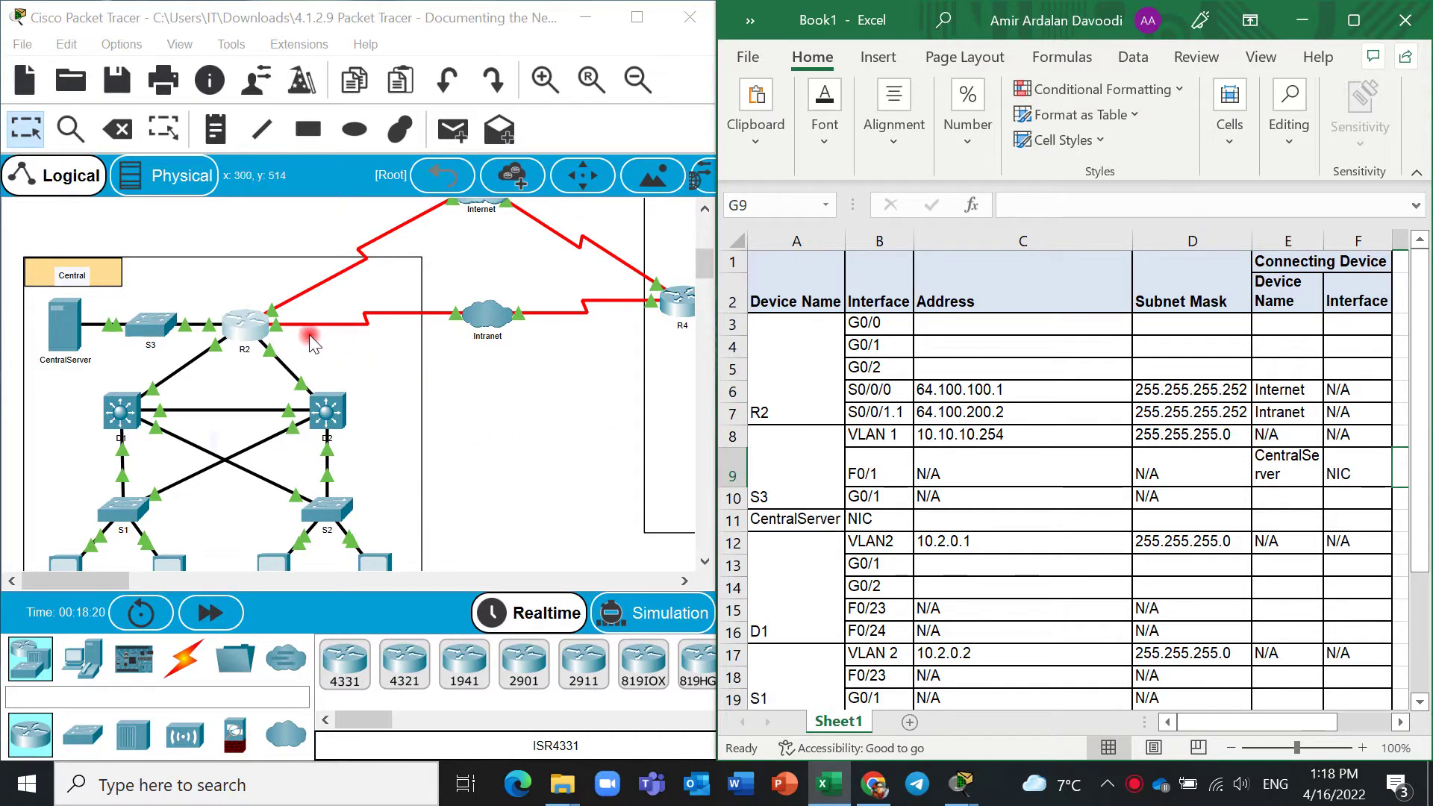
Open R2's CLI and enter privileged mode with enable and the password.
{"action": "left_click", "coordinate": [239, 321]}
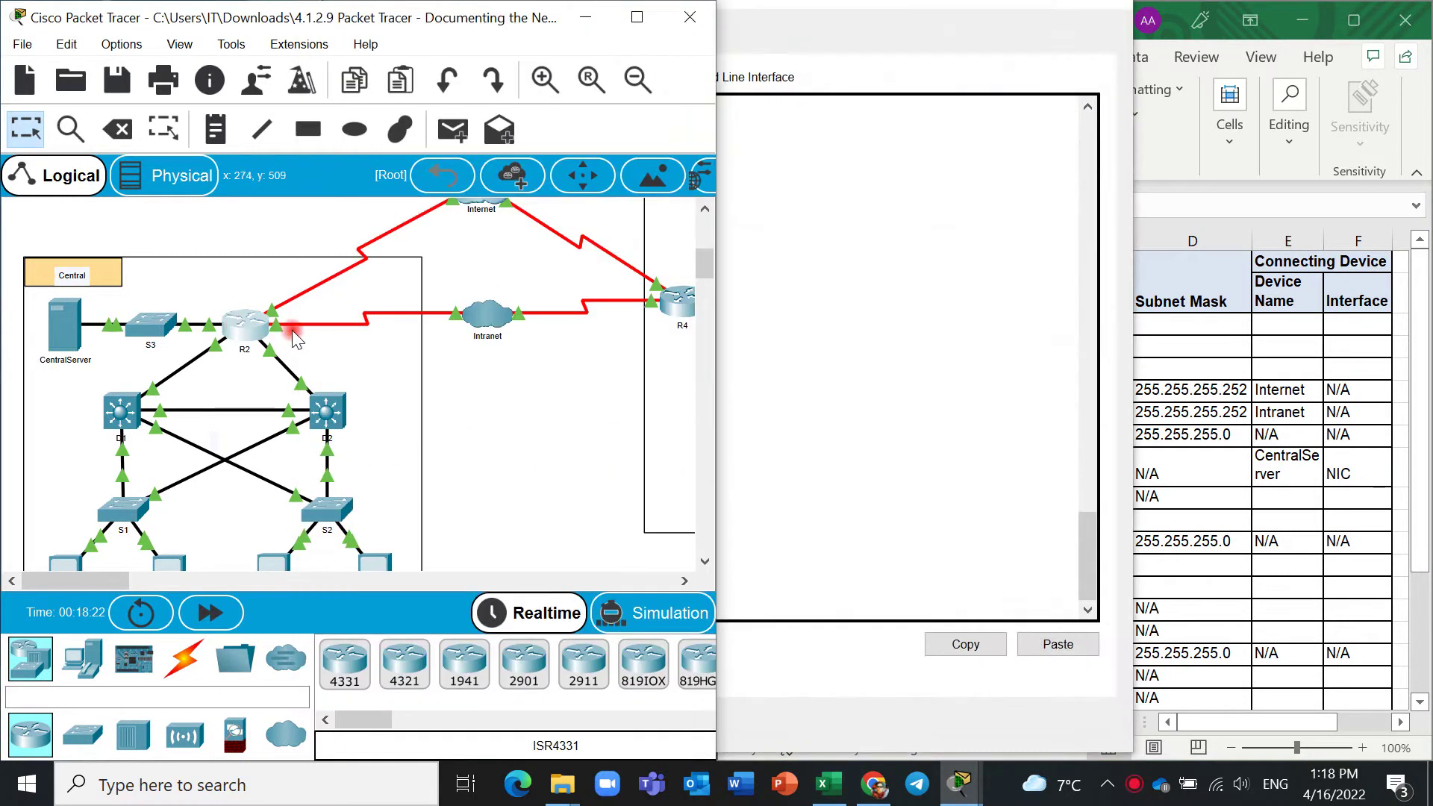
{"action": "left_click", "coordinate": [832, 336]}
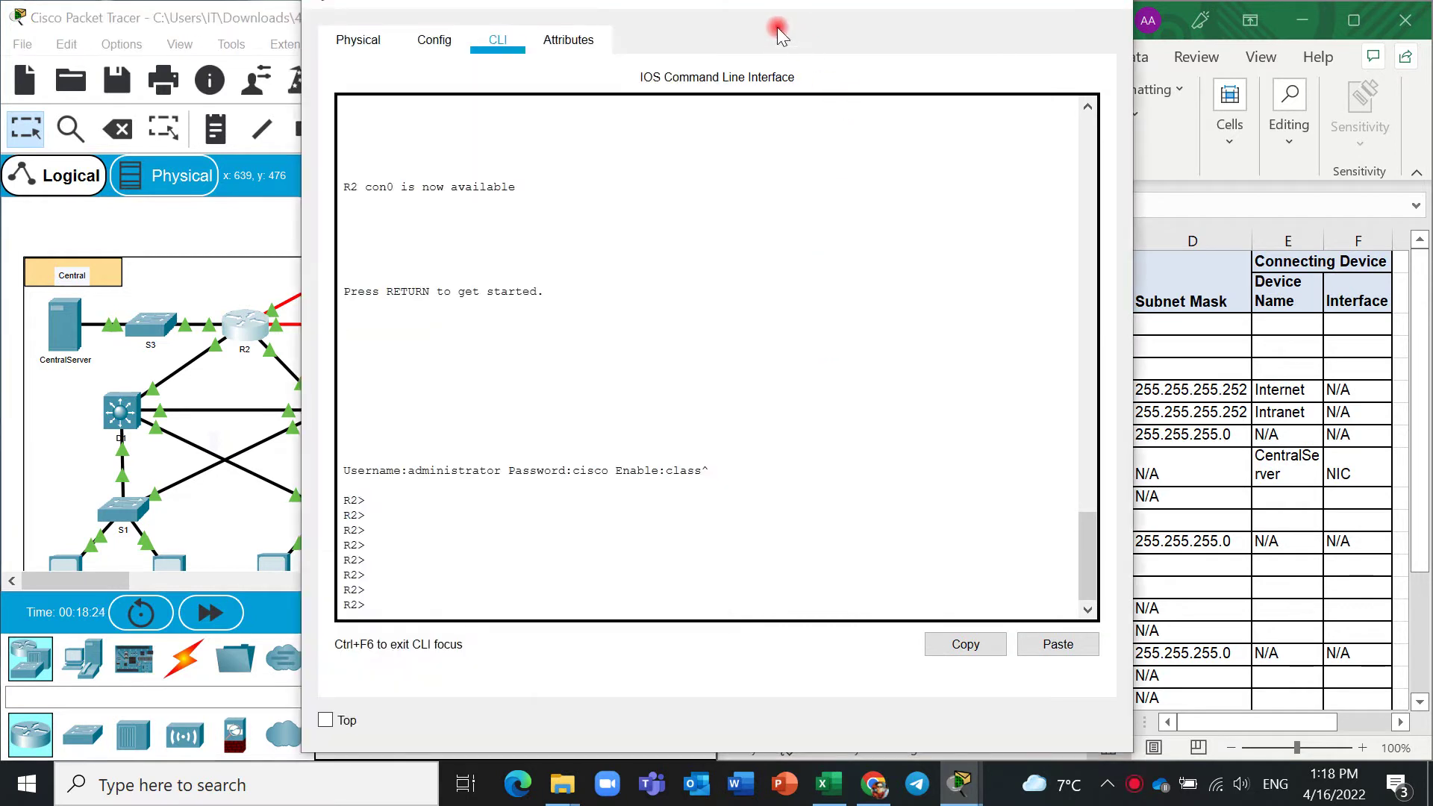
{"action": "left_click", "coordinate": [528, 573]}
{"action": "type", "text": "en"}
{"action": "key", "text": "Tab"}
{"action": "key", "text": "Return"}
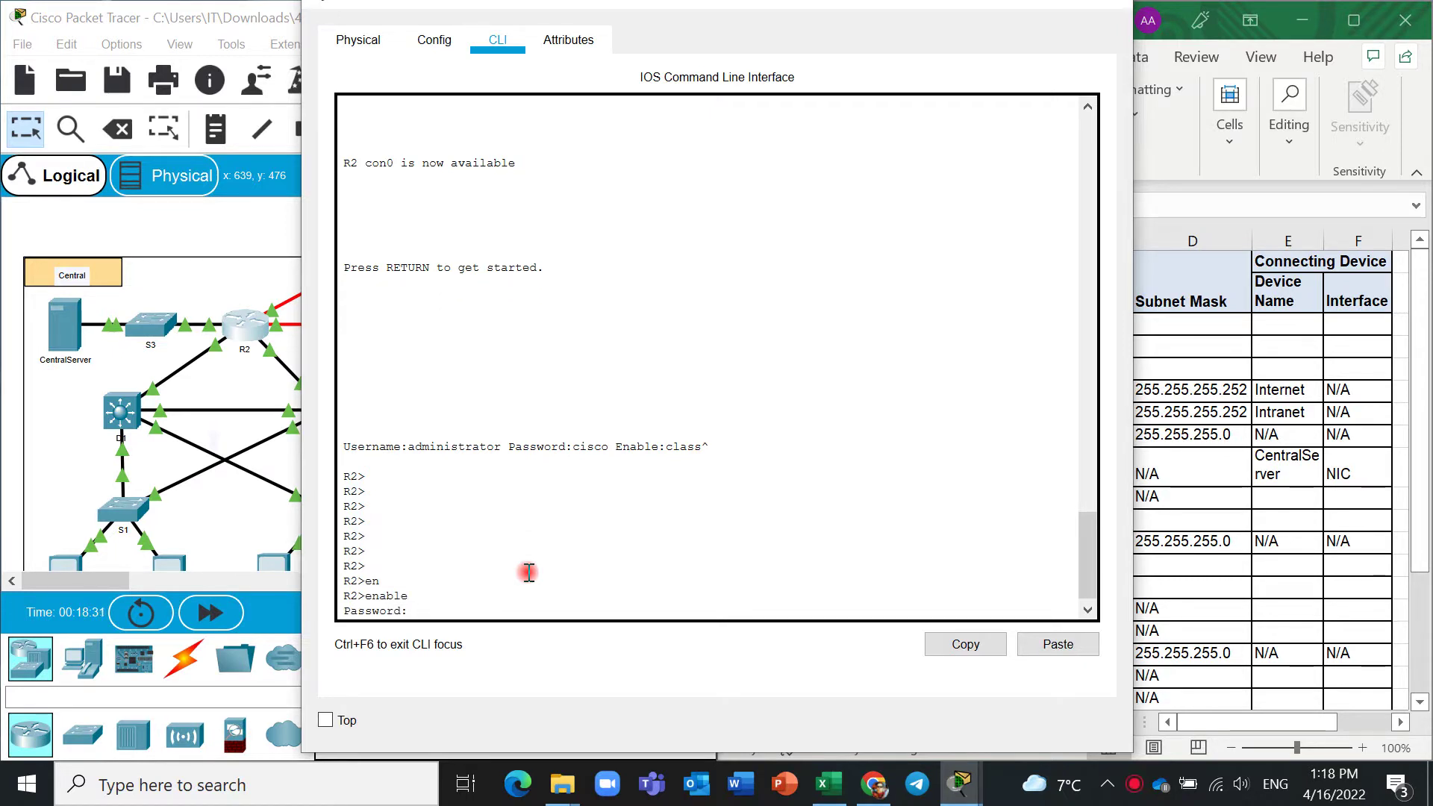
{"action": "key", "text": "Return"}
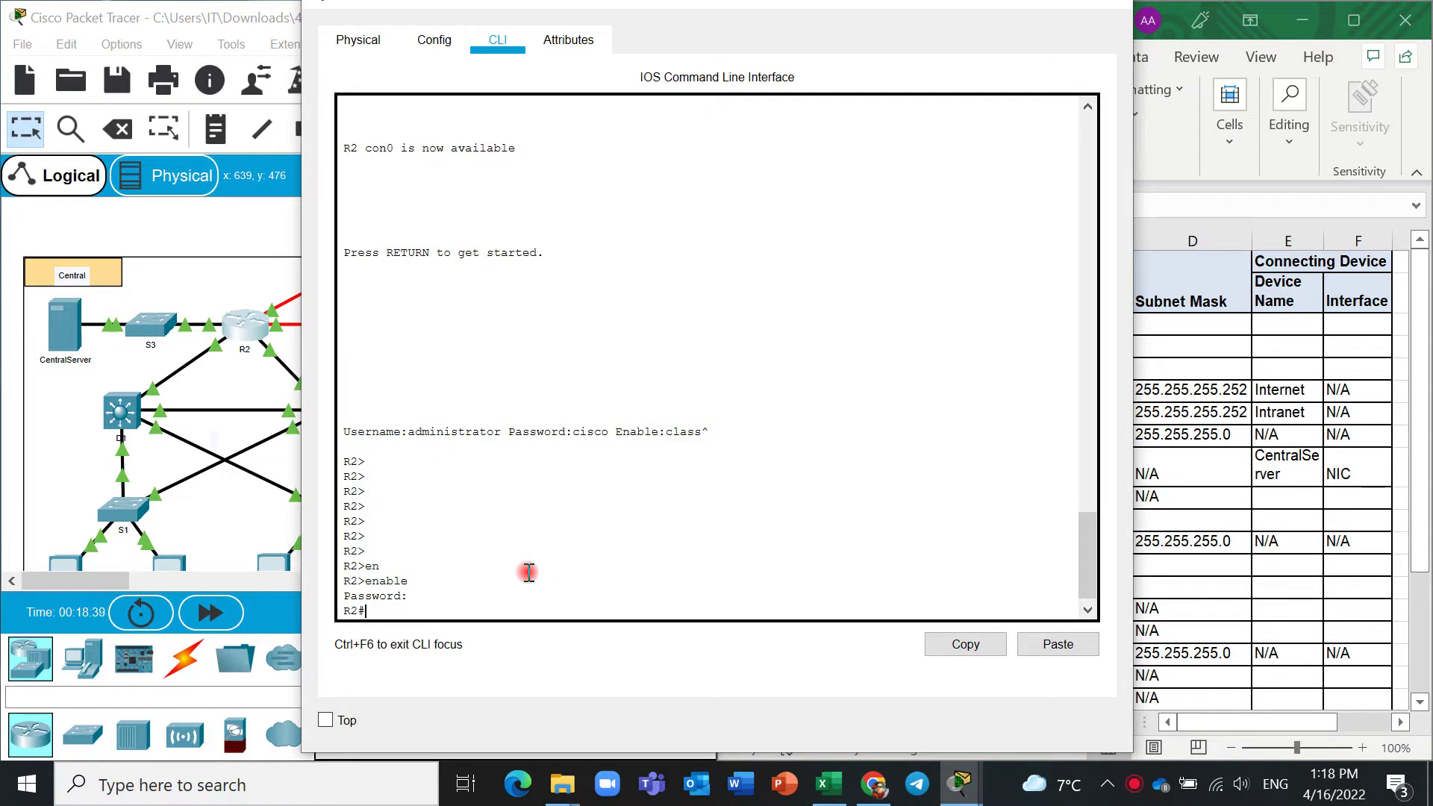
Run show ip interface brief on R2 and copy the G0/0 address.
{"action": "type", "text": "show ip int"}
{"action": "key", "text": "Tab"}
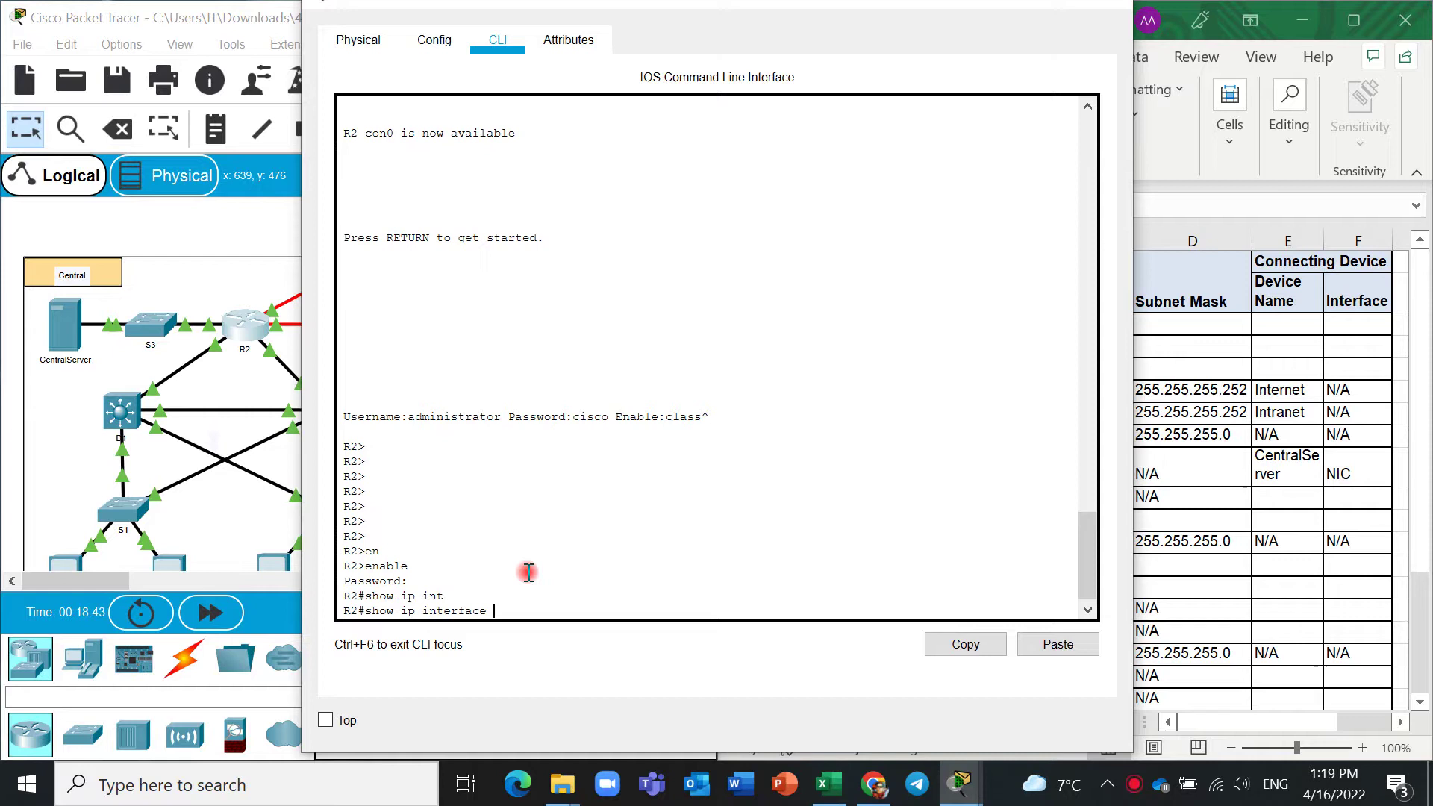
{"action": "type", "text": "br"}
{"action": "key", "text": "Tab"}
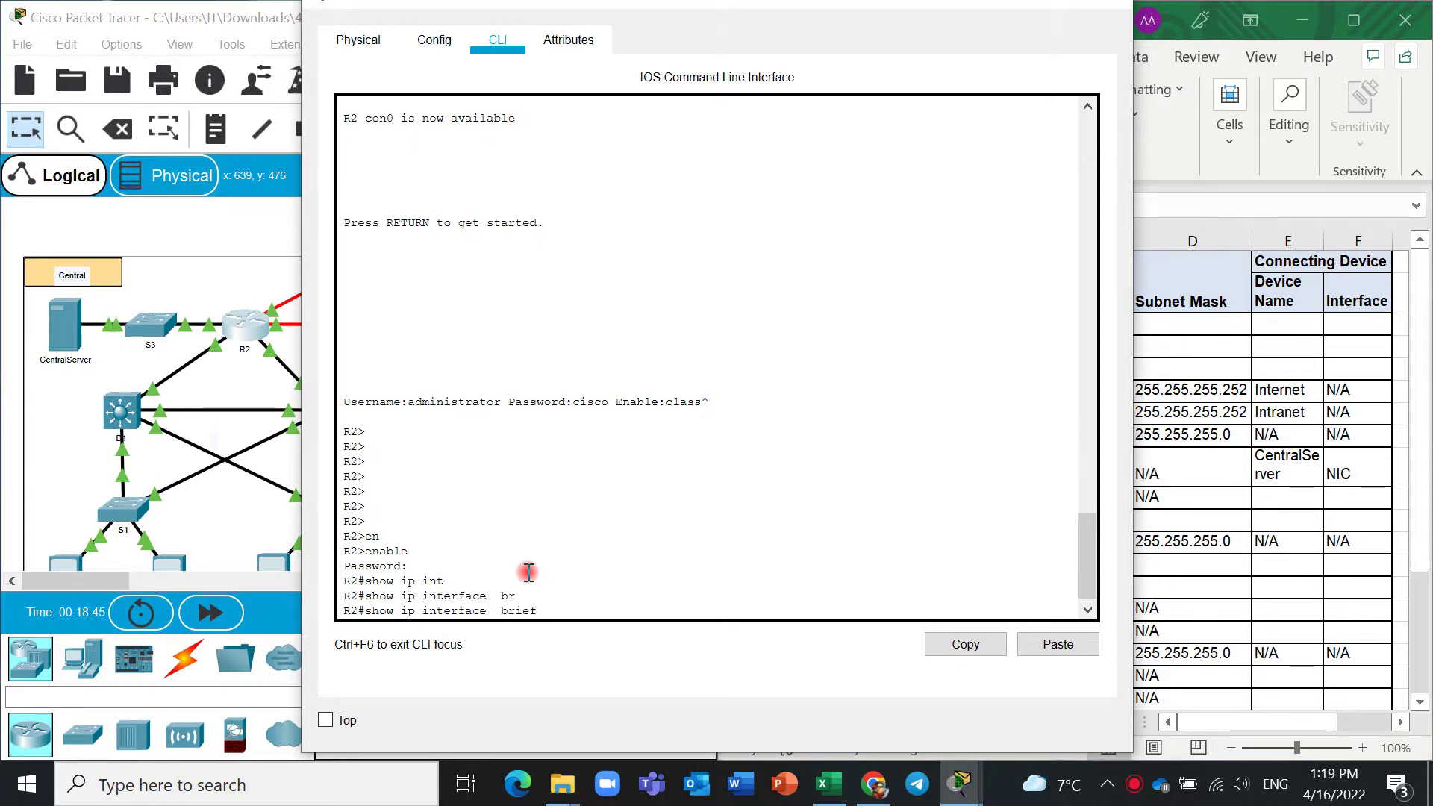
{"action": "key", "text": "Return"}
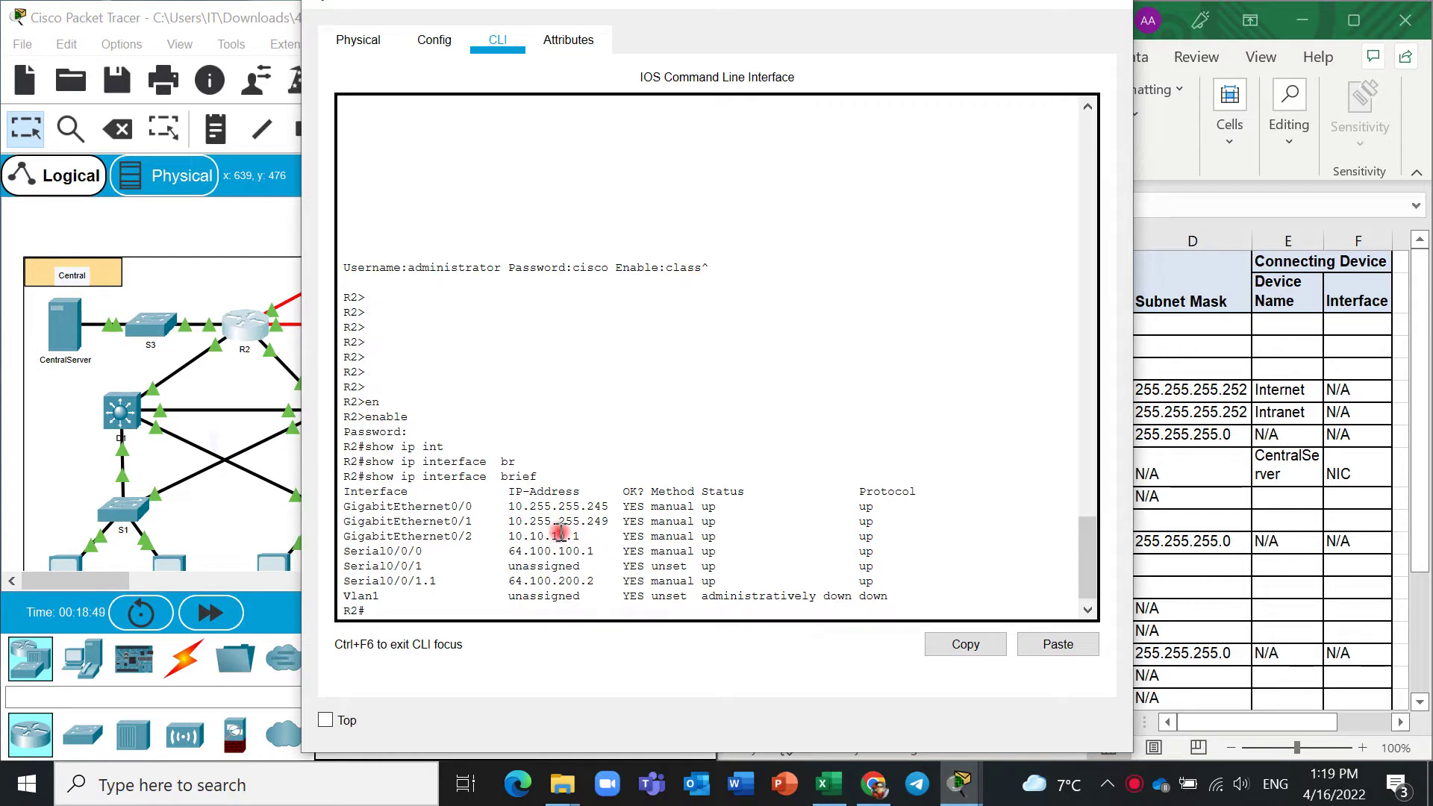
{"action": "mouse_move", "coordinate": [508, 506]}
{"action": "left_mouse_down"}
{"action": "mouse_move", "coordinate": [606, 508]}
{"action": "mouse_move", "coordinate": [510, 507]}
{"action": "left_mouse_up"}
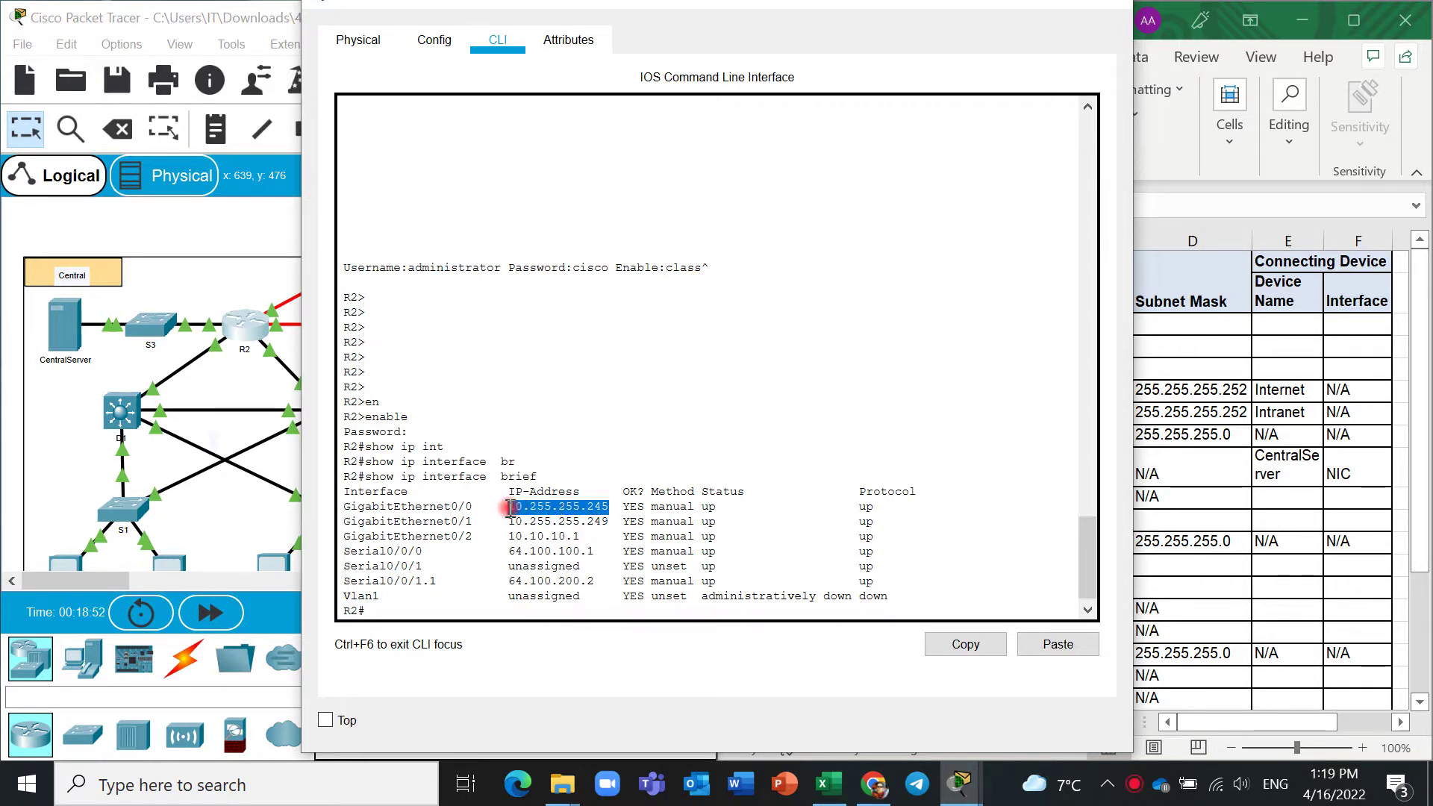
{"action": "key", "text": "ctrl+c"}
Undo a mistaken paste, then paste R2's G0/0 address 10.255.255.245 into cell C3.
{"action": "left_click", "coordinate": [1210, 346]}
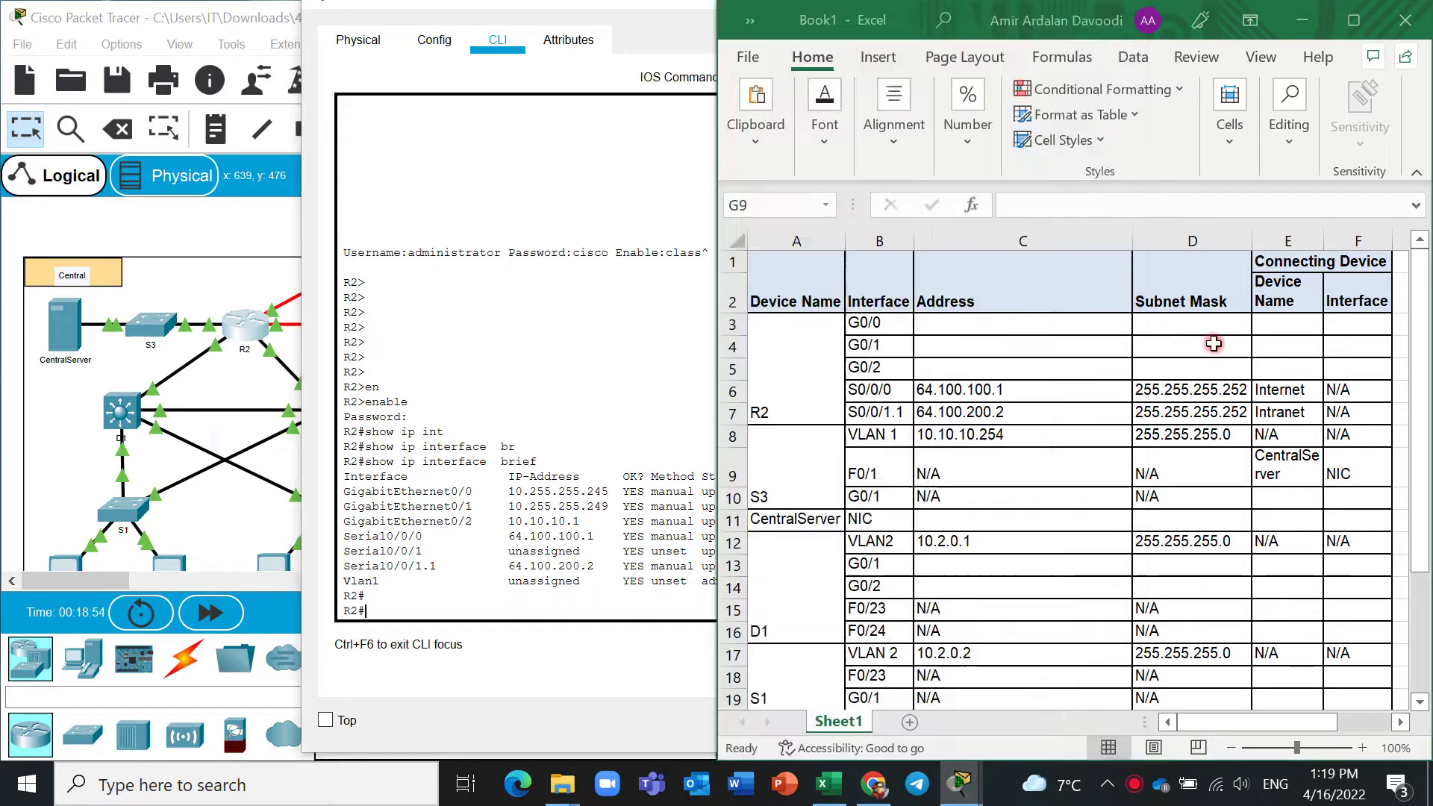
{"action": "left_click", "coordinate": [1003, 329]}
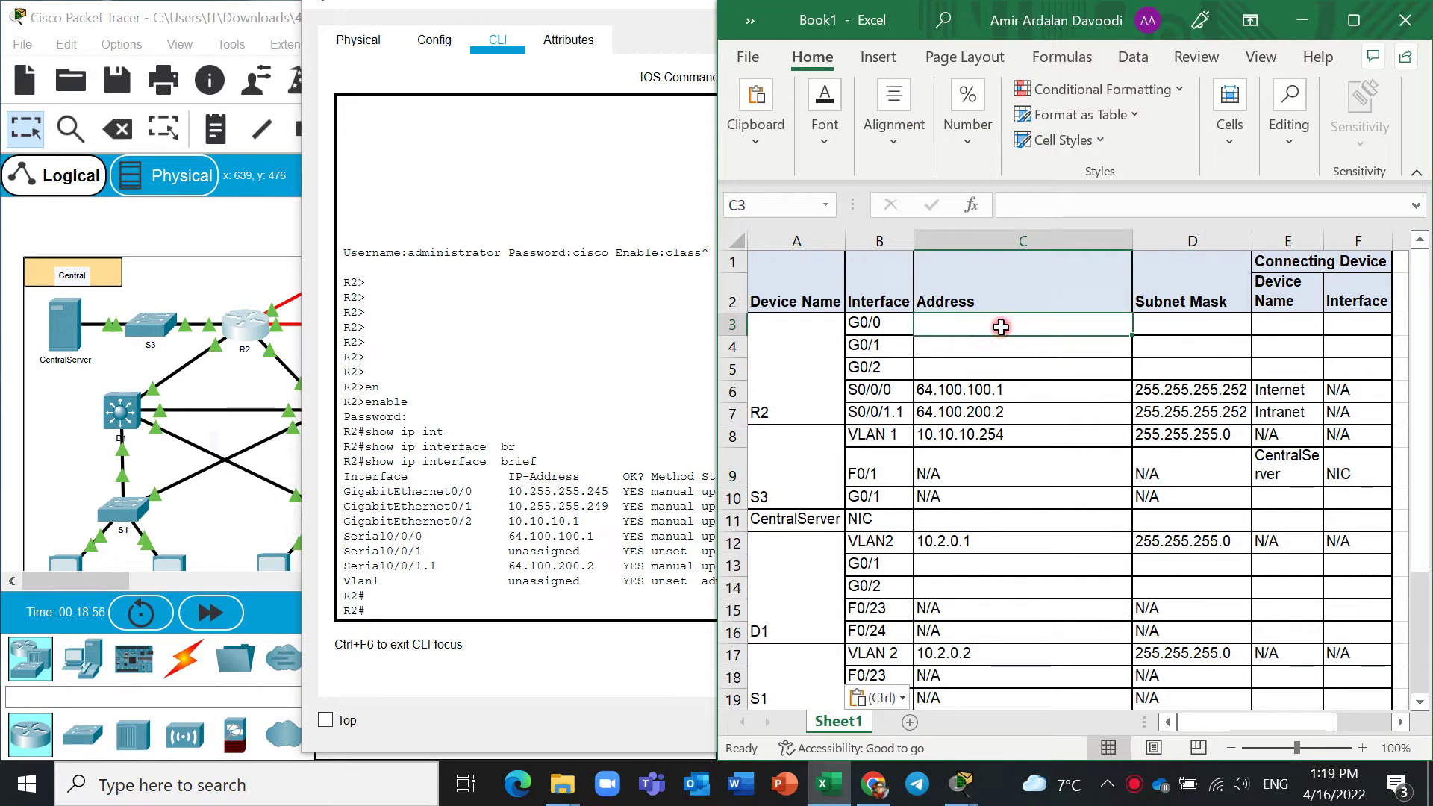
{"action": "key", "text": "ctrl+v"}
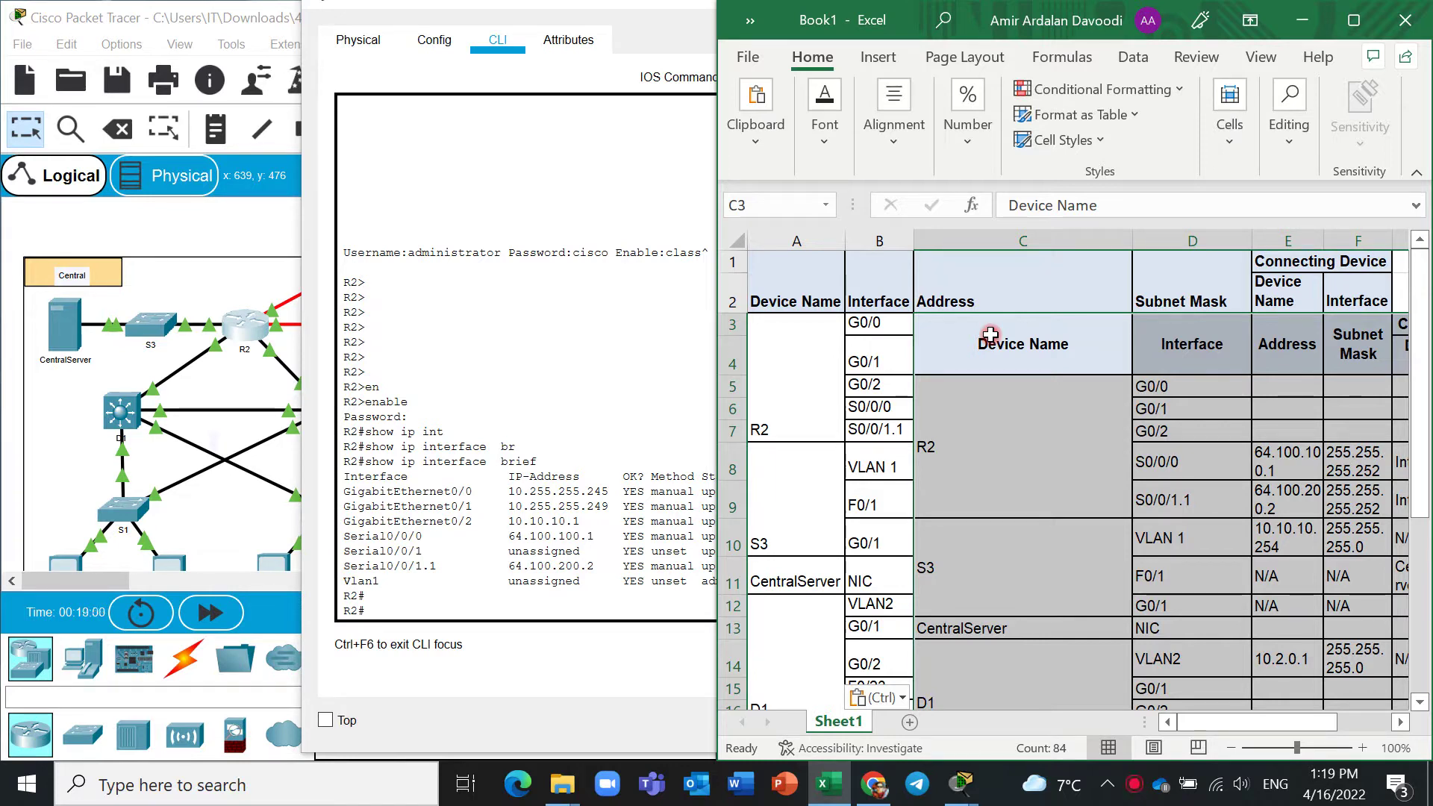
{"action": "key", "text": "ctrl+z"}
{"action": "left_click", "coordinate": [559, 500]}
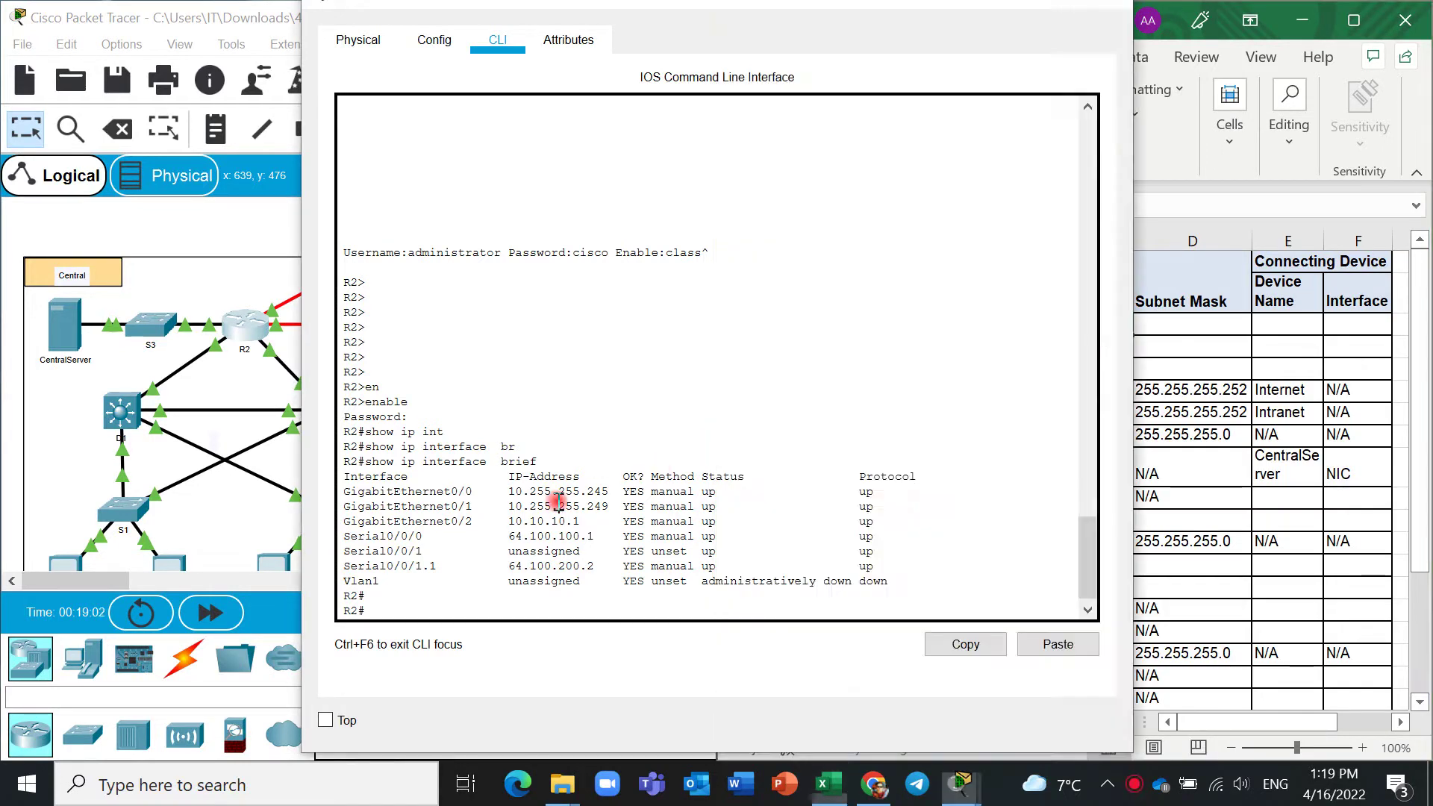
{"action": "left_click_drag", "start_coordinate": [510, 492], "coordinate": [601, 489]}
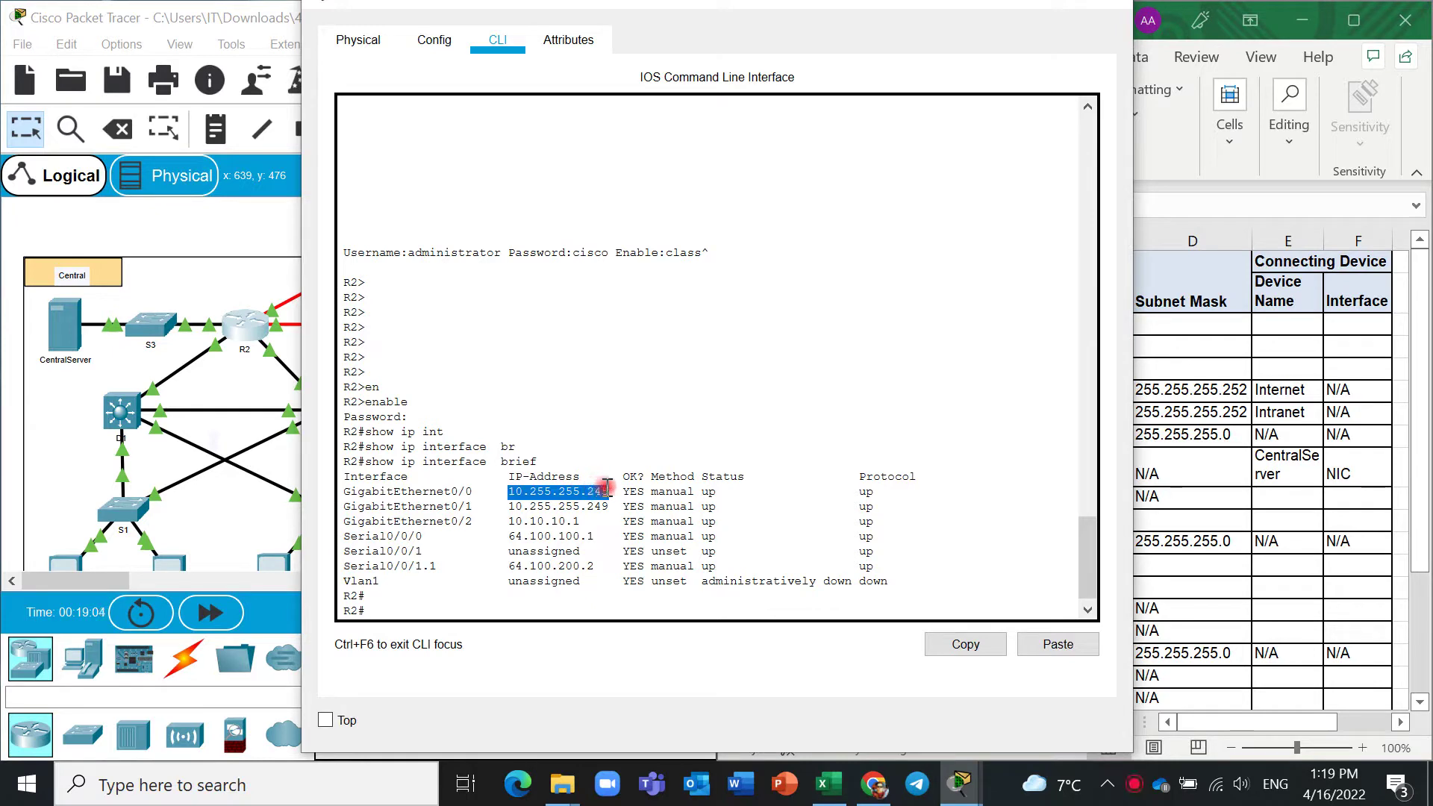
{"action": "right_click", "coordinate": [608, 489]}
{"action": "left_click", "coordinate": [634, 502]}
{"action": "left_click", "coordinate": [1127, 395]}
{"action": "left_click", "coordinate": [953, 326]}
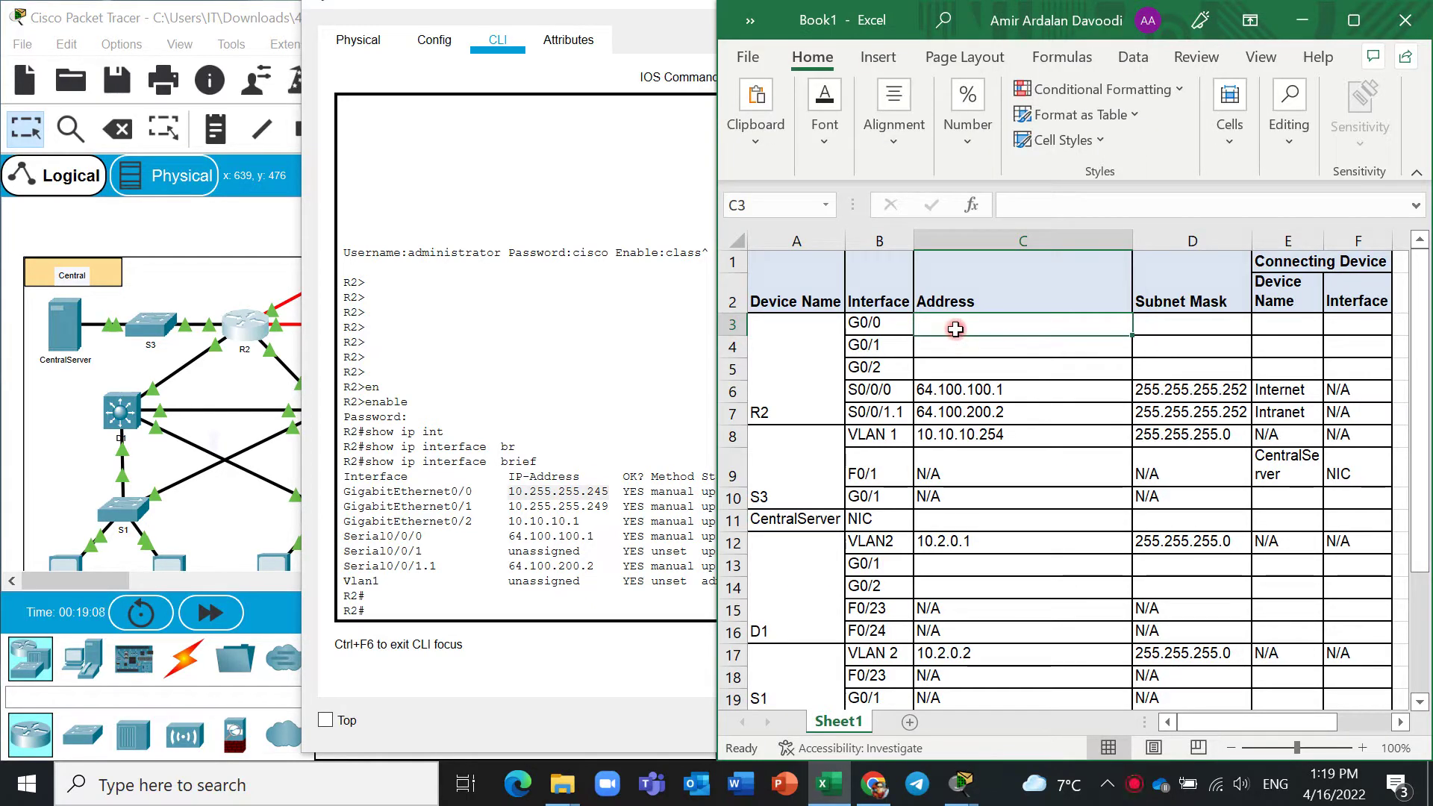
{"action": "right_click", "coordinate": [1033, 329]}
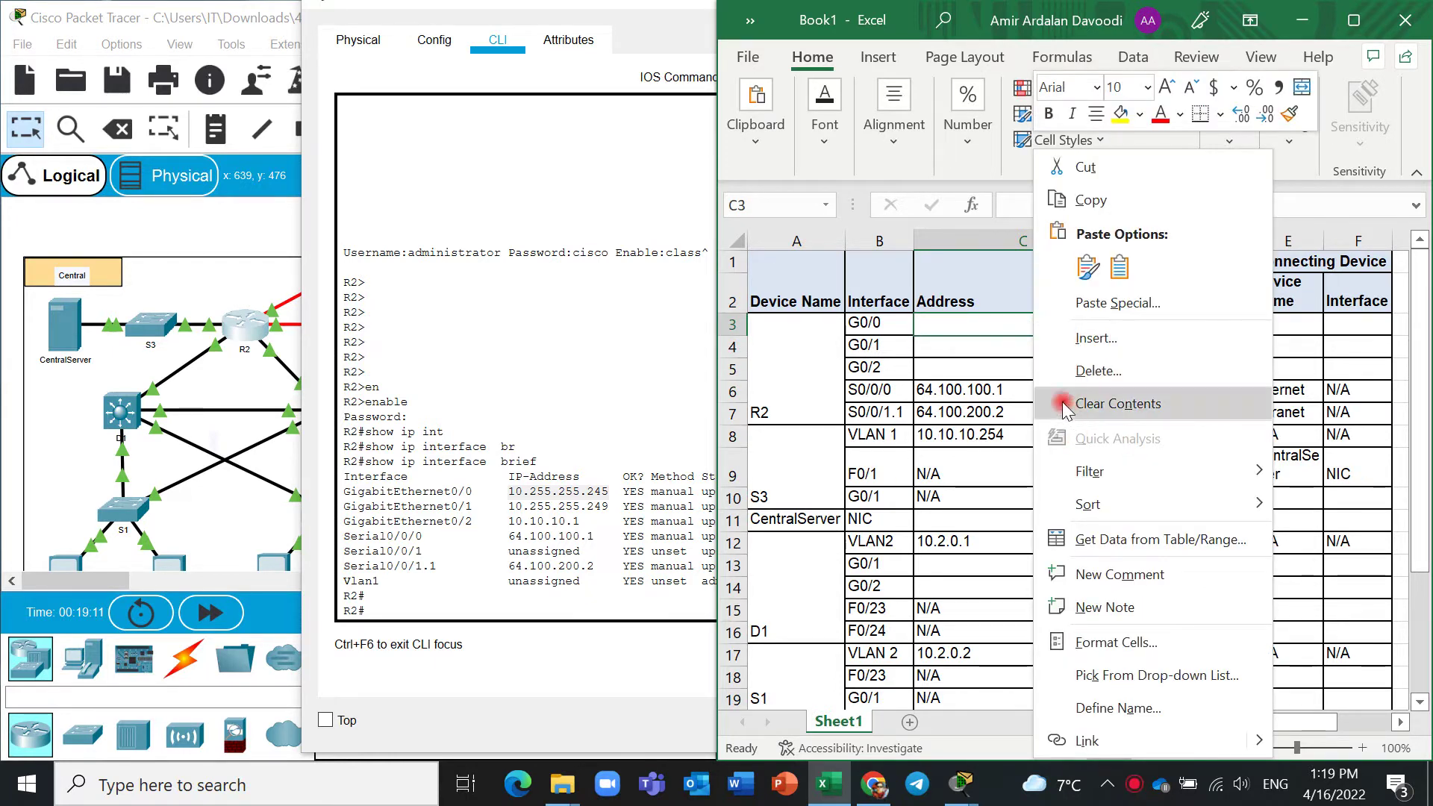
{"action": "left_click", "coordinate": [994, 305]}
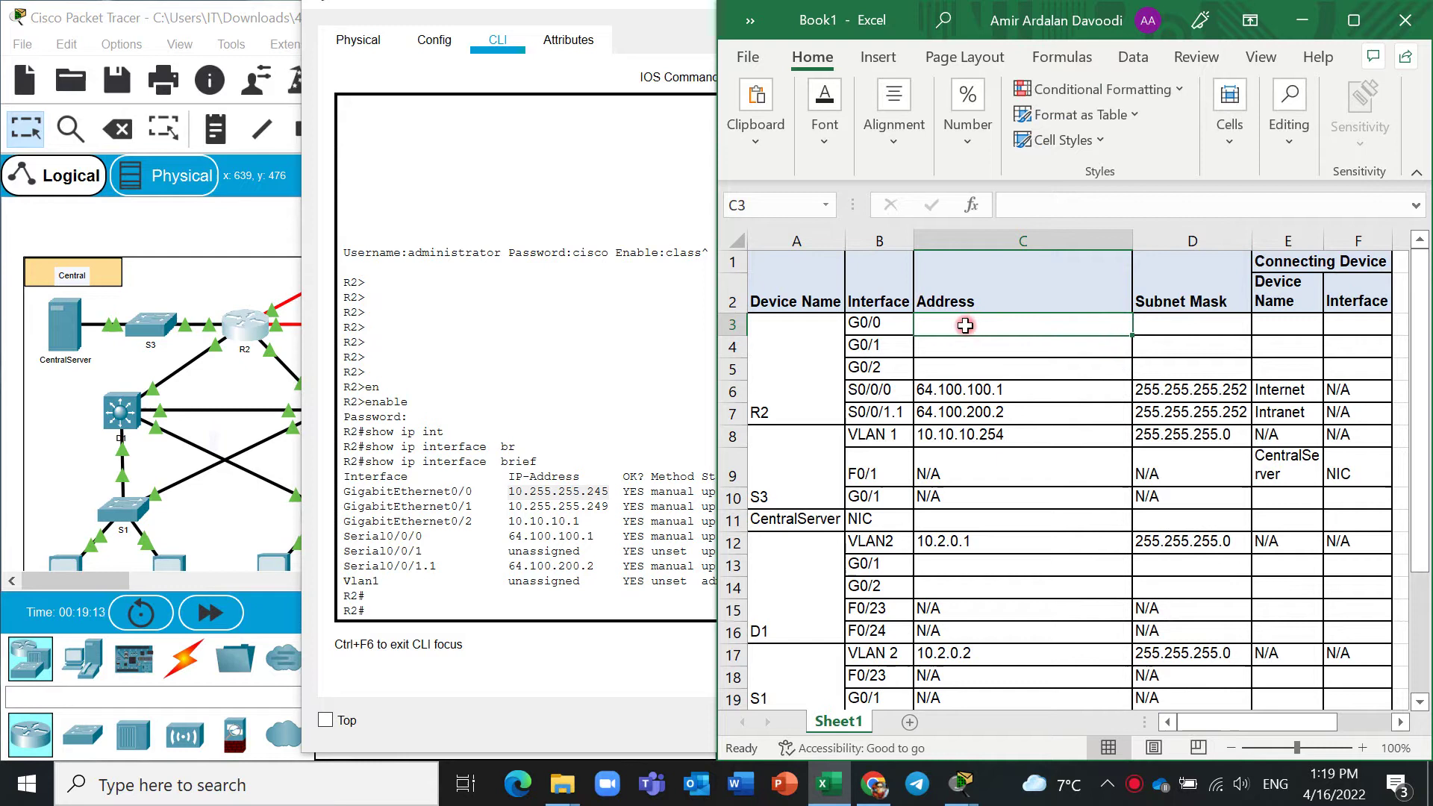
{"action": "key", "text": "ctrl+v"}
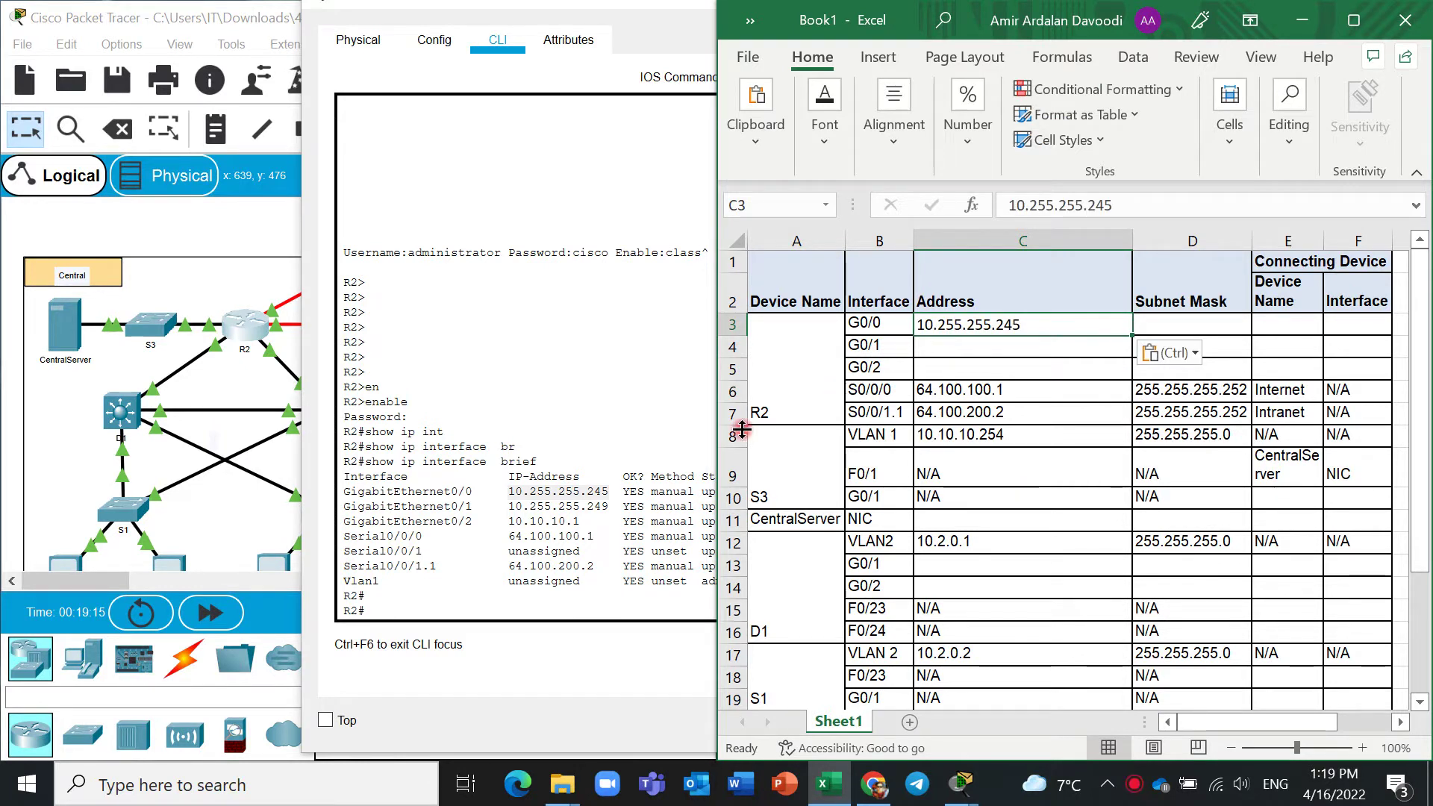
Copy R2's G0/1 address from the CLI output into cell C4.
{"action": "left_click", "coordinate": [619, 487]}
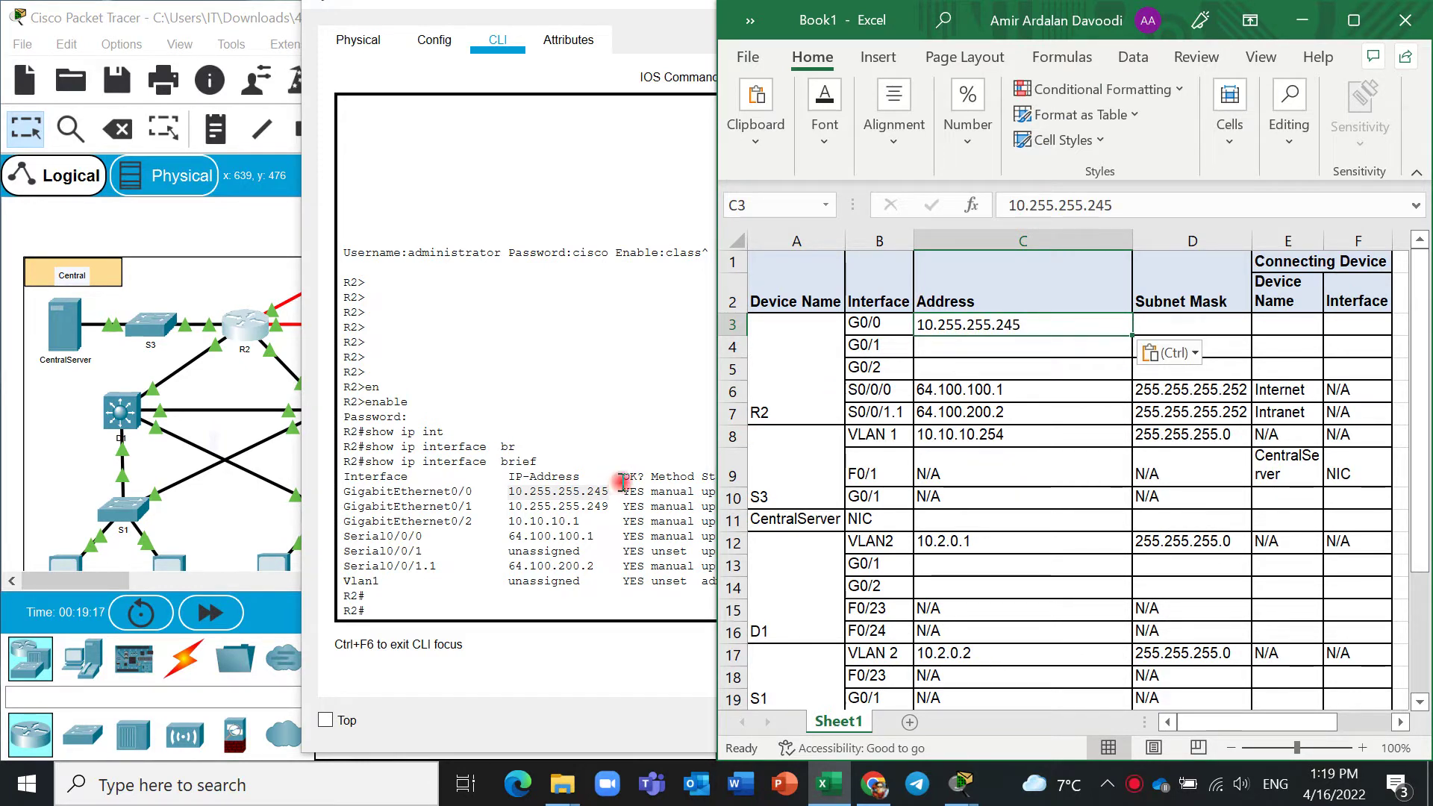
{"action": "left_click", "coordinate": [506, 510]}
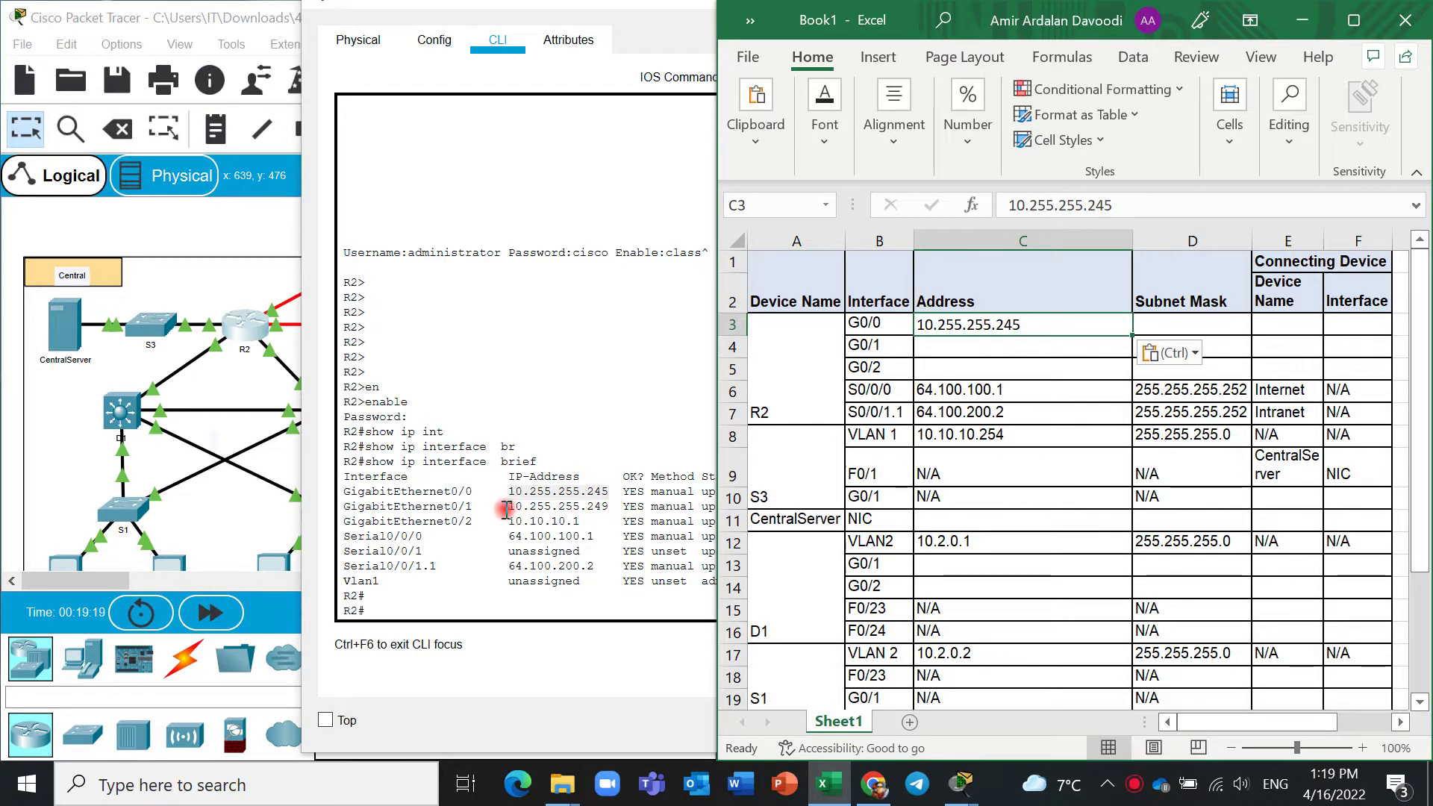
{"action": "left_click_drag", "start_coordinate": [506, 510], "coordinate": [603, 510]}
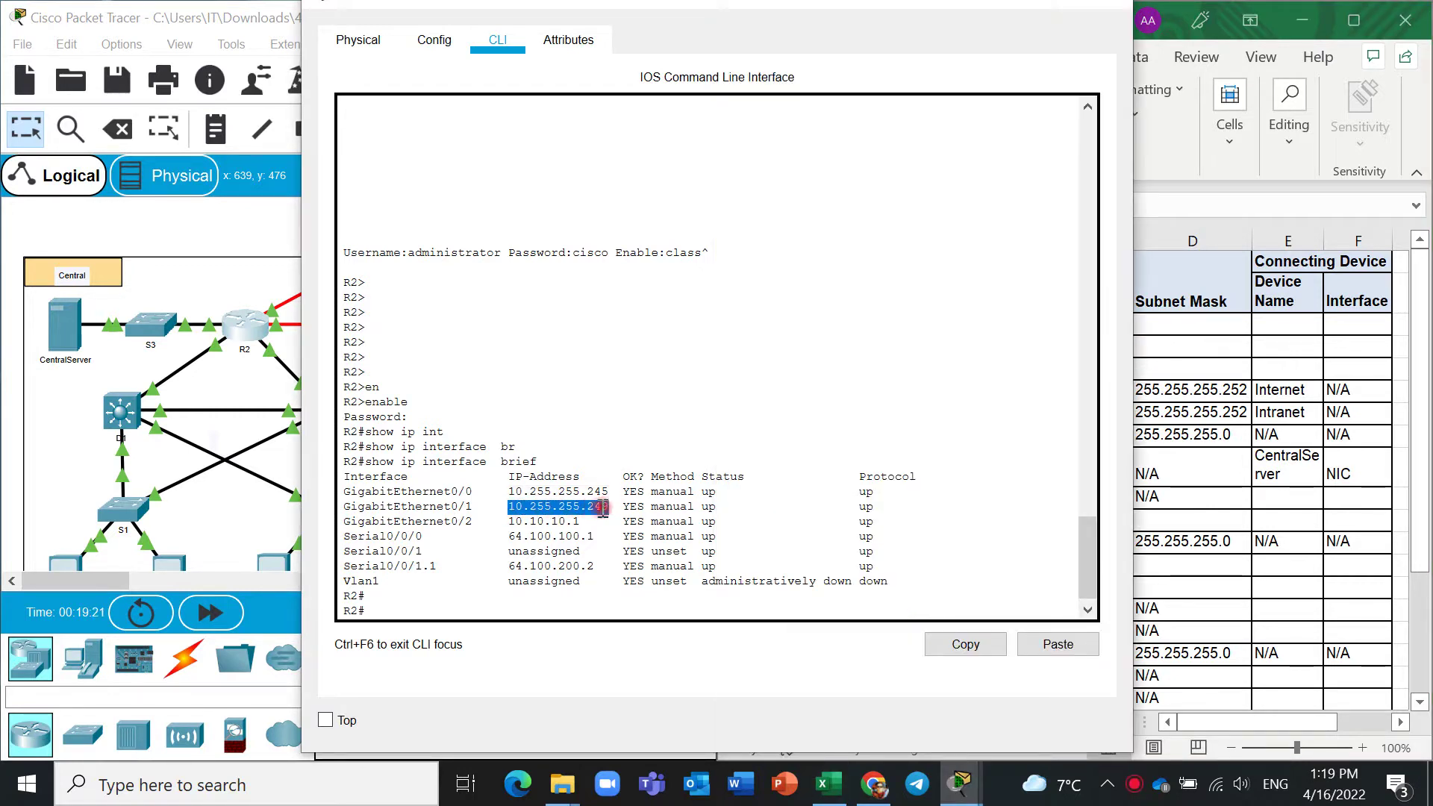
{"action": "key", "text": "ctrl+c"}
{"action": "left_click", "coordinate": [1201, 363]}
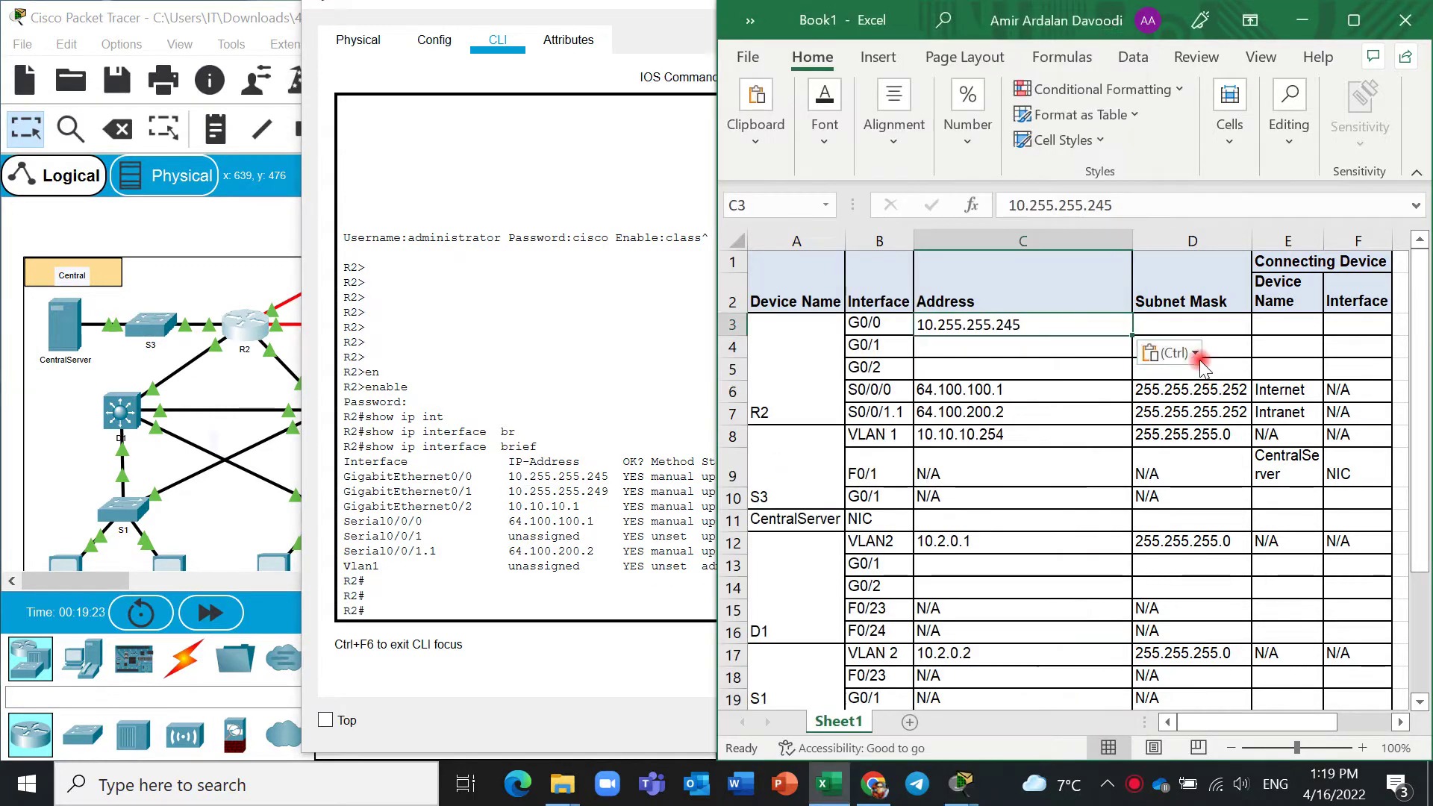
{"action": "left_click", "coordinate": [1028, 359]}
{"action": "key", "text": "ctrl+v"}
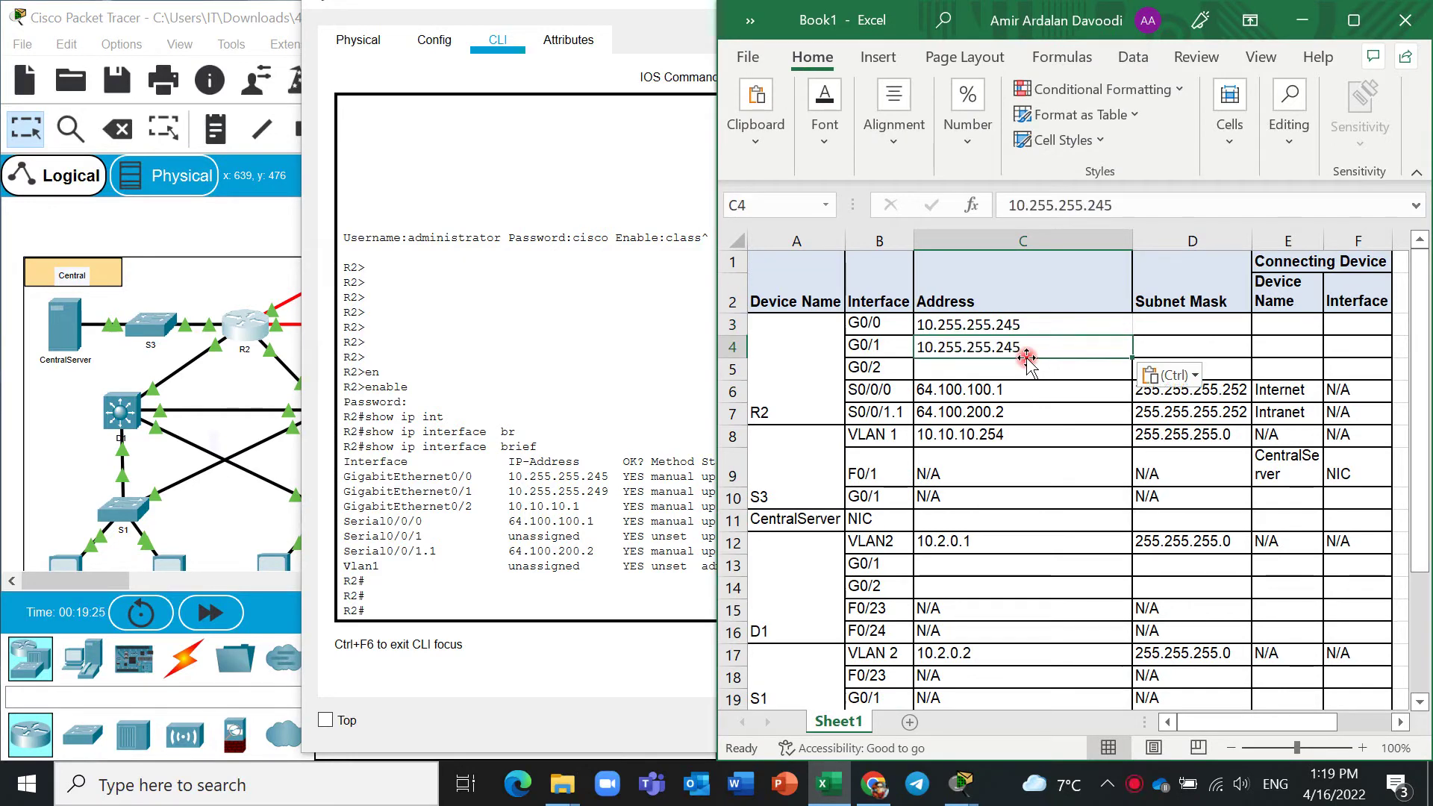
Copy R2's G0/2 address 10.10.10.1 from the CLI into cell C5.
{"action": "left_click", "coordinate": [590, 506]}
{"action": "left_click_drag", "start_coordinate": [589, 506], "coordinate": [511, 506]}
{"action": "key", "text": "ctrl+c"}
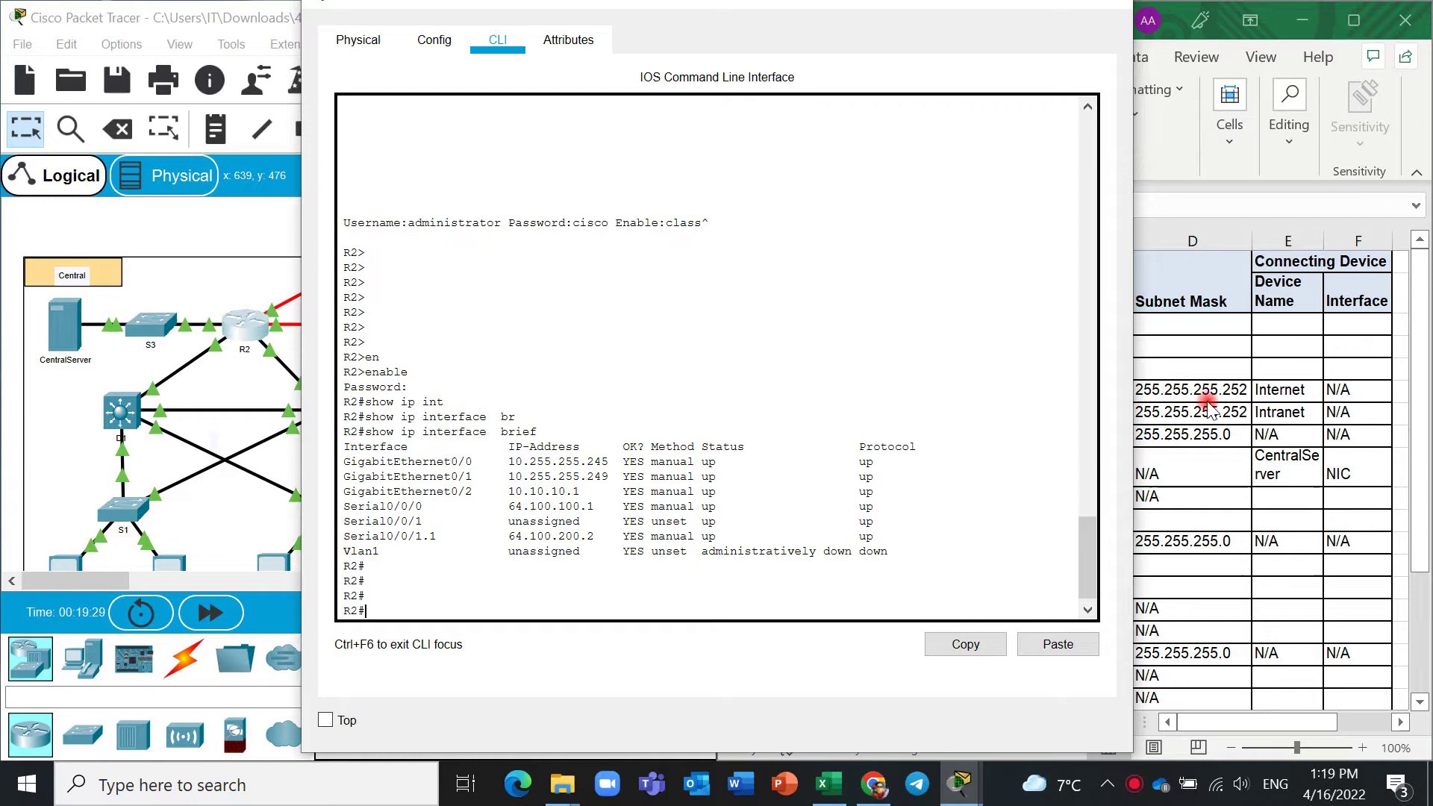
{"action": "key", "text": "alt+Tab"}
{"action": "left_click", "coordinate": [990, 369]}
{"action": "key", "text": "ctrl+v"}
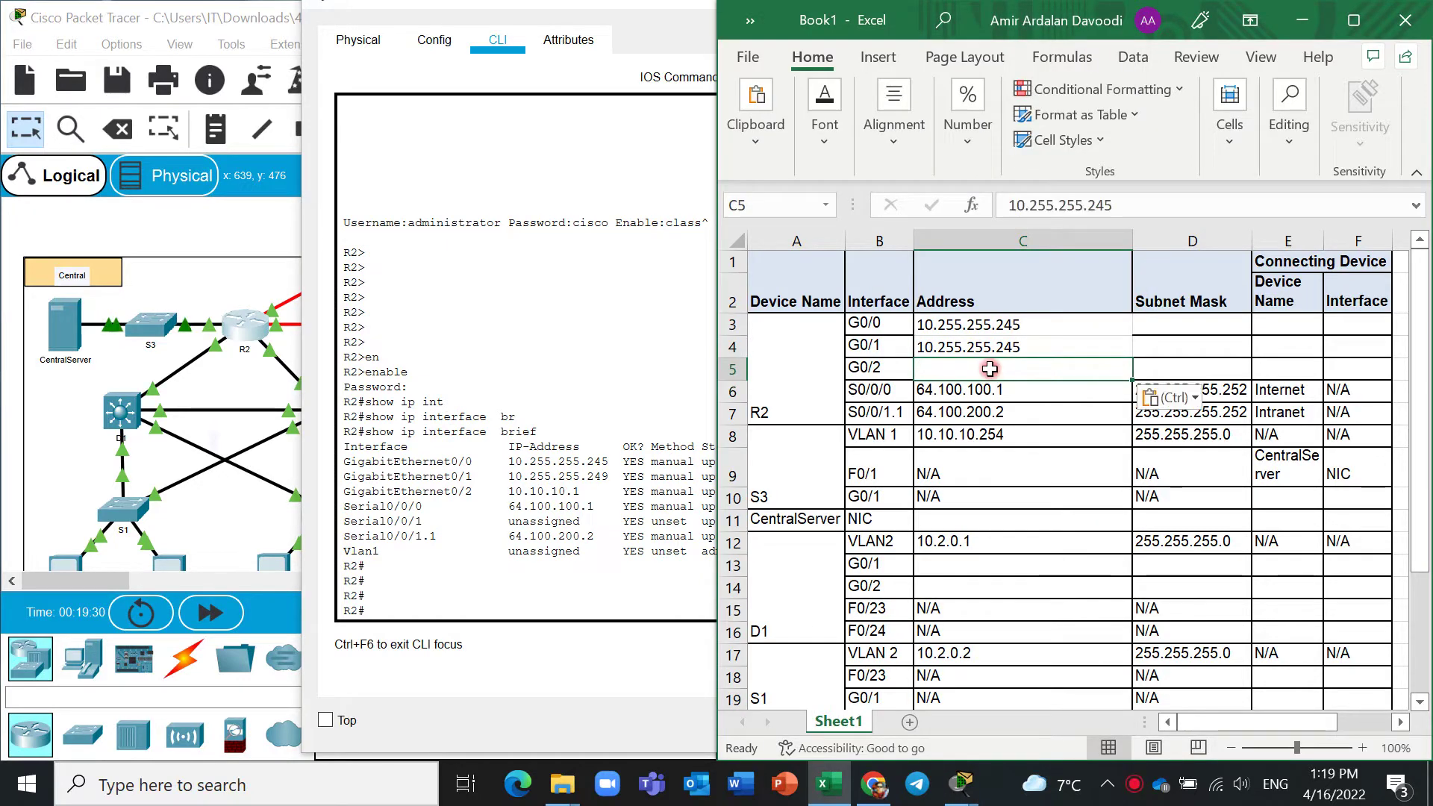
{"action": "left_click", "coordinate": [597, 569]}
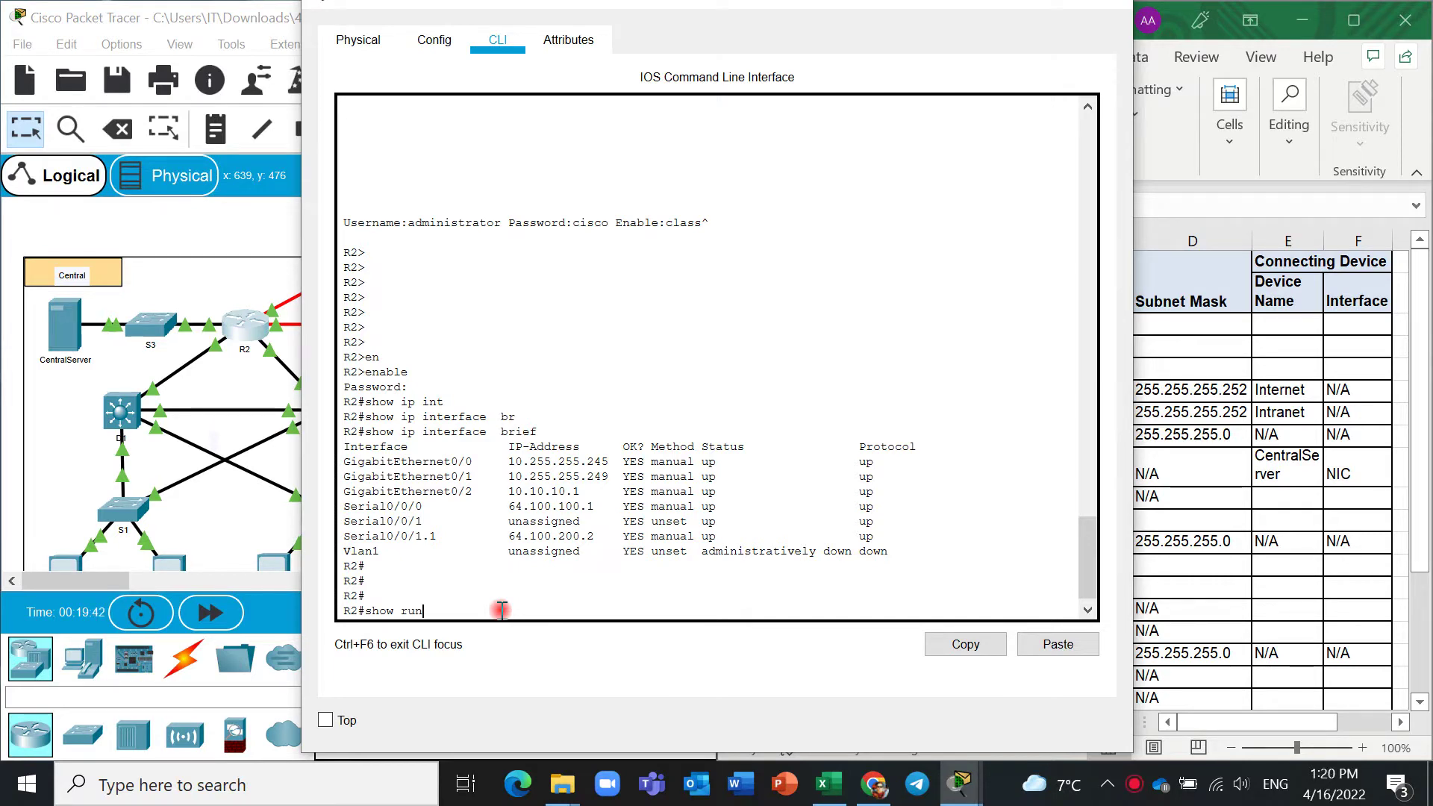
Run show run on R2, page to the interface settings, and select the G0/0 mask.
{"action": "type", "text": "n"}
{"action": "key", "text": "Return"}
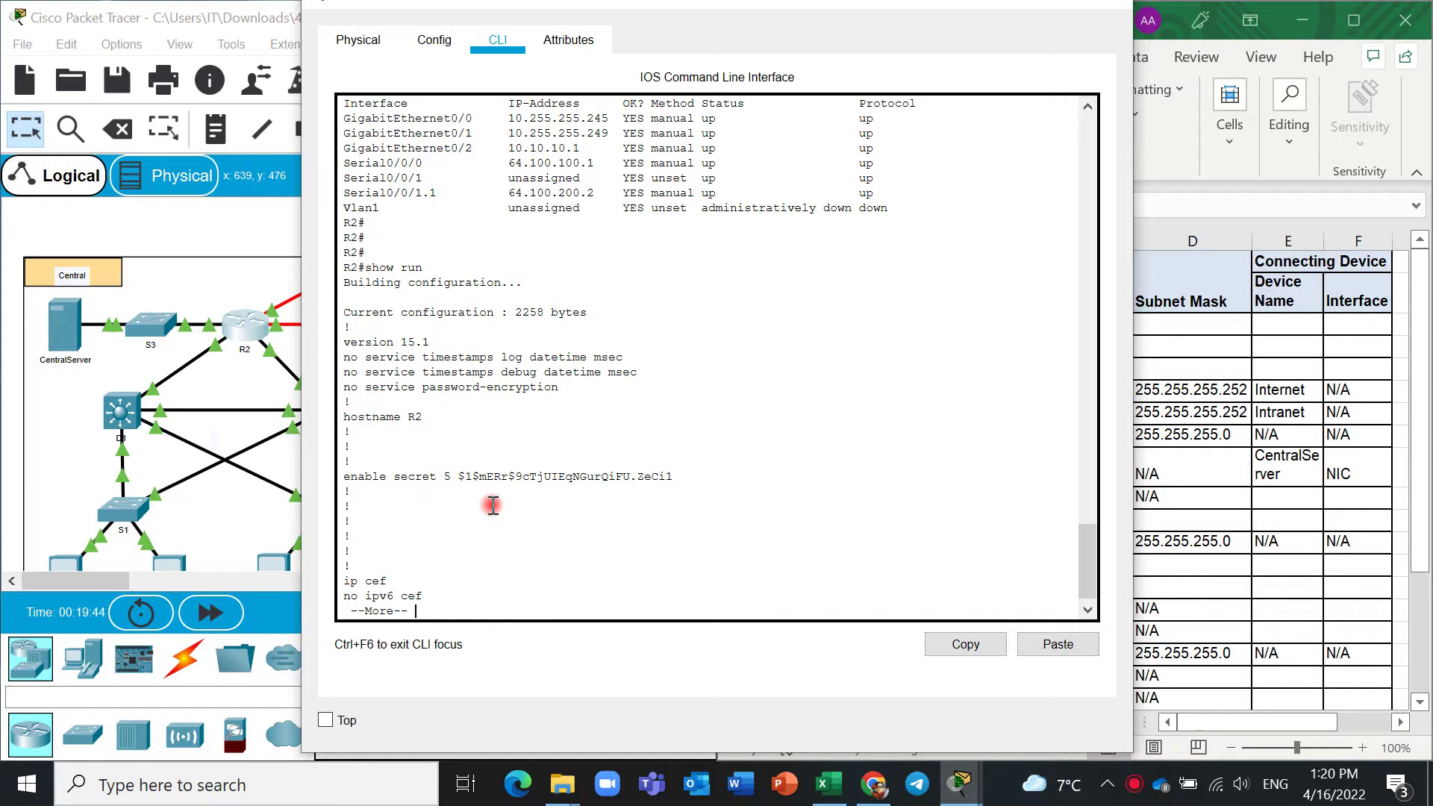
{"action": "key", "text": "space"}
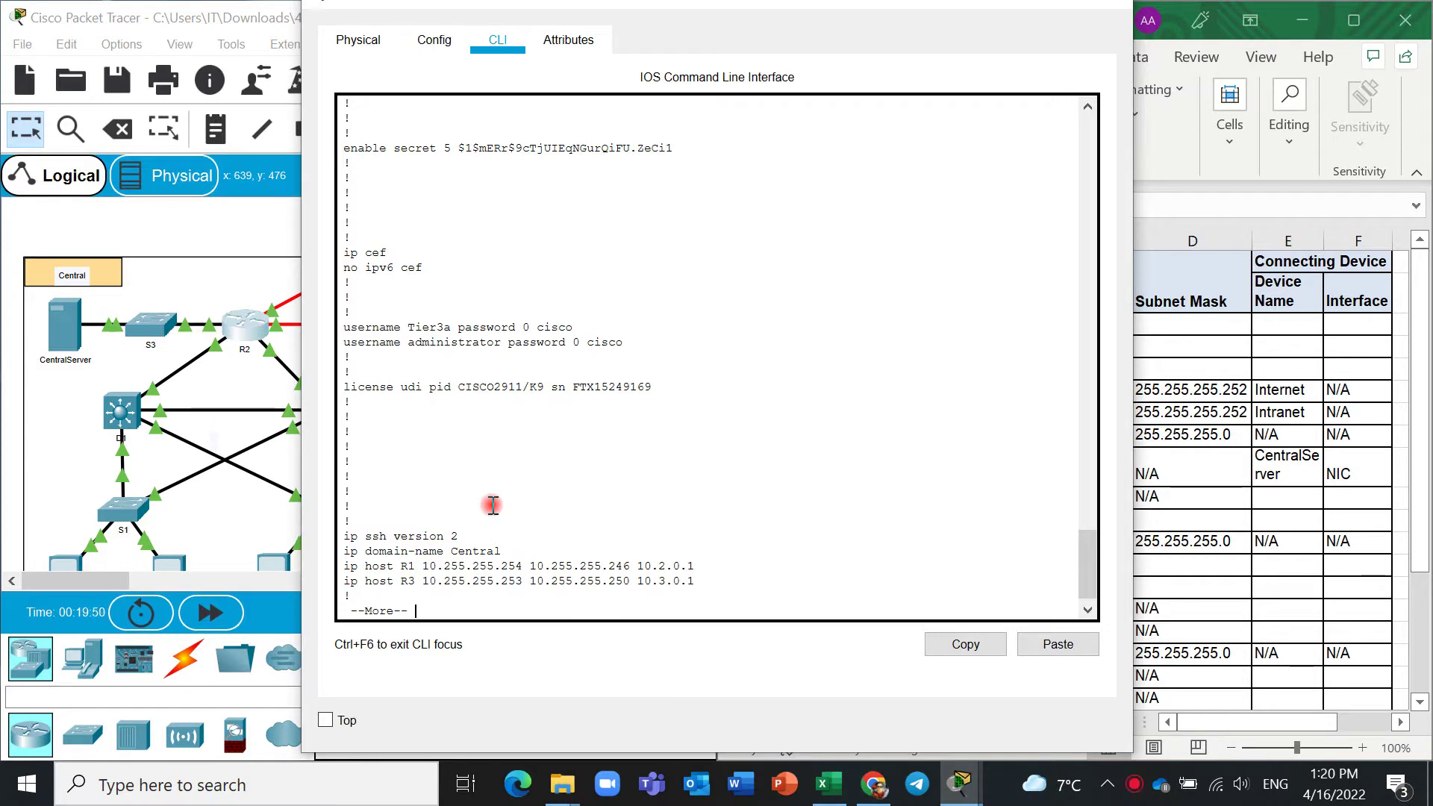
{"action": "key", "text": "space"}
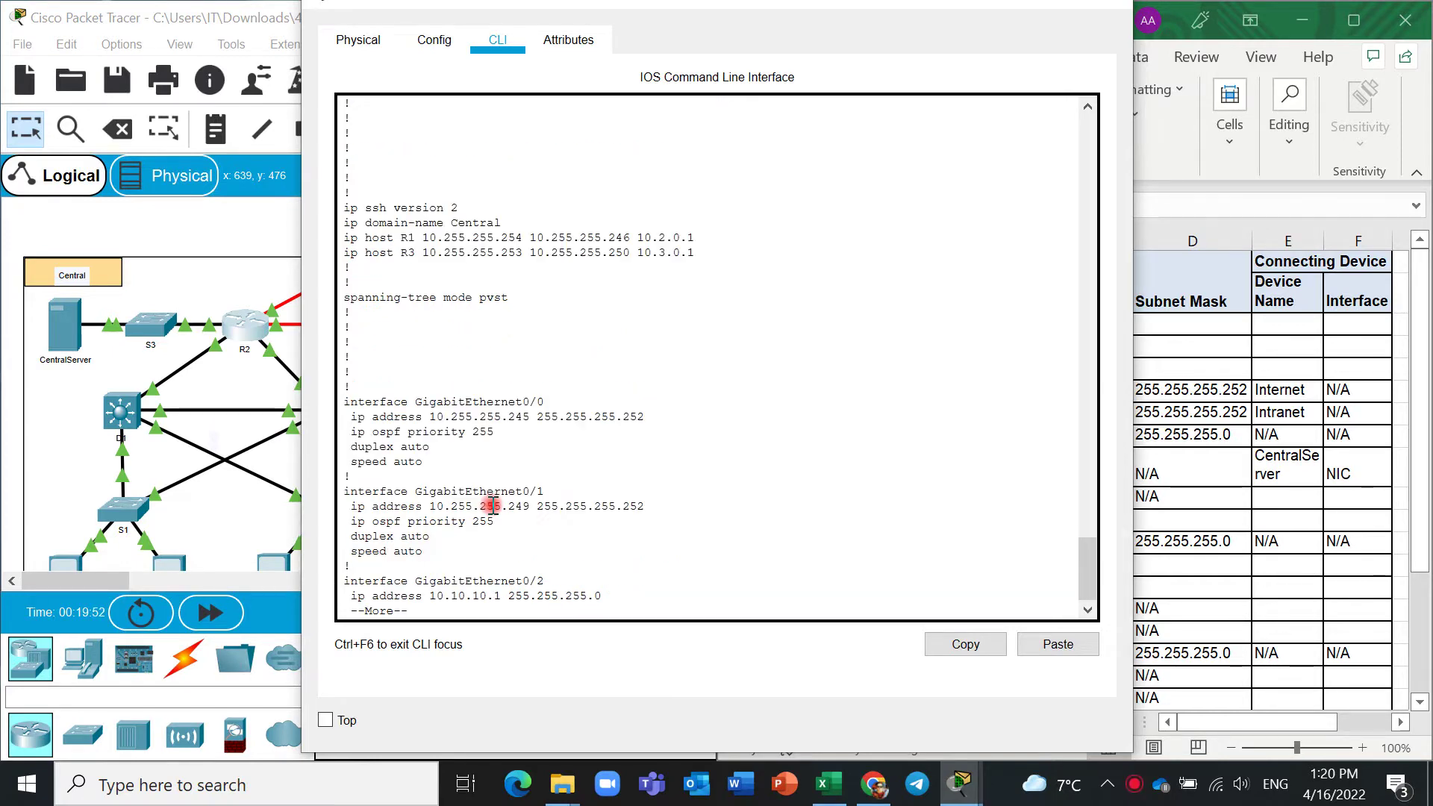
{"action": "key", "text": "space"}
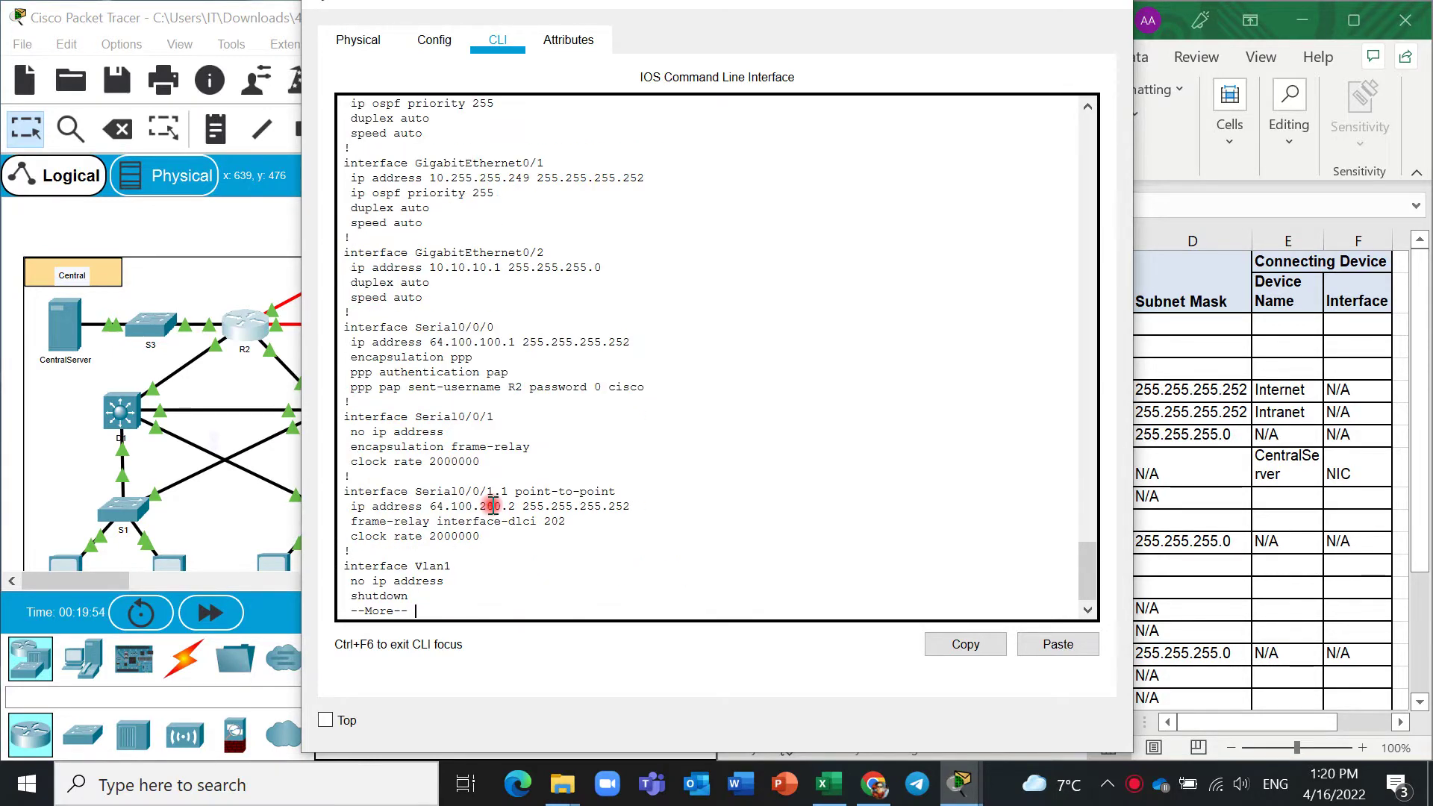
{"action": "scroll", "coordinate": [1090, 127], "scroll_direction": "up", "scroll_amount": 5}
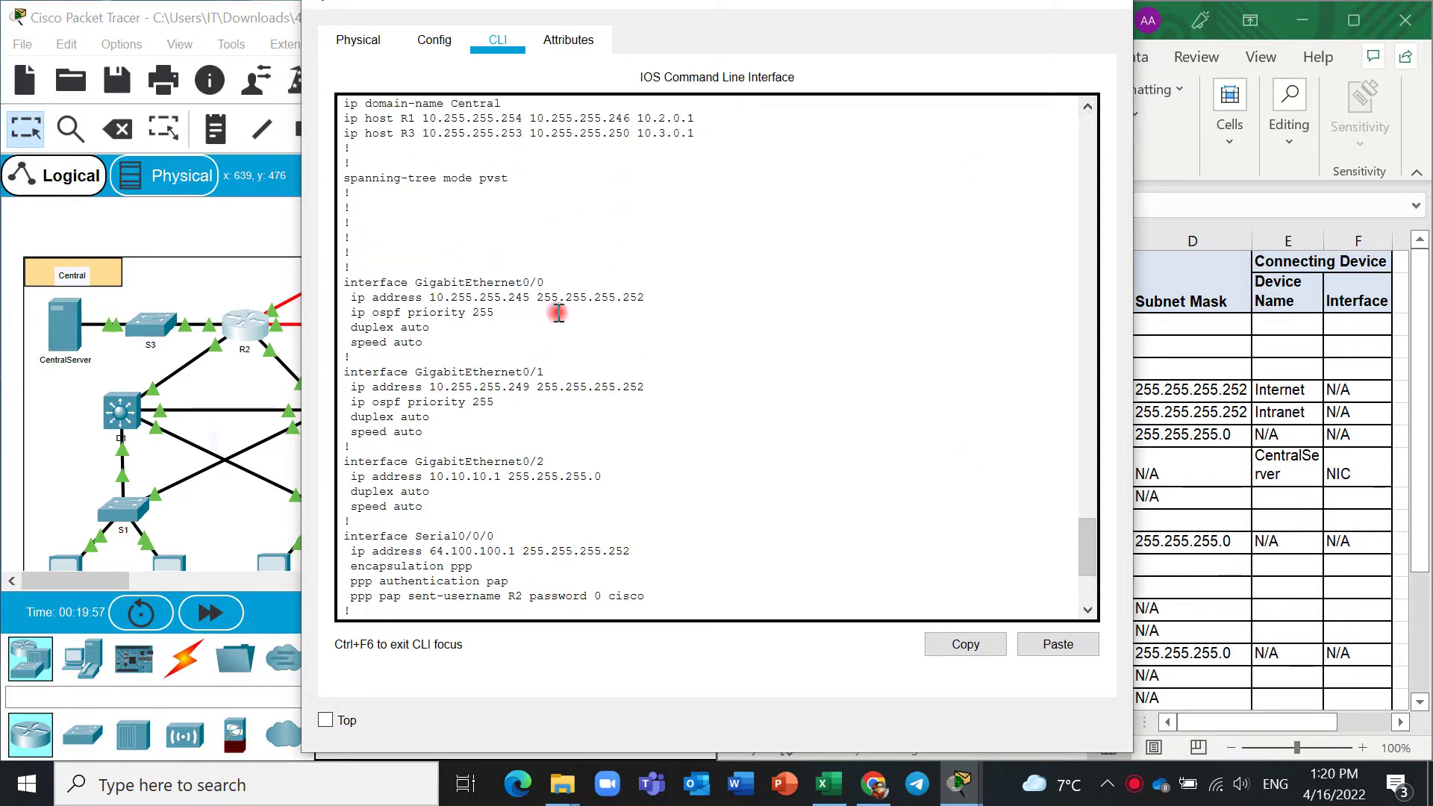
{"action": "left_click_drag", "start_coordinate": [645, 297], "coordinate": [553, 297]}
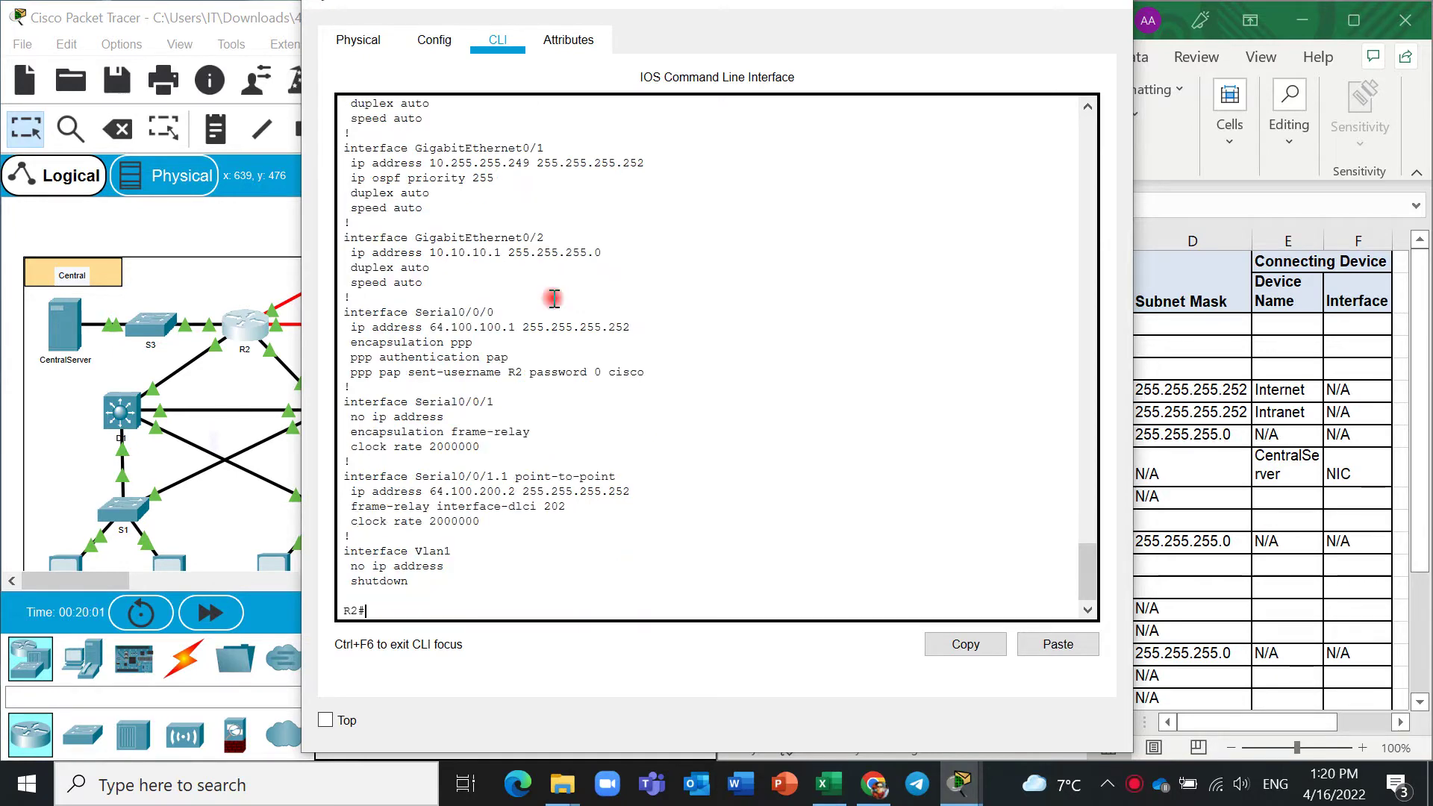
Paste R2's G0/0 mask 255.255.255.252 into cell D3.
{"action": "key", "text": "alt+Tab"}
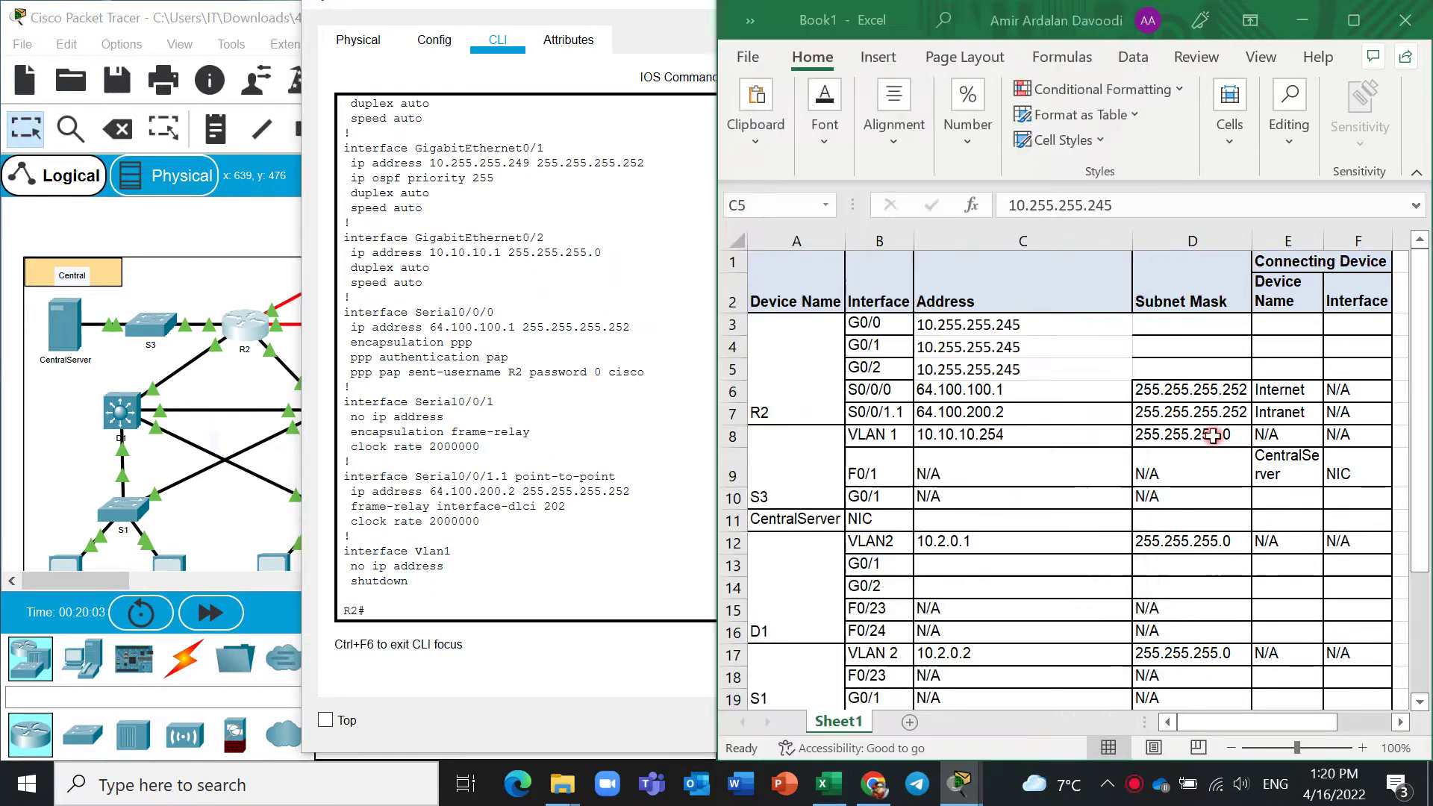
{"action": "left_click", "coordinate": [1182, 336]}
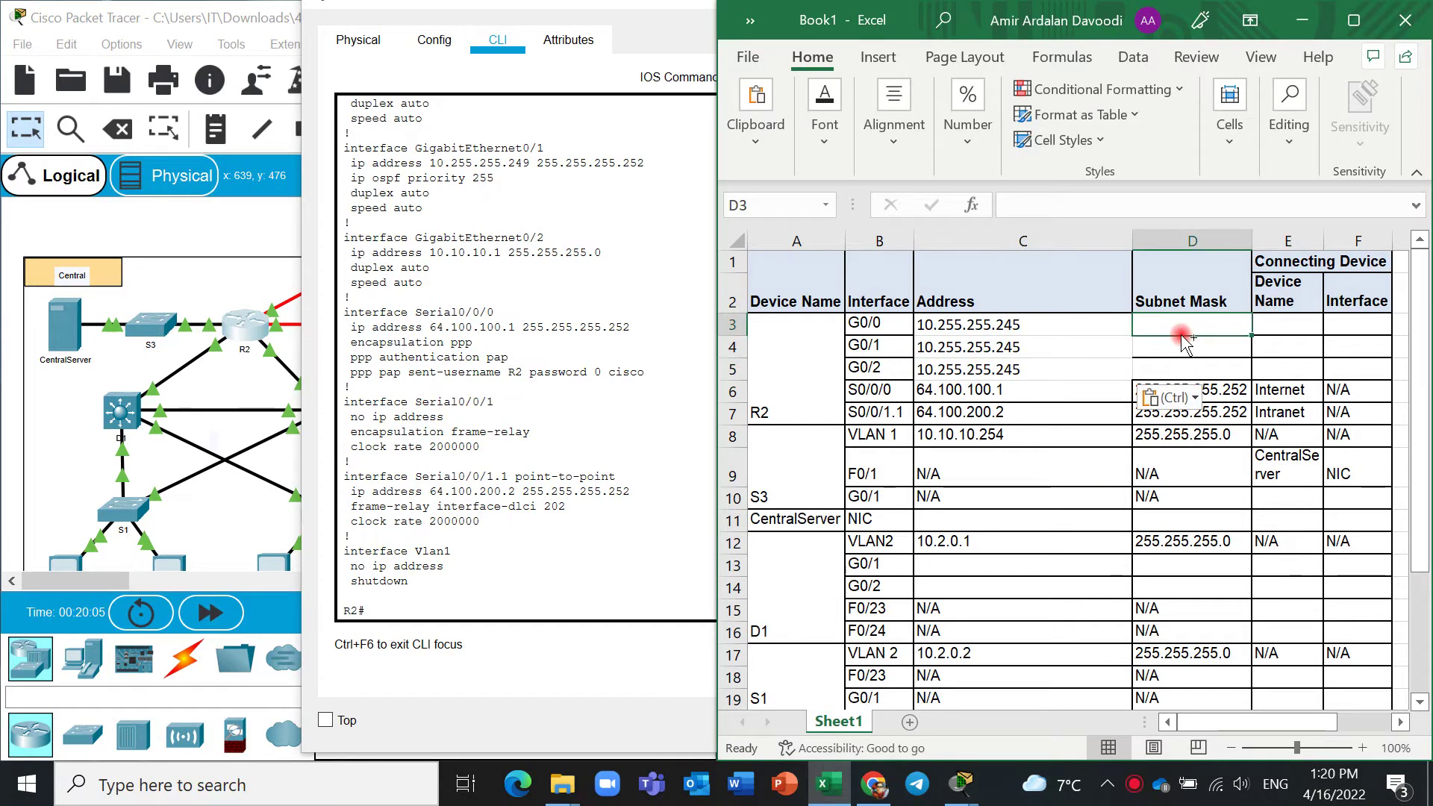
{"action": "type", "text": "10.255.255.245"}
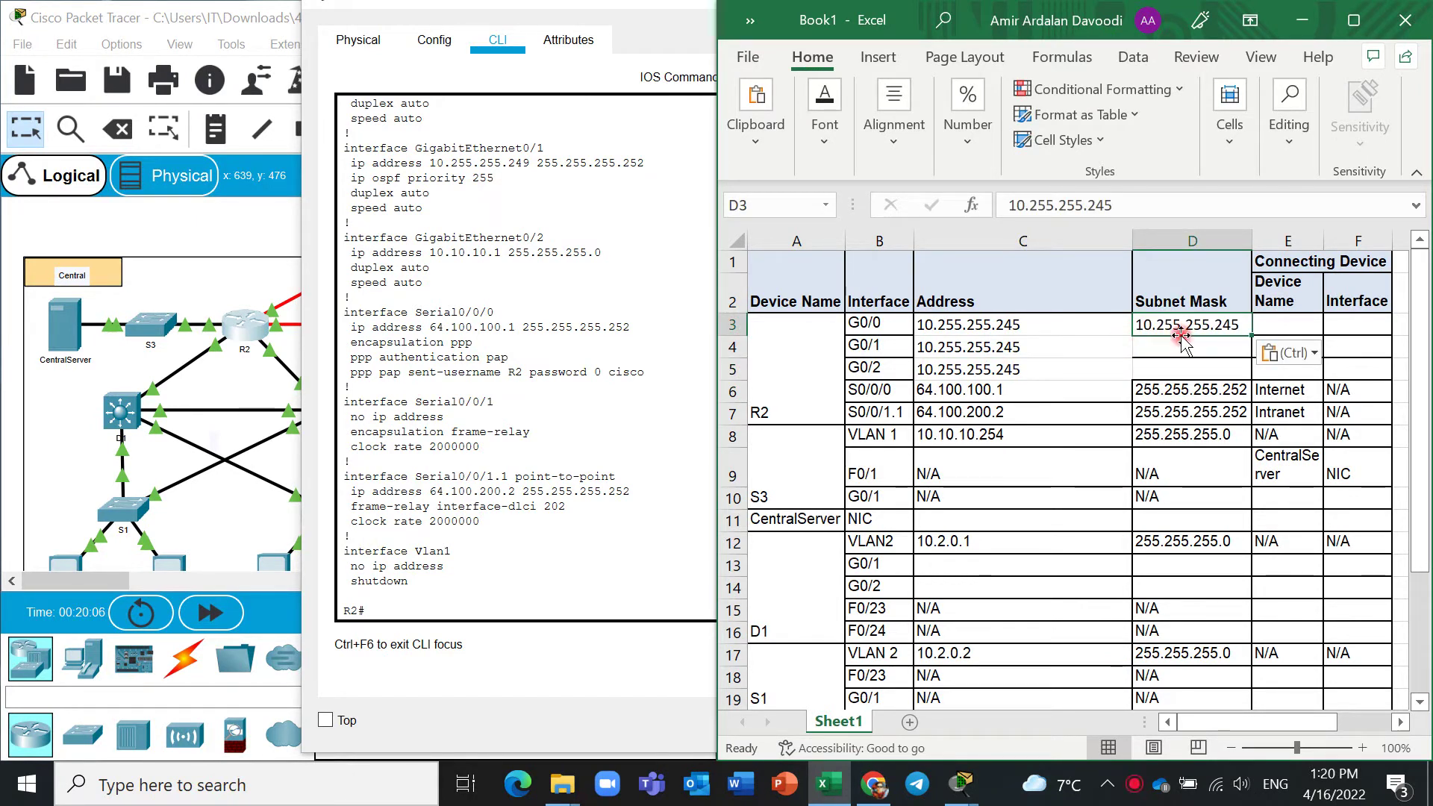
{"action": "left_click", "coordinate": [640, 153]}
{"action": "left_click_drag", "start_coordinate": [576, 150], "coordinate": [648, 163]}
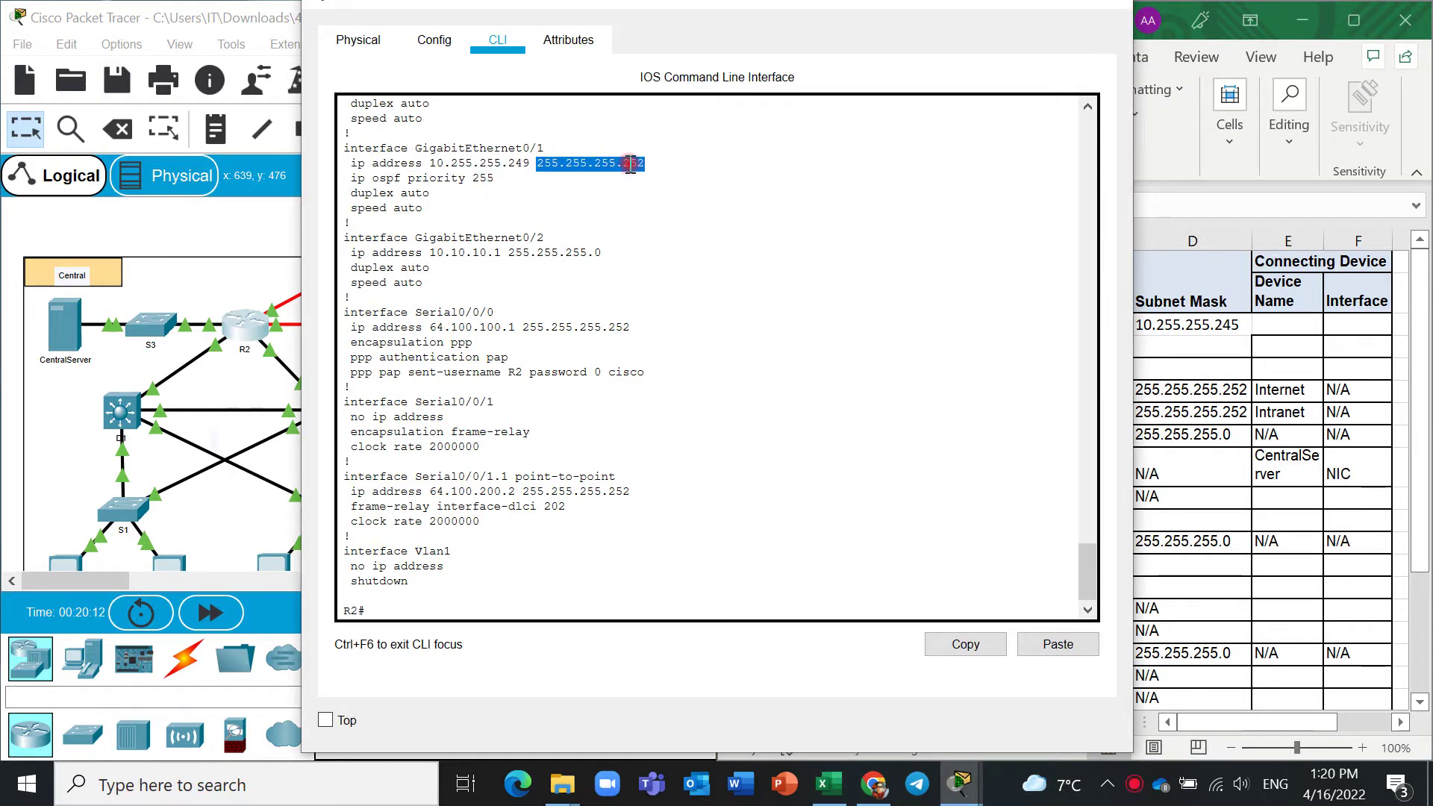
{"action": "right_click", "coordinate": [631, 163]}
{"action": "left_click", "coordinate": [653, 179]}
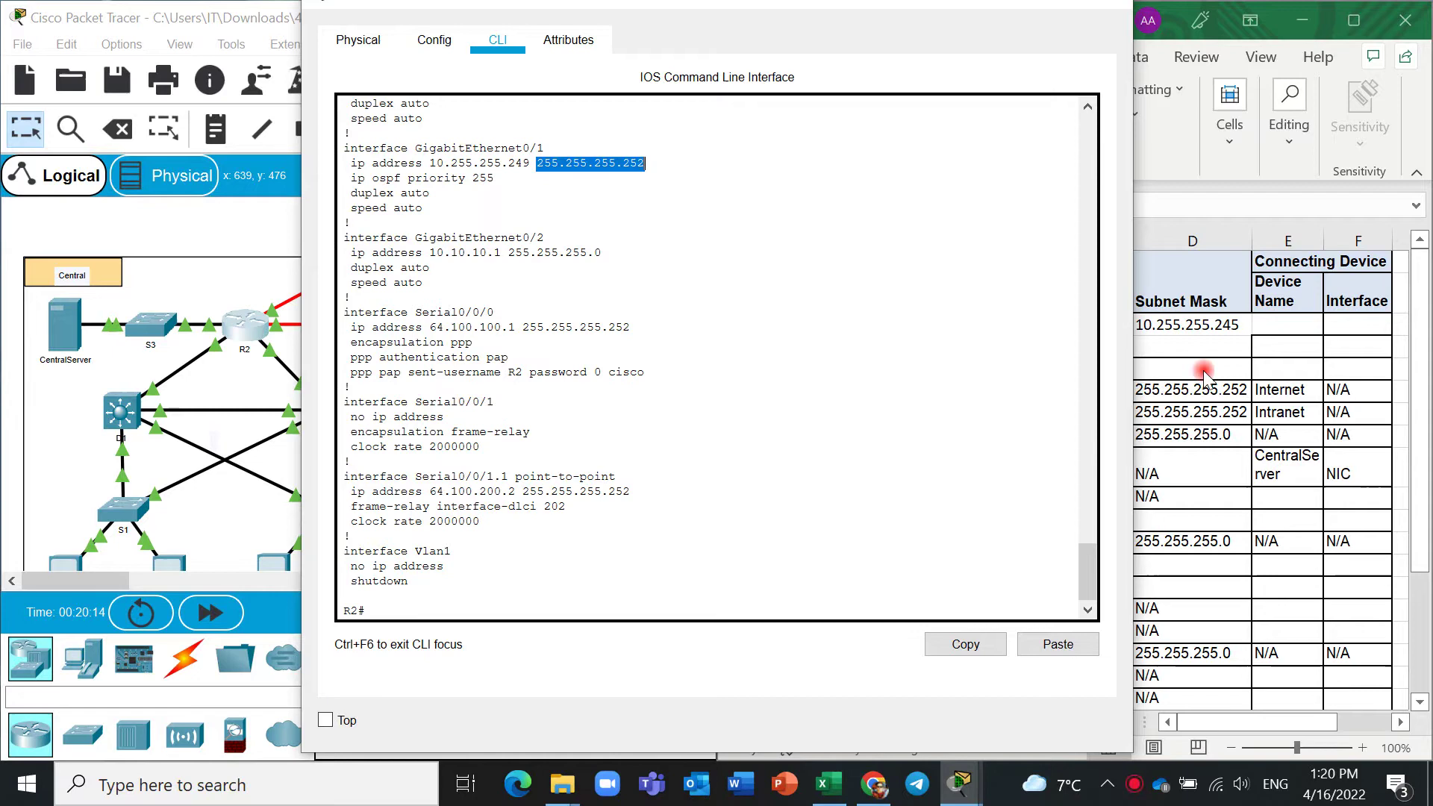
{"action": "left_click", "coordinate": [1198, 345]}
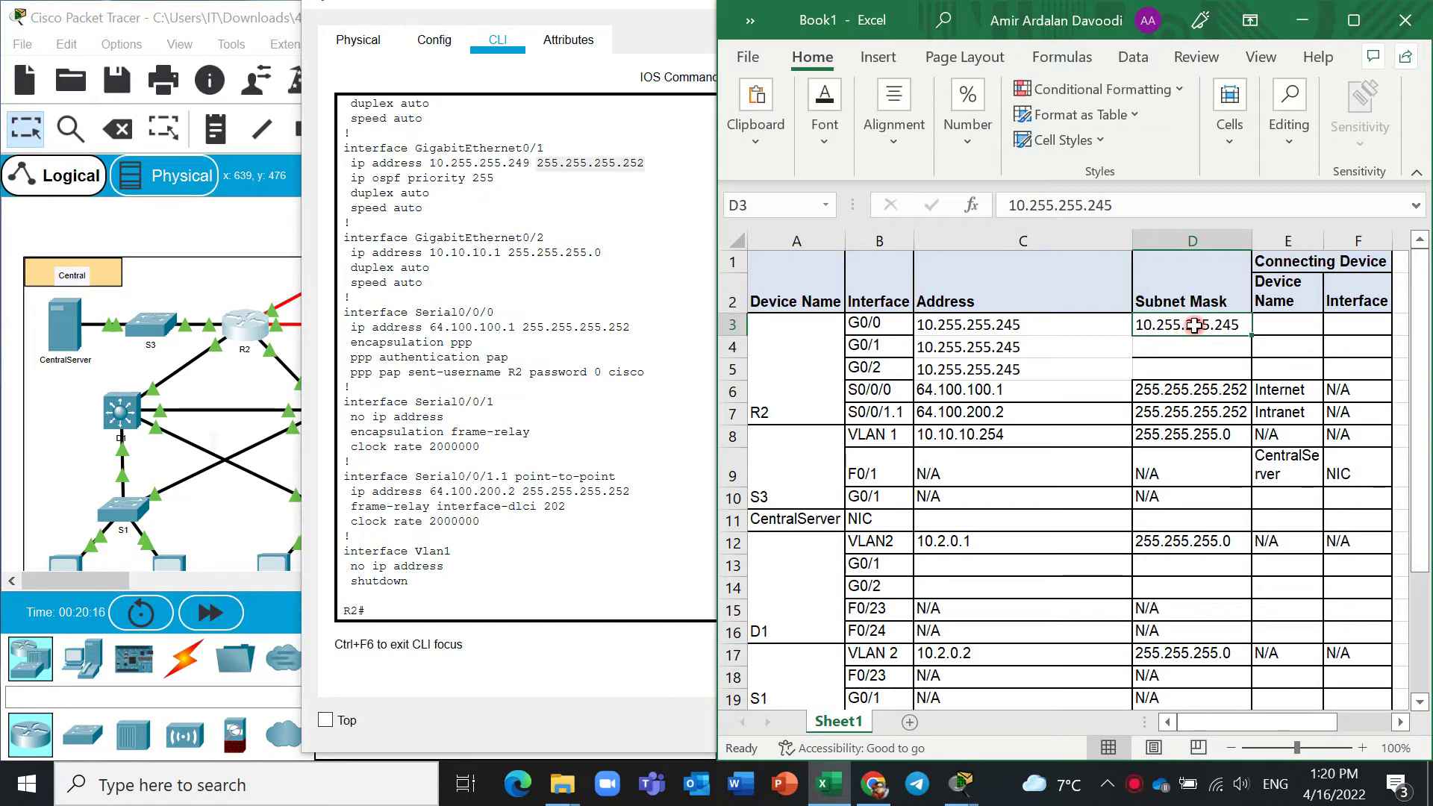
{"action": "key", "text": "ctrl+v"}
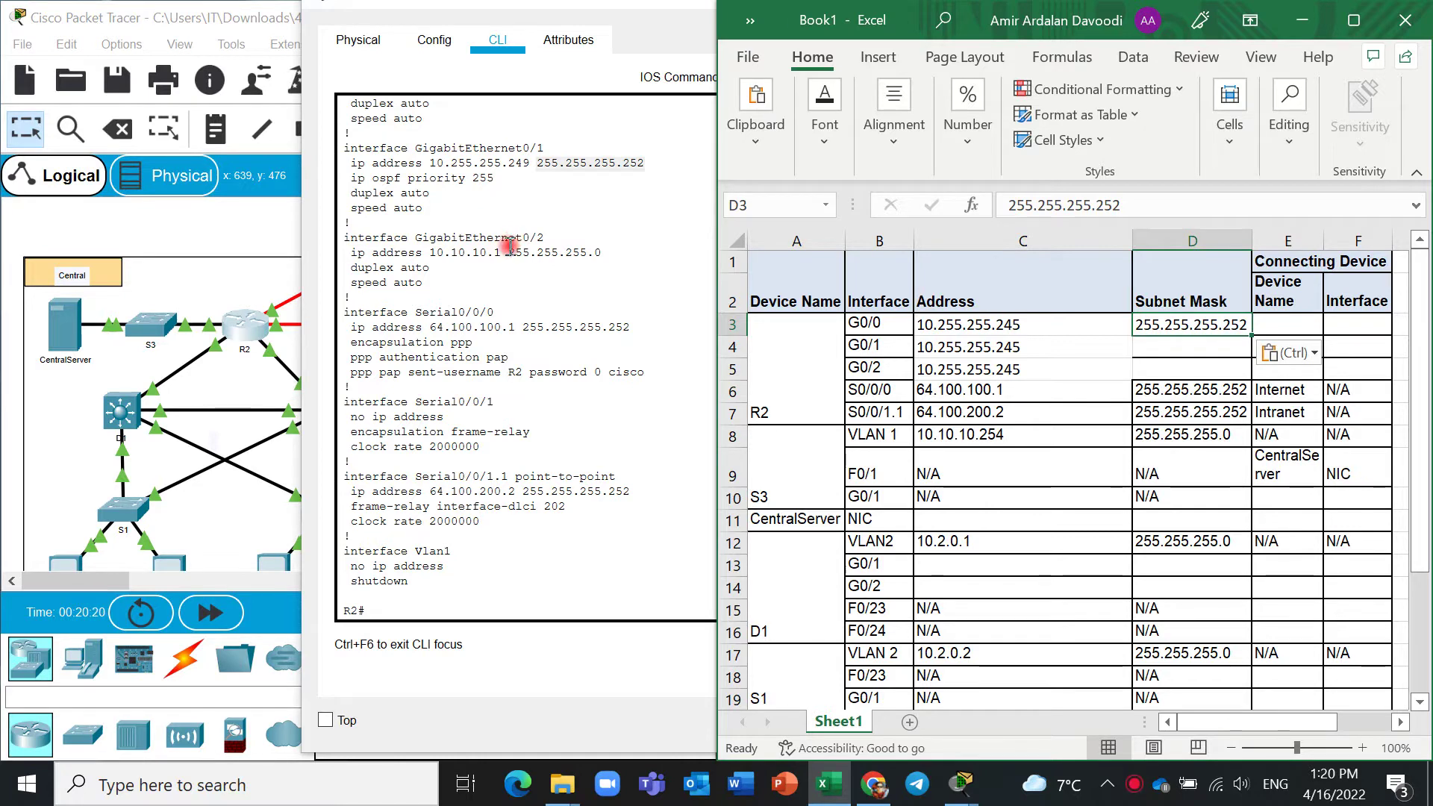
Copy mask 255.255.255.252 from the configuration into cell D4 for G0/1.
{"action": "left_click_drag", "start_coordinate": [546, 238], "coordinate": [597, 252]}
{"action": "left_click", "coordinate": [612, 254]}
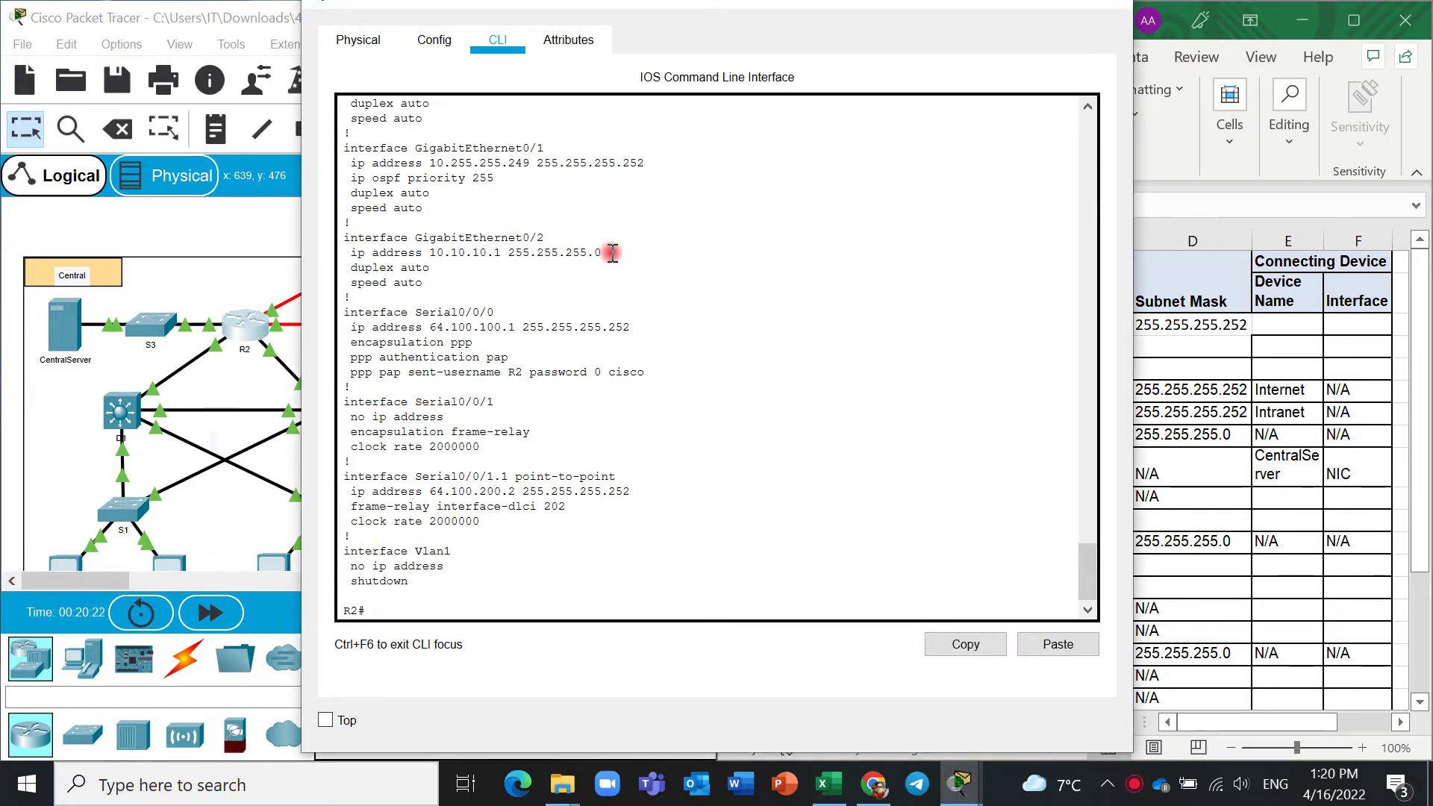
{"action": "right_click", "coordinate": [565, 251]}
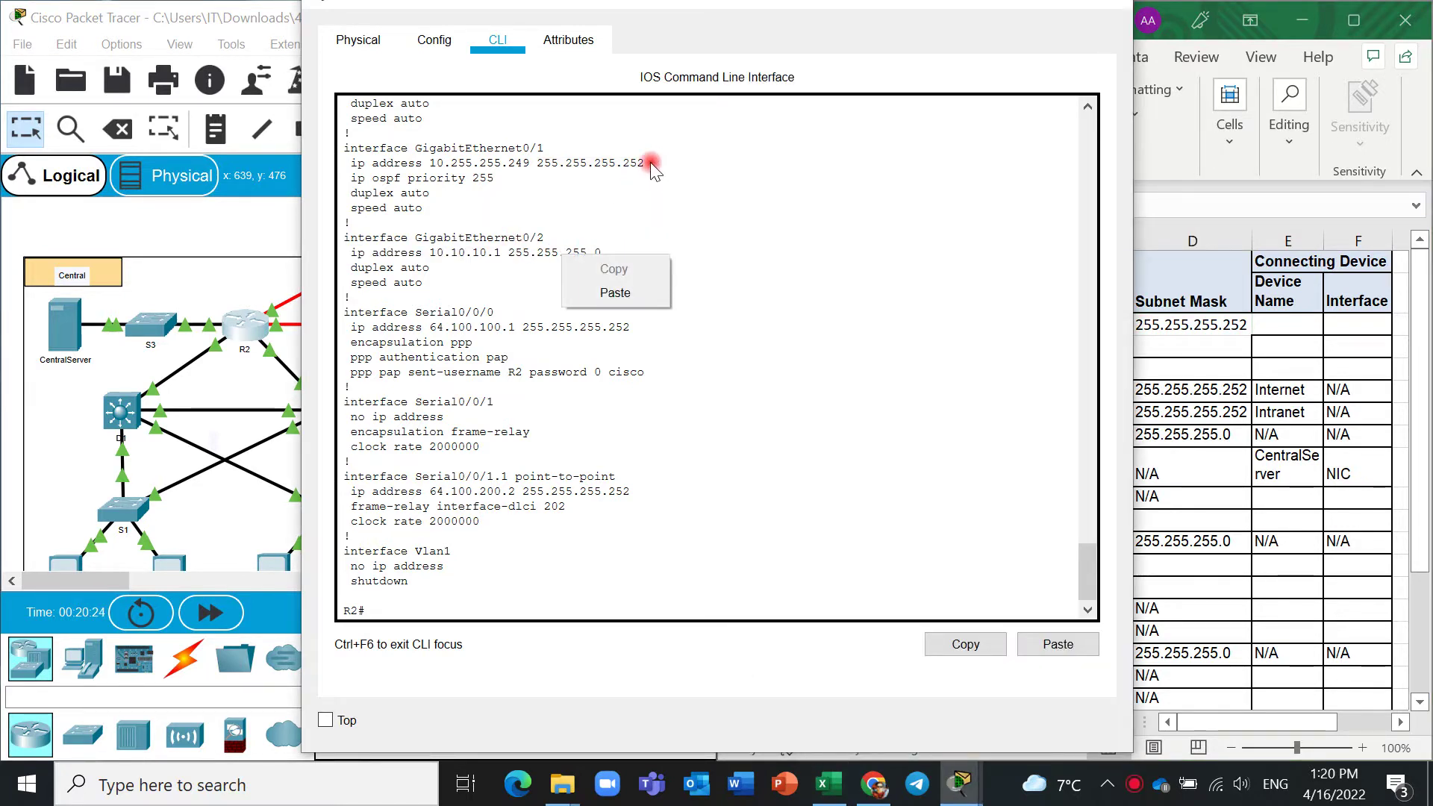
{"action": "left_click", "coordinate": [651, 163]}
{"action": "triple_click", "coordinate": [579, 163]}
{"action": "left_click", "coordinate": [581, 163]}
{"action": "scroll", "coordinate": [533, 229], "scroll_direction": "up", "scroll_amount": 1}
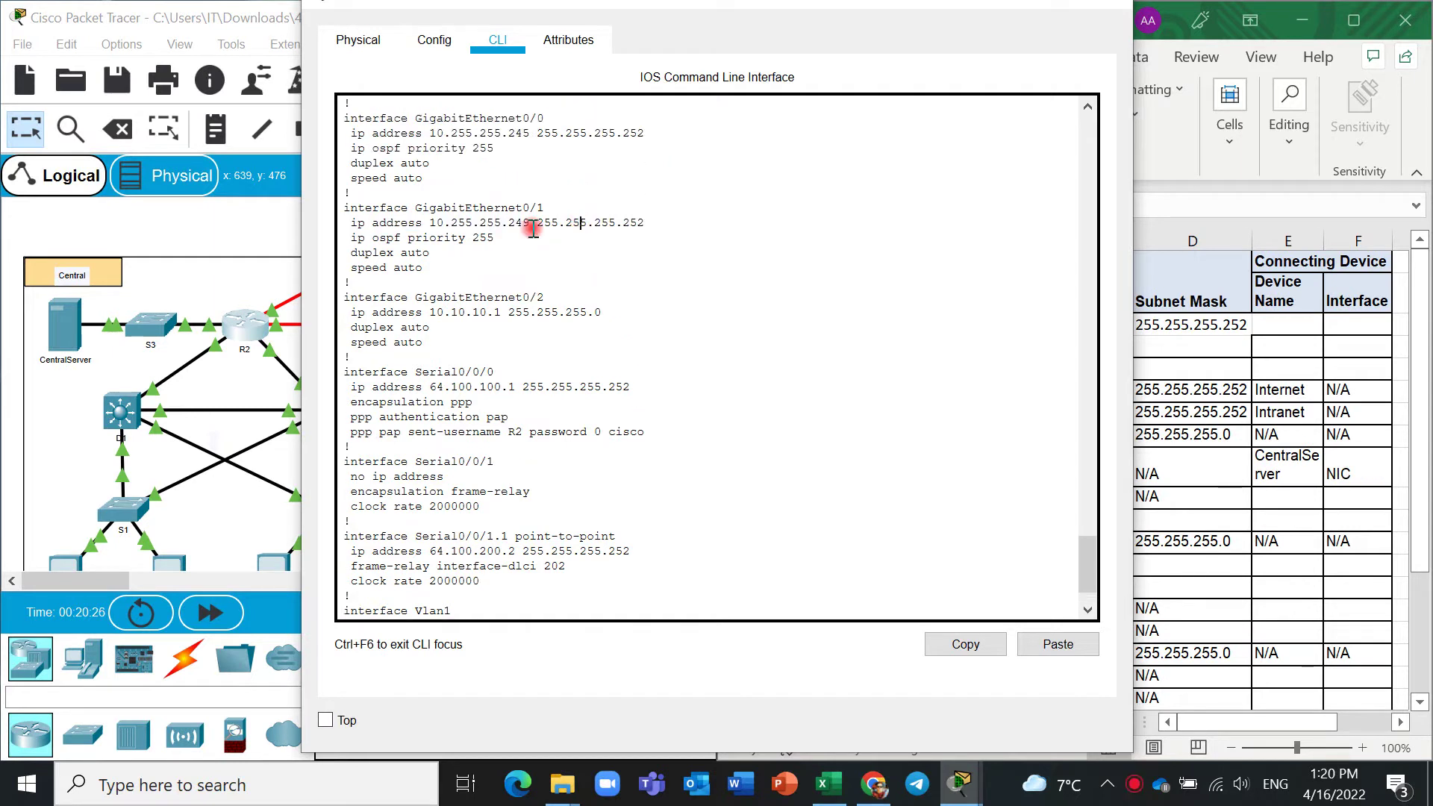
{"action": "left_click_drag", "start_coordinate": [648, 133], "coordinate": [547, 133]}
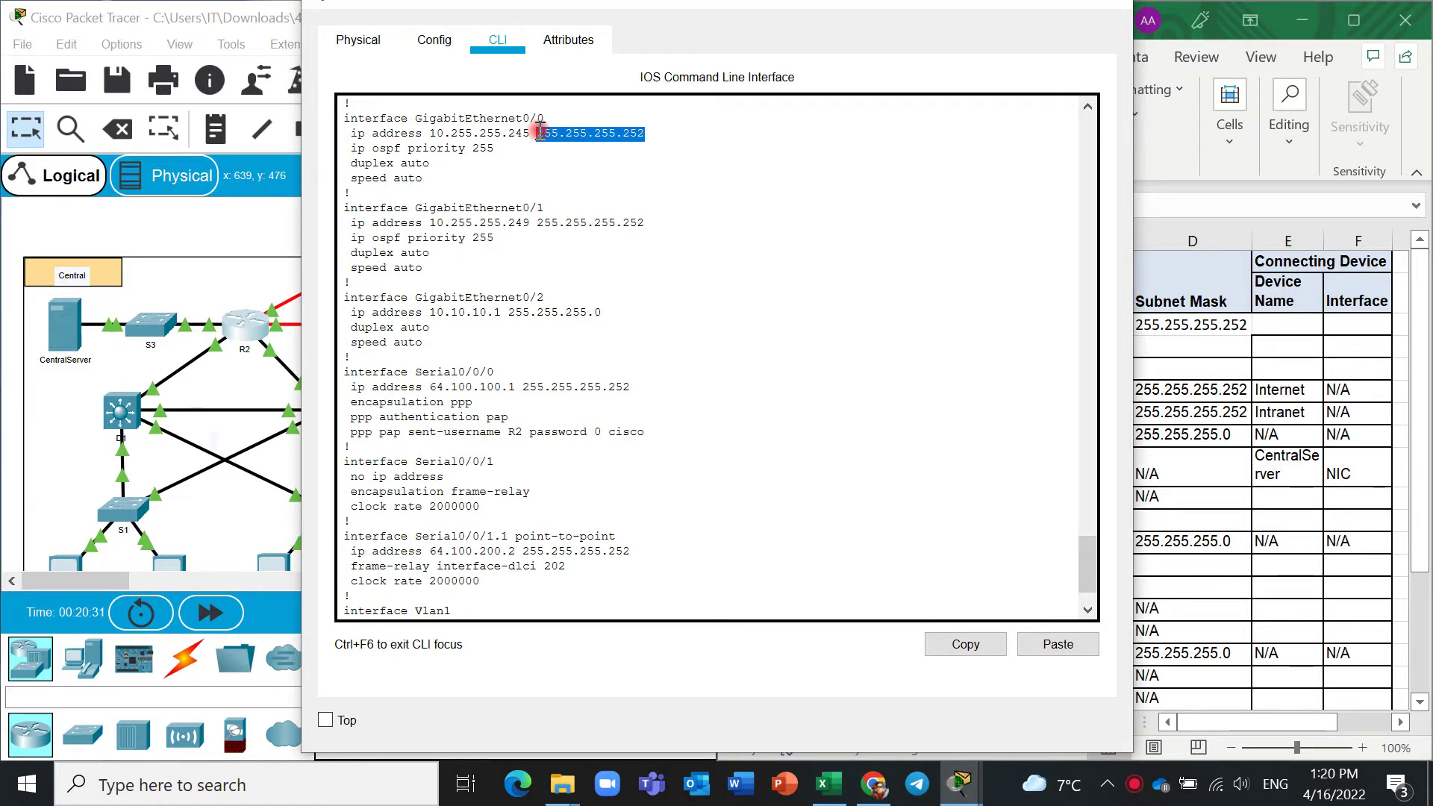
{"action": "right_click", "coordinate": [539, 132]}
{"action": "left_click", "coordinate": [567, 142]}
{"action": "left_click", "coordinate": [1210, 345]}
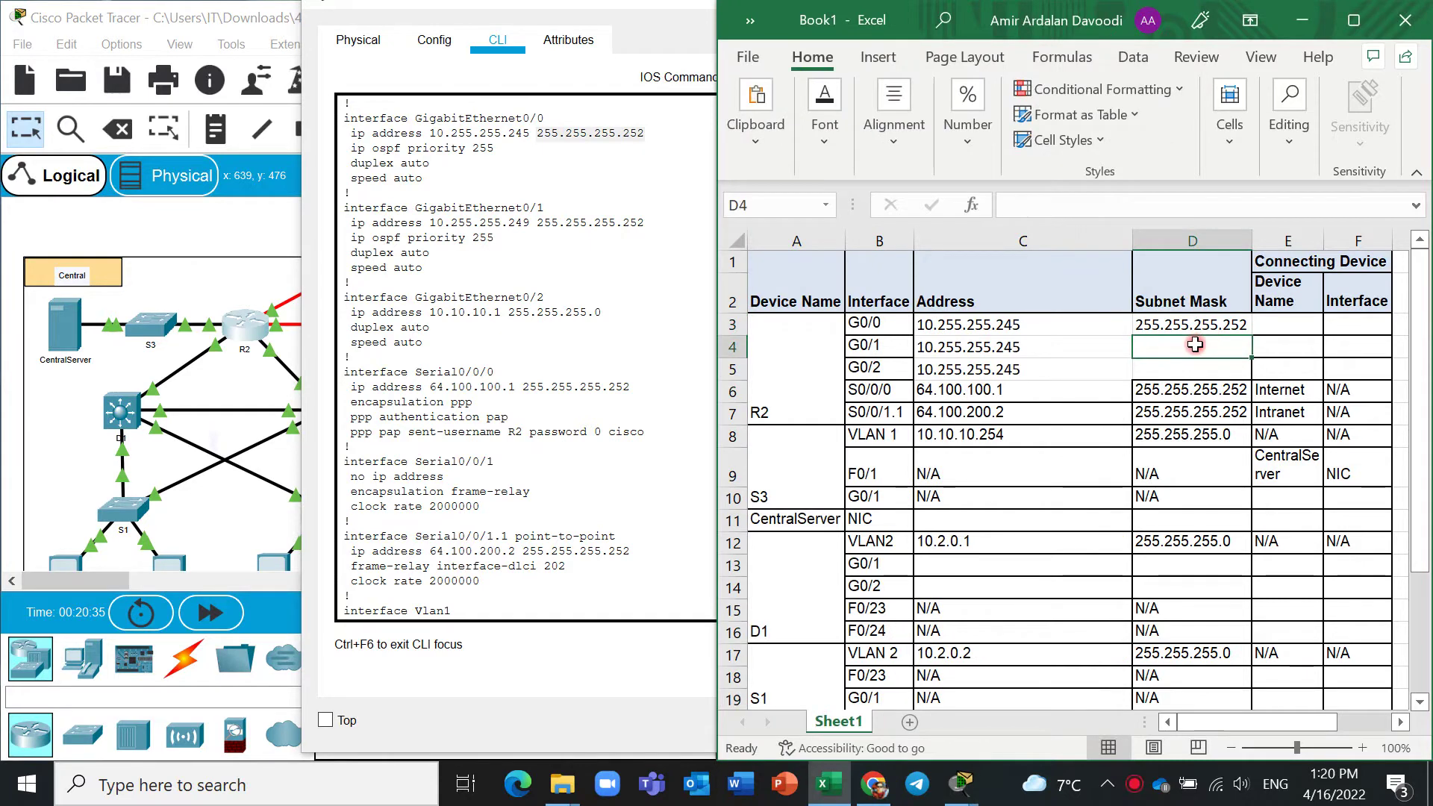
{"action": "key", "text": "ctrl+v"}
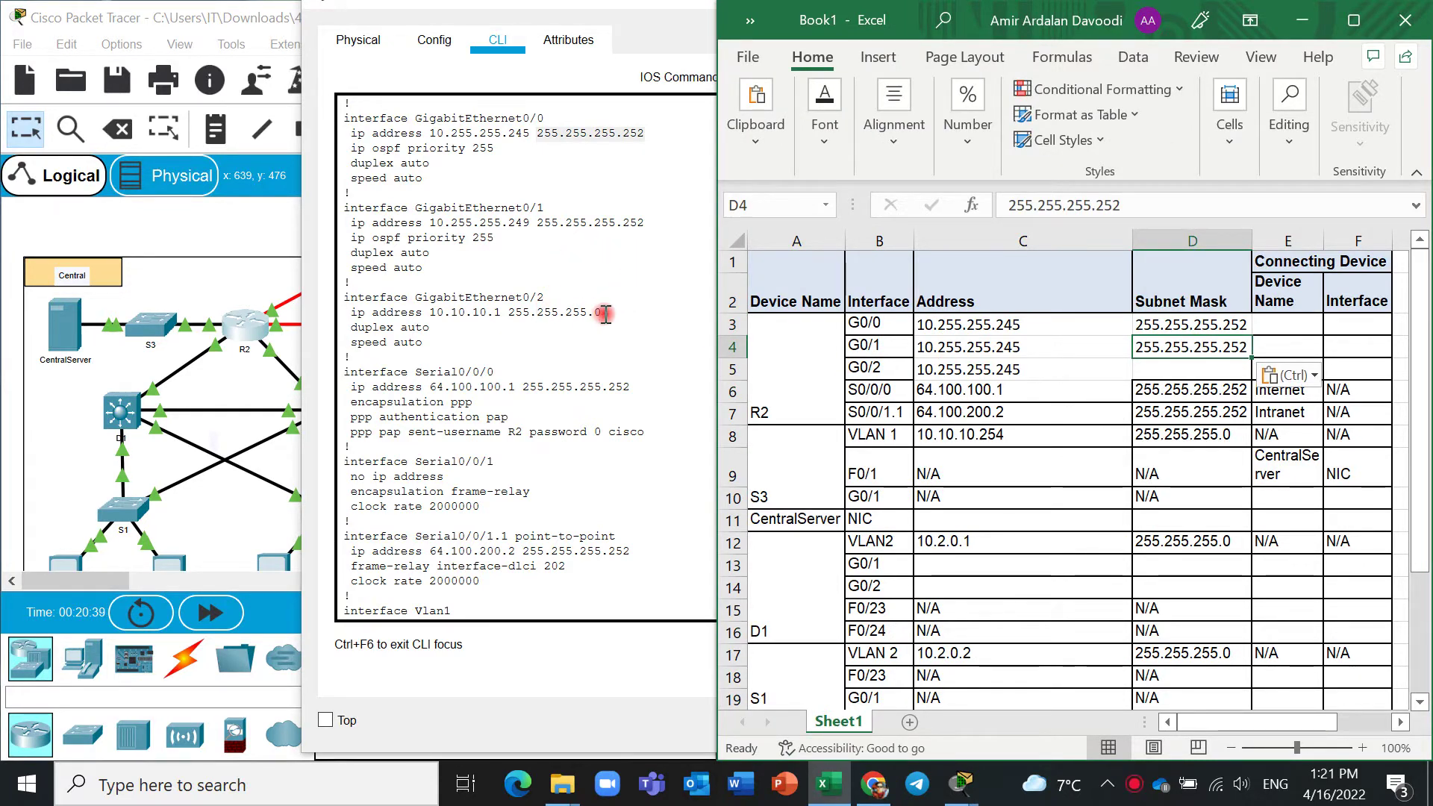
Copy R2's G0/2 mask 255.255.255.0 into cell D5.
{"action": "left_click_drag", "start_coordinate": [604, 313], "coordinate": [517, 312]}
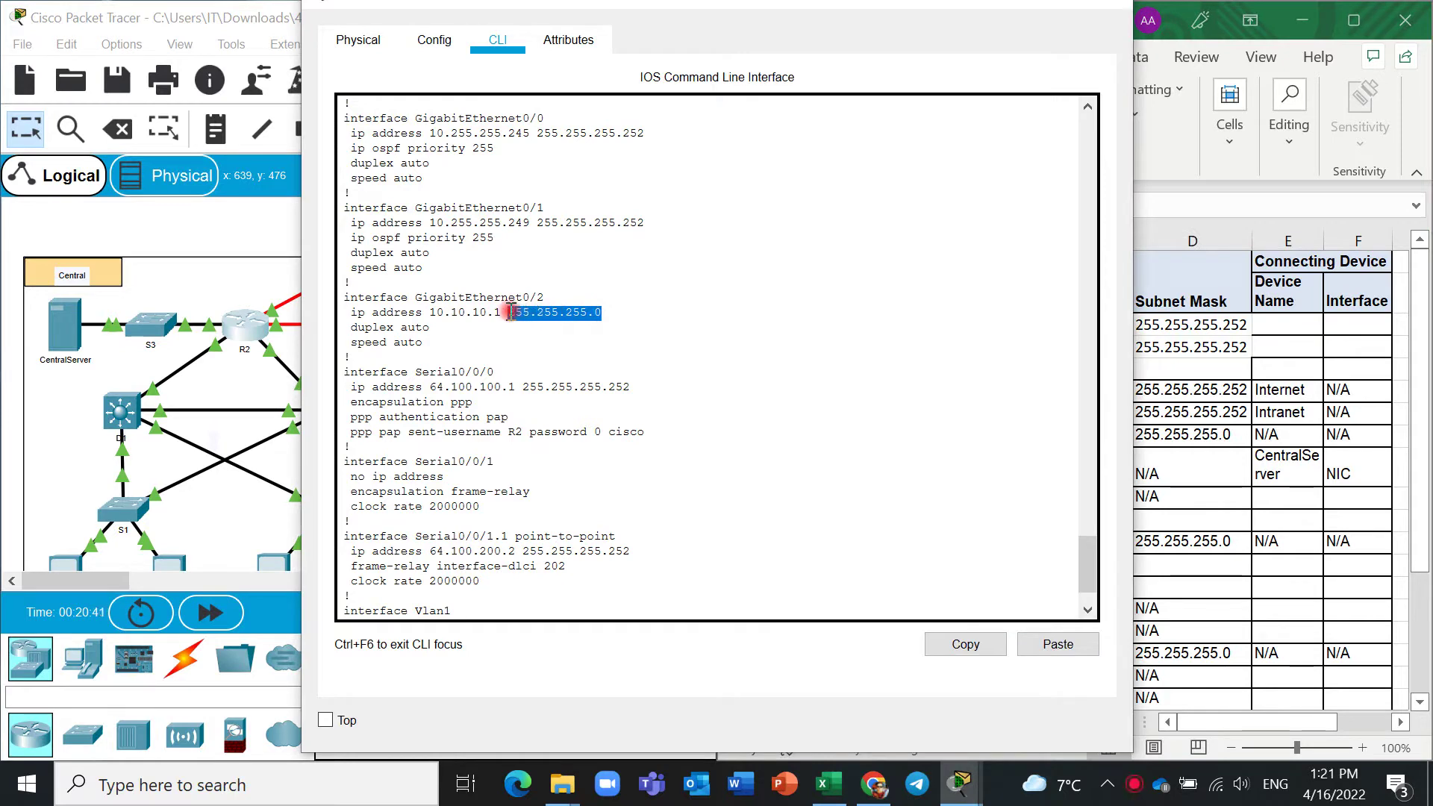
{"action": "right_click", "coordinate": [510, 312]}
{"action": "left_click", "coordinate": [539, 321]}
{"action": "left_click", "coordinate": [1211, 356]}
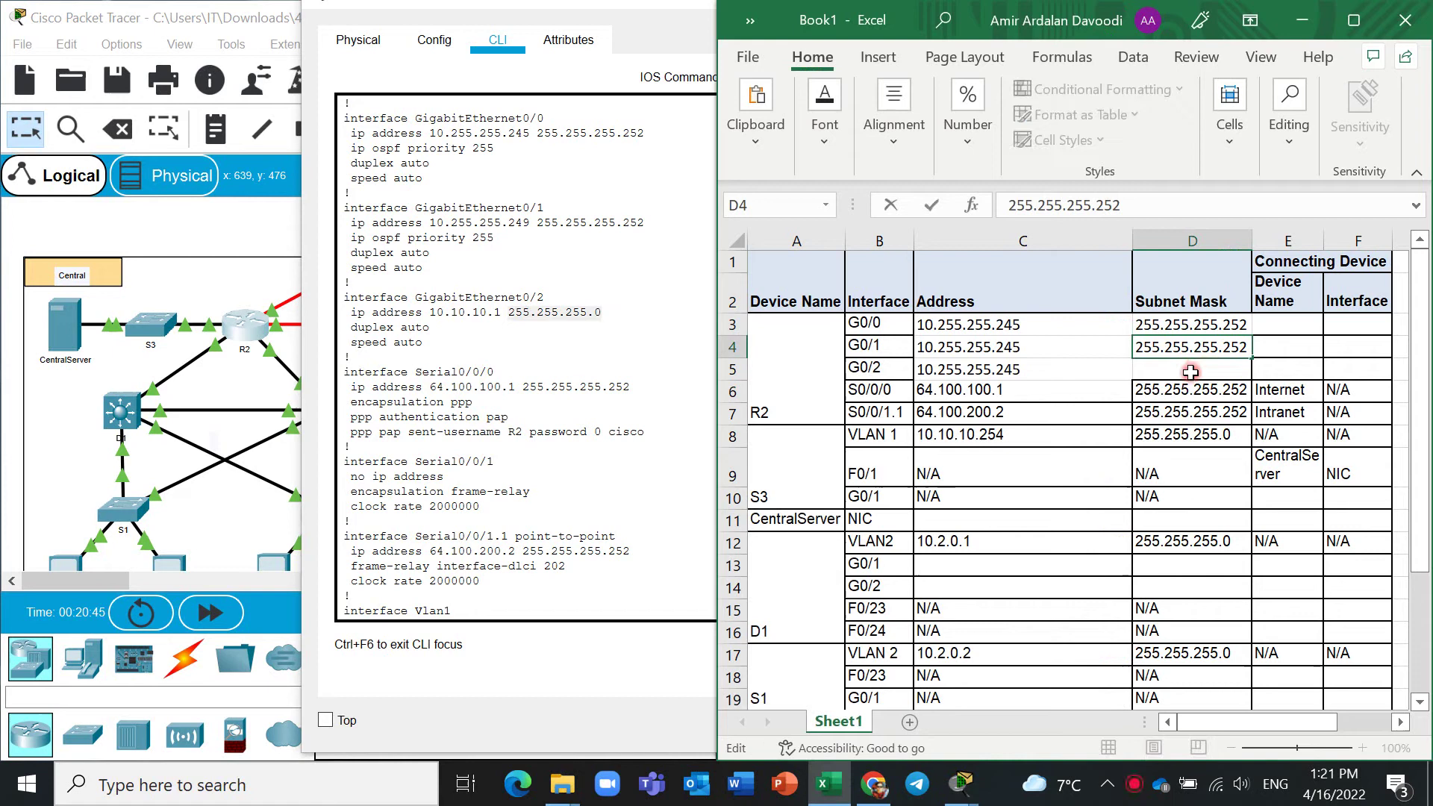
{"action": "left_click", "coordinate": [1191, 371]}
{"action": "key", "text": "ctrl+v"}
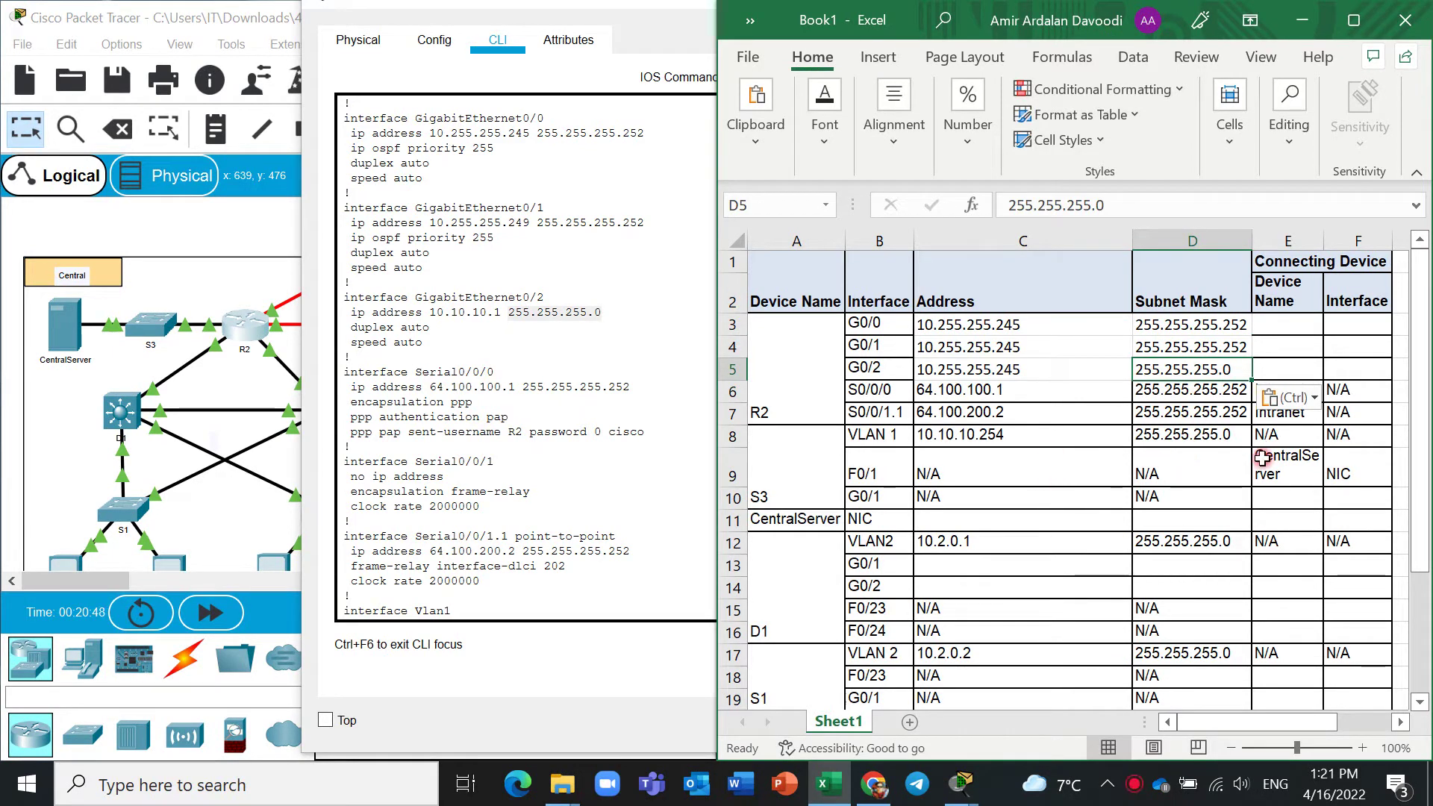
Rearrange the windows, moving the R2 device window aside.
{"action": "left_click_drag", "start_coordinate": [1188, 722], "coordinate": [1191, 723]}
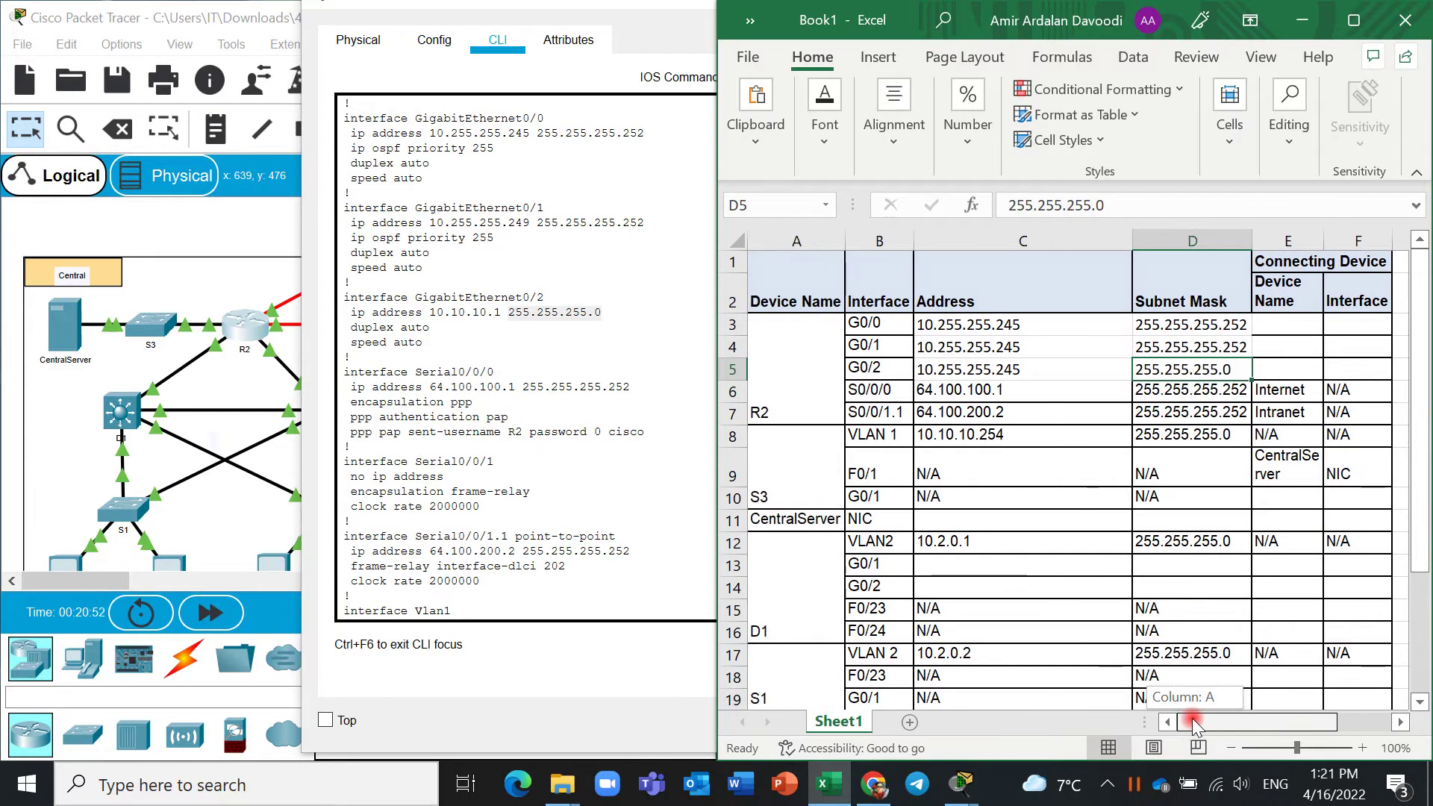
{"action": "left_click", "coordinate": [573, 424]}
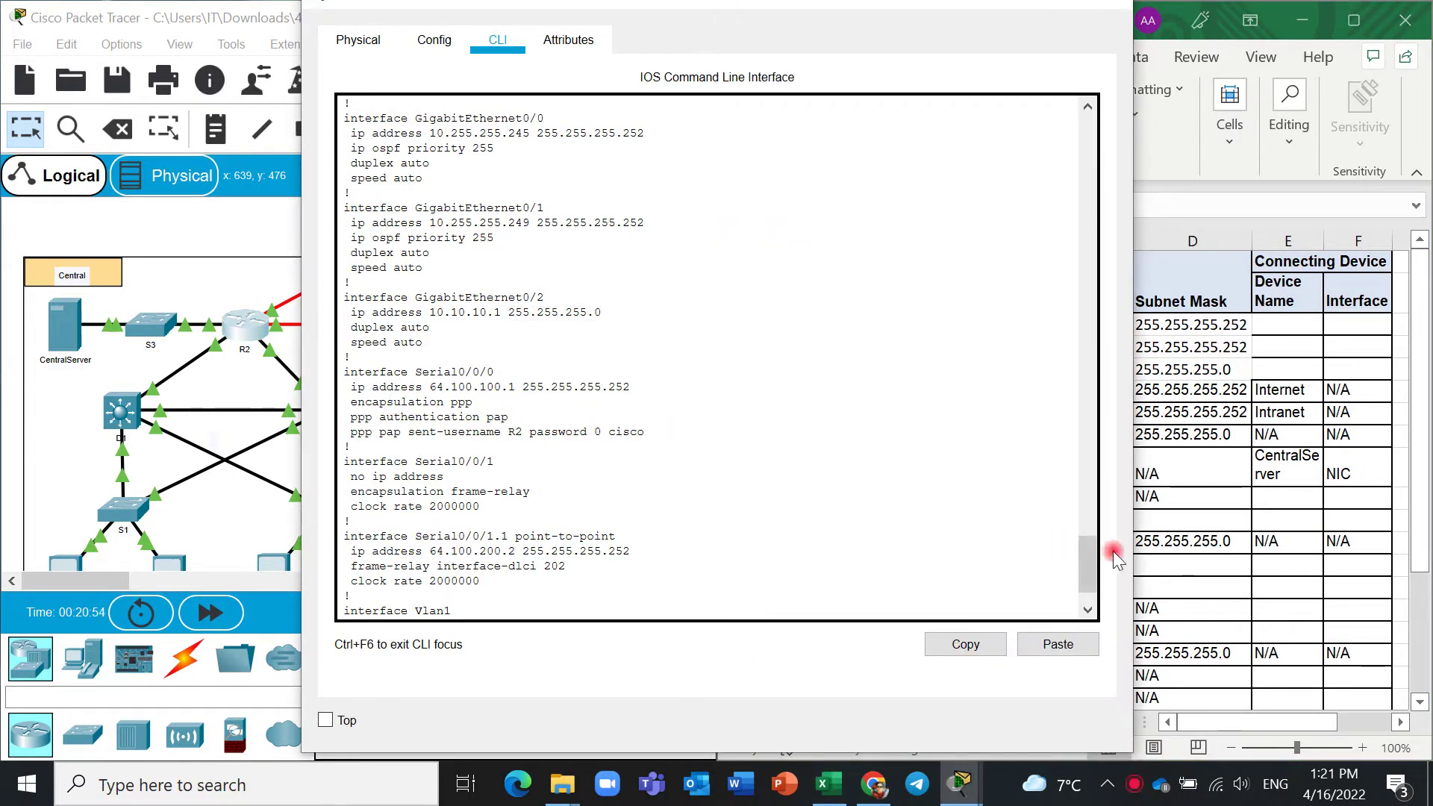
{"action": "left_click_drag", "start_coordinate": [1096, 554], "coordinate": [1090, 567]}
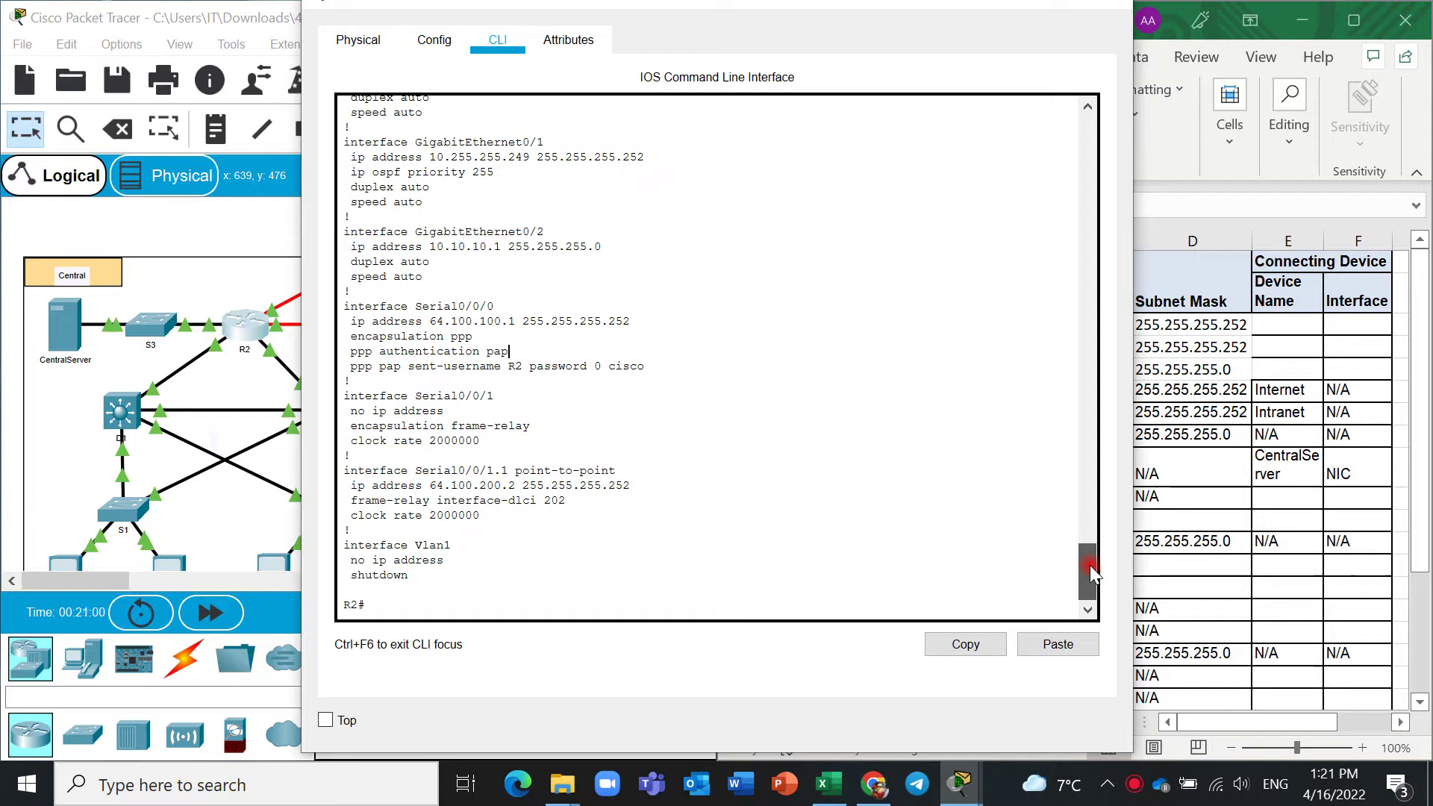
{"action": "left_click_drag", "start_coordinate": [1090, 566], "coordinate": [1089, 631]}
{"action": "left_click", "coordinate": [1227, 559]}
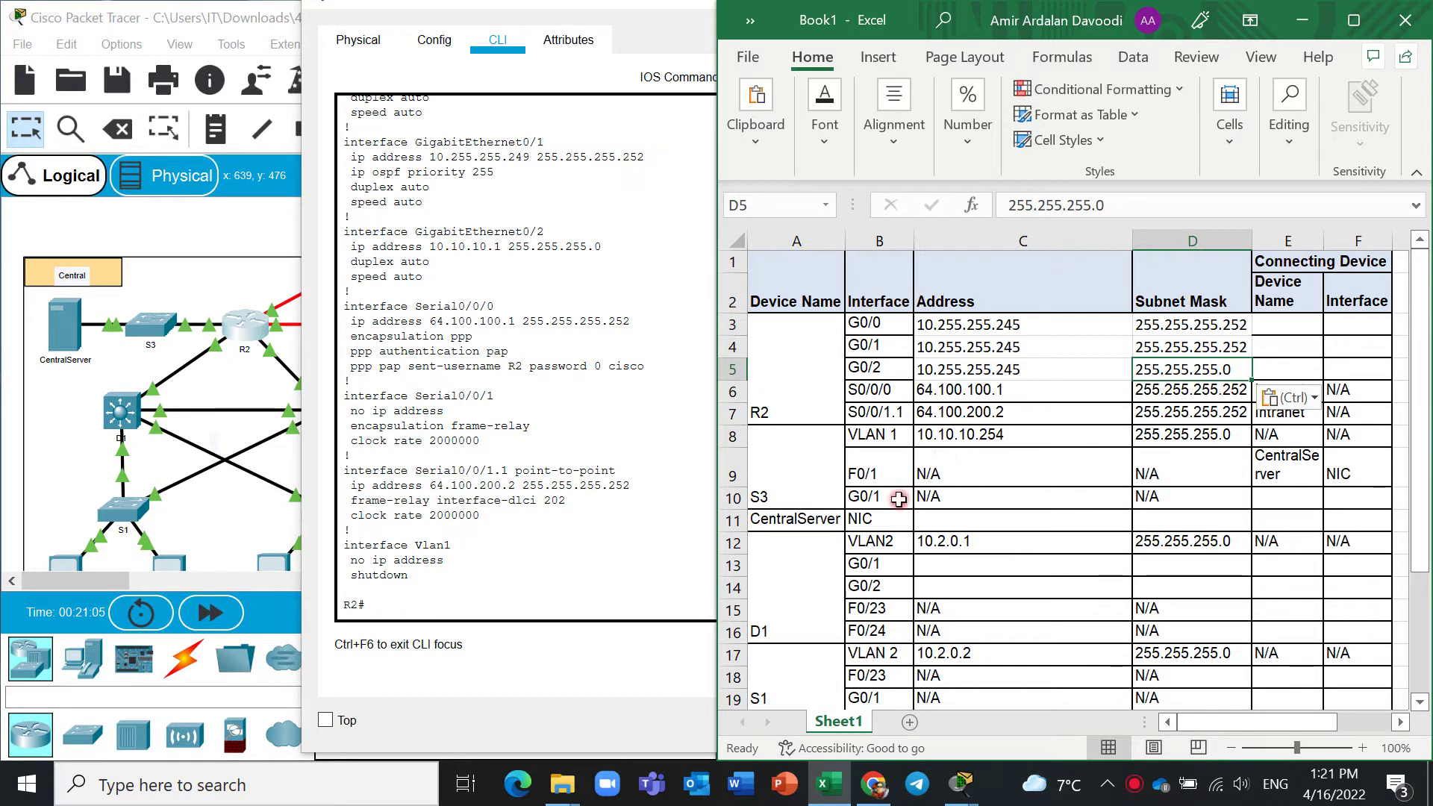
{"action": "left_click_drag", "start_coordinate": [602, 9], "coordinate": [842, 9]}
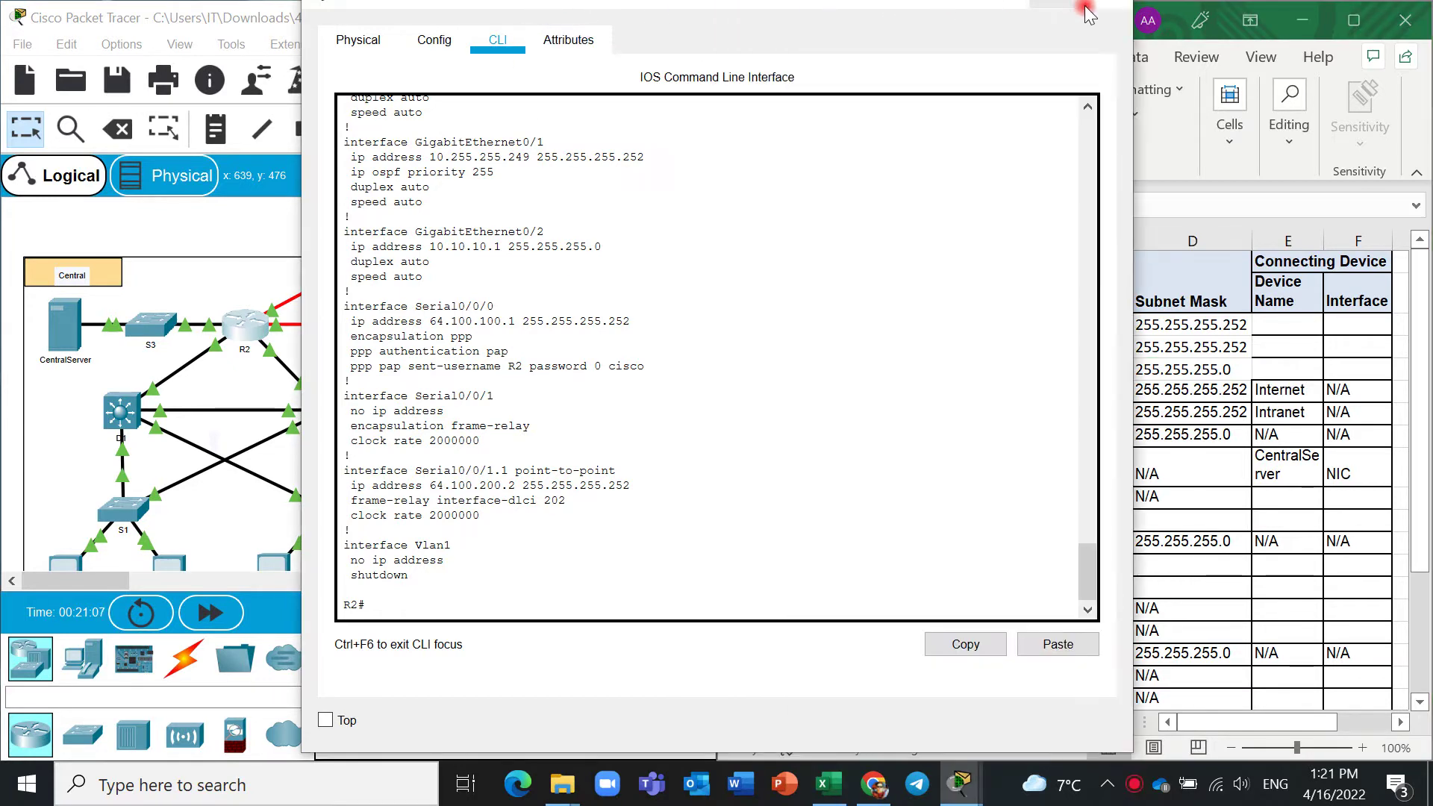
Close R2's window and zoom the topology in on CentralServer, S3 and R2.
{"action": "left_click", "coordinate": [637, 286]}
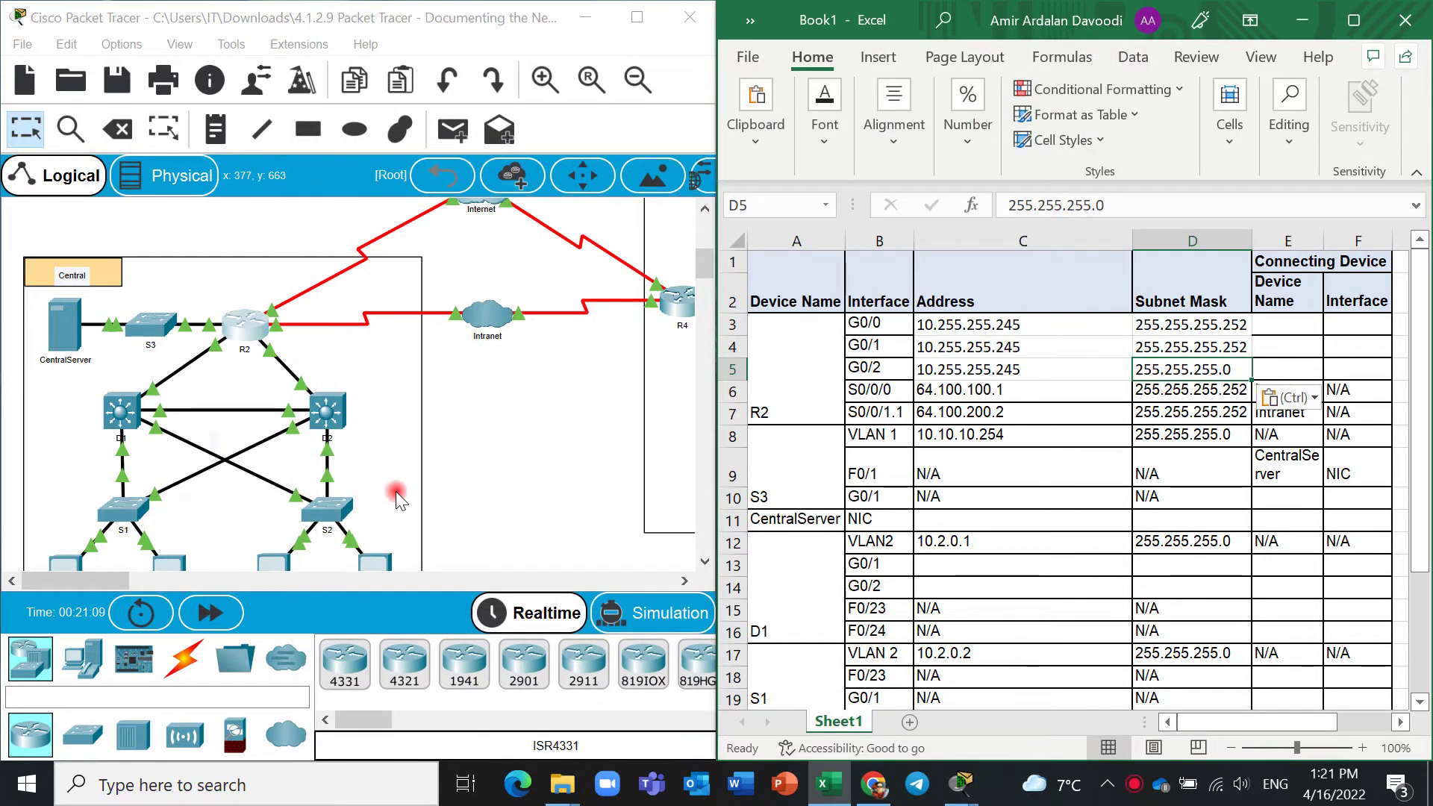
{"action": "scroll", "coordinate": [396, 491], "scroll_direction": "down", "scroll_amount": 2}
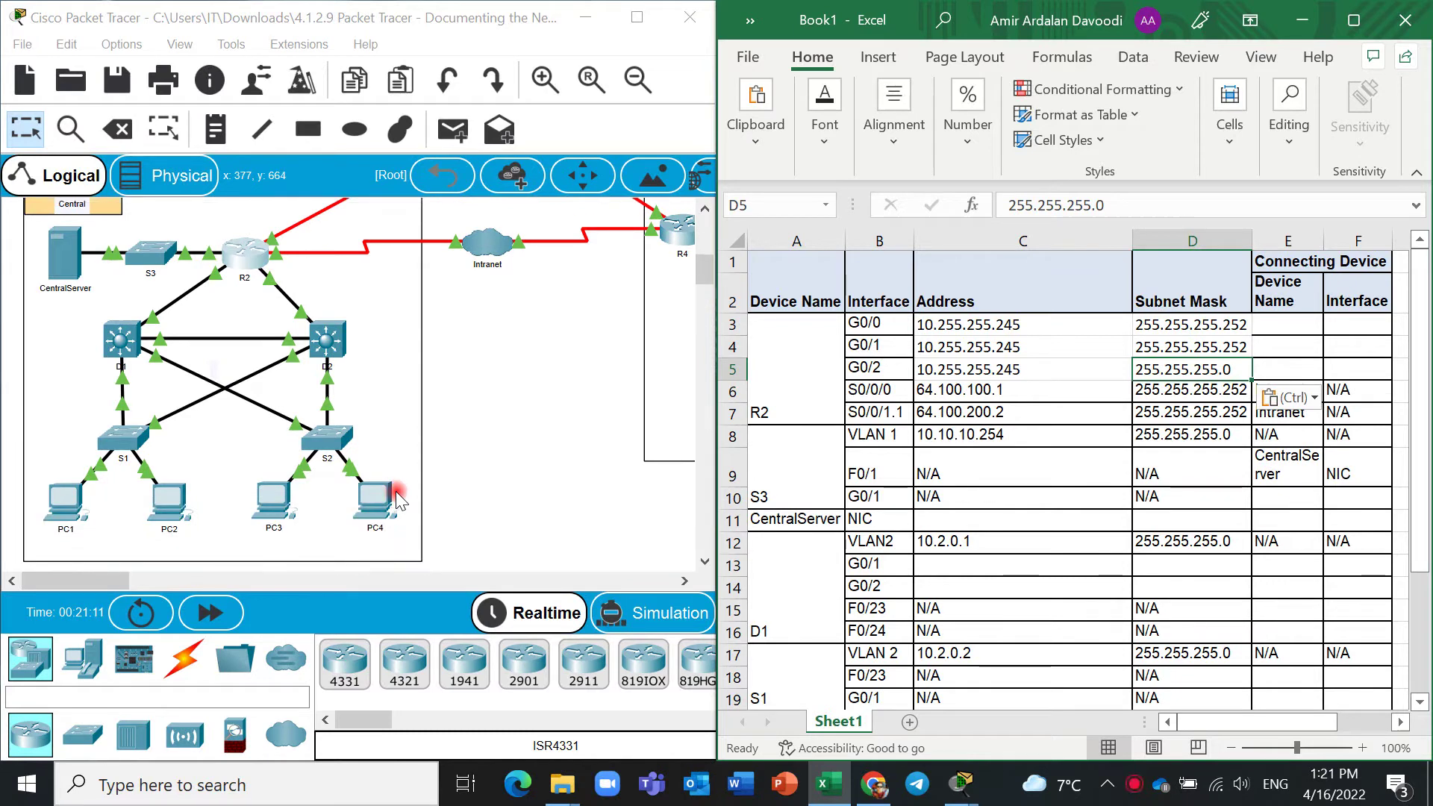
{"action": "left_click_drag", "start_coordinate": [63, 581], "coordinate": [147, 581]}
{"action": "scroll", "coordinate": [272, 415], "scroll_direction": "up", "scroll_amount": 2}
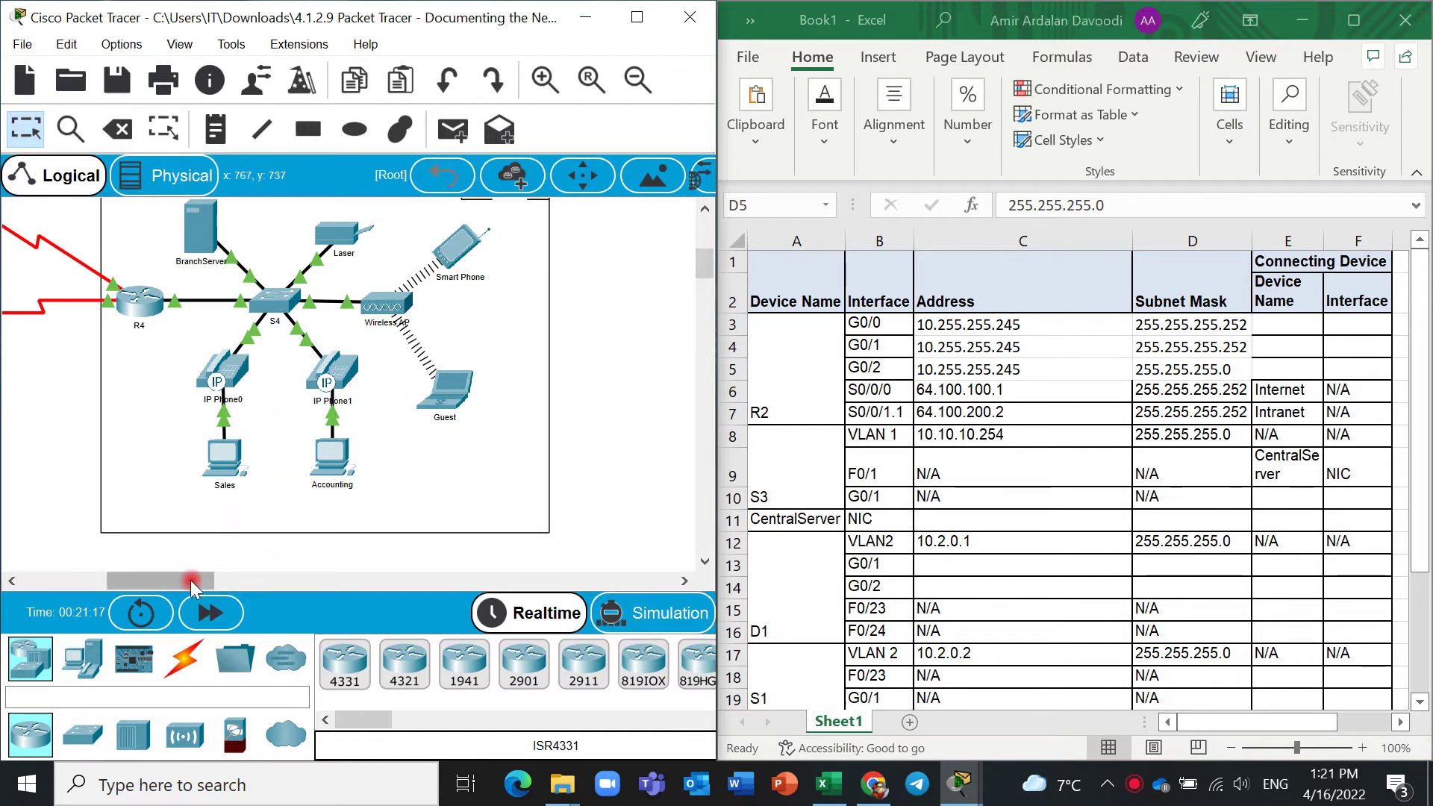
{"action": "left_click_drag", "start_coordinate": [192, 586], "coordinate": [201, 582]}
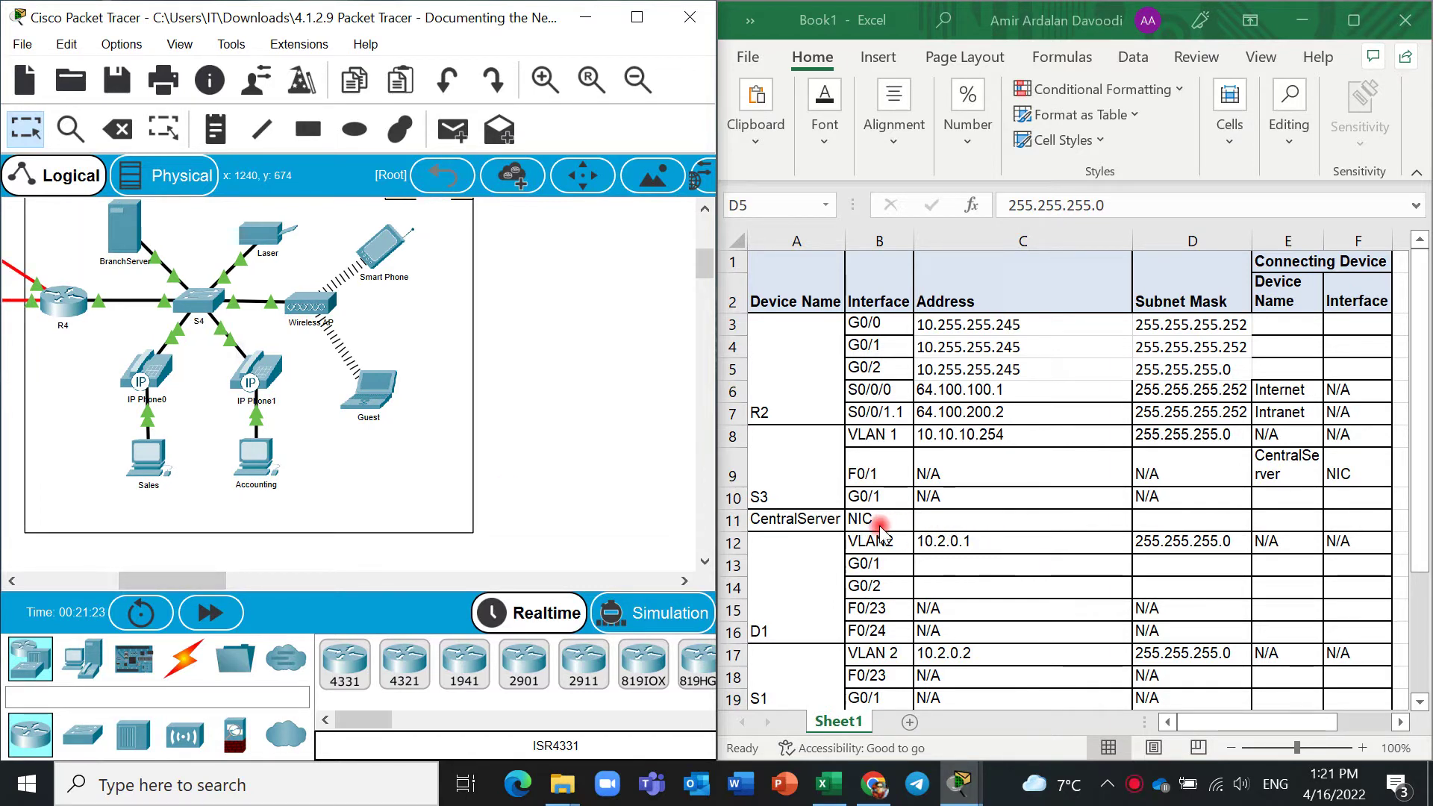
{"action": "left_click", "coordinate": [798, 526]}
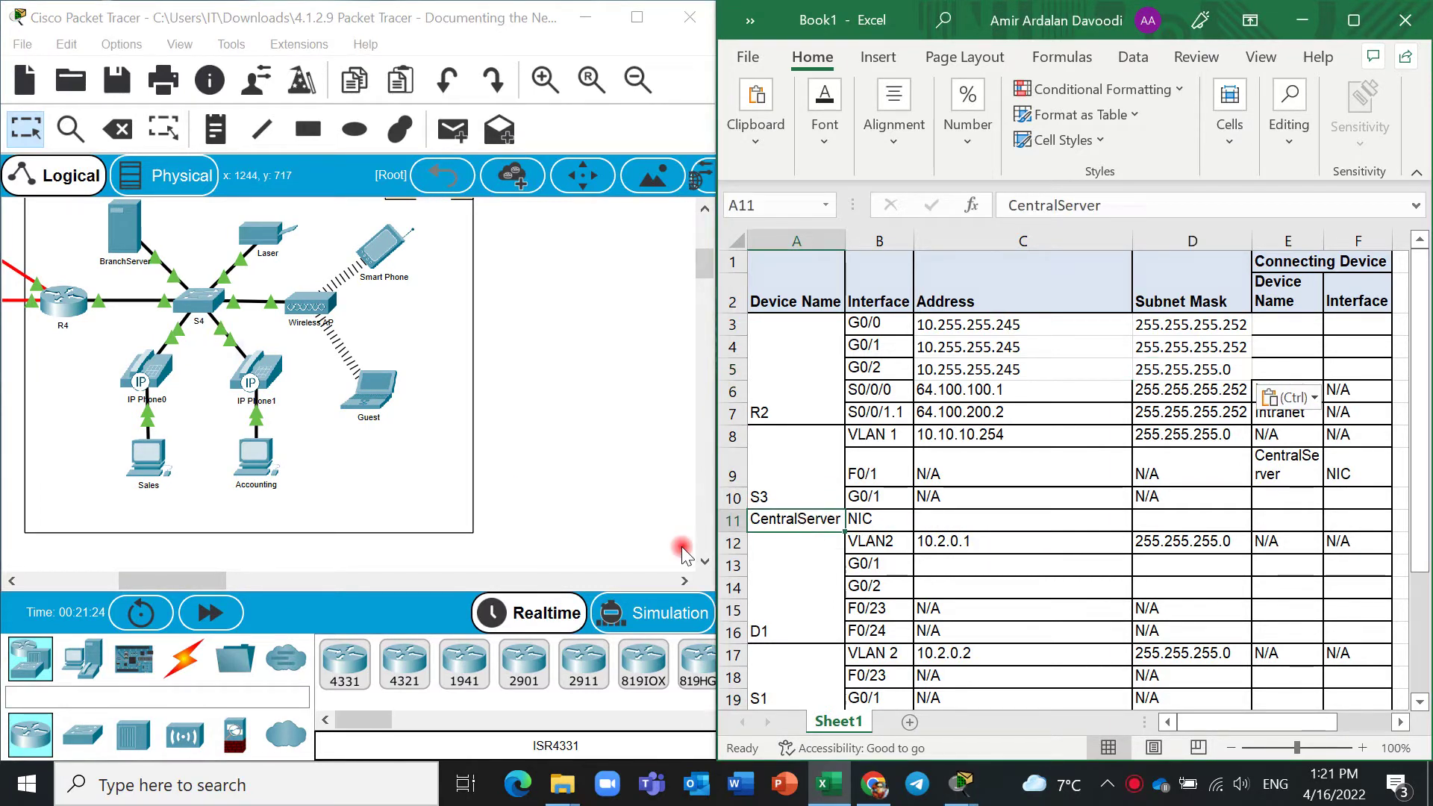
{"action": "left_click_drag", "start_coordinate": [221, 583], "coordinate": [142, 586]}
{"action": "left_click", "coordinate": [548, 79]}
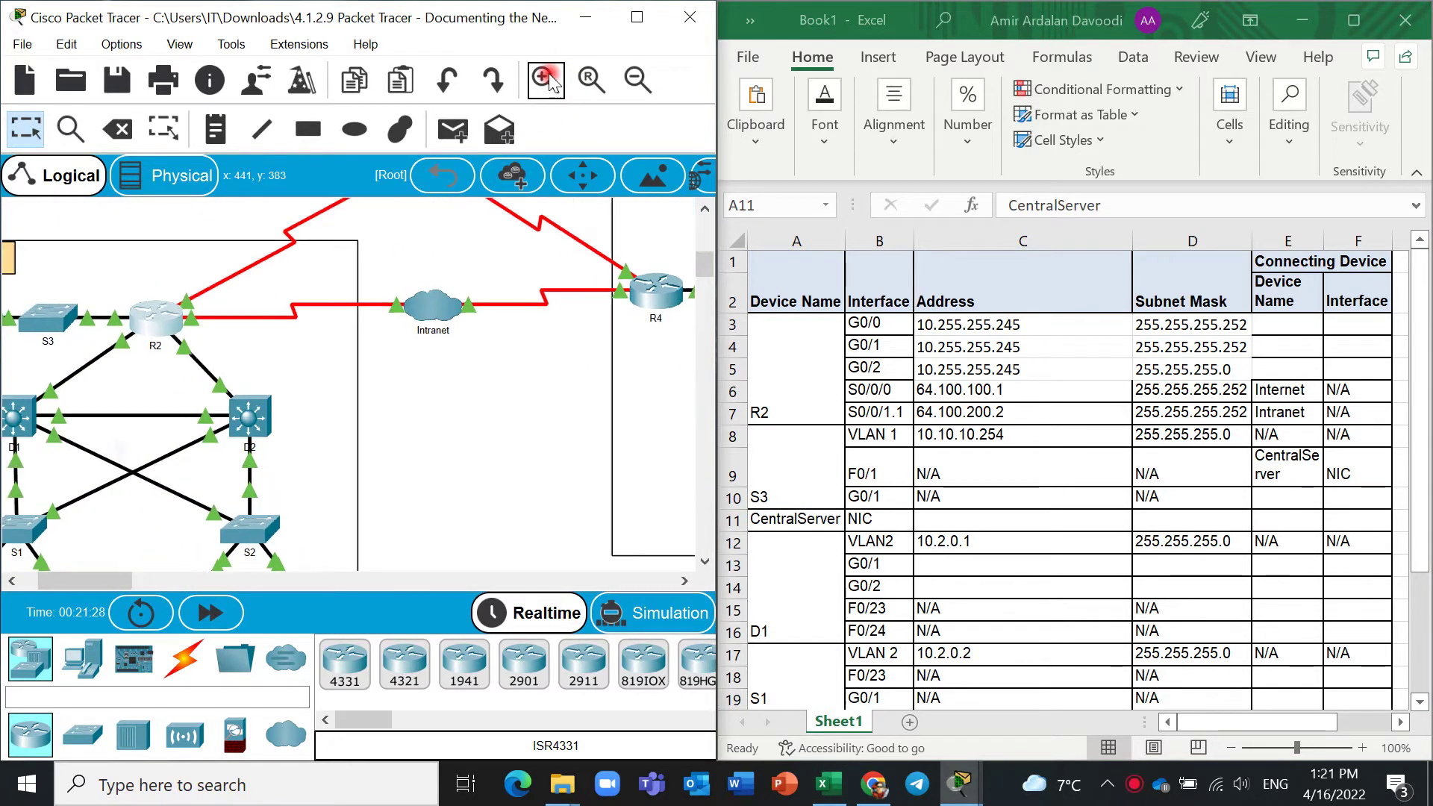
{"action": "left_click", "coordinate": [115, 556]}
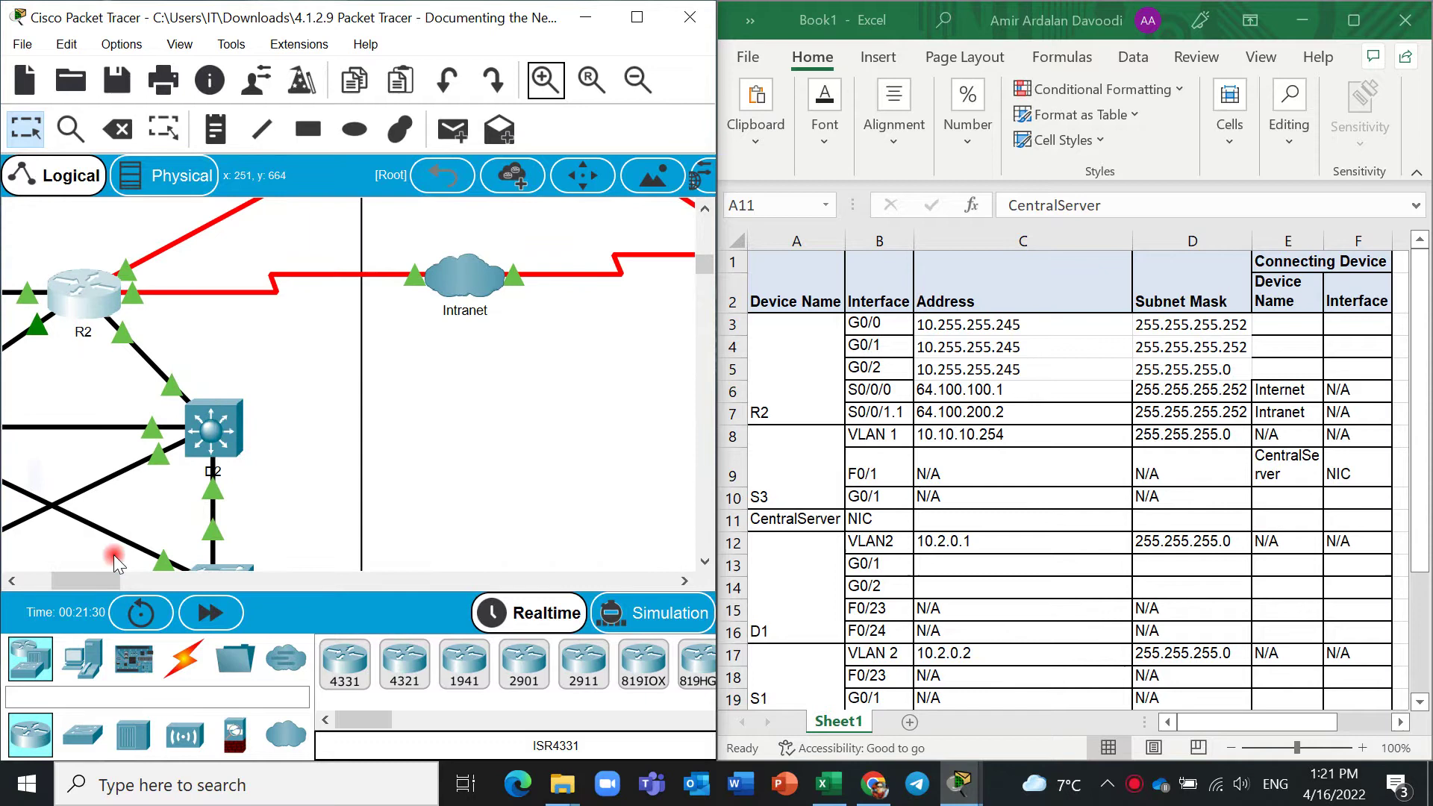
{"action": "left_click_drag", "start_coordinate": [85, 583], "coordinate": [56, 586]}
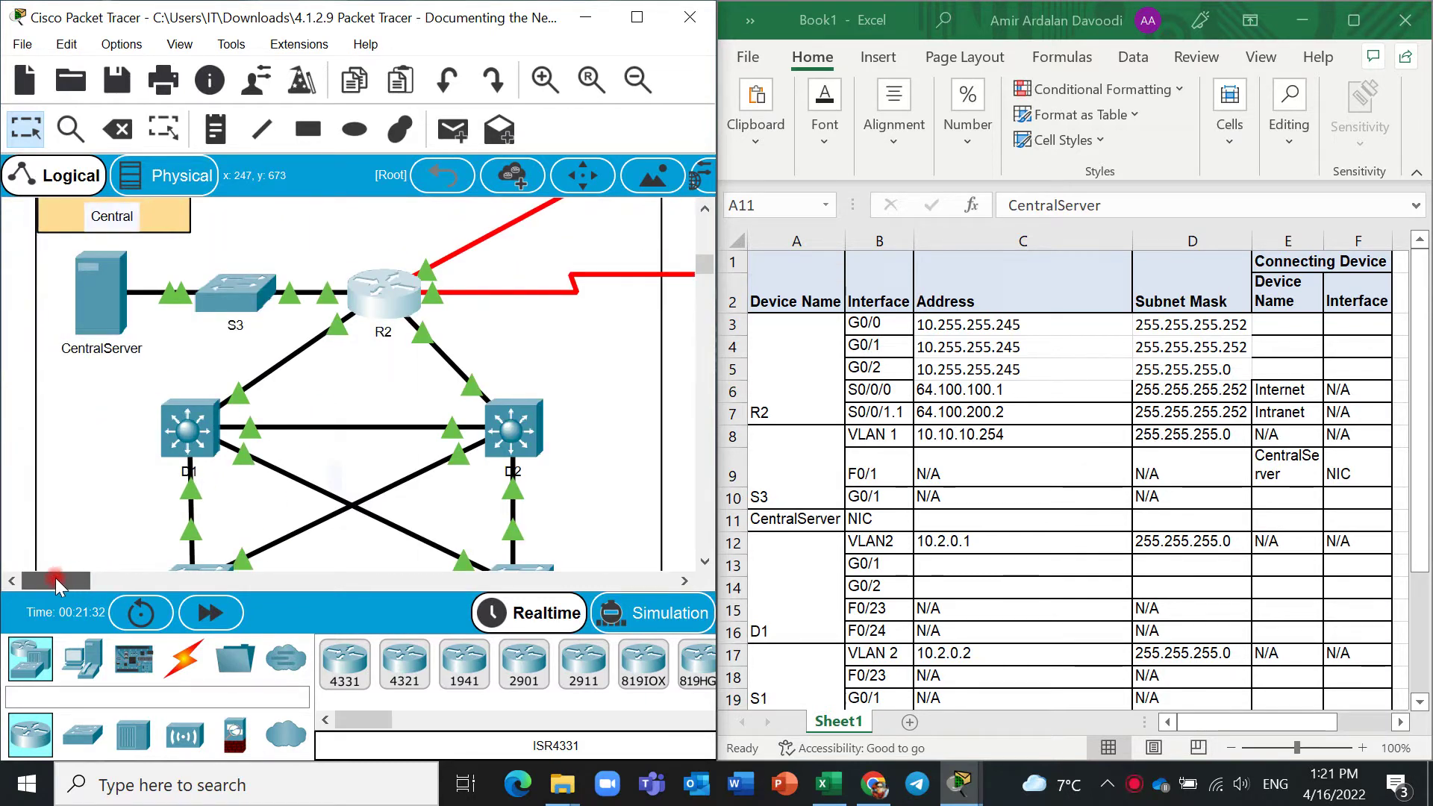
{"action": "left_click", "coordinate": [102, 317]}
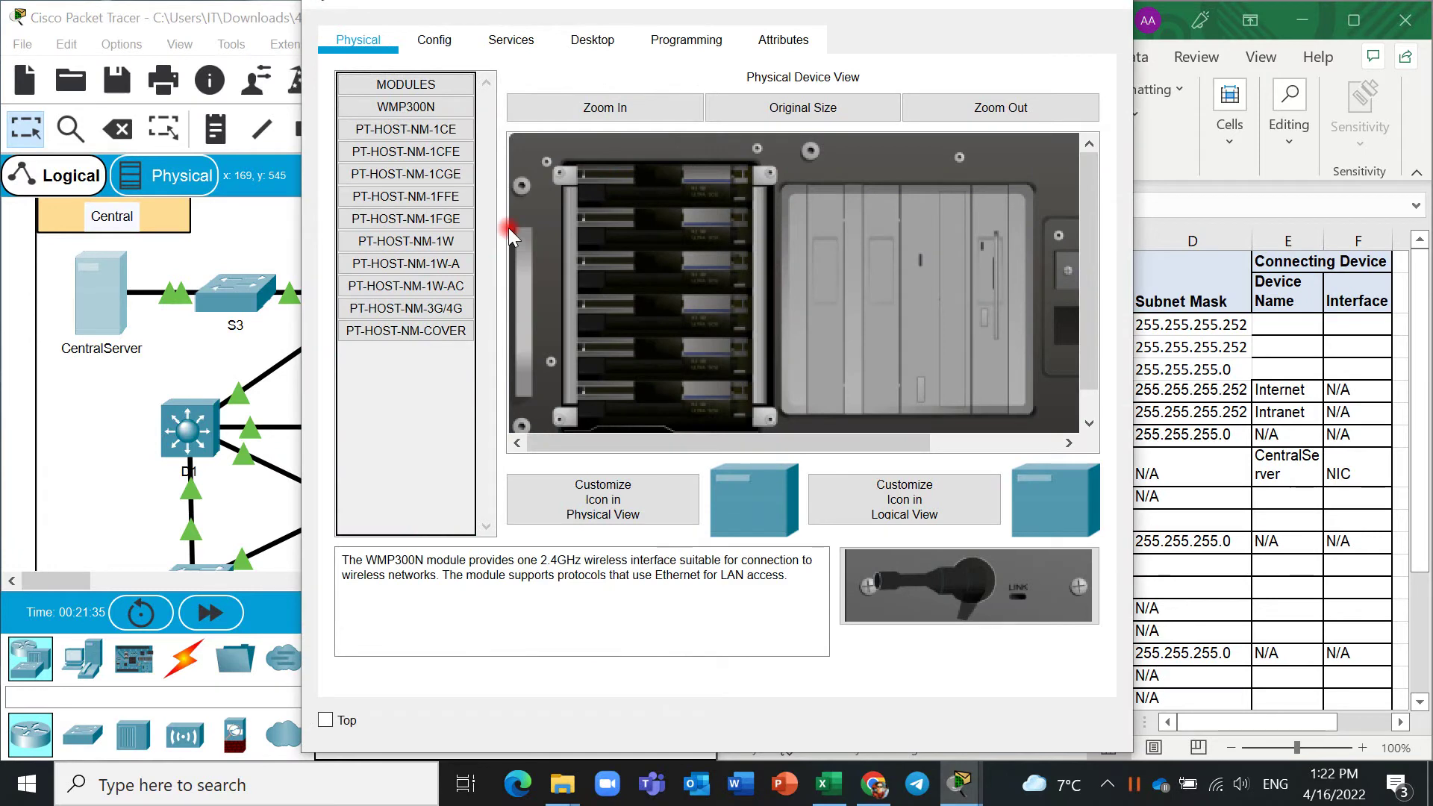
Get past the locked Config warning to CentralServer's Desktop IP Configuration and select 10.10.10.2.
{"action": "left_click", "coordinate": [556, 57]}
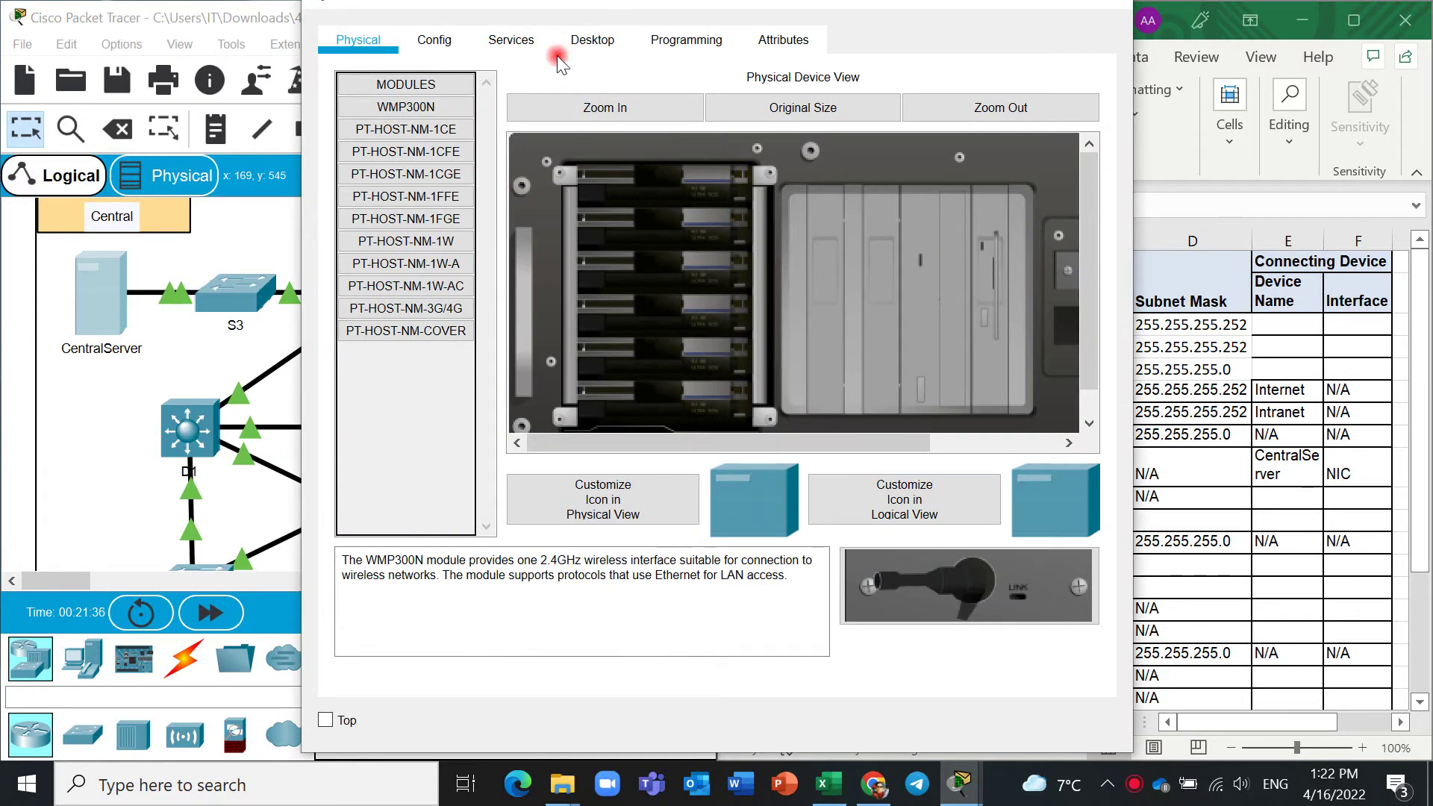
{"action": "left_click", "coordinate": [571, 41]}
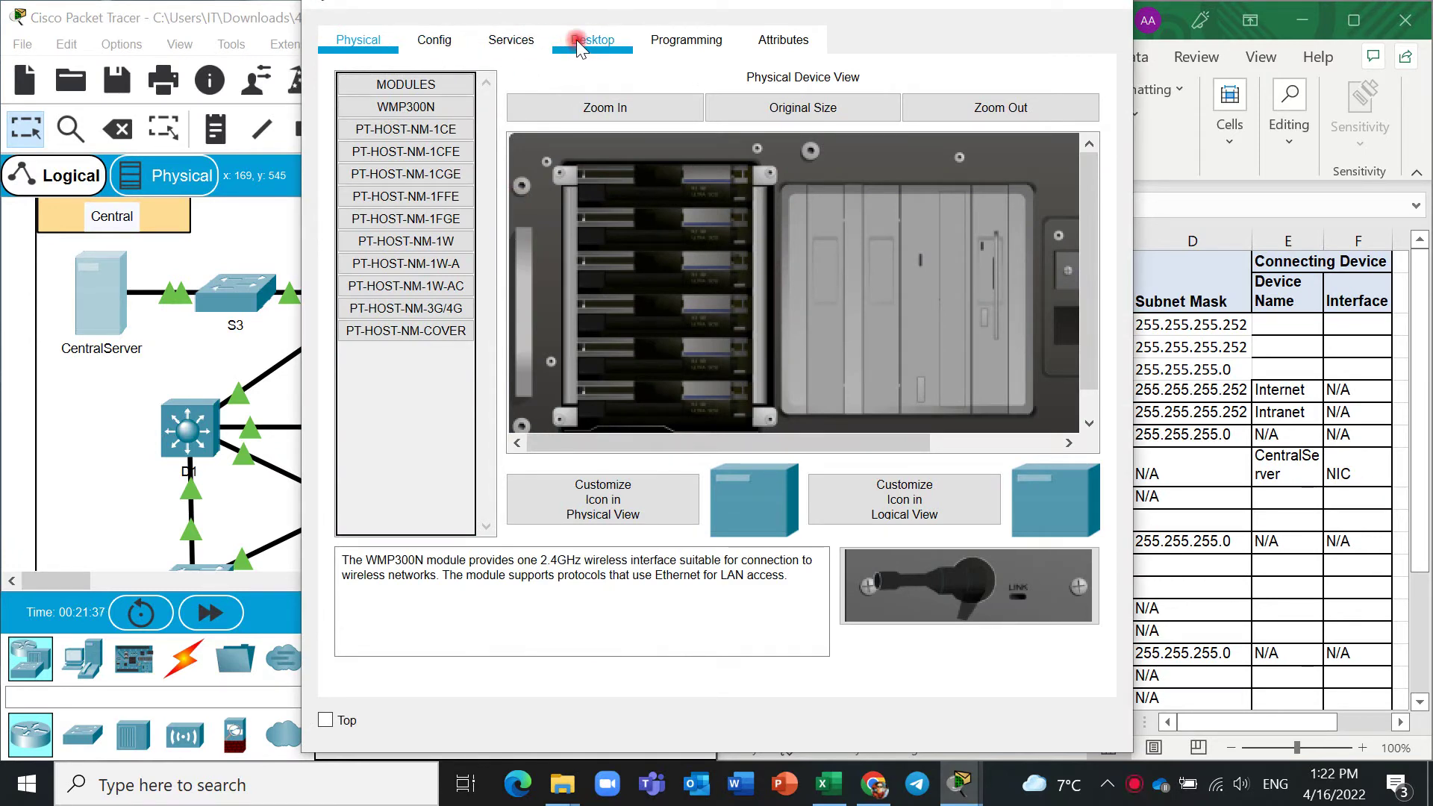
{"action": "left_click", "coordinate": [434, 40]}
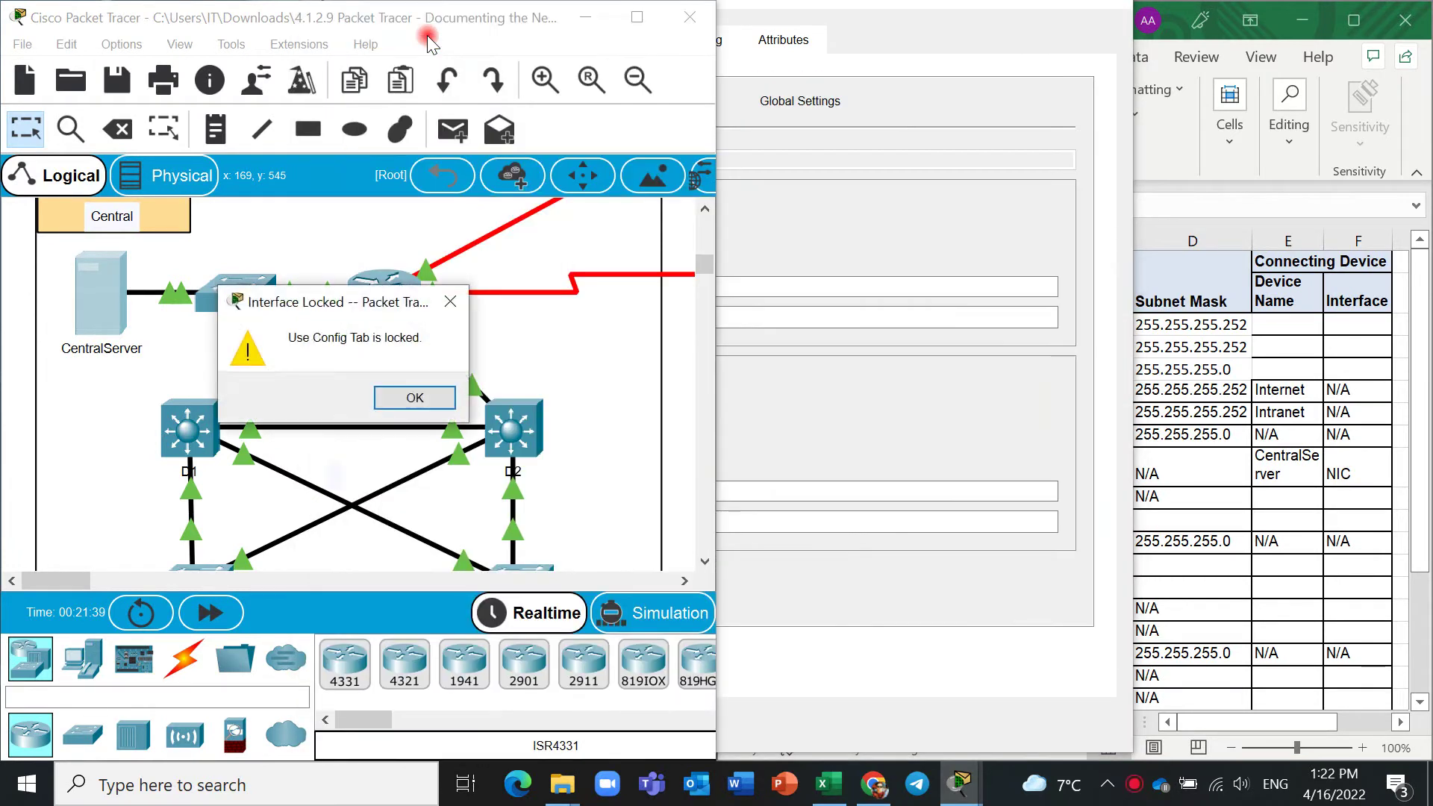
{"action": "left_click", "coordinate": [415, 397]}
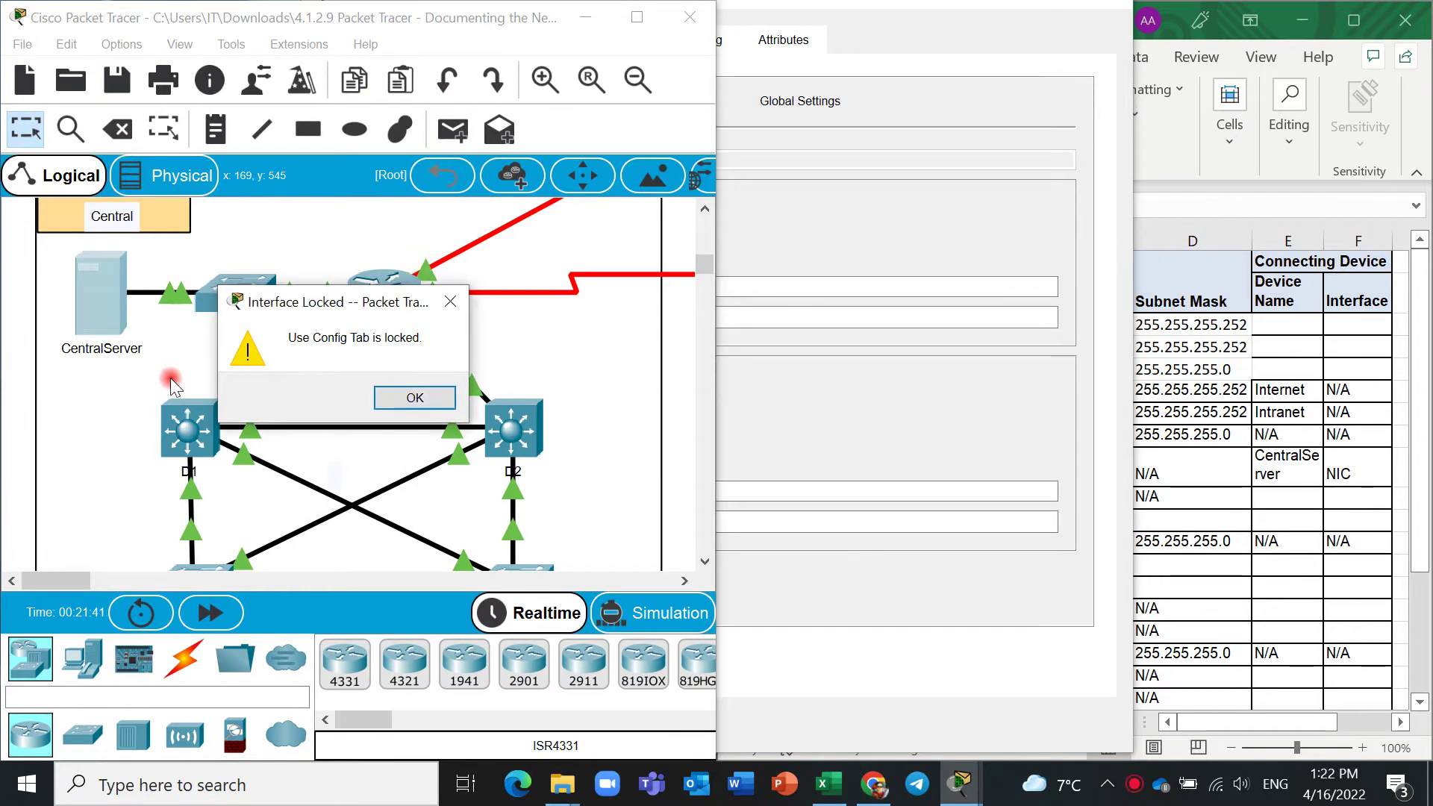
{"action": "left_click", "coordinate": [448, 300]}
{"action": "left_click", "coordinate": [896, 23]}
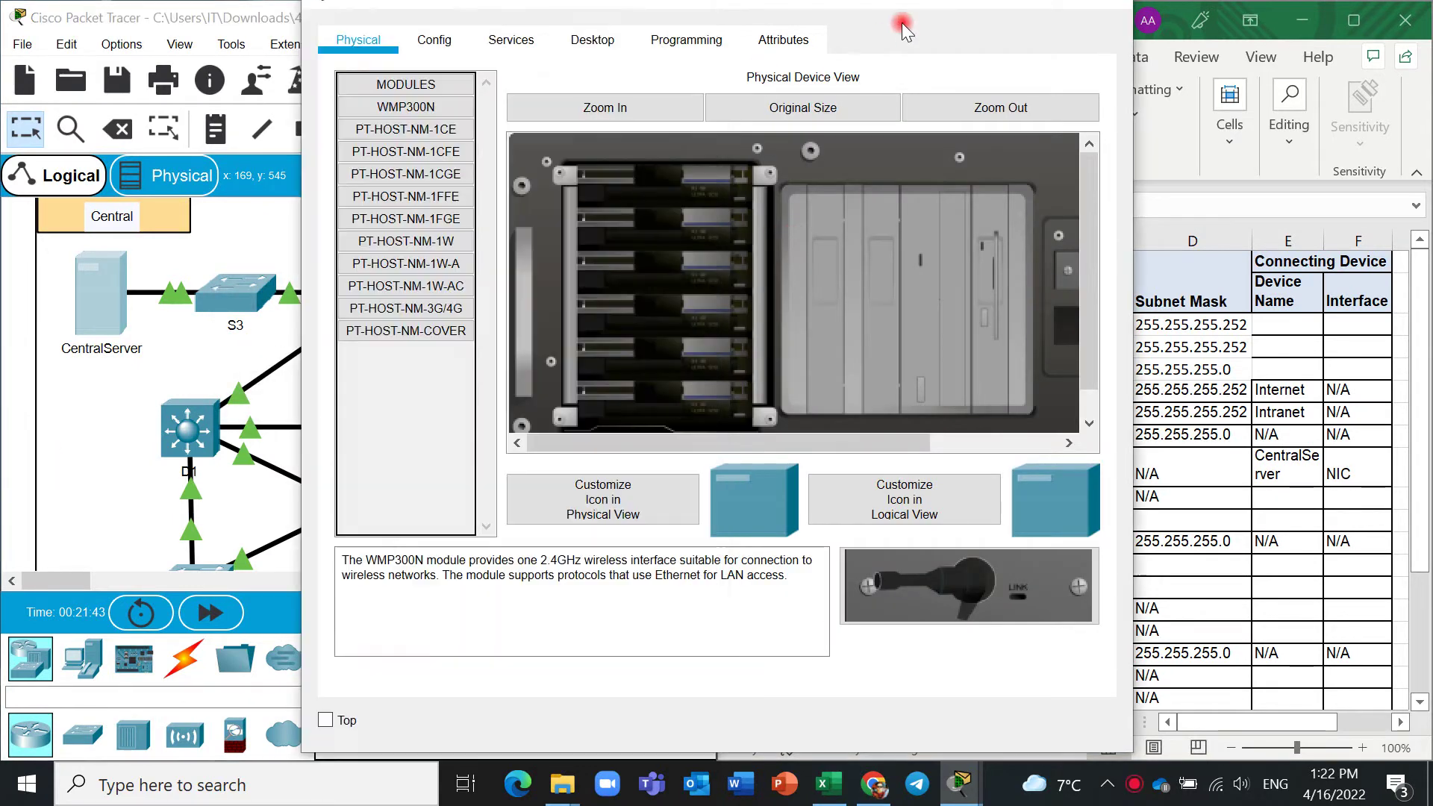
{"action": "left_click", "coordinate": [584, 42]}
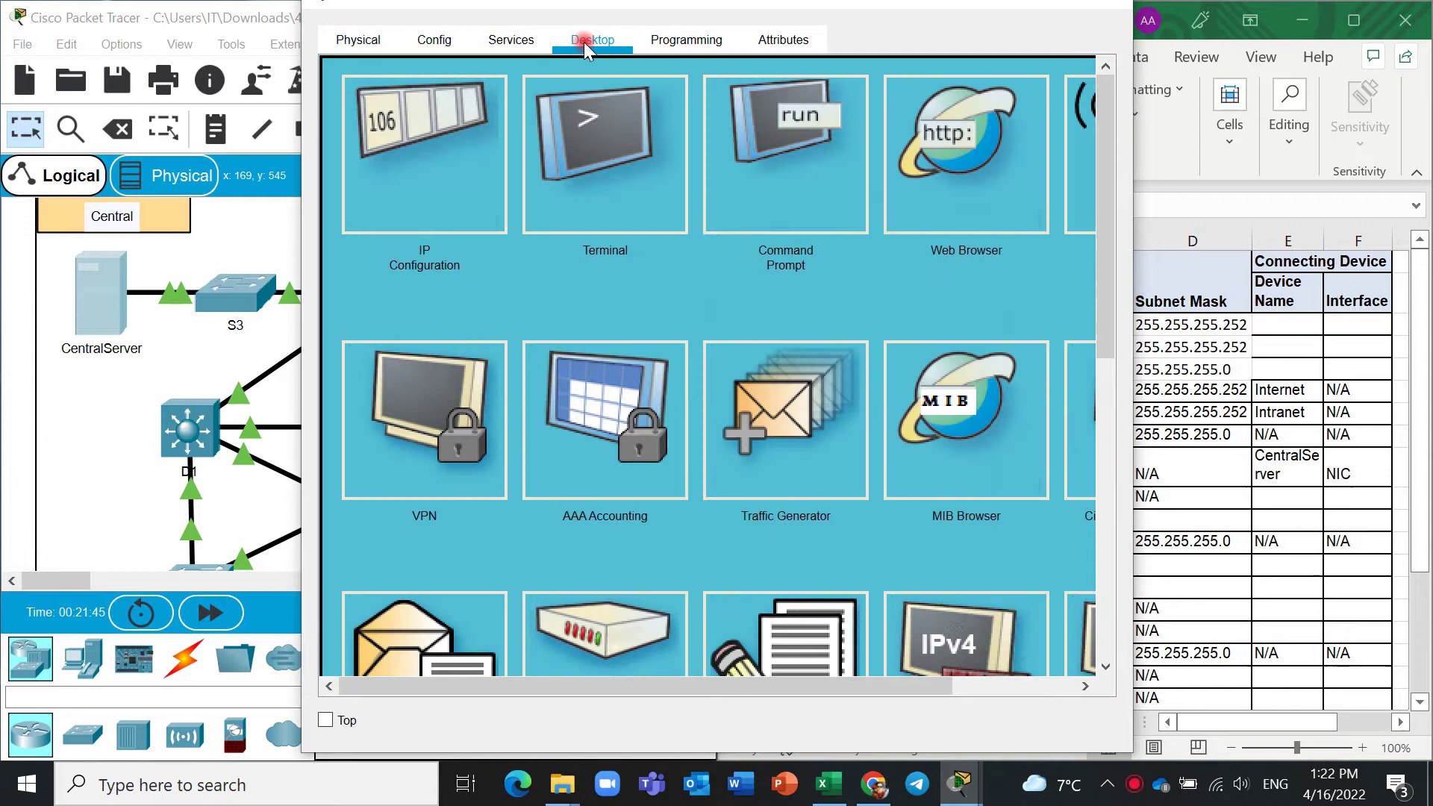
{"action": "left_click", "coordinate": [481, 155]}
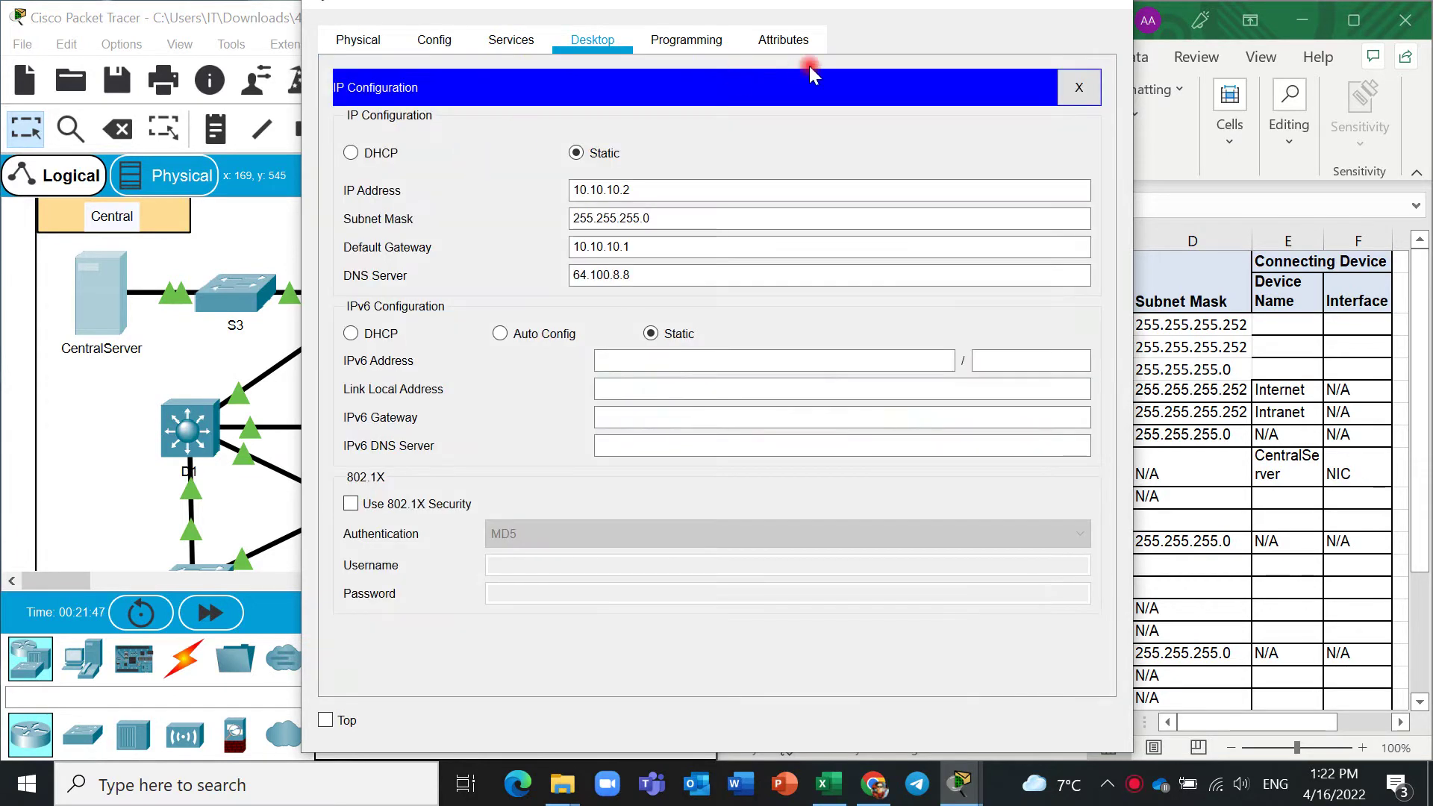
{"action": "left_click_drag", "start_coordinate": [905, 10], "coordinate": [584, 102]}
{"action": "left_click_drag", "start_coordinate": [315, 300], "coordinate": [248, 293]}
{"action": "key", "text": "ctrl+c"}
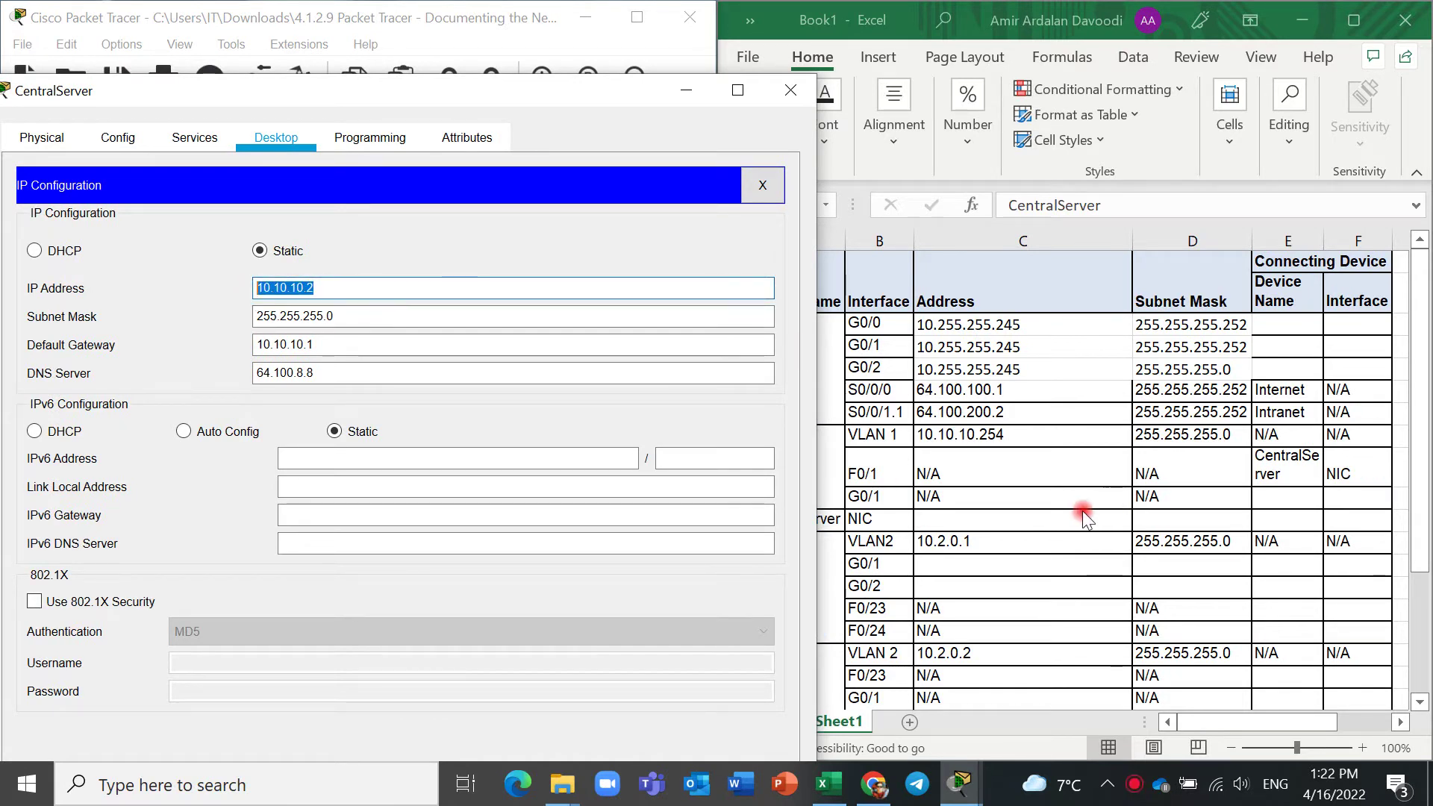
Paste 10.10.10.2 into C11, 255.255.255.0 into D11 and gateway 10.10.10.1 into F11.
{"action": "left_click", "coordinate": [1044, 522]}
{"action": "key", "text": "ctrl+v"}
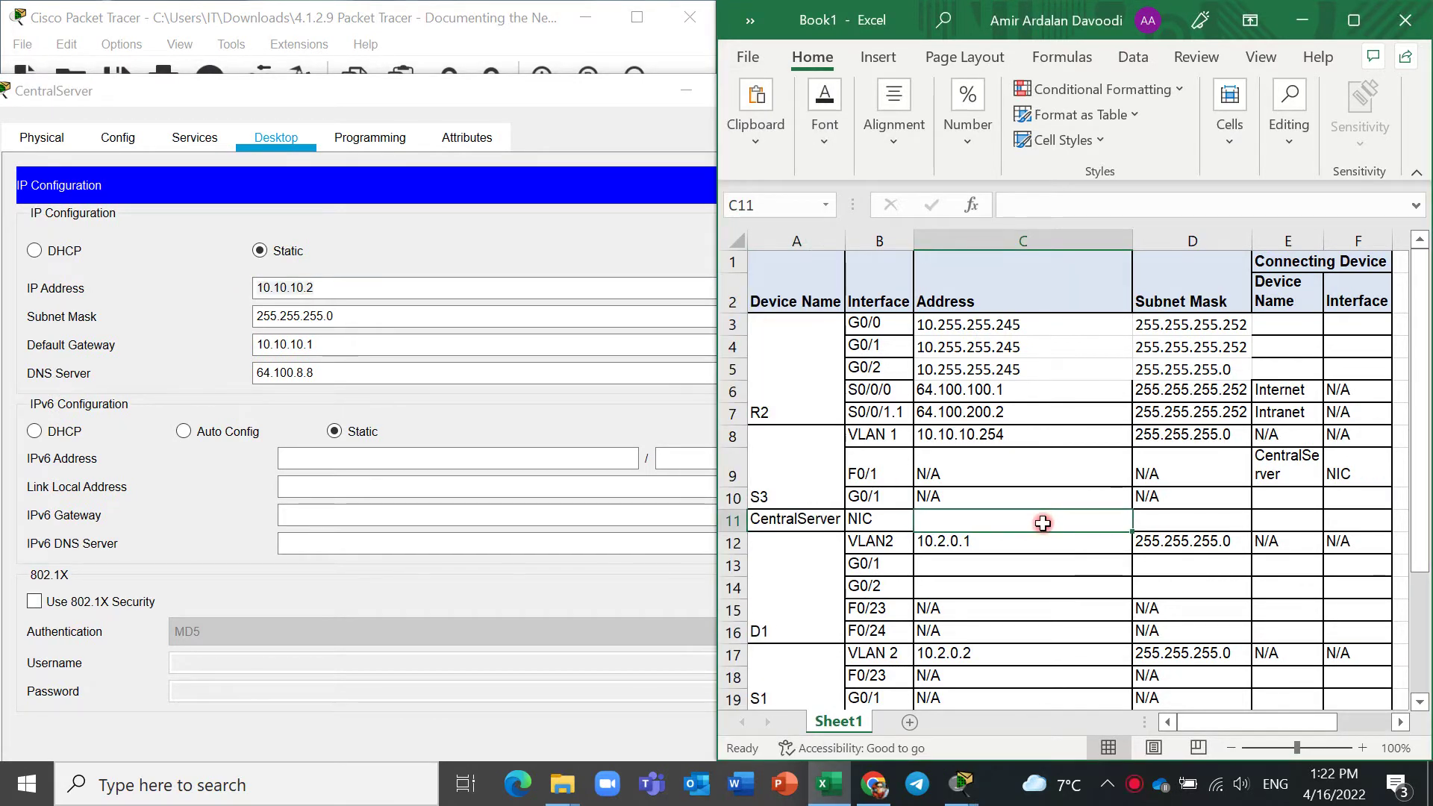
{"action": "left_click", "coordinate": [1151, 523]}
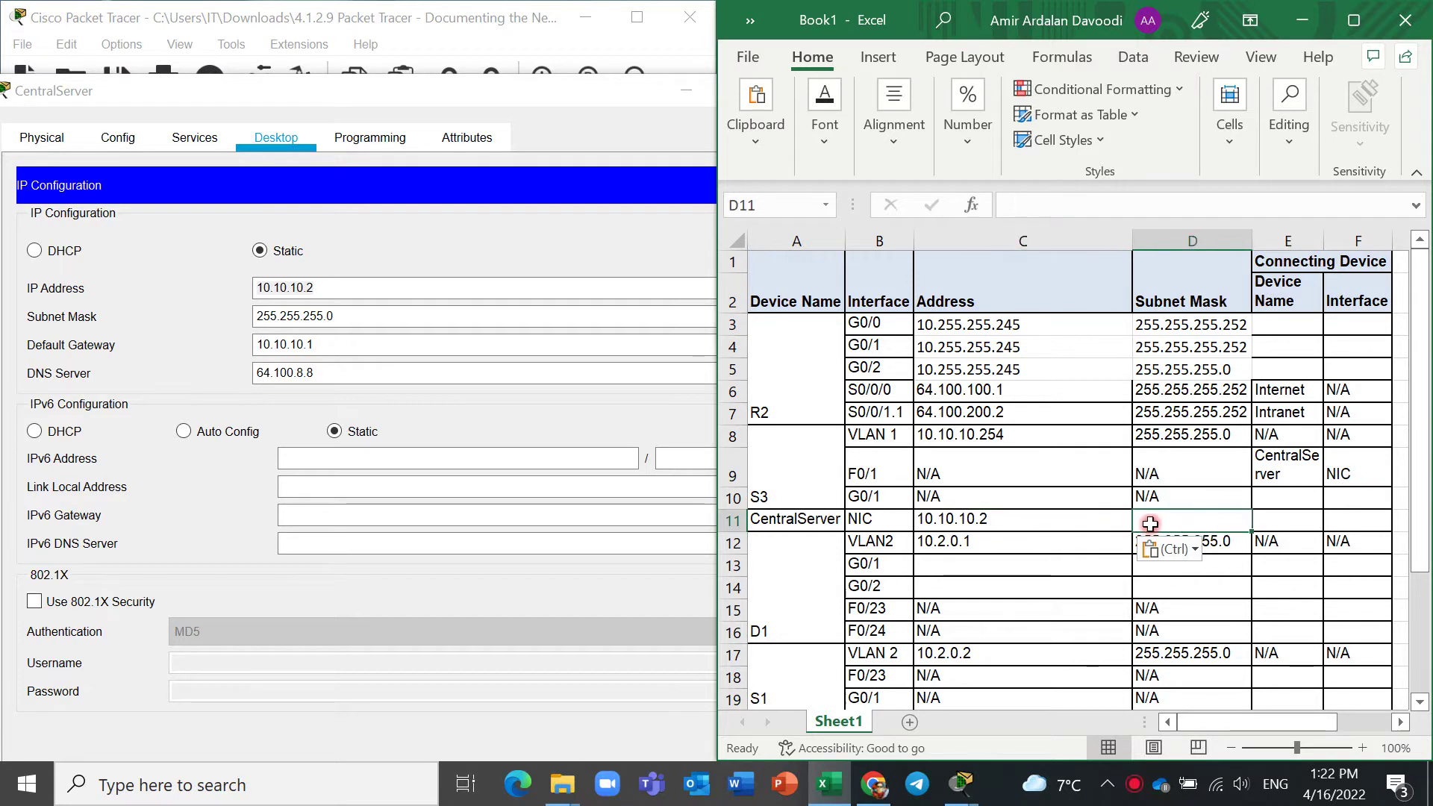
{"action": "left_click", "coordinate": [360, 309]}
{"action": "left_click_drag", "start_coordinate": [361, 309], "coordinate": [218, 315]}
{"action": "key", "text": "ctrl+c"}
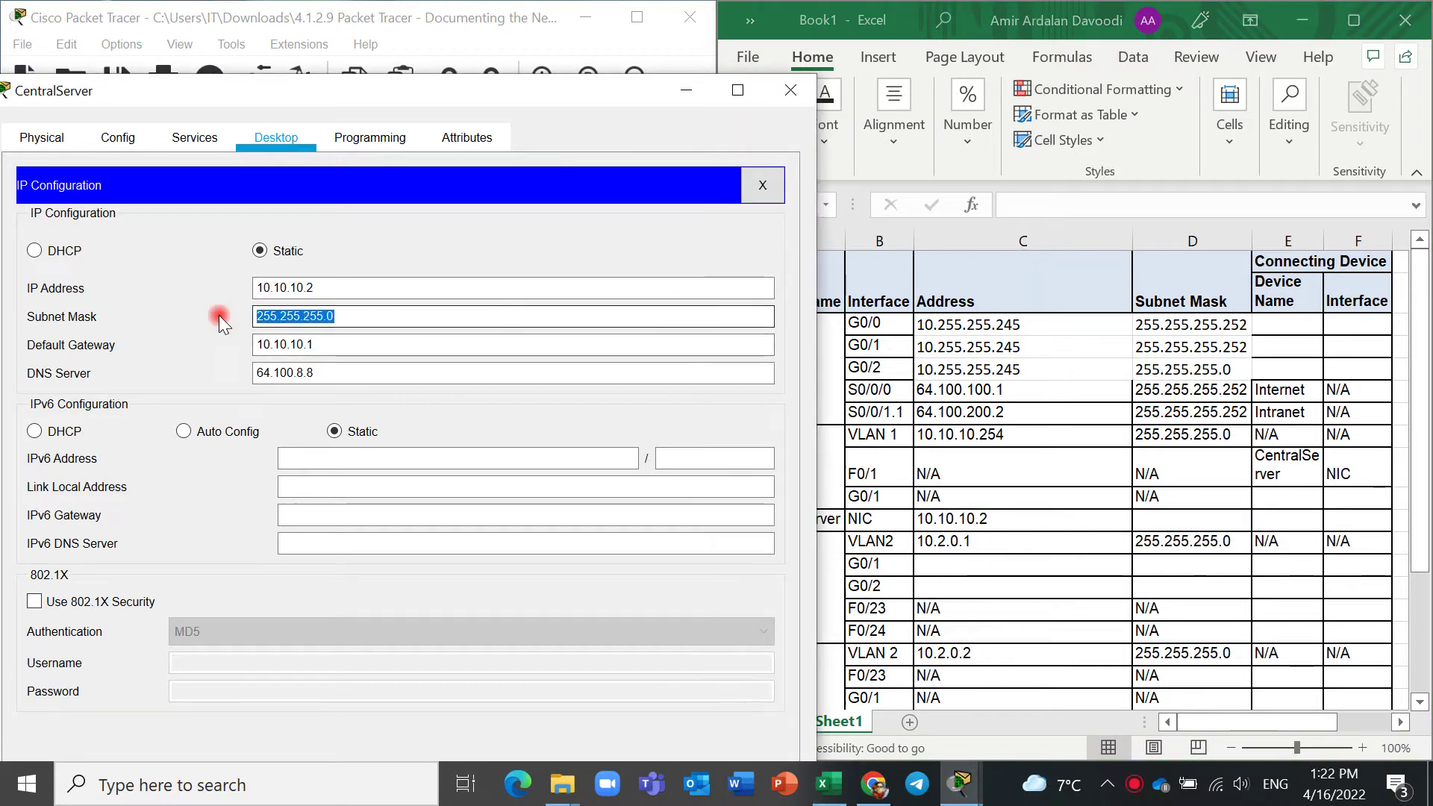
{"action": "left_click", "coordinate": [1192, 516]}
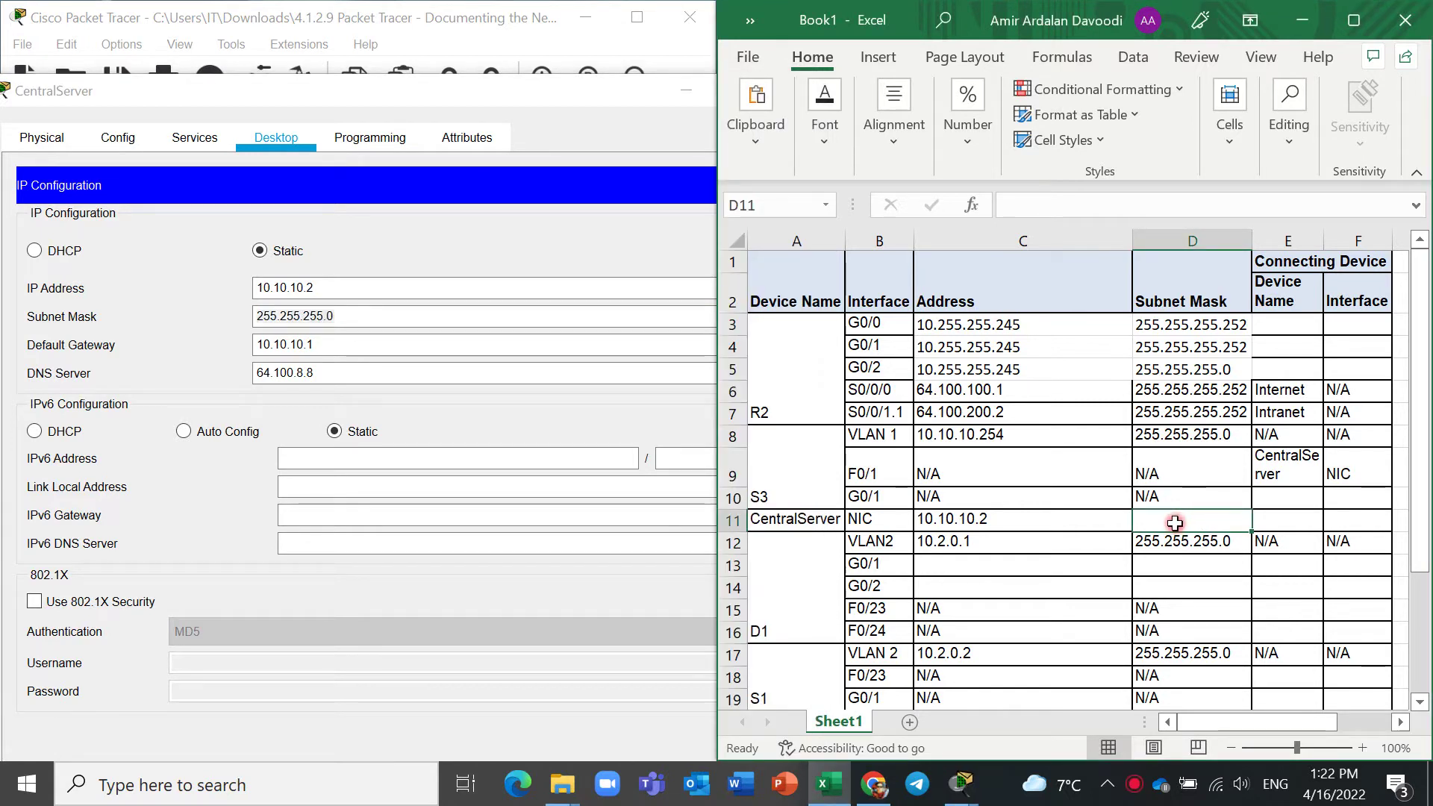
{"action": "key", "text": "ctrl+v"}
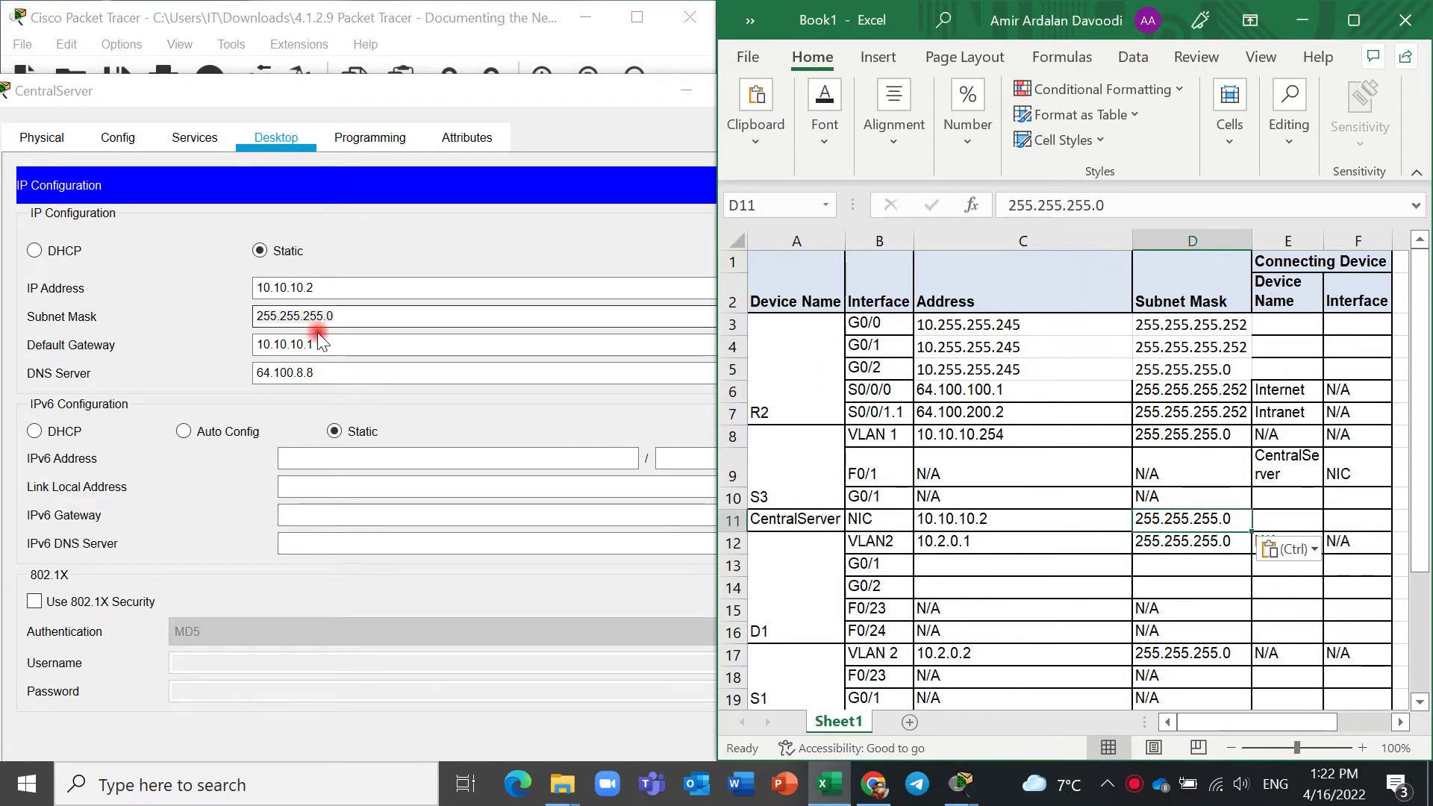
{"action": "left_click_drag", "start_coordinate": [317, 342], "coordinate": [244, 340]}
{"action": "key", "text": "ctrl+c"}
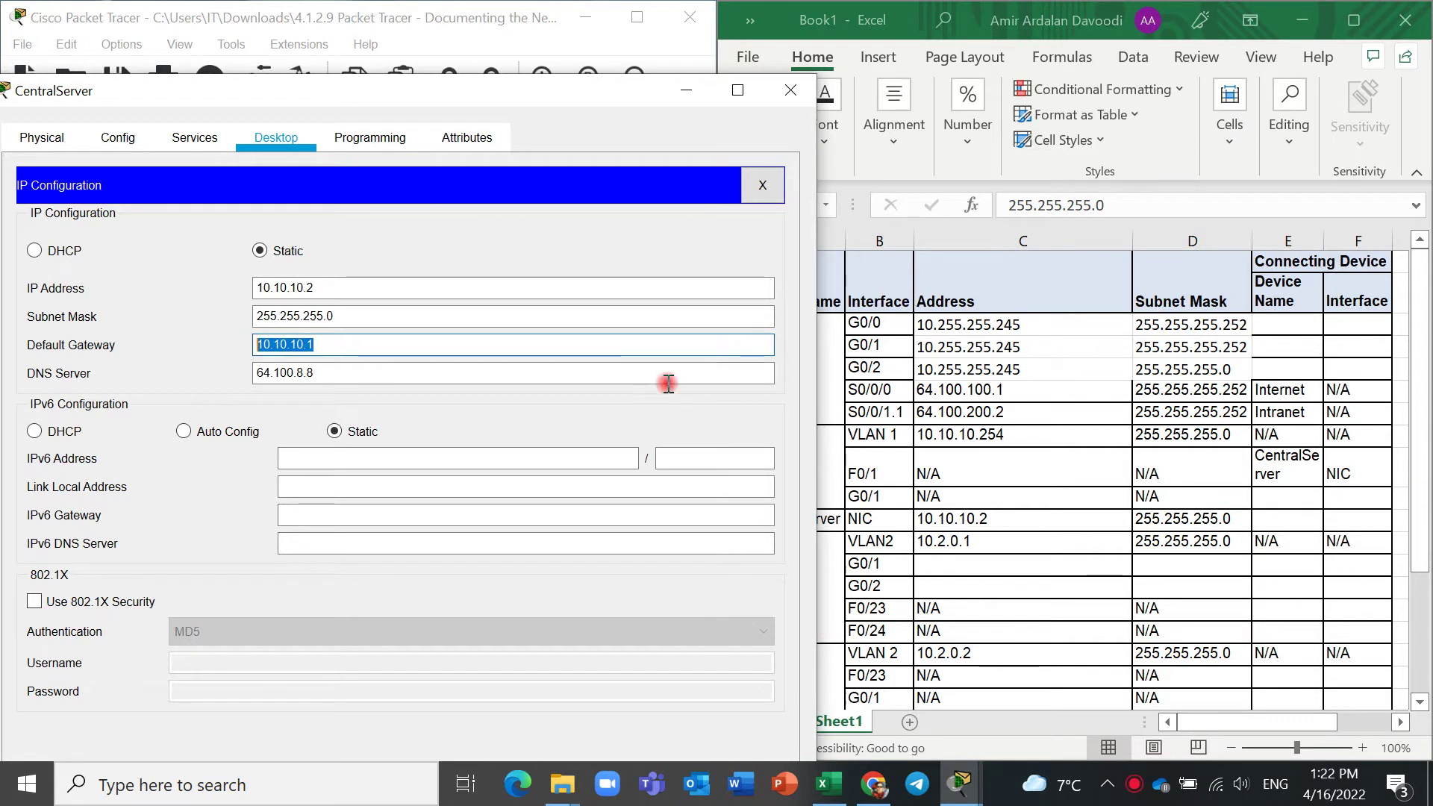
{"action": "left_click", "coordinate": [1337, 518]}
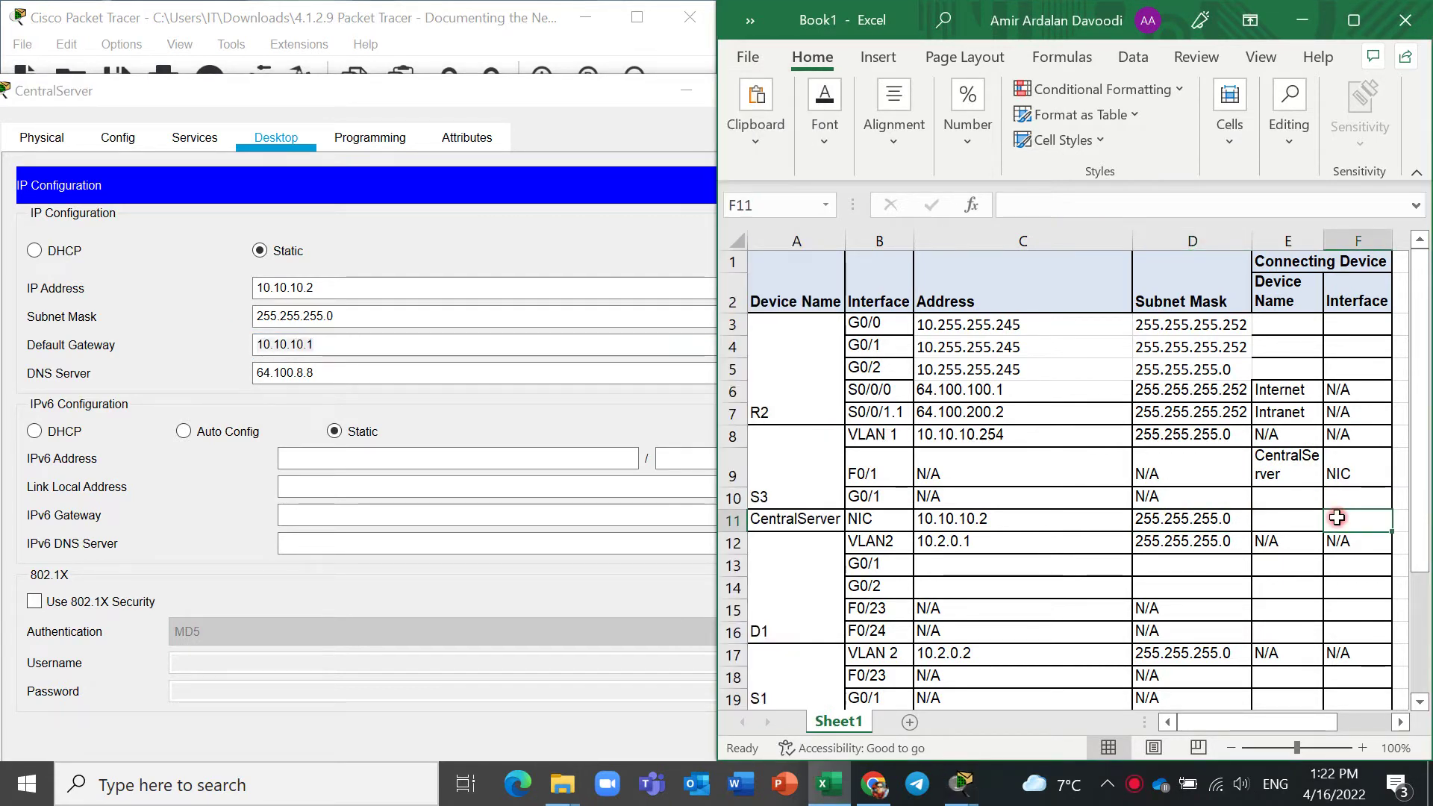
{"action": "key", "text": "ctrl+v"}
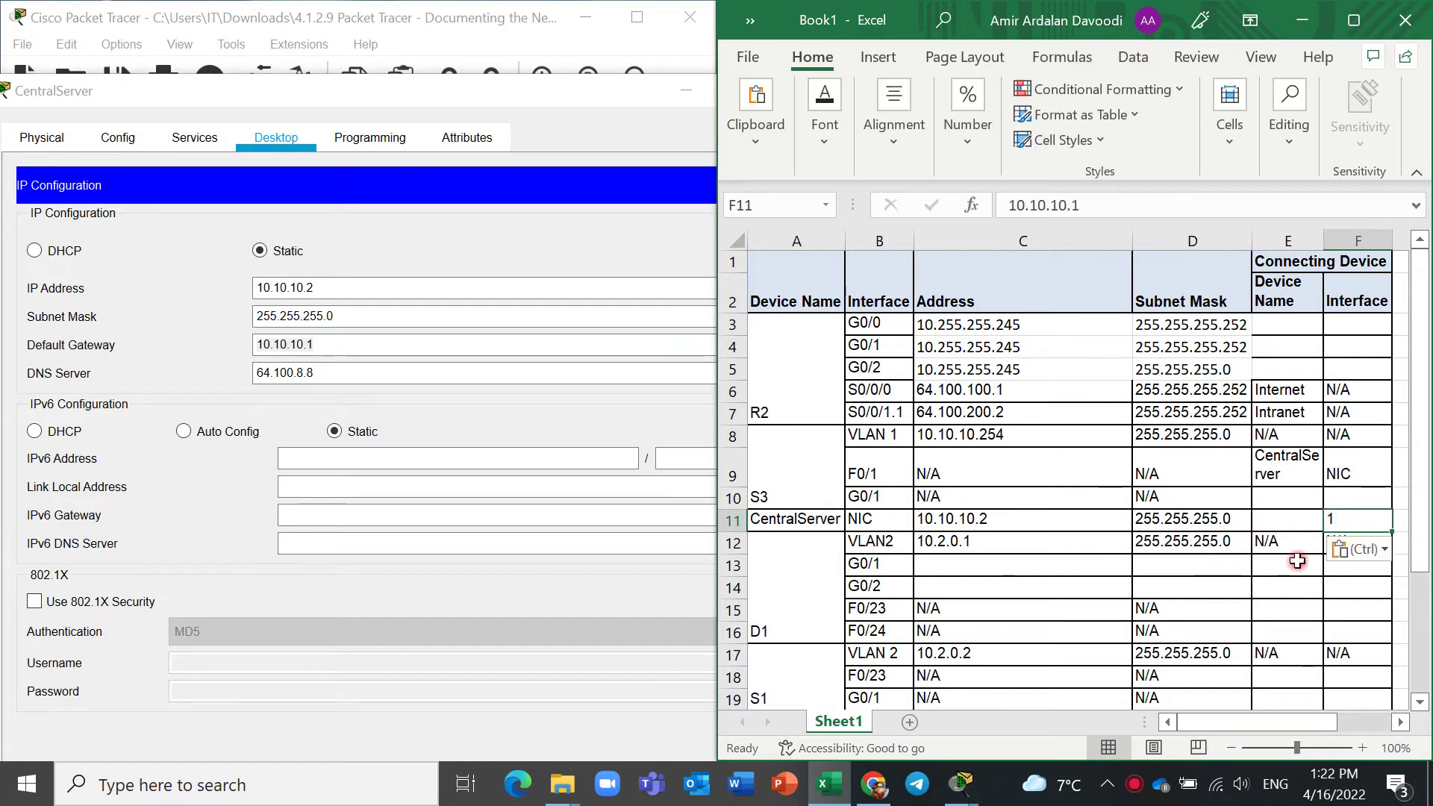
Widen column F to fit 10.10.10.1, re-snap Excel right, and close CentralServer's window.
{"action": "double_click", "coordinate": [1351, 522]}
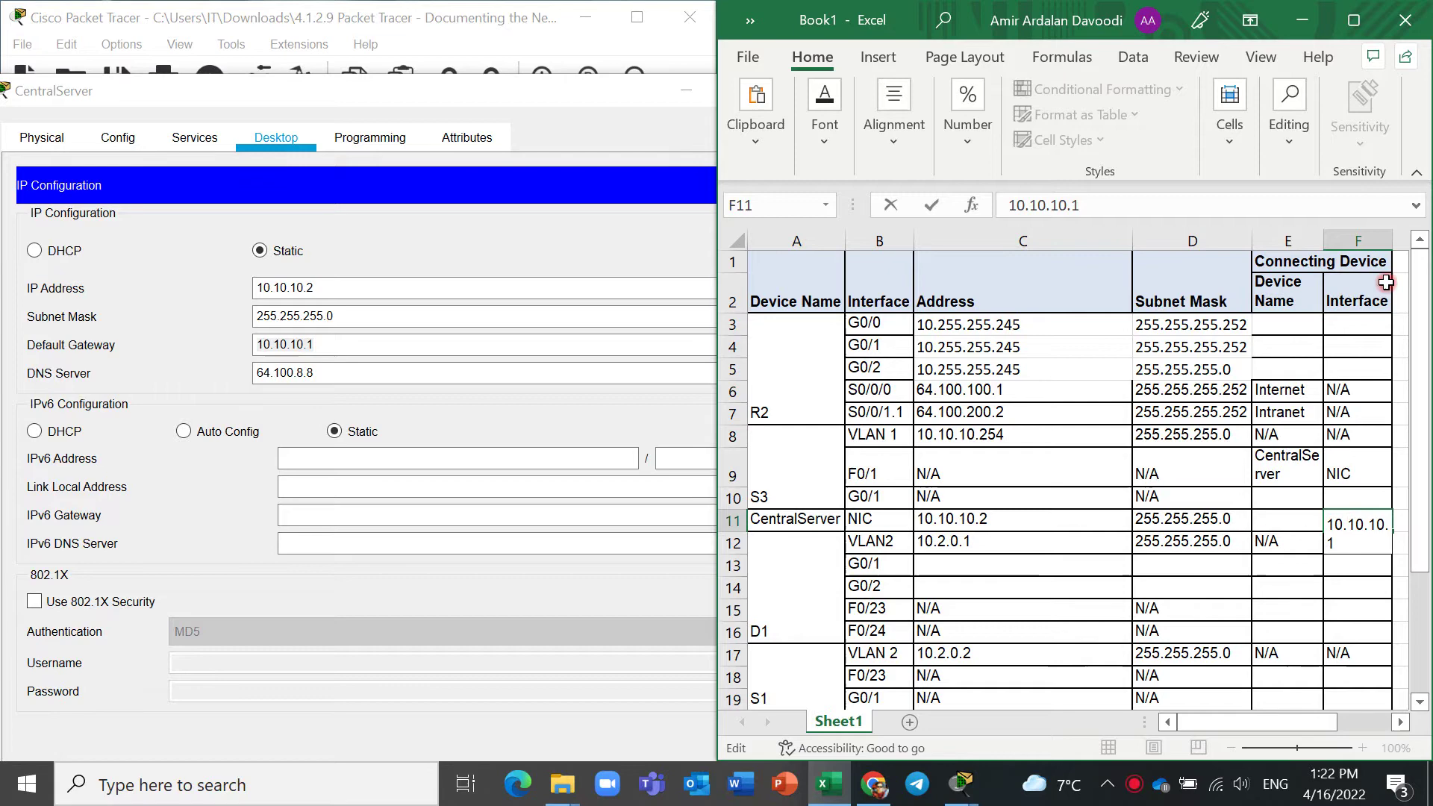
{"action": "left_click", "coordinate": [1389, 242]}
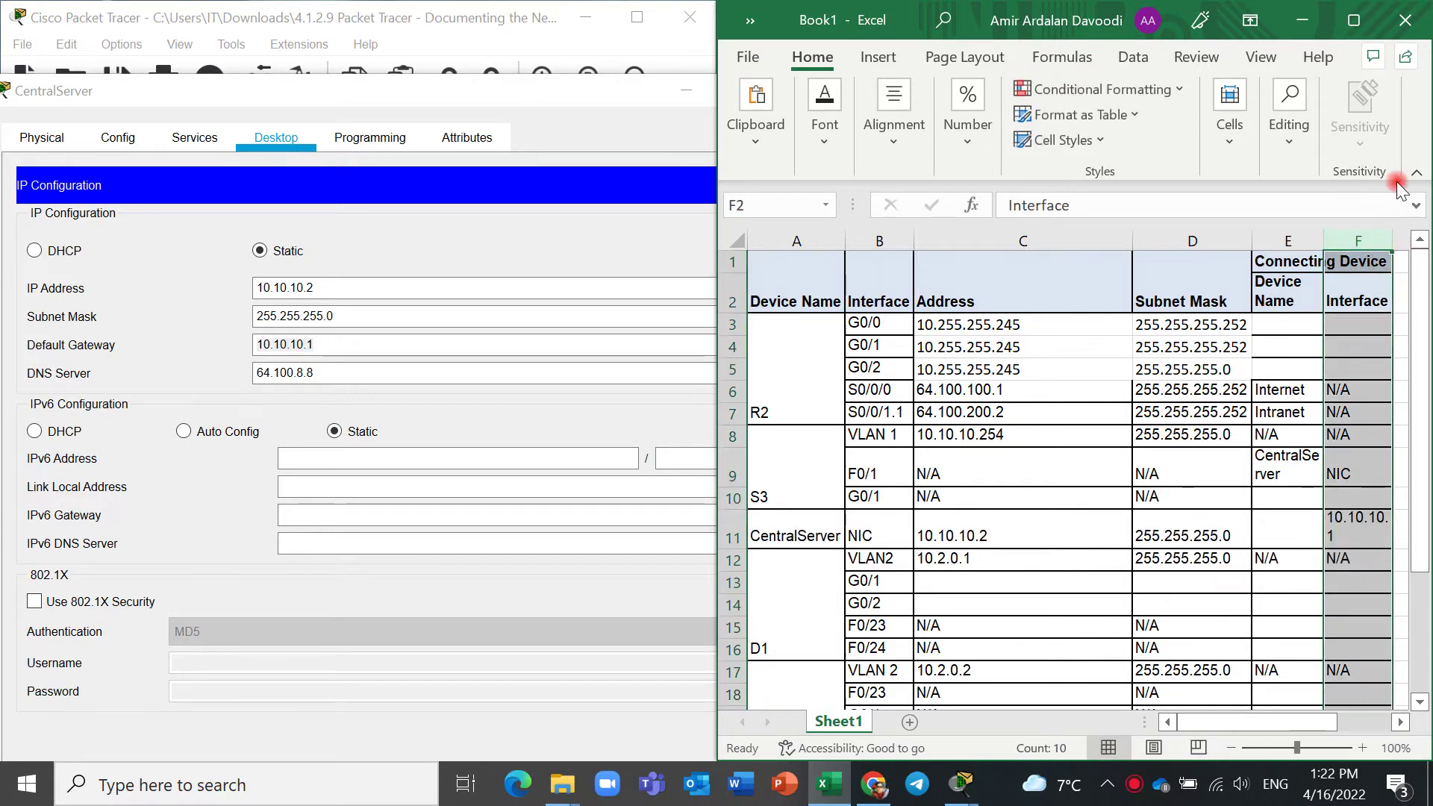
{"action": "left_click", "coordinate": [1369, 33]}
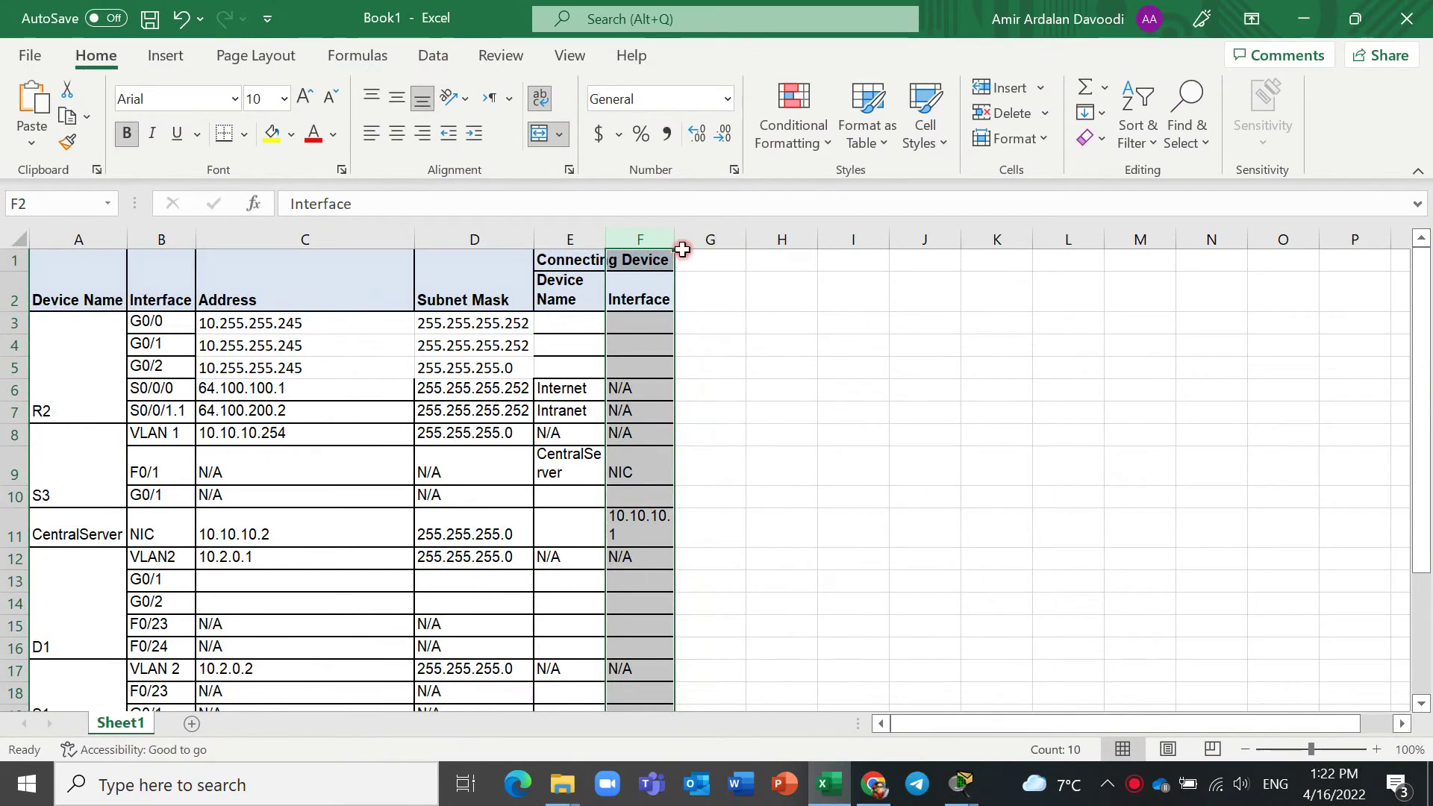
{"action": "left_click_drag", "start_coordinate": [675, 240], "coordinate": [688, 240]}
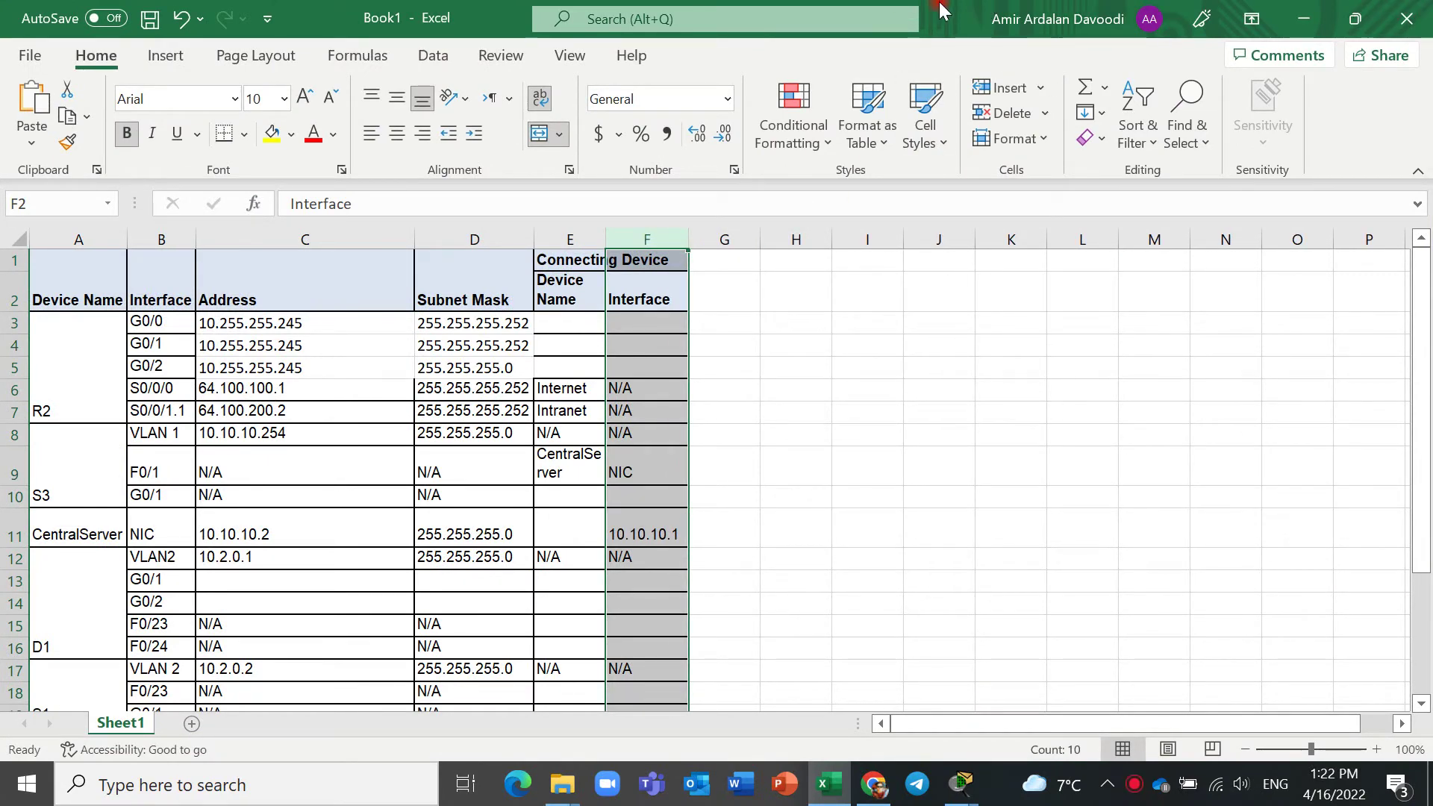
{"action": "key", "text": "super+Right"}
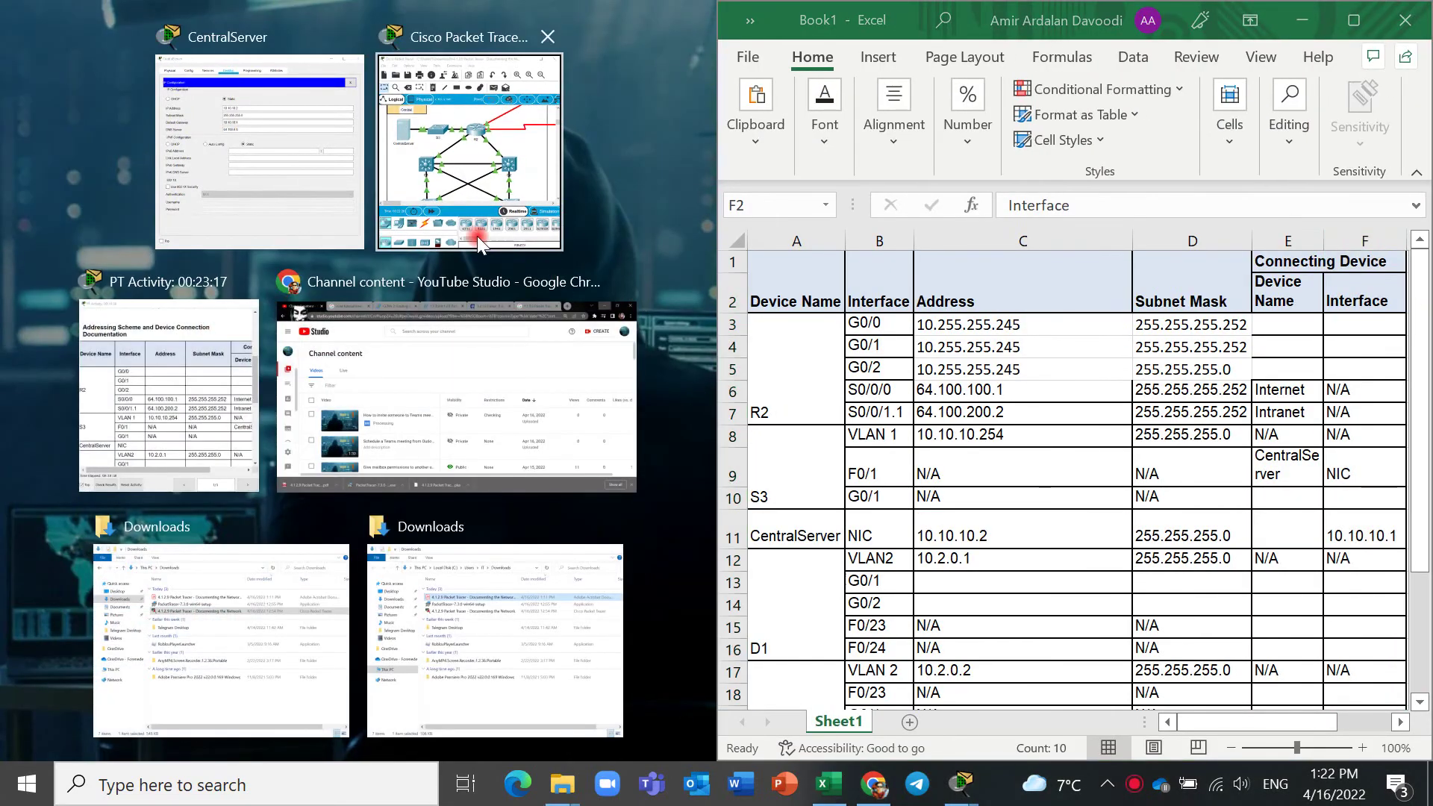
{"action": "left_click", "coordinate": [306, 196]}
{"action": "left_click_drag", "start_coordinate": [716, 325], "coordinate": [840, 325]}
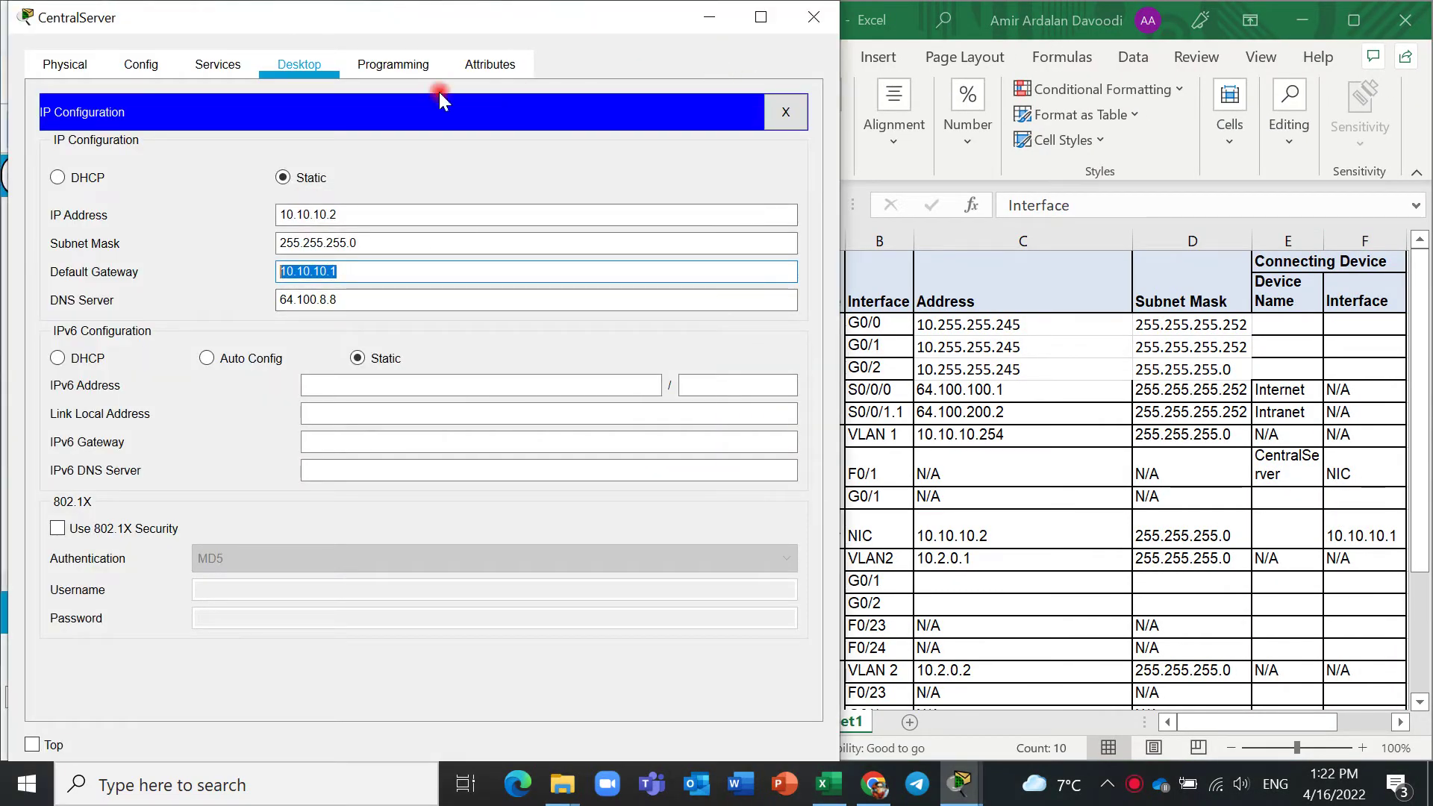
{"action": "left_click", "coordinate": [814, 10]}
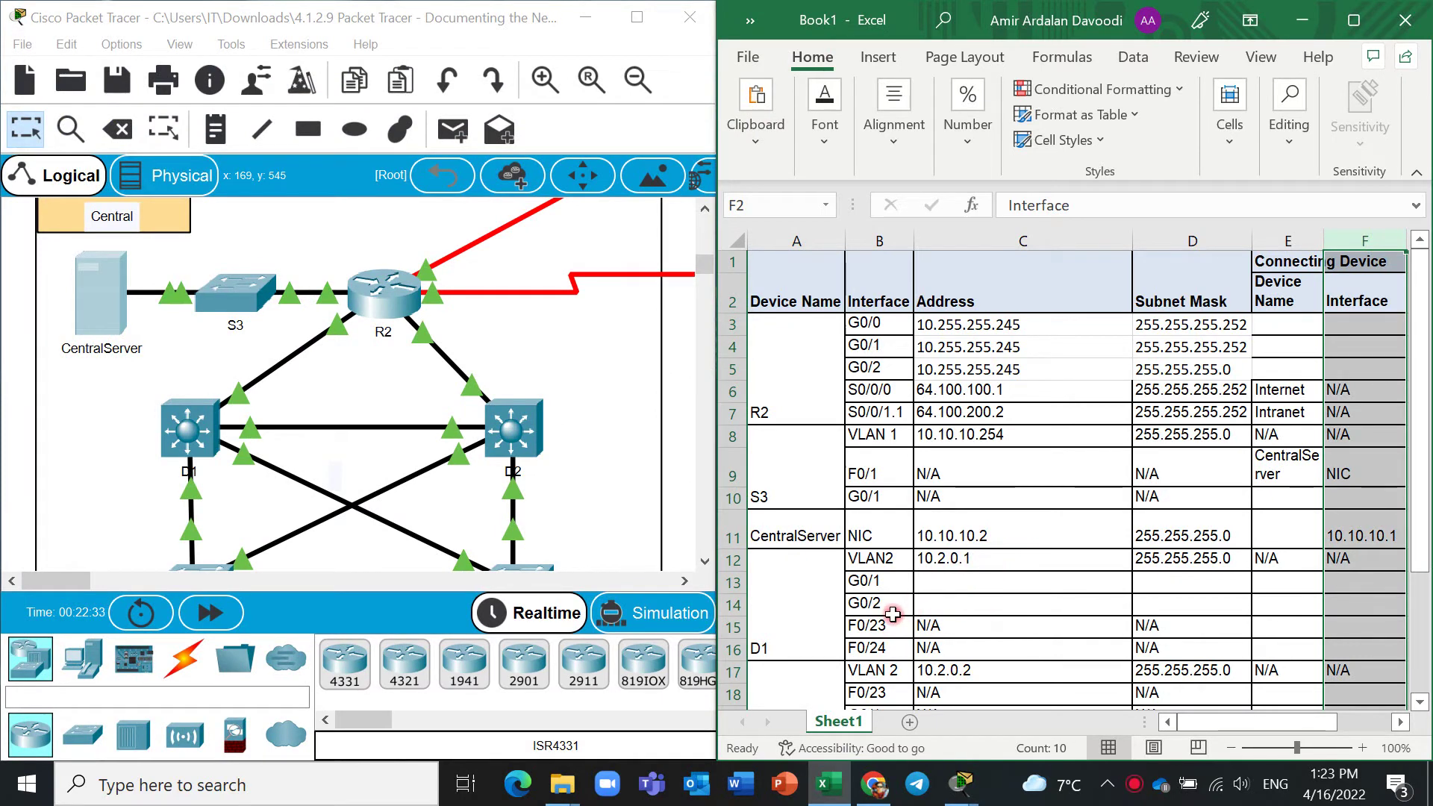
Open the D1 multilayer switch's device window from the logical topology.
{"action": "scroll", "coordinate": [937, 672], "scroll_direction": "down", "scroll_amount": 2}
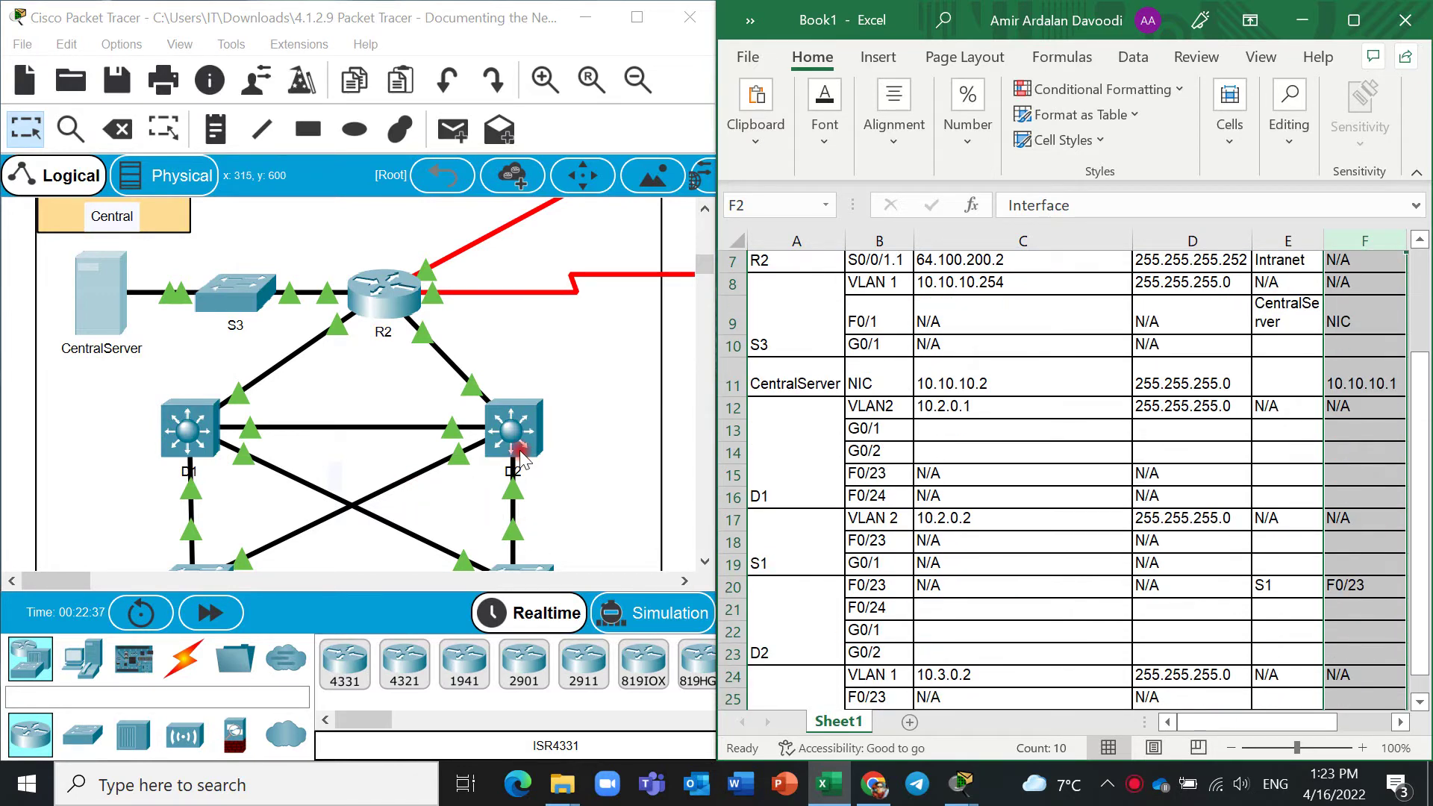
{"action": "left_click", "coordinate": [190, 436]}
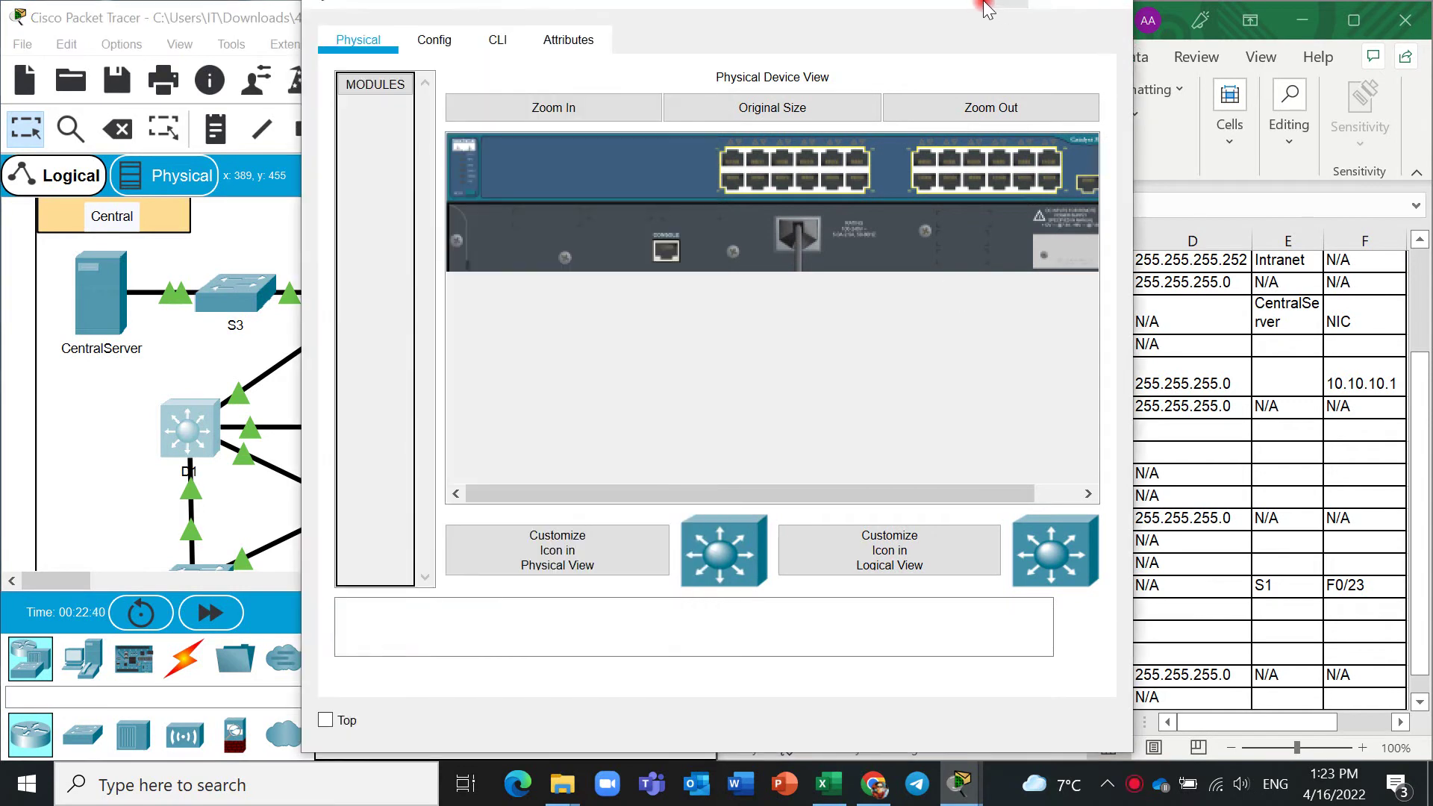
{"action": "left_click", "coordinate": [1008, 4]}
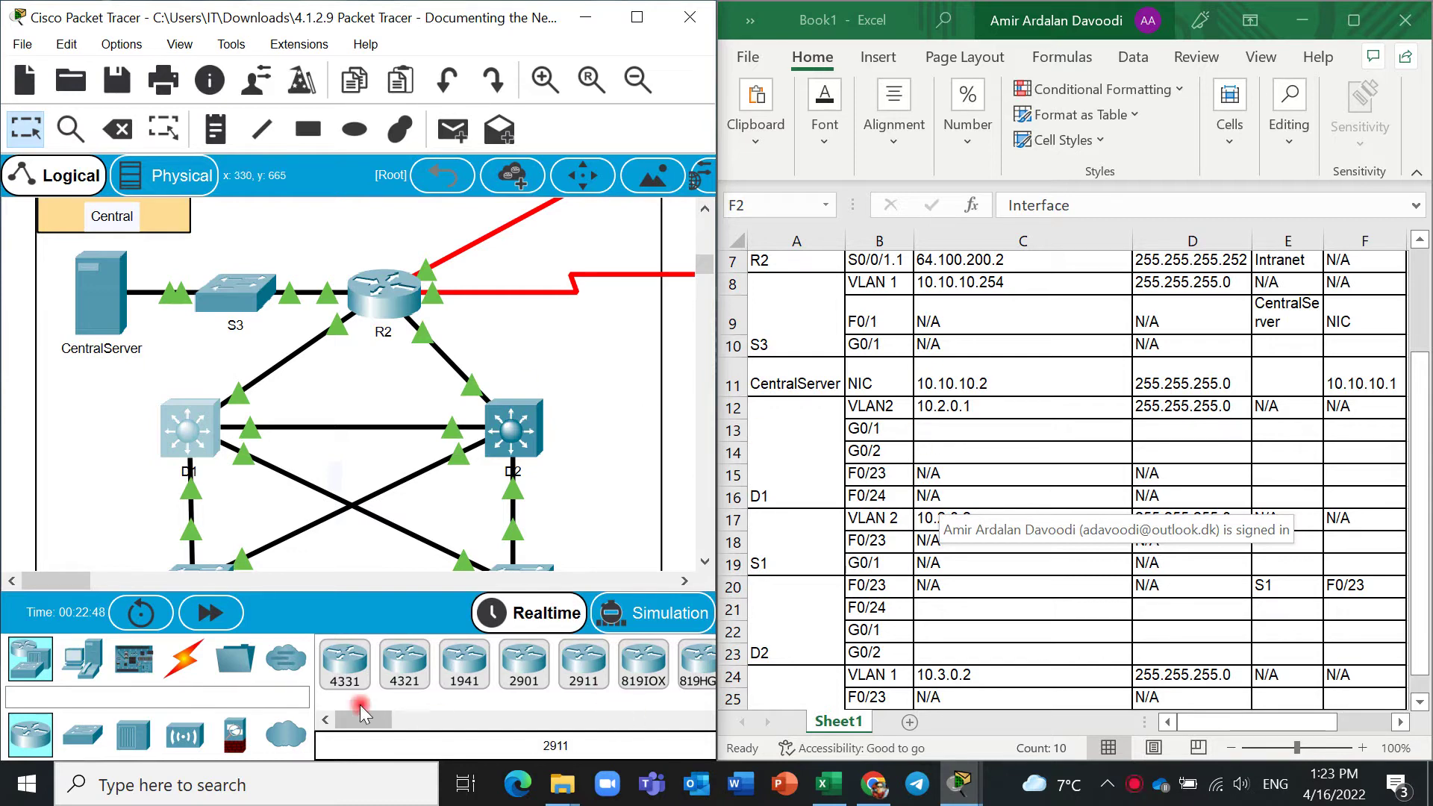
{"action": "left_click", "coordinate": [192, 432]}
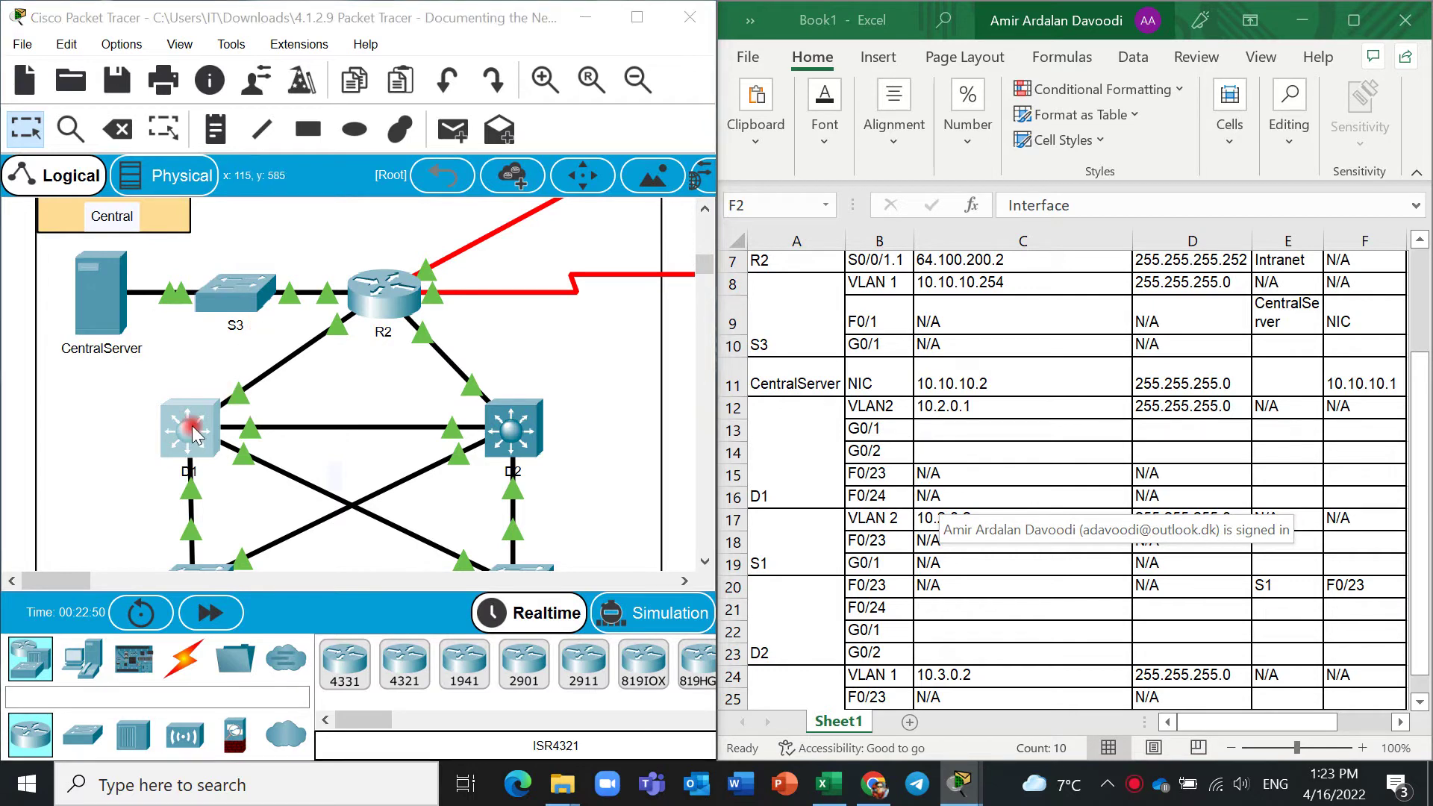
Open D1's CLI, pass the console login, and use en with the enable password to reach D1#.
{"action": "left_click", "coordinate": [498, 41]}
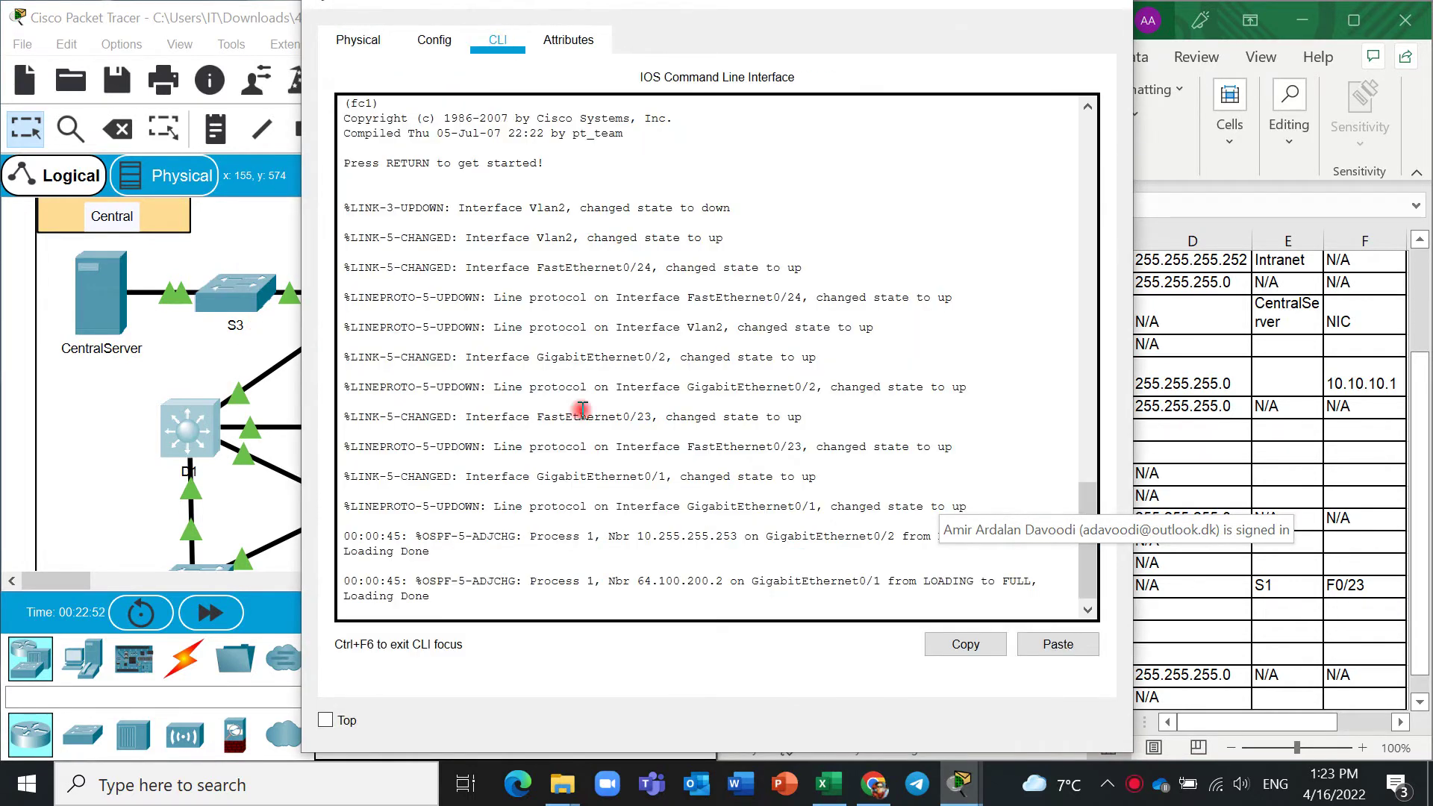
{"action": "key", "text": "ctrl+v"}
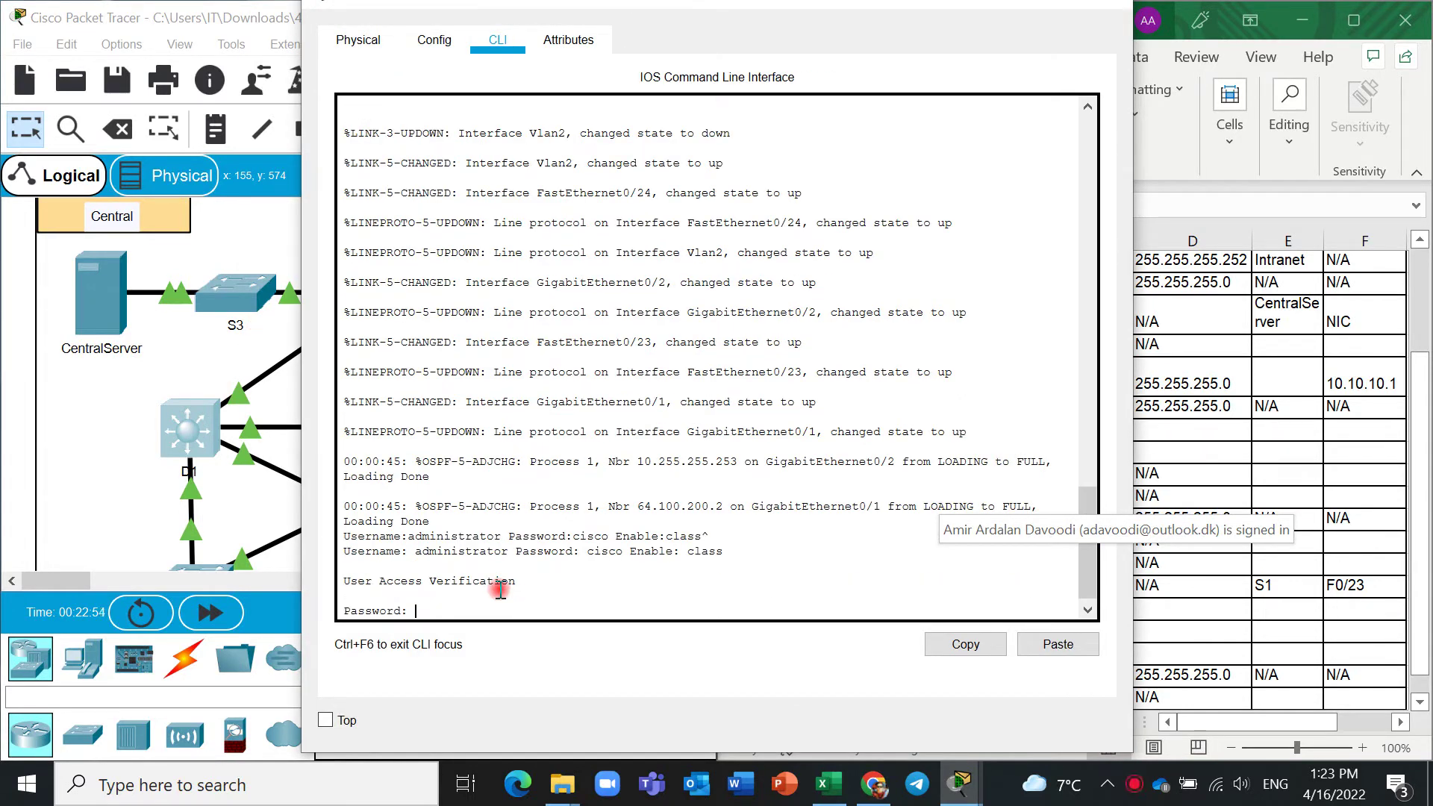
{"action": "key", "text": "Return"}
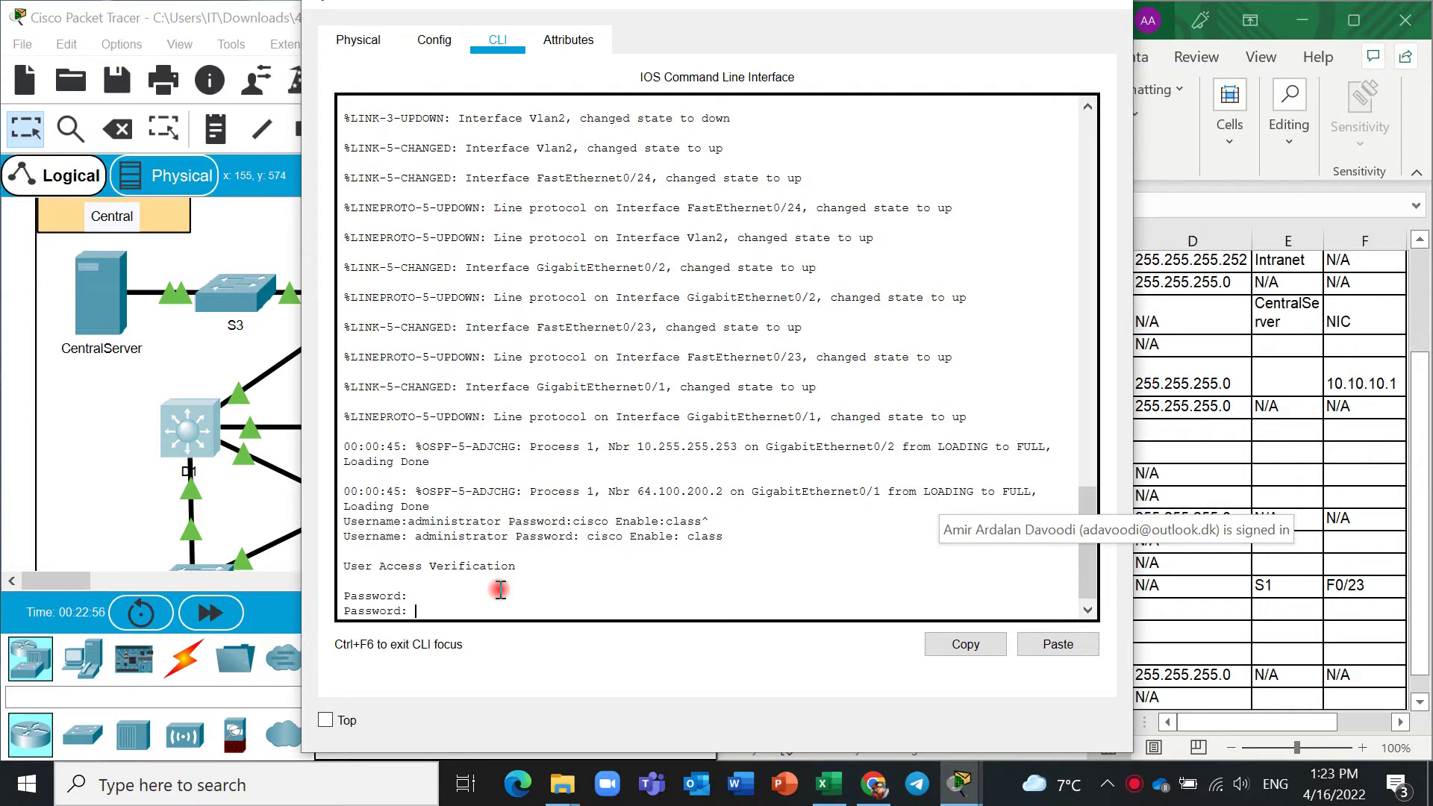
{"action": "key", "text": "Return"}
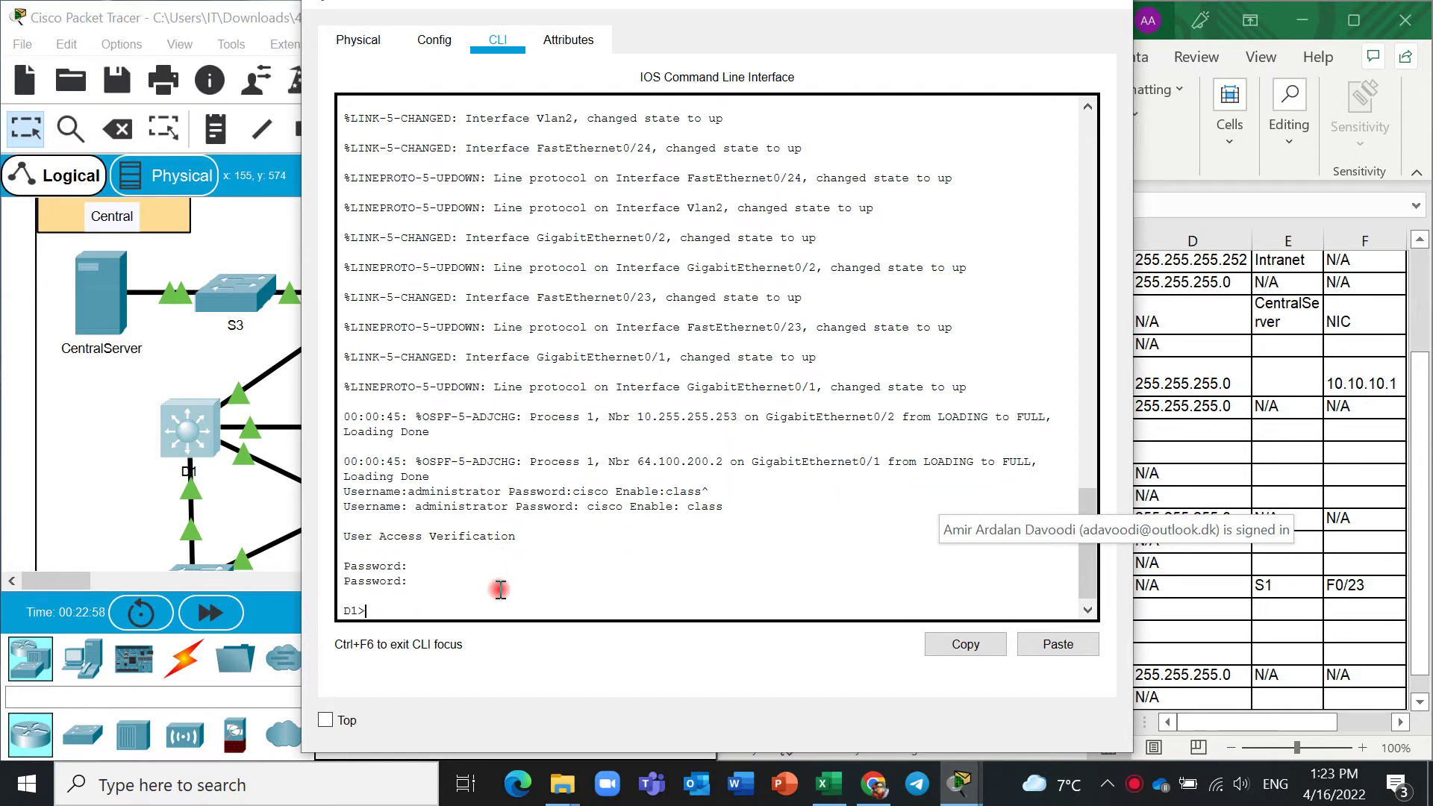
{"action": "type", "text": "en"}
{"action": "key", "text": "Return"}
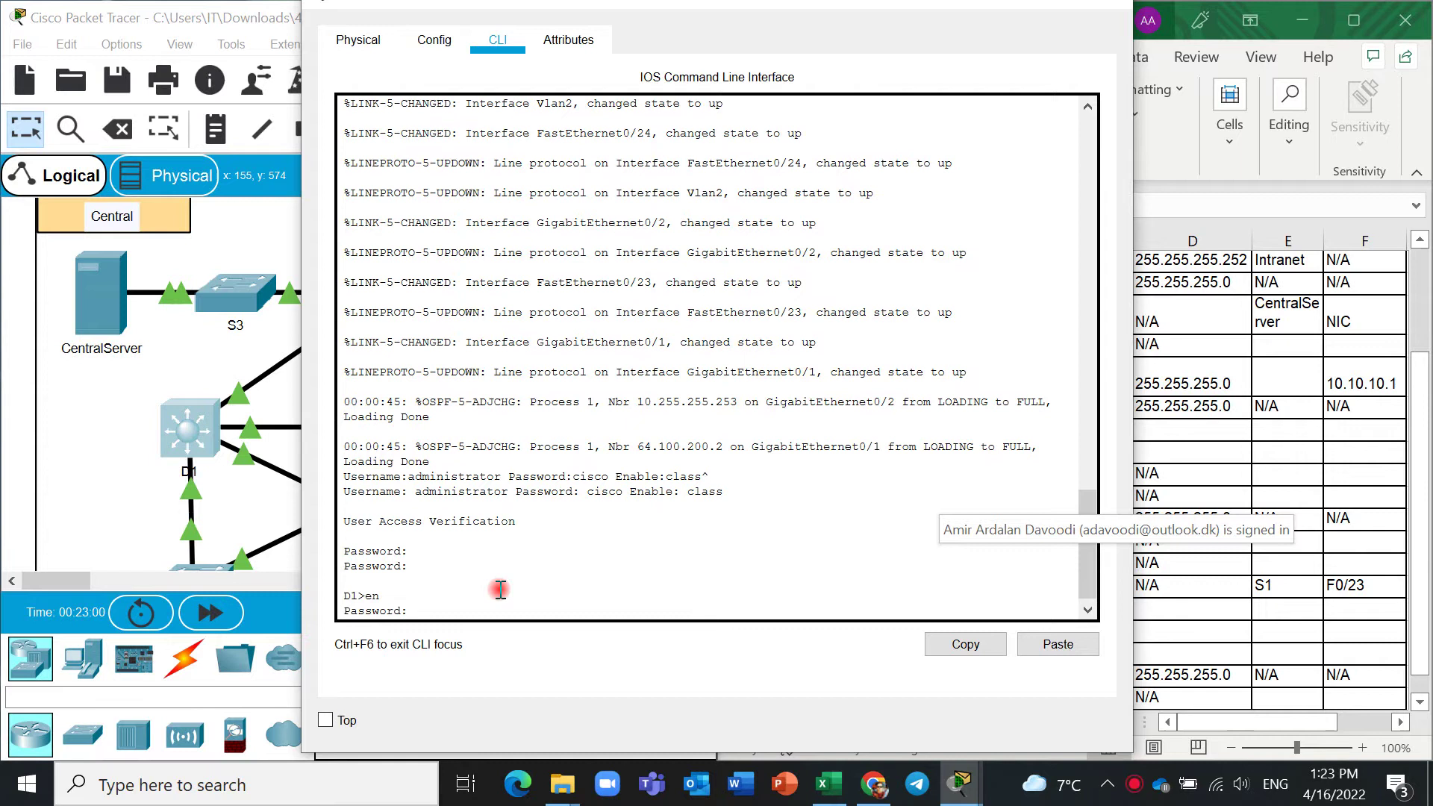
{"action": "key", "text": "Return"}
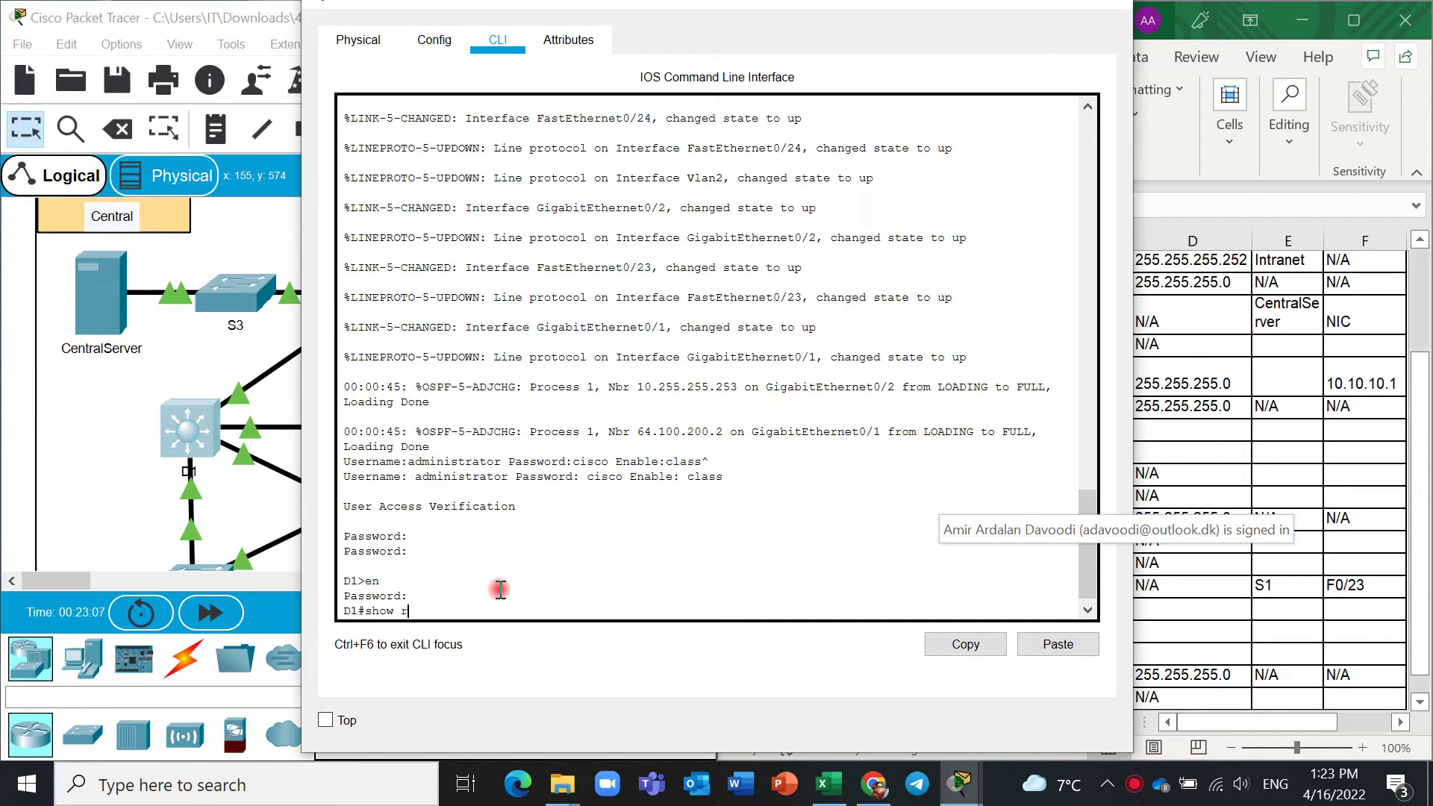
Run show run on D1, page through it, and select G0/1's address 10.255.255.246.
{"action": "key", "text": "Return"}
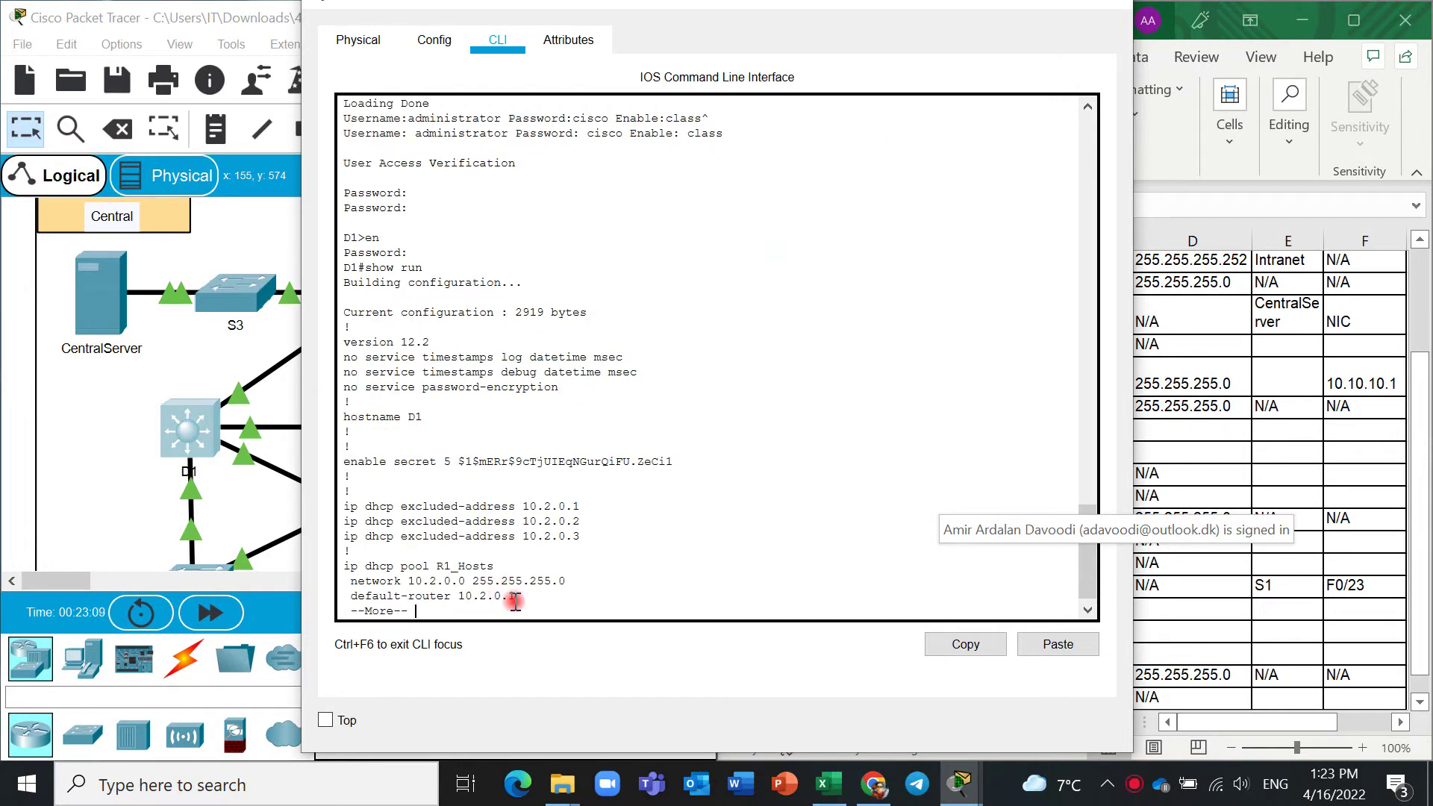
{"action": "key", "text": "space"}
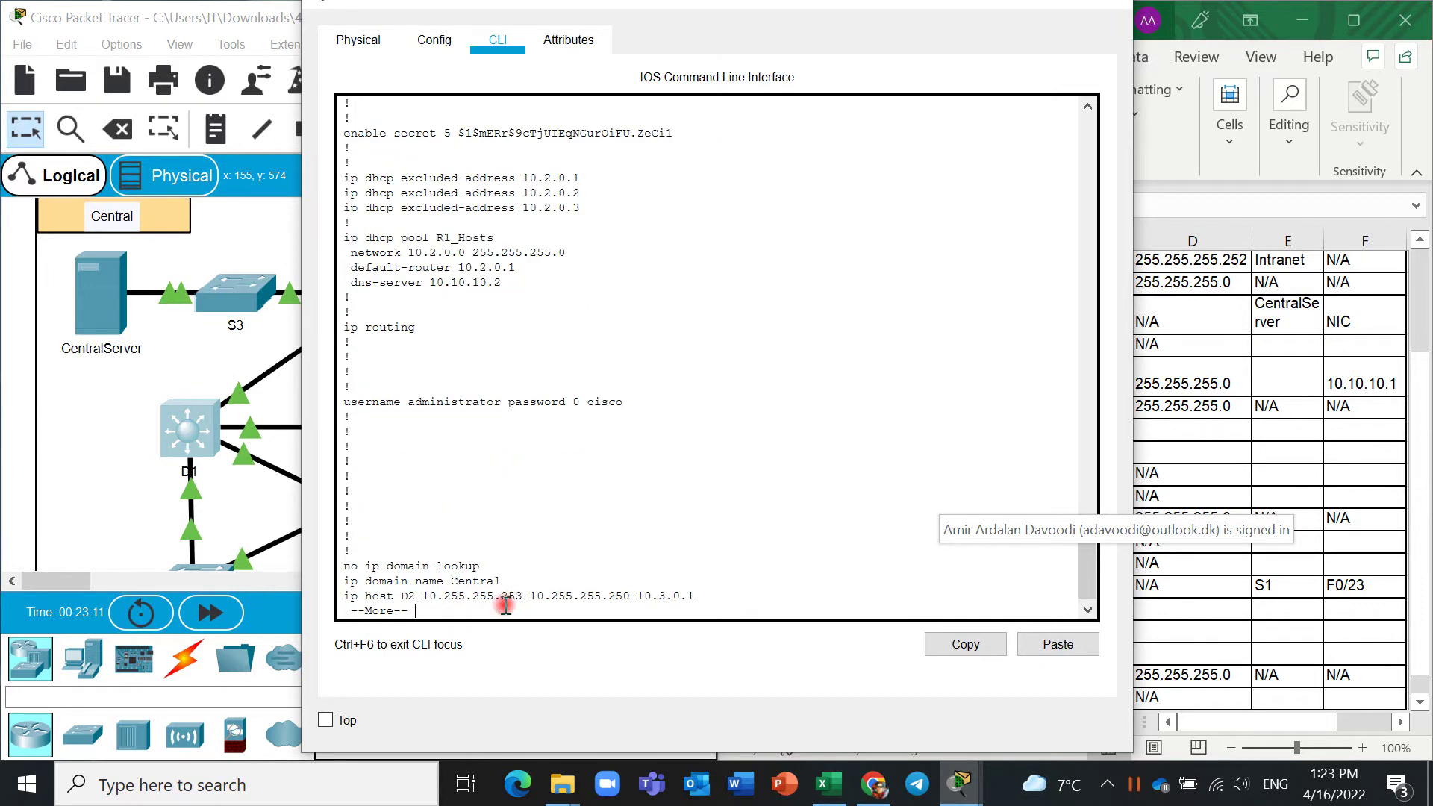
{"action": "key", "text": "space"}
{"action": "key", "text": "space"}
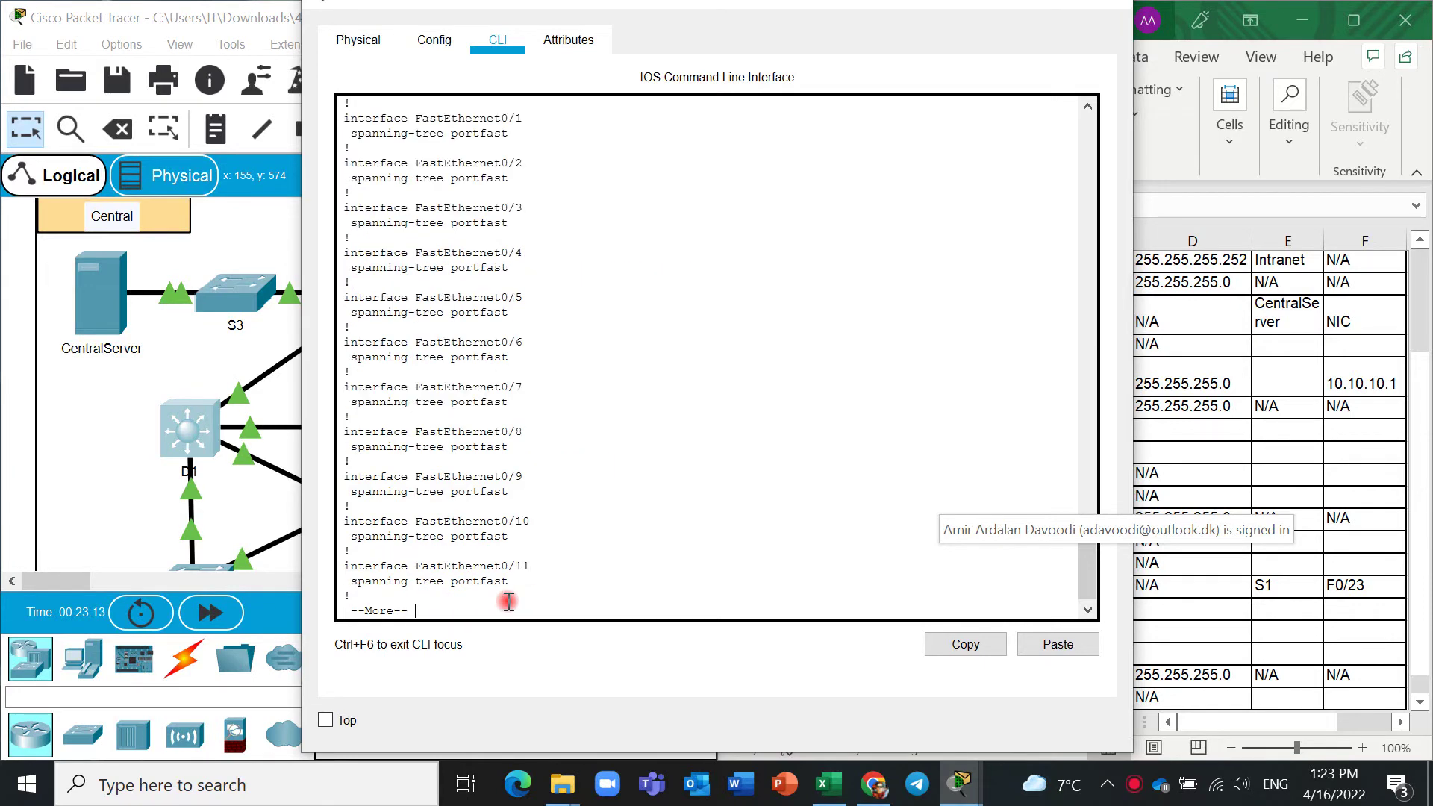
{"action": "key", "text": "space"}
{"action": "key", "text": "space"}
{"action": "key", "text": "space"}
{"action": "key", "text": "space"}
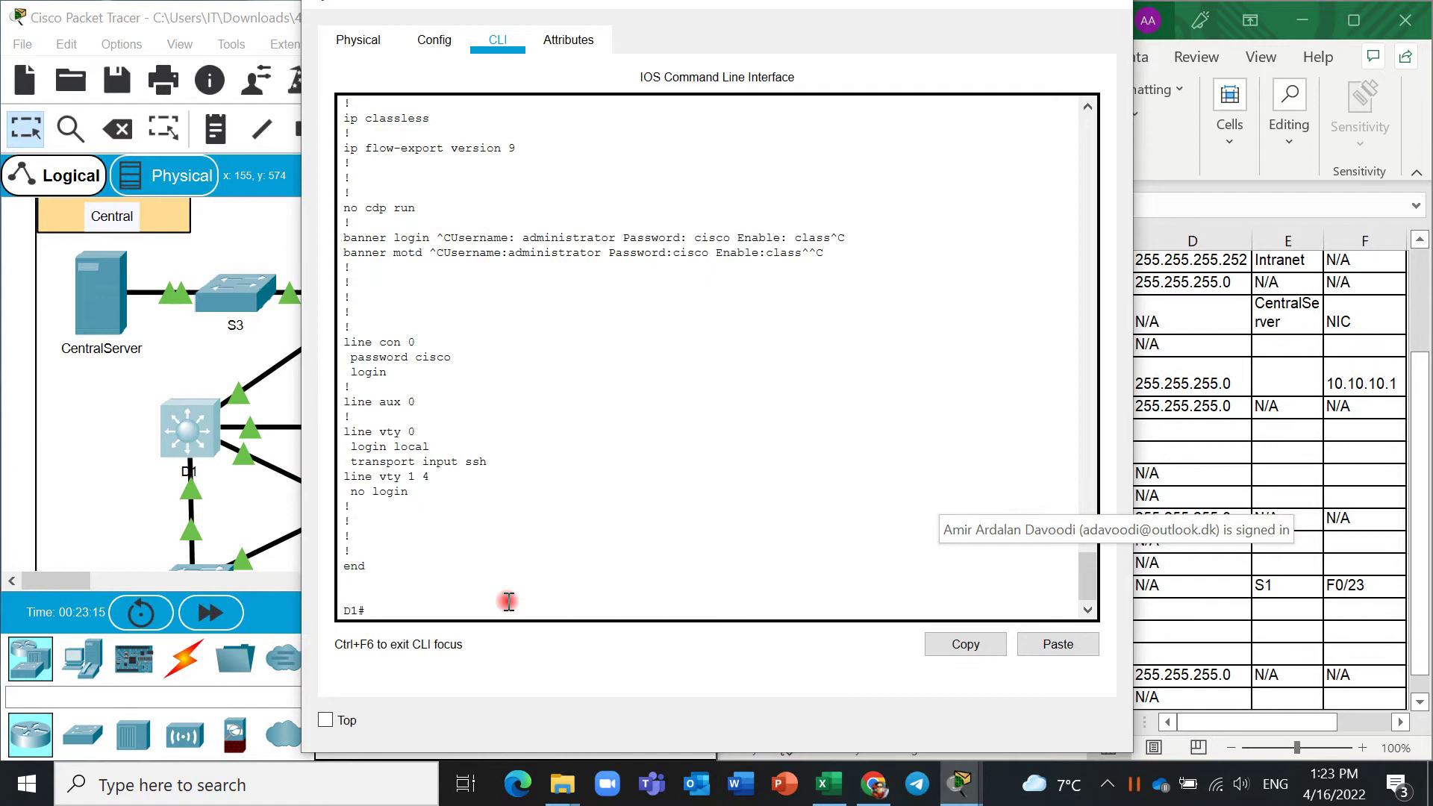
{"action": "scroll", "coordinate": [607, 509], "scroll_direction": "up", "scroll_amount": 9}
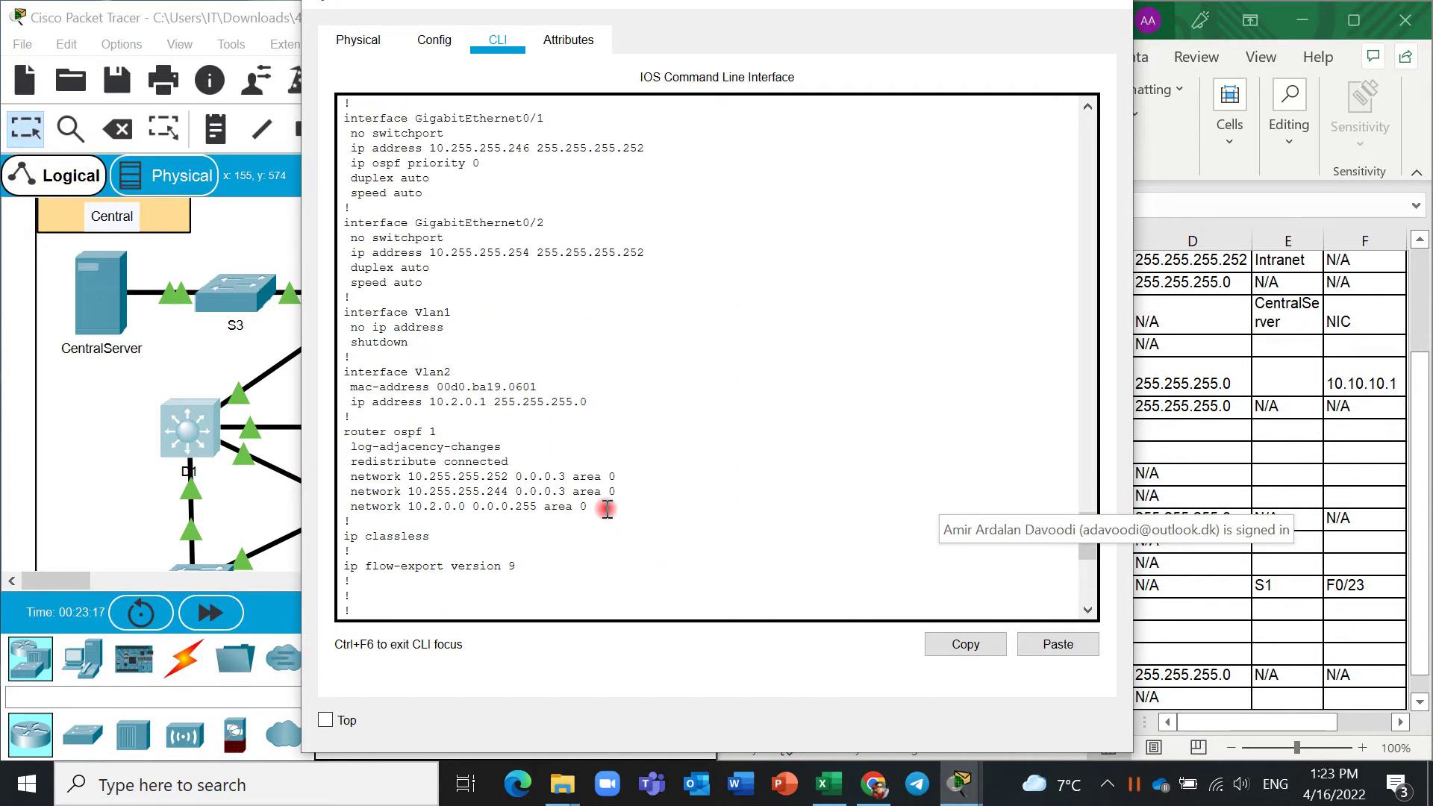
{"action": "scroll", "coordinate": [607, 508], "scroll_direction": "up", "scroll_amount": 13}
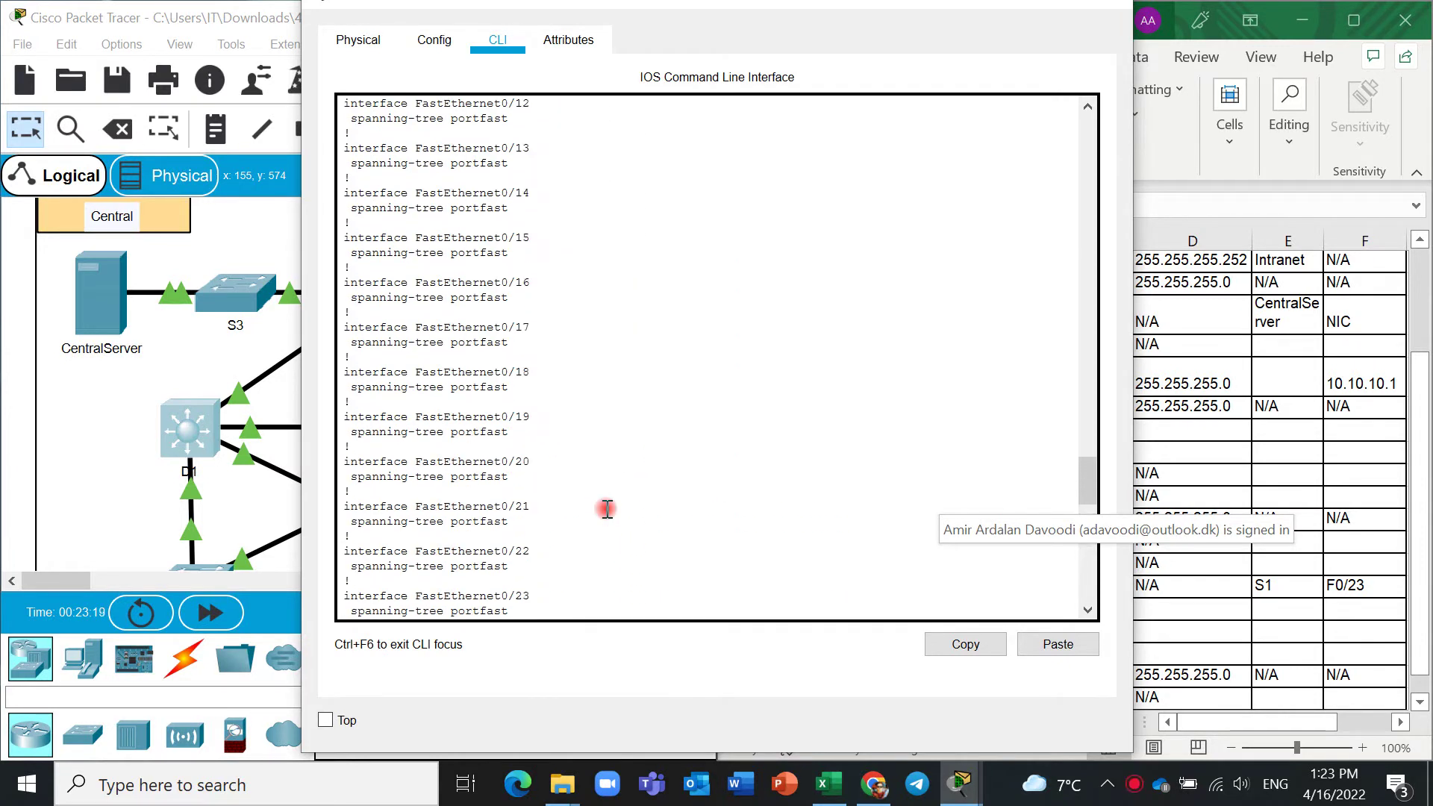
{"action": "scroll", "coordinate": [607, 509], "scroll_direction": "up", "scroll_amount": 17}
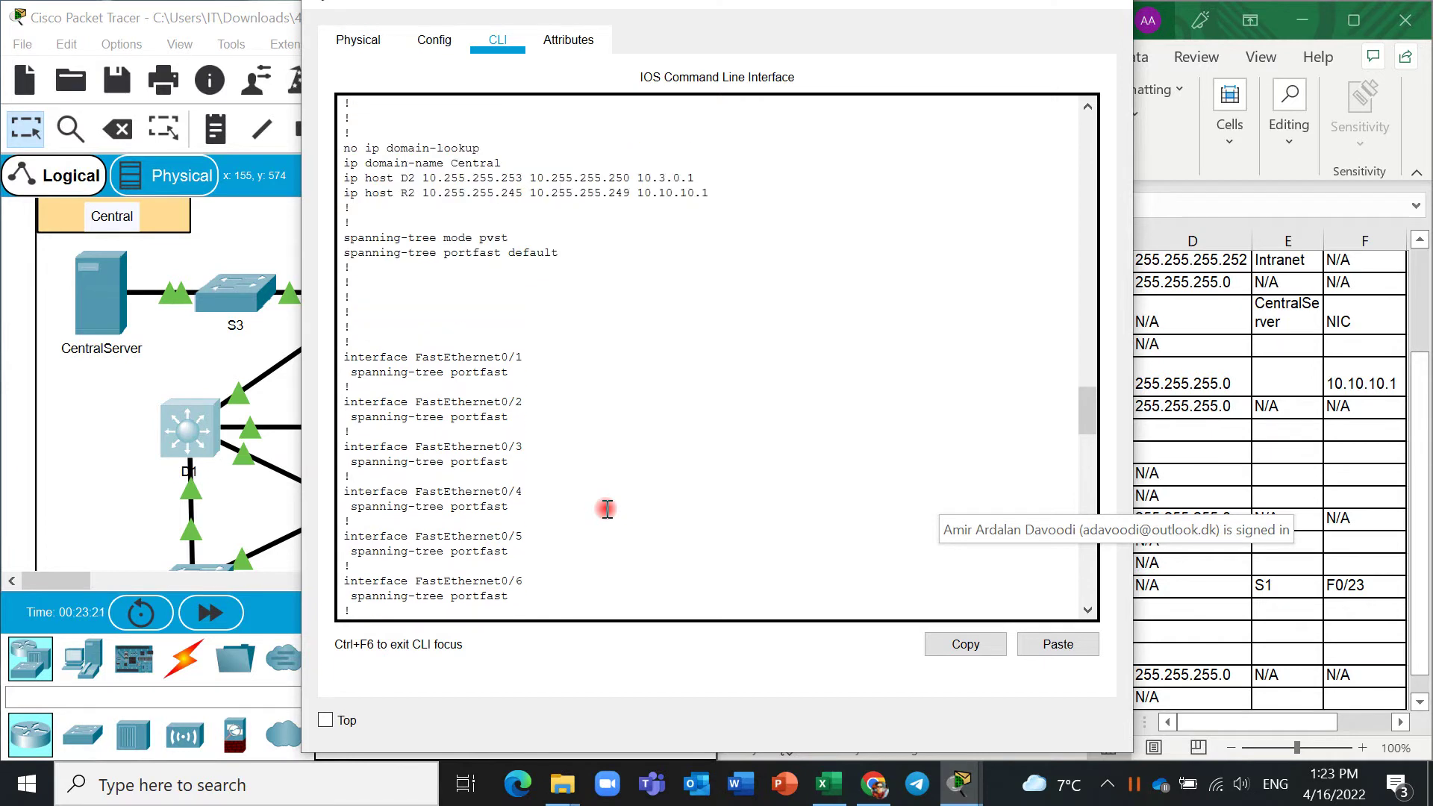
{"action": "scroll", "coordinate": [607, 509], "scroll_direction": "down", "scroll_amount": 18}
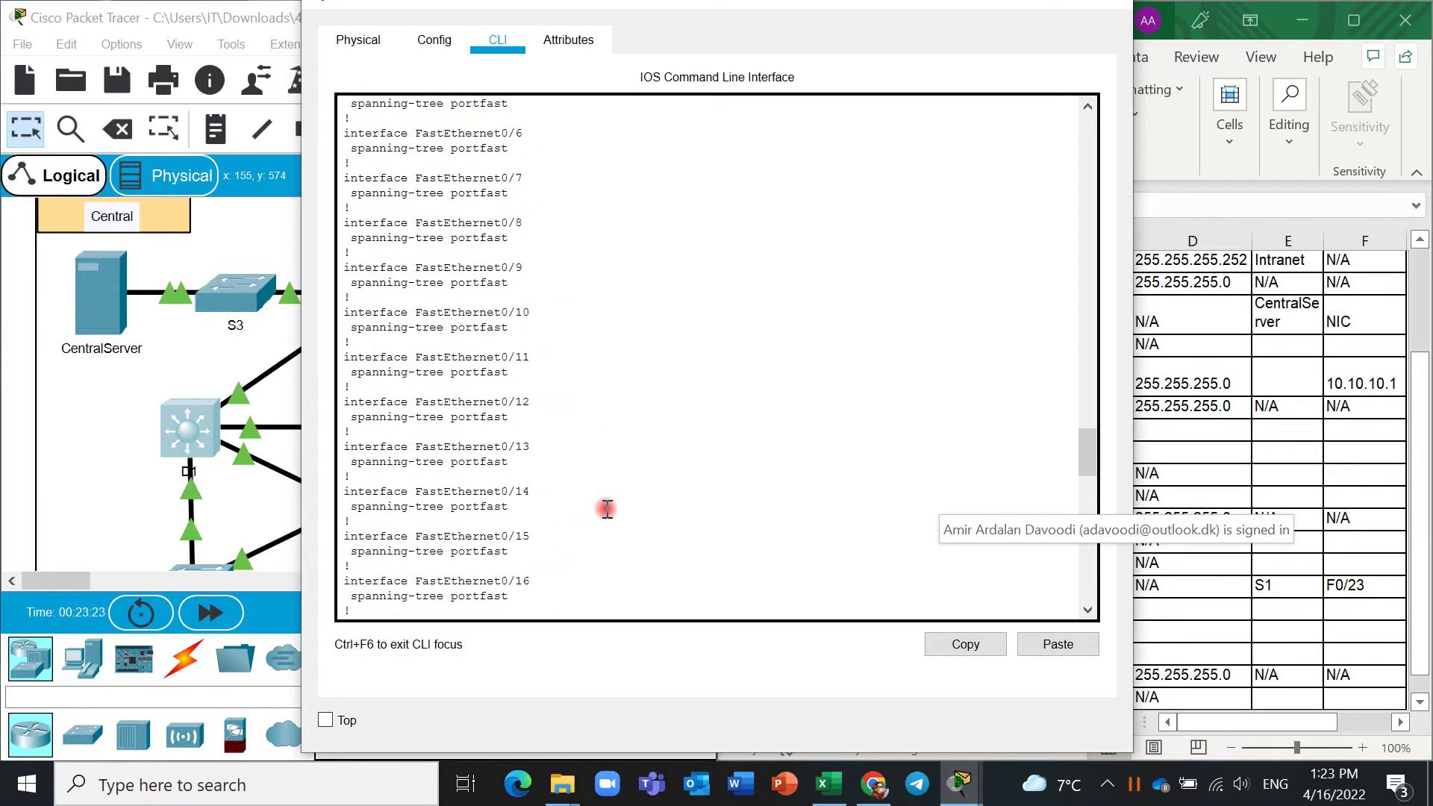
{"action": "scroll", "coordinate": [607, 508], "scroll_direction": "down", "scroll_amount": 3}
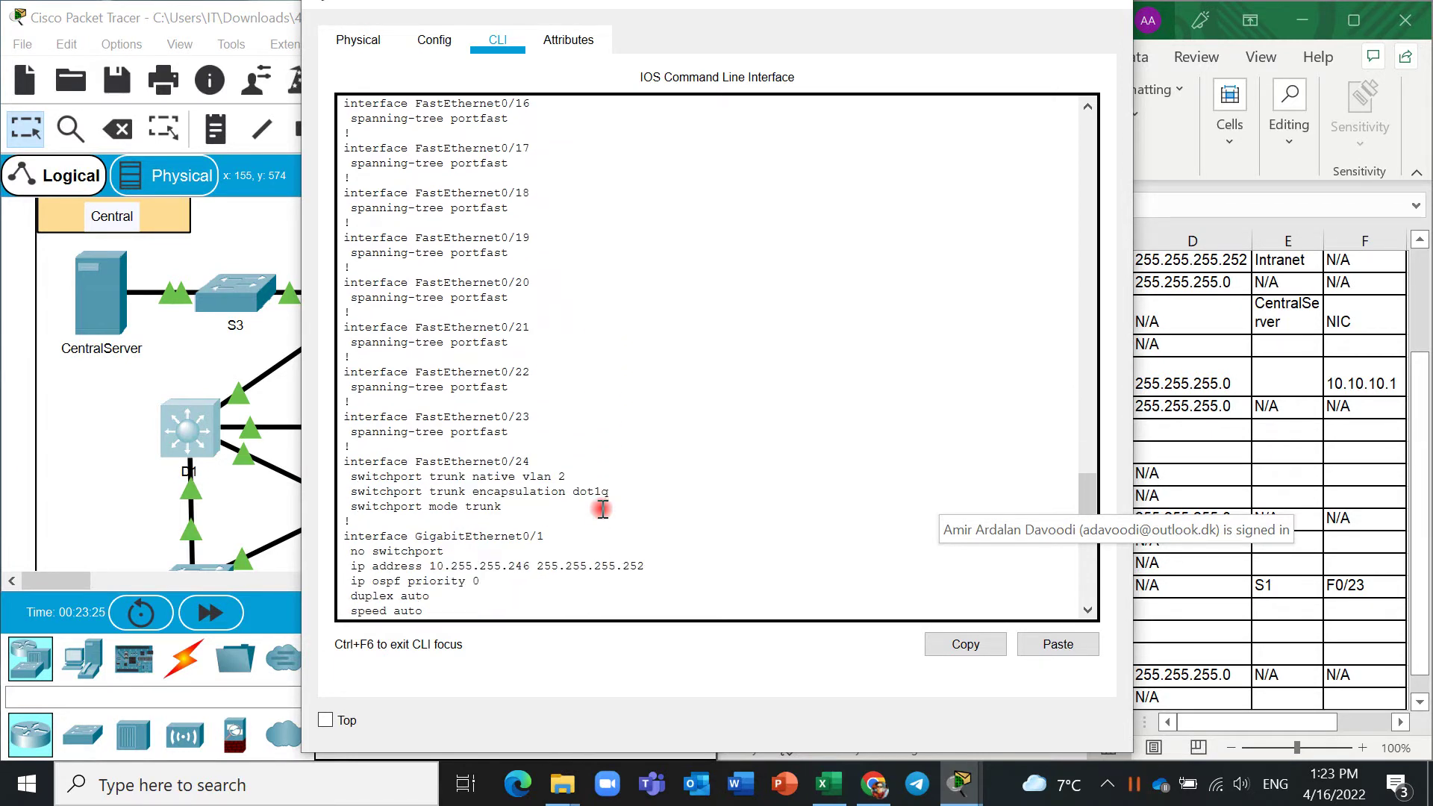
{"action": "scroll", "coordinate": [603, 509], "scroll_direction": "down", "scroll_amount": 3}
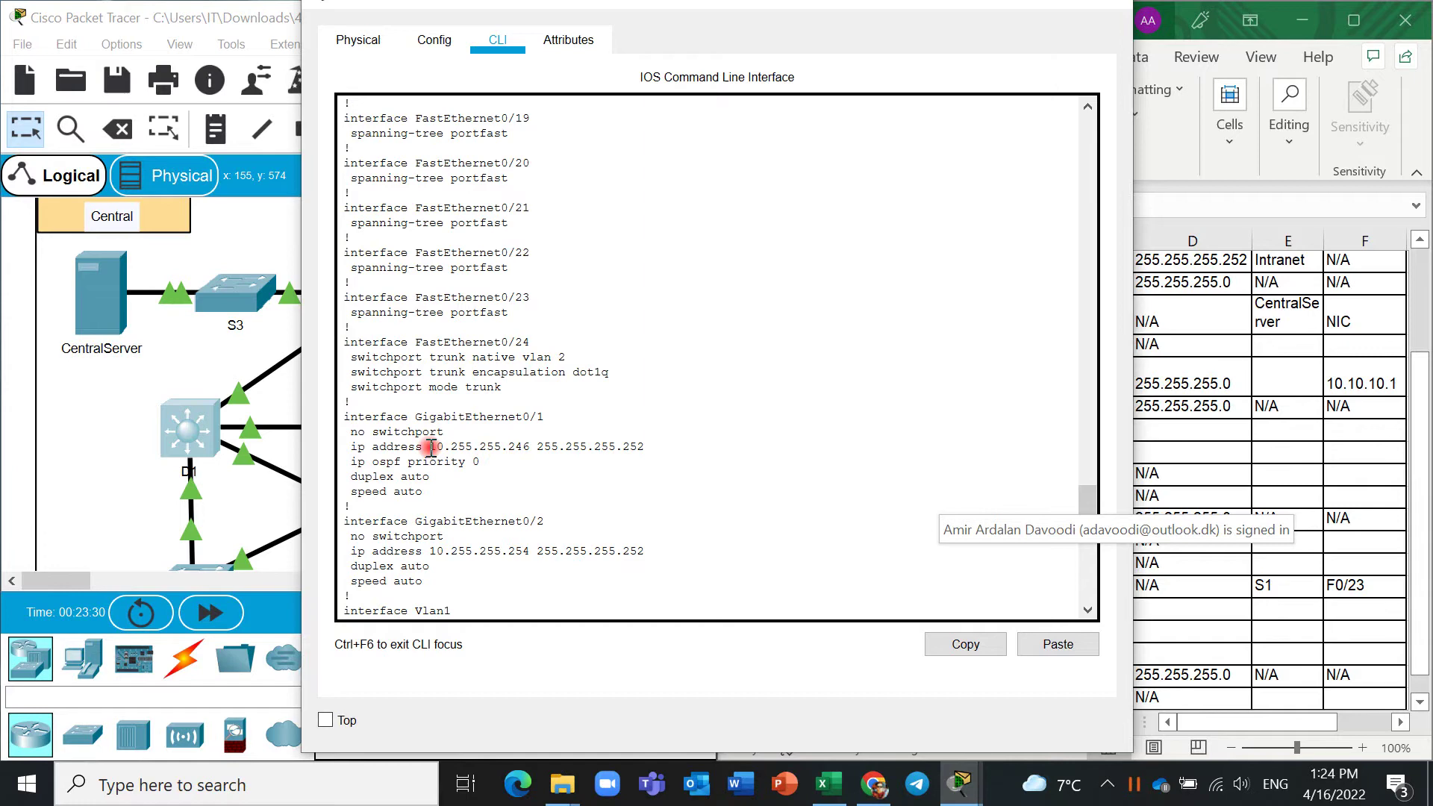
{"action": "left_click_drag", "start_coordinate": [430, 447], "coordinate": [553, 439]}
Paste the copied D1 address into cell C13 of the addressing table.
{"action": "key", "text": "ctrl+c"}
{"action": "key", "text": "alt+Tab"}
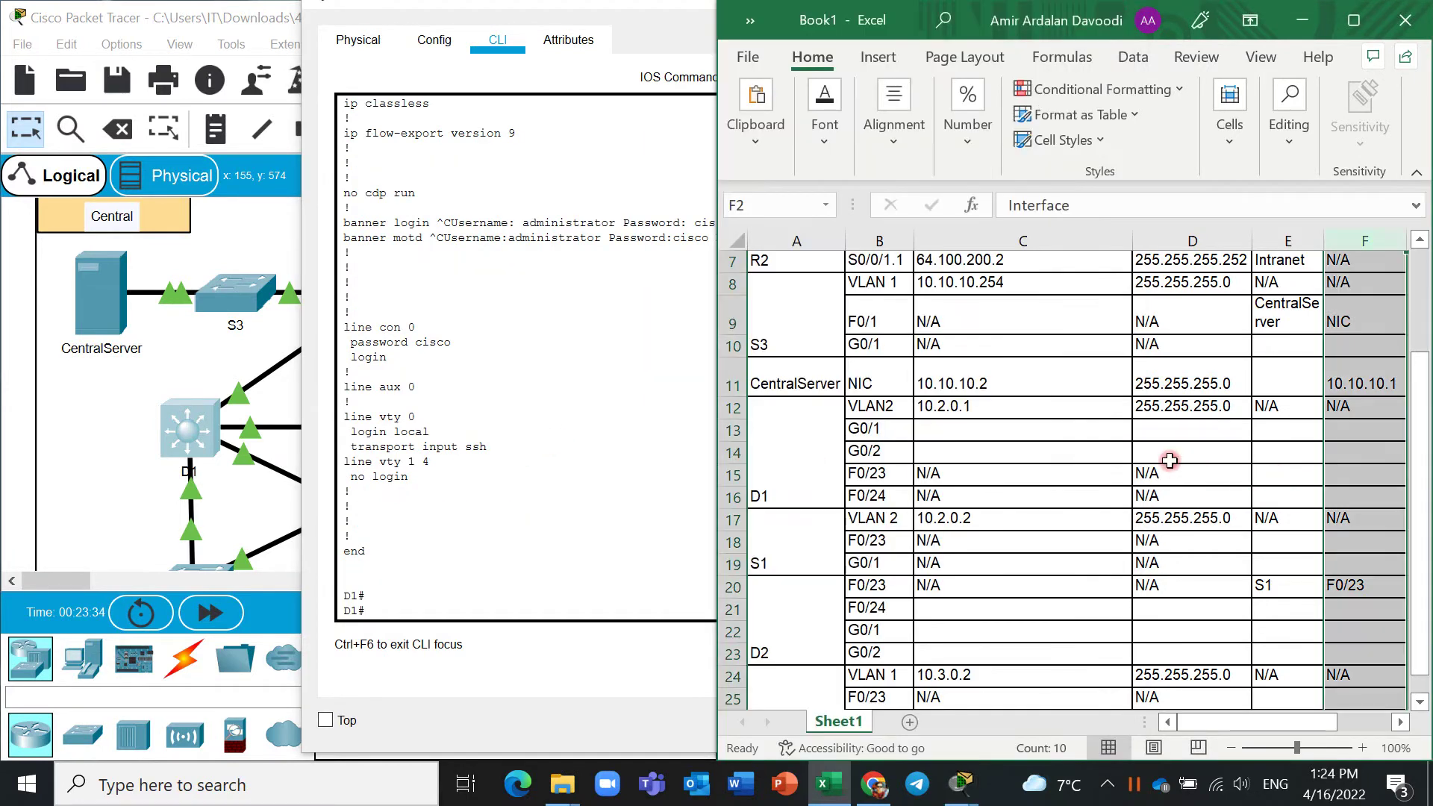
{"action": "left_click", "coordinate": [996, 431]}
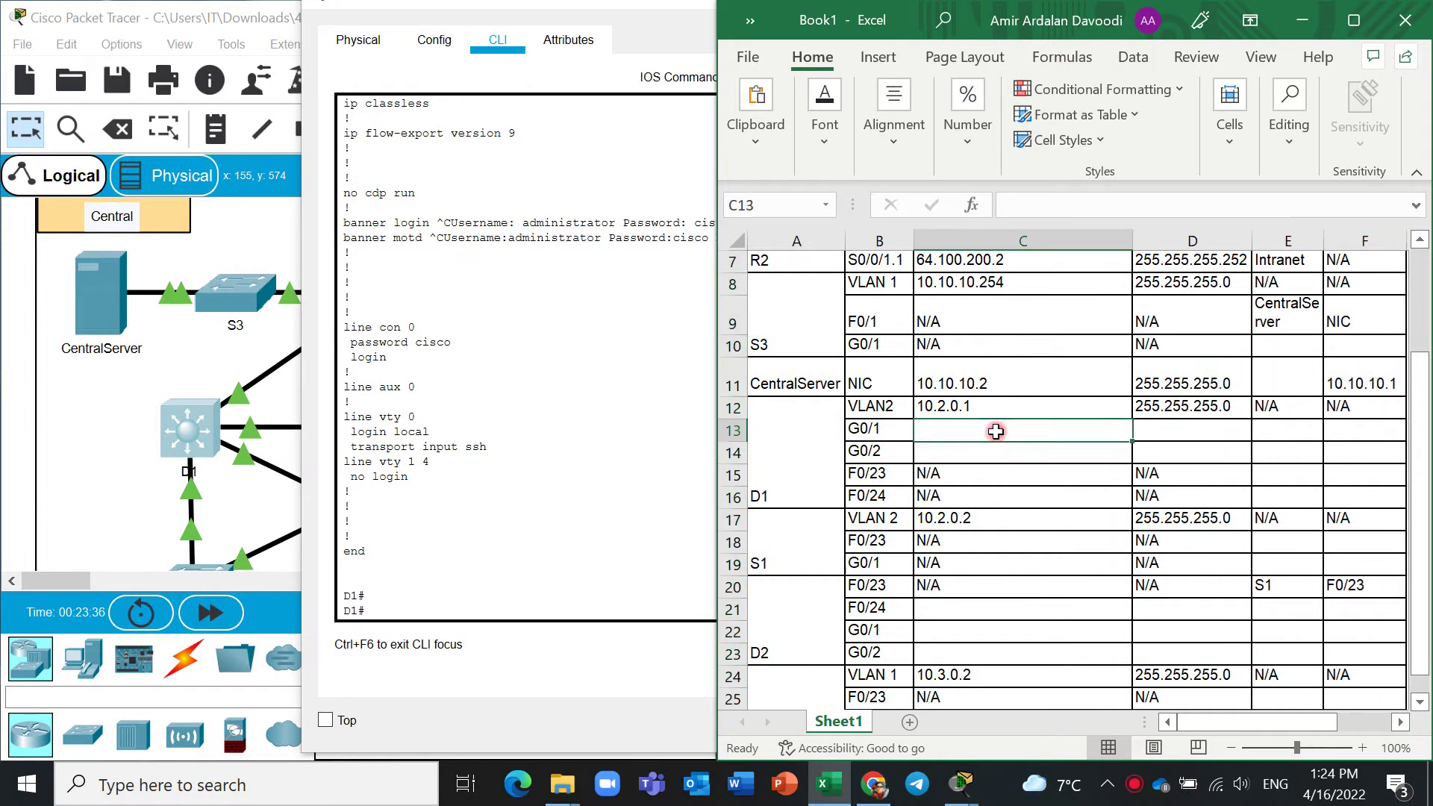
{"action": "key", "text": "ctrl+v"}
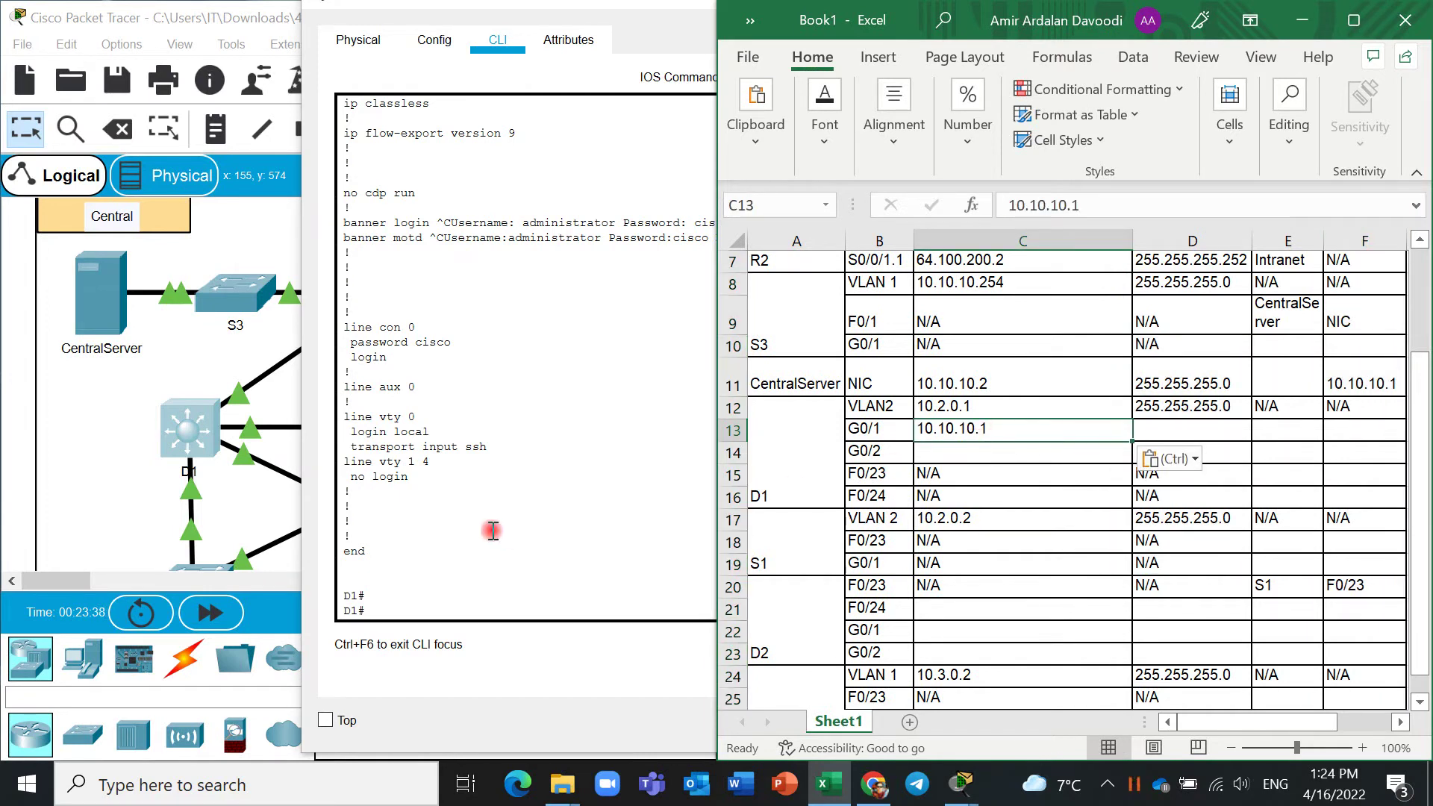
Recopy 10.255.255.246 from D1's configuration and paste it into C13 again.
{"action": "scroll", "coordinate": [492, 531], "scroll_direction": "up", "scroll_amount": 10}
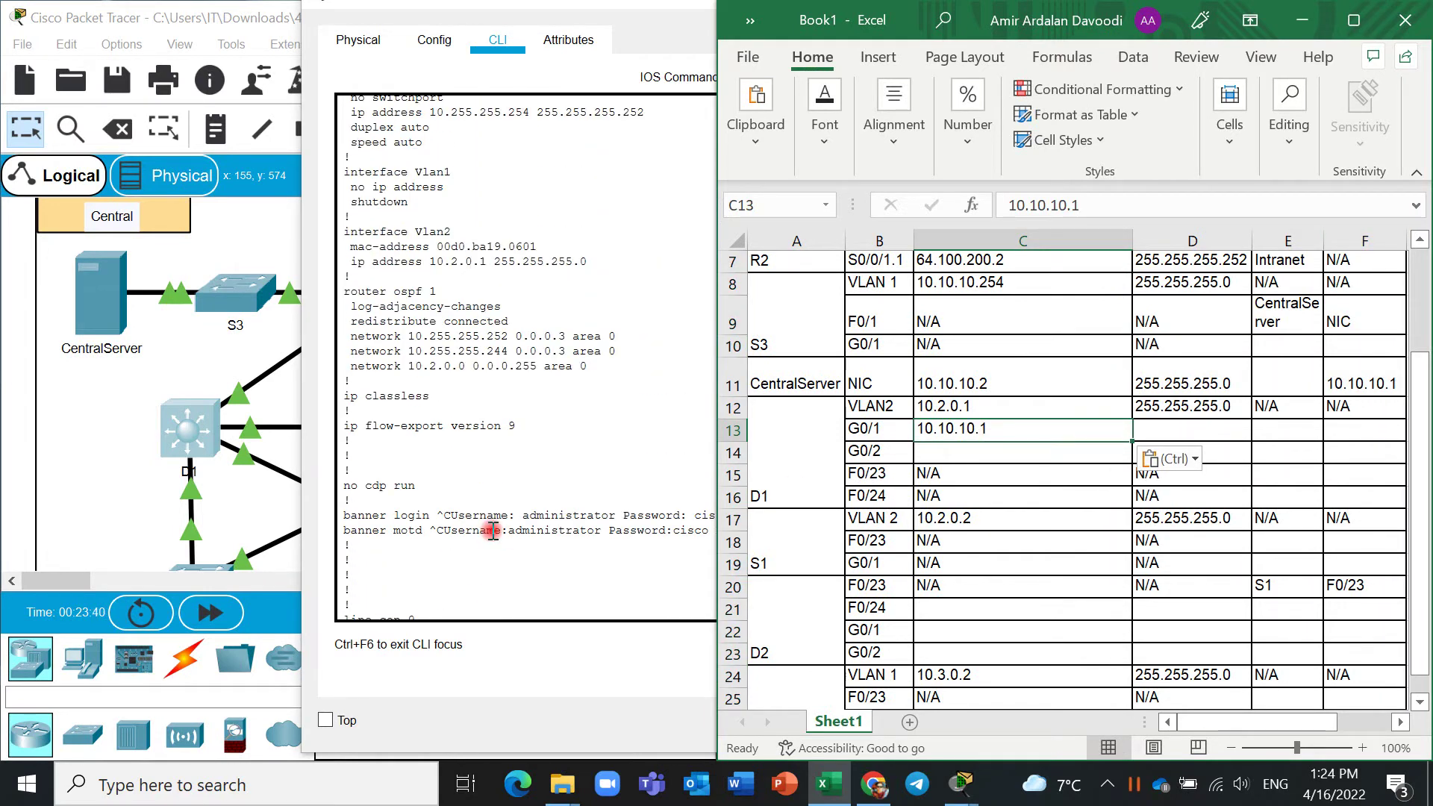
{"action": "scroll", "coordinate": [493, 531], "scroll_direction": "up", "scroll_amount": 3}
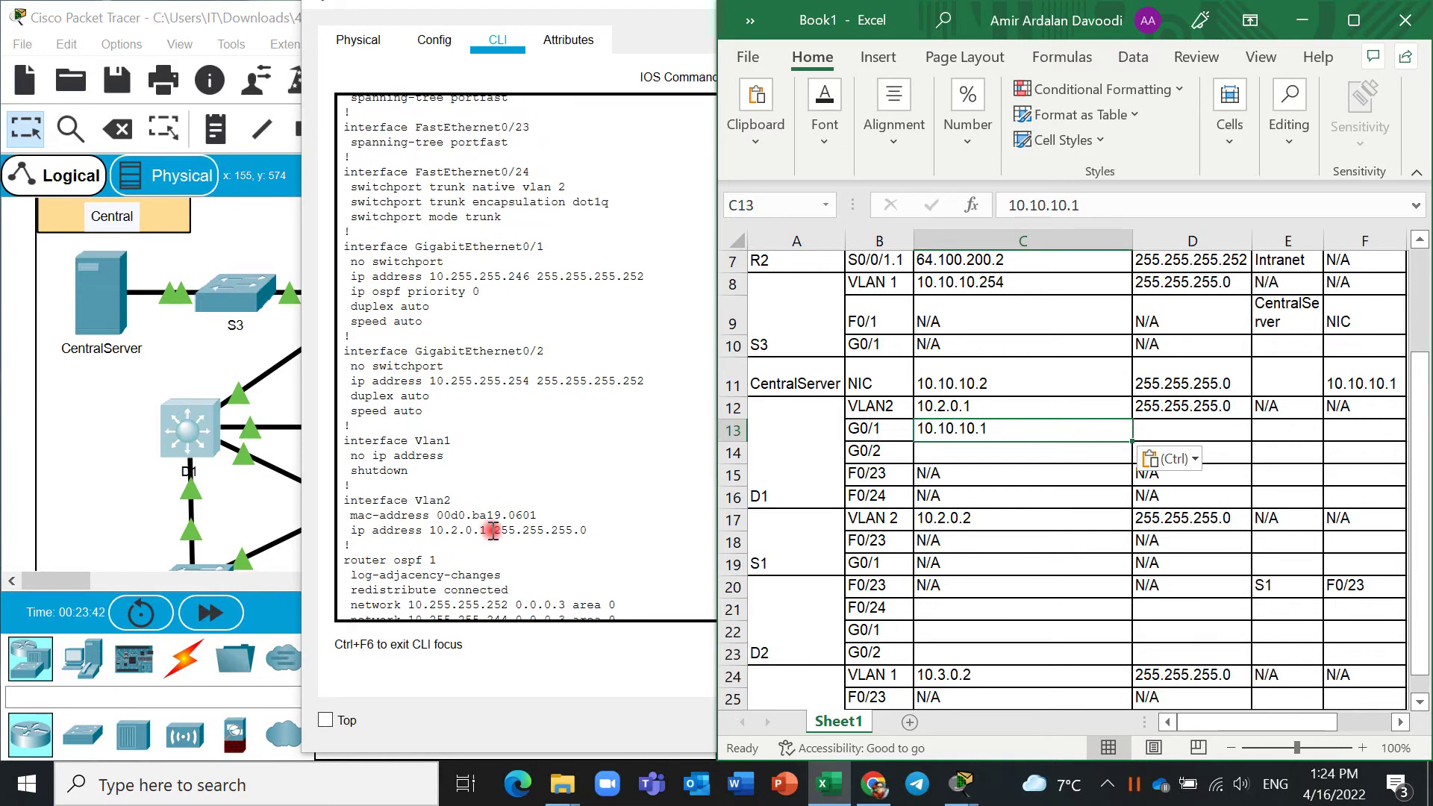
{"action": "scroll", "coordinate": [493, 531], "scroll_direction": "up", "scroll_amount": 2}
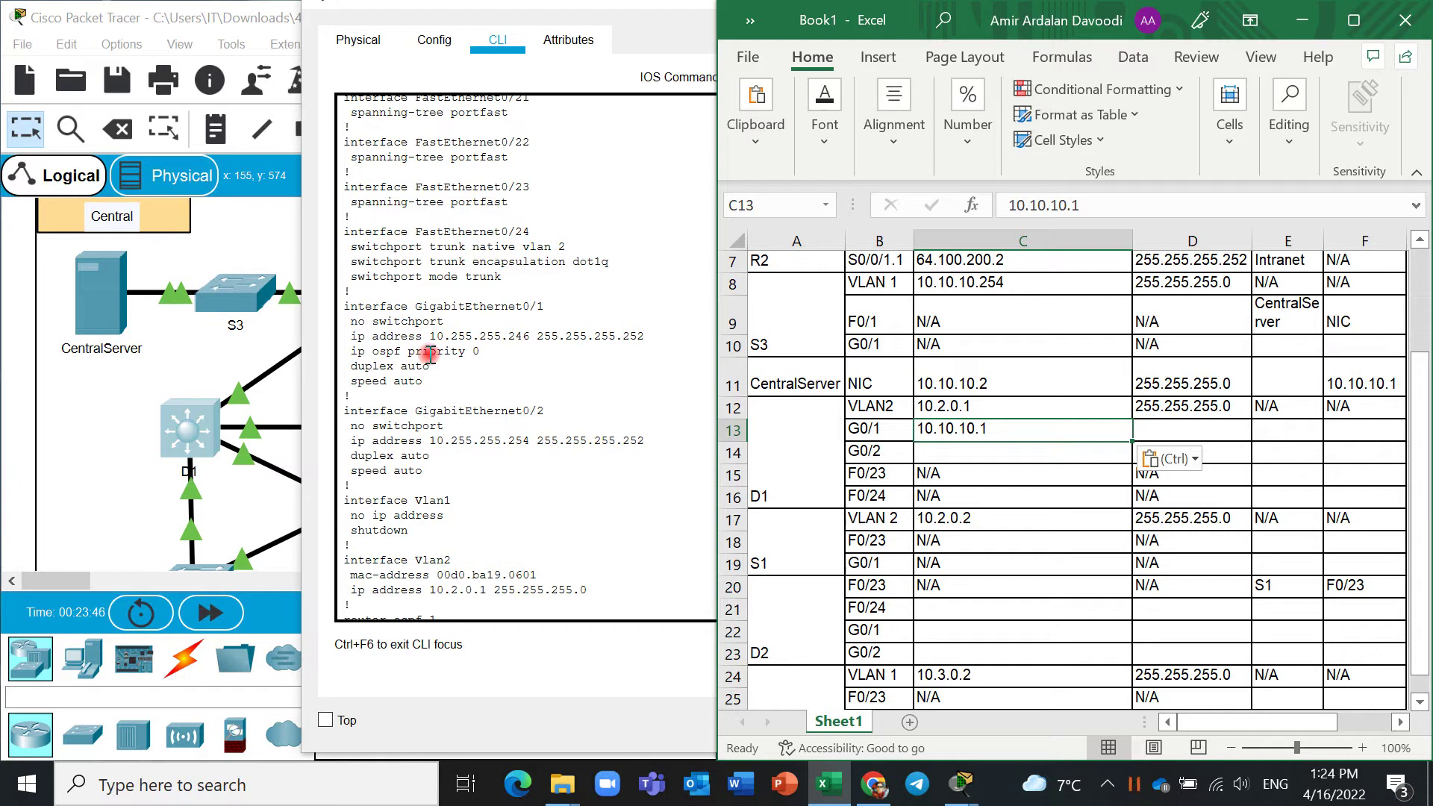
{"action": "left_click_drag", "start_coordinate": [530, 336], "coordinate": [430, 336]}
{"action": "right_click", "coordinate": [448, 336]}
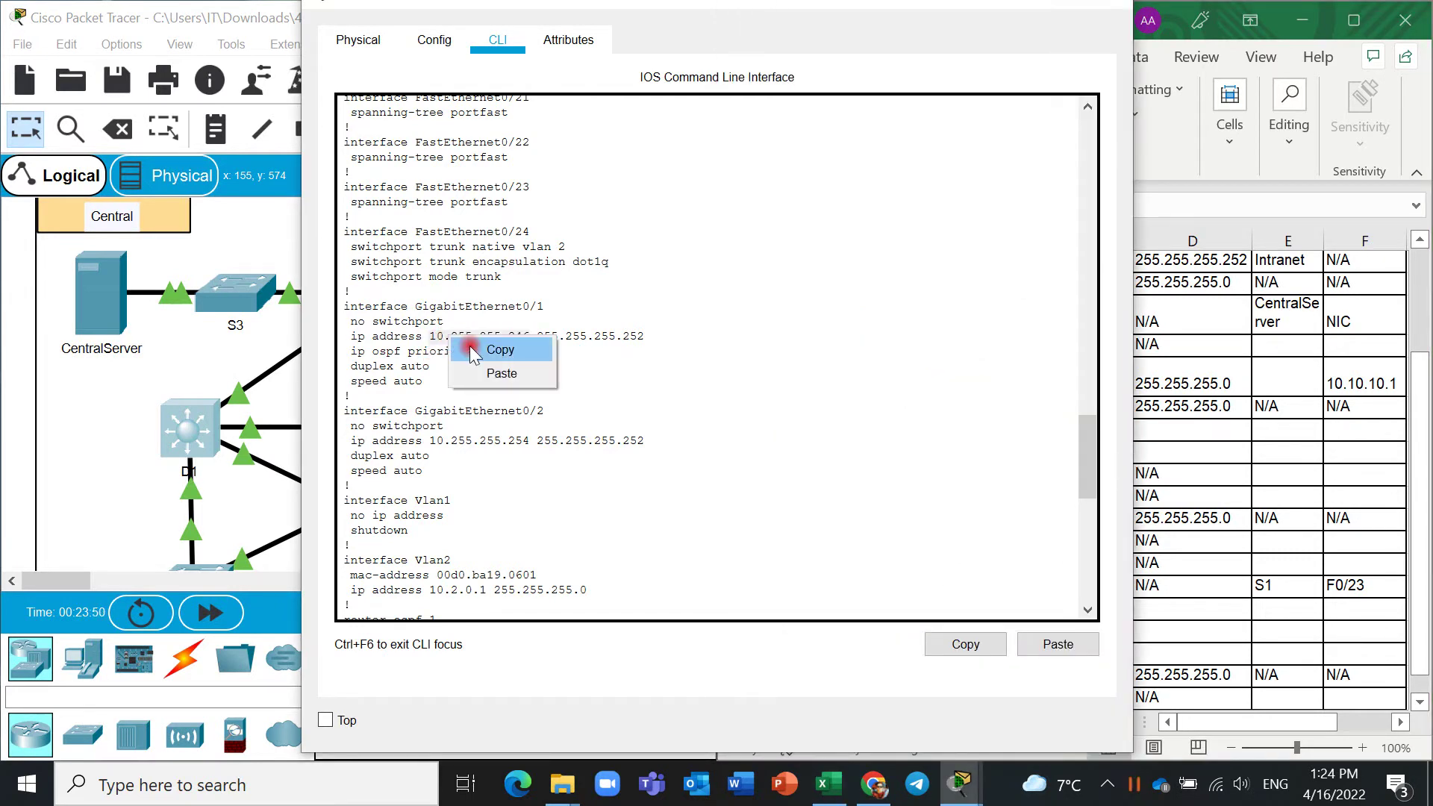
{"action": "left_click", "coordinate": [478, 348]}
{"action": "left_click", "coordinate": [1223, 469]}
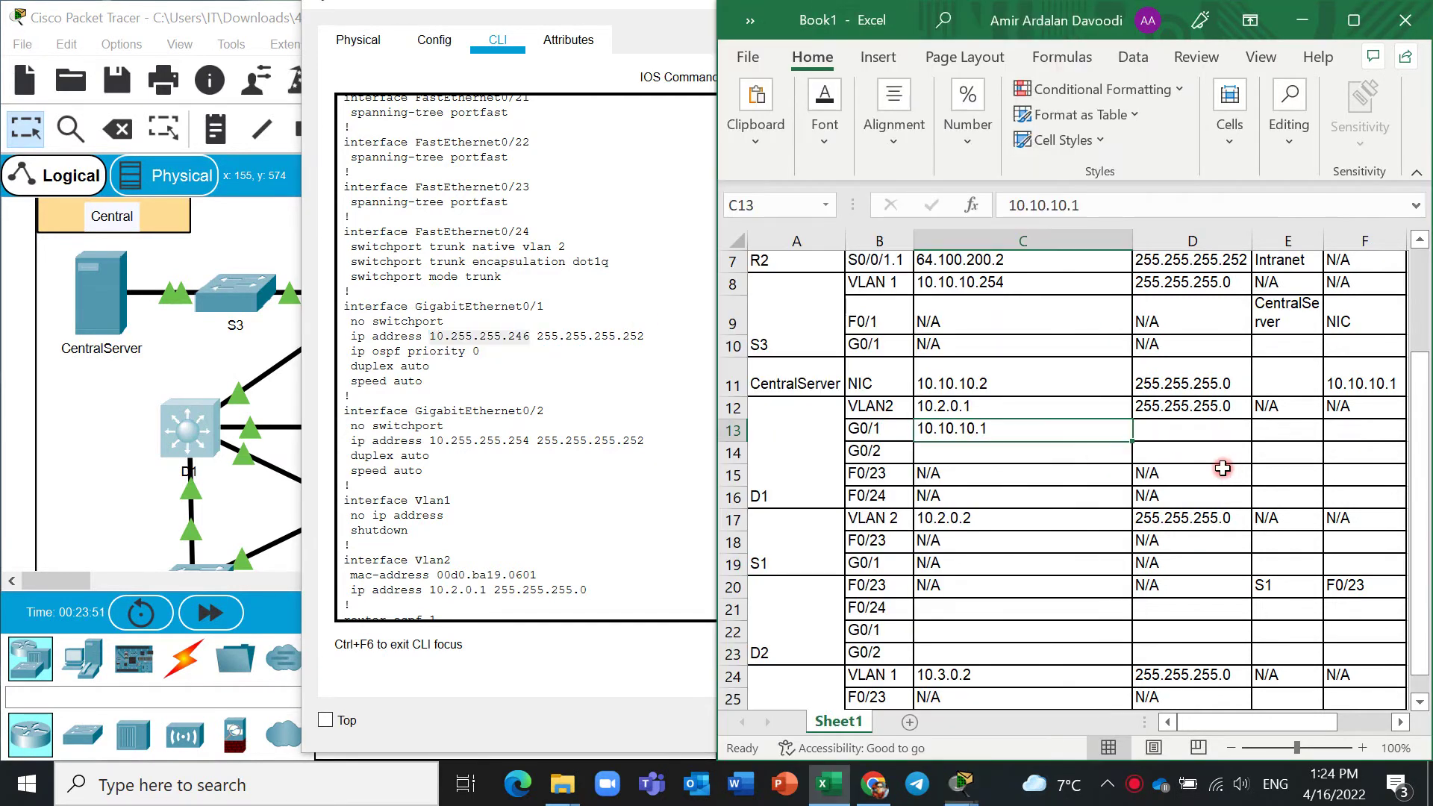
{"action": "left_click", "coordinate": [984, 409]}
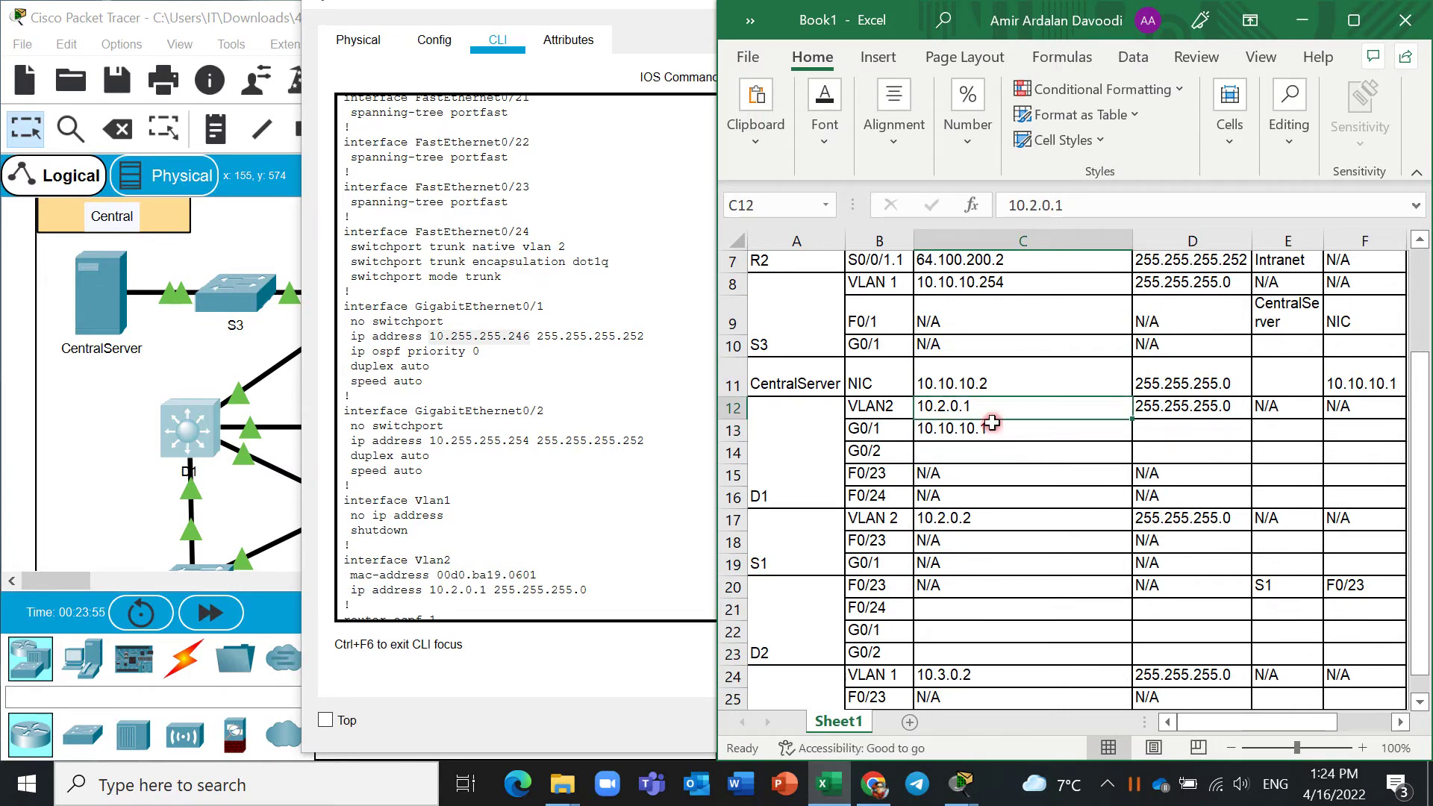
{"action": "left_click", "coordinate": [992, 425]}
{"action": "key", "text": "ctrl+v"}
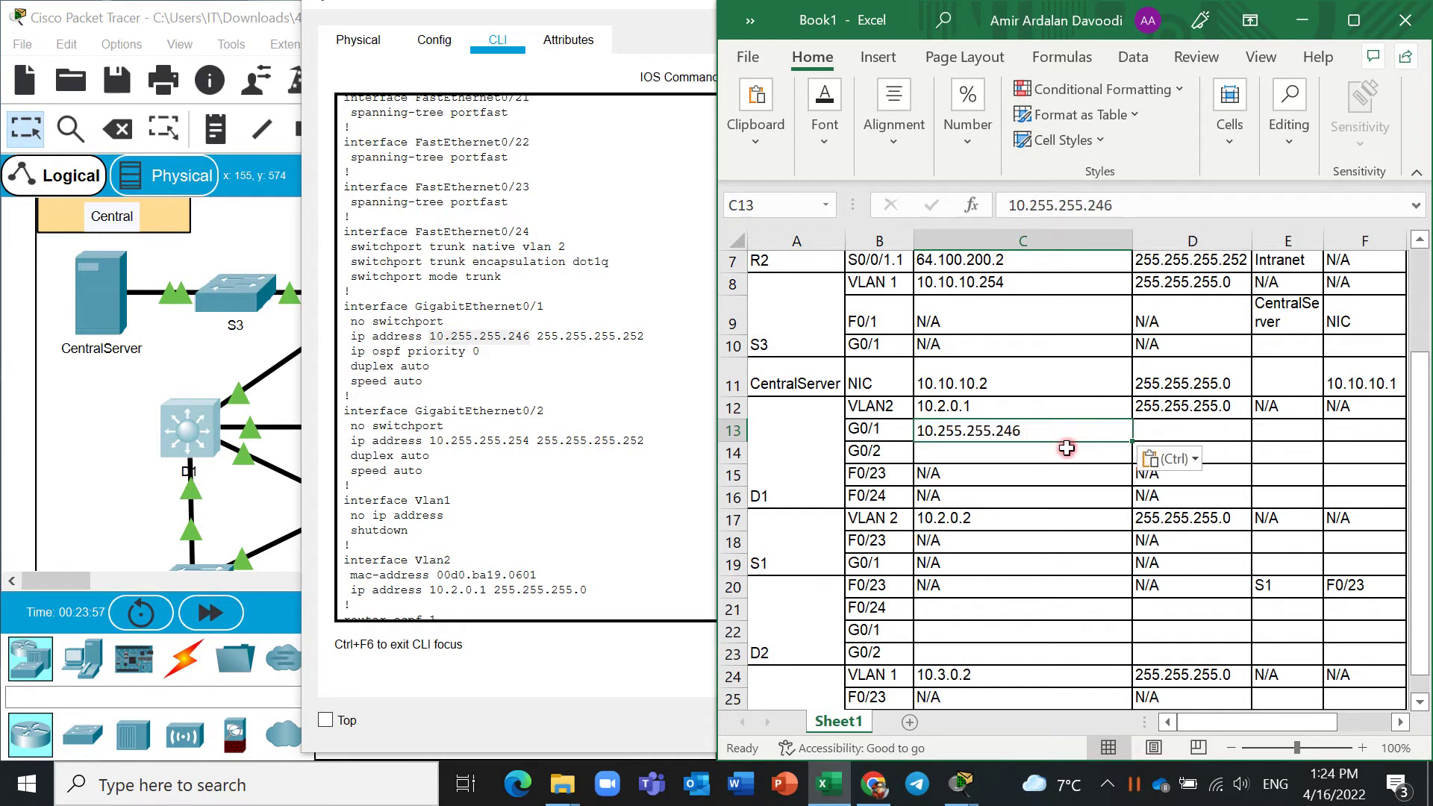
Copy D1's G0/1 mask 255.255.255.252 and select cell D13 for it.
{"action": "left_click", "coordinate": [1163, 433]}
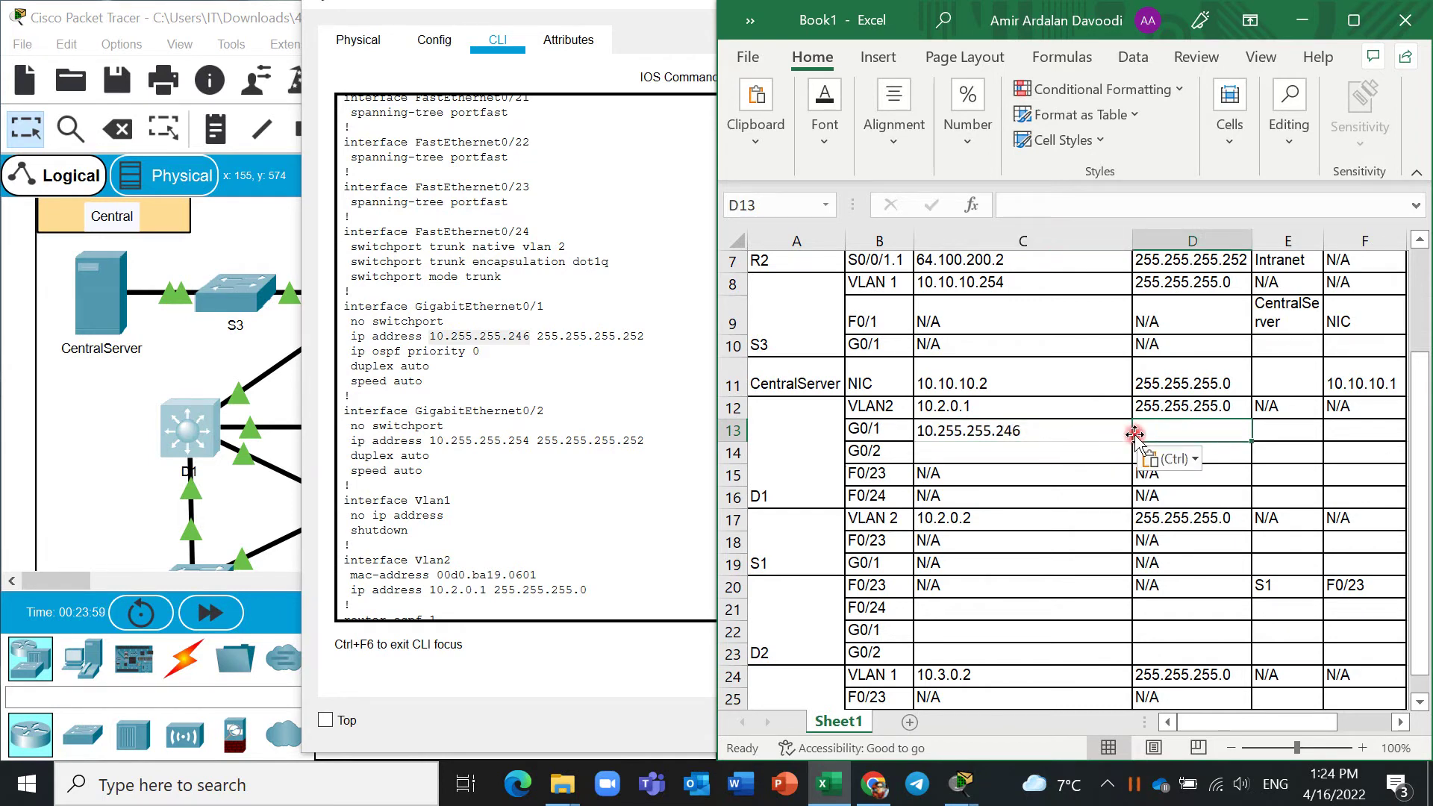
{"action": "left_click_drag", "start_coordinate": [647, 335], "coordinate": [543, 336]}
{"action": "right_click", "coordinate": [566, 344]}
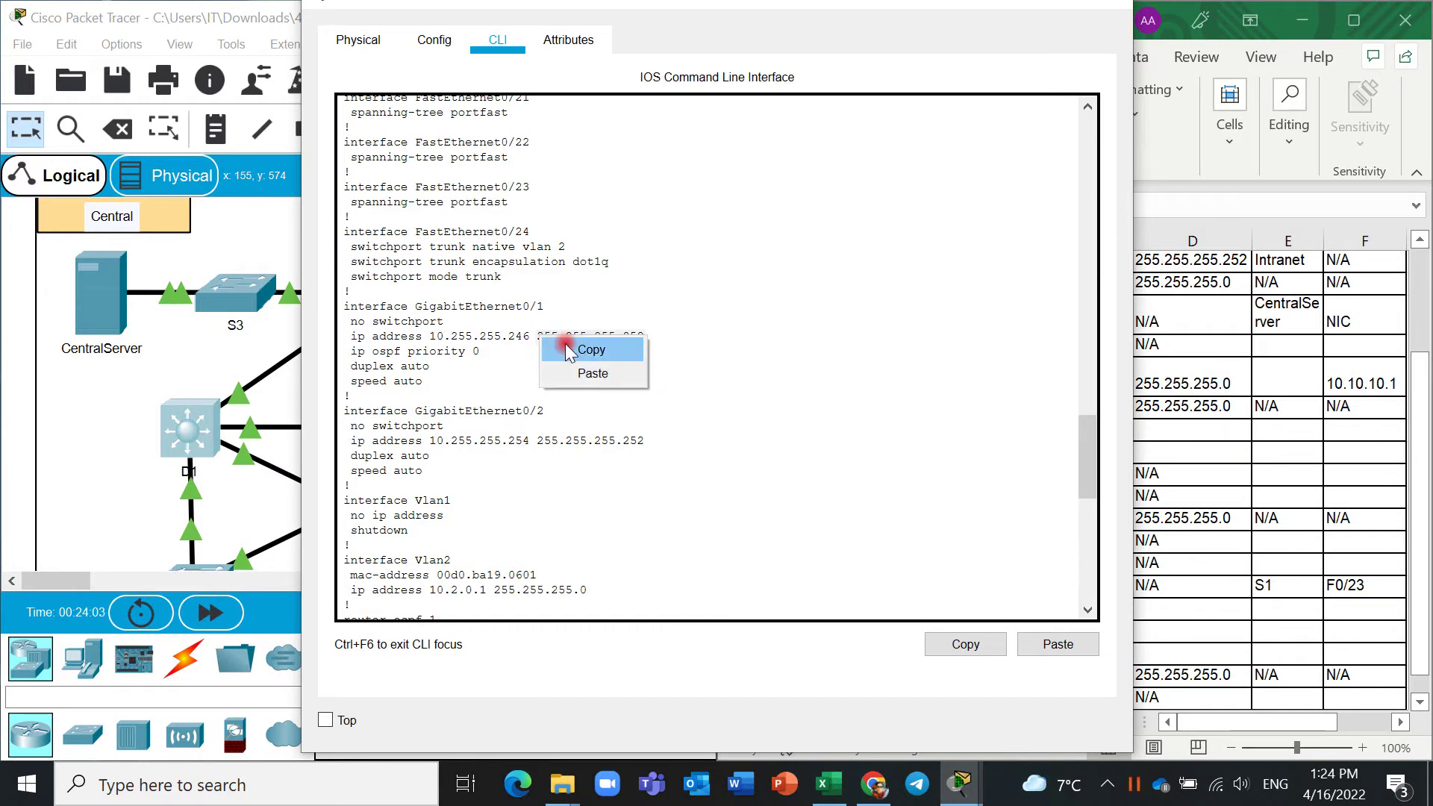
{"action": "left_click", "coordinate": [590, 352]}
{"action": "left_click", "coordinate": [1170, 427]}
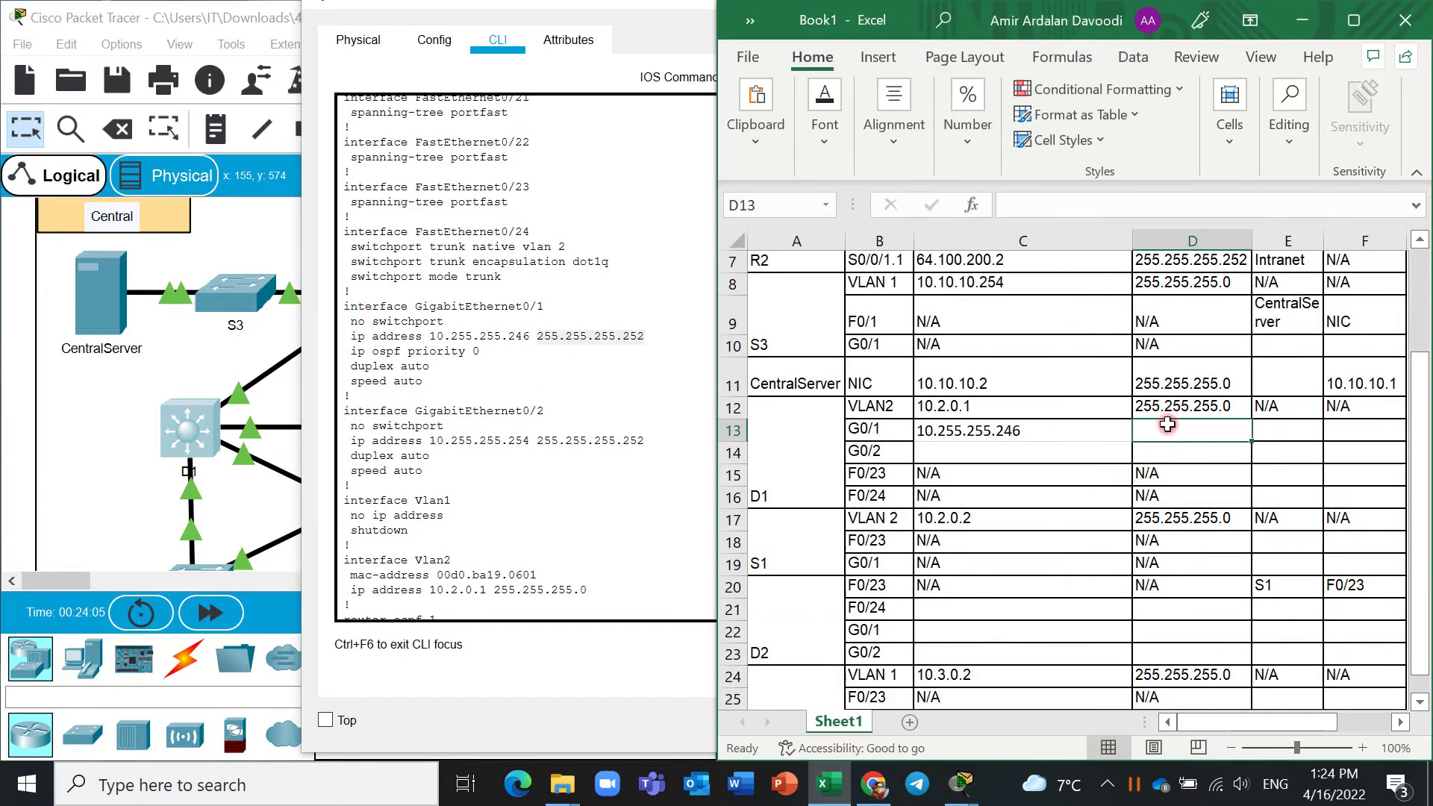
{"action": "scroll", "coordinate": [1168, 424], "scroll_direction": "up", "scroll_amount": 2}
{"action": "left_click", "coordinate": [1169, 422]}
{"action": "left_click", "coordinate": [1193, 590]}
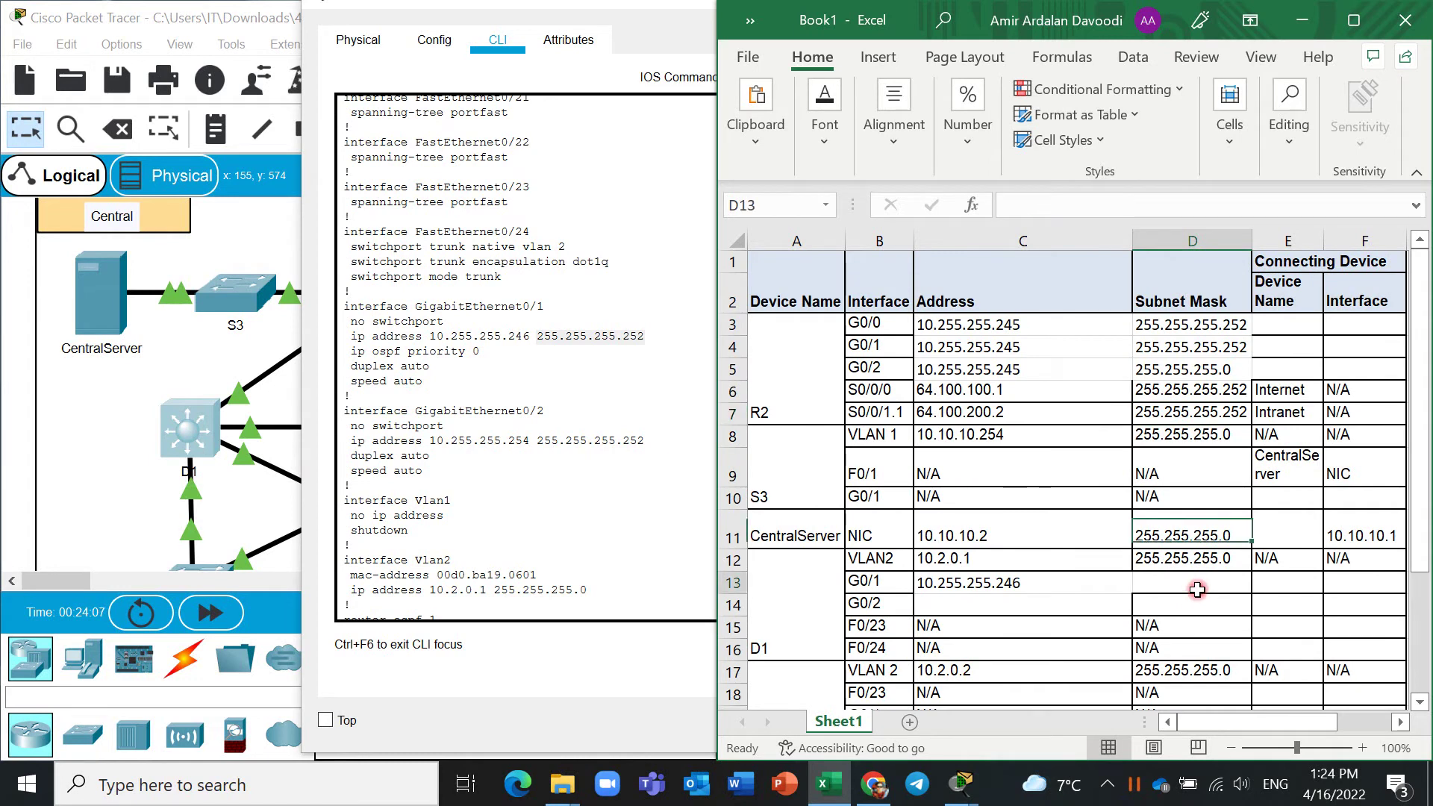
Paste 255.255.255.252 into D13 and D1's G0/2 address 10.255.255.254 into C14.
{"action": "key", "text": "ctrl+v"}
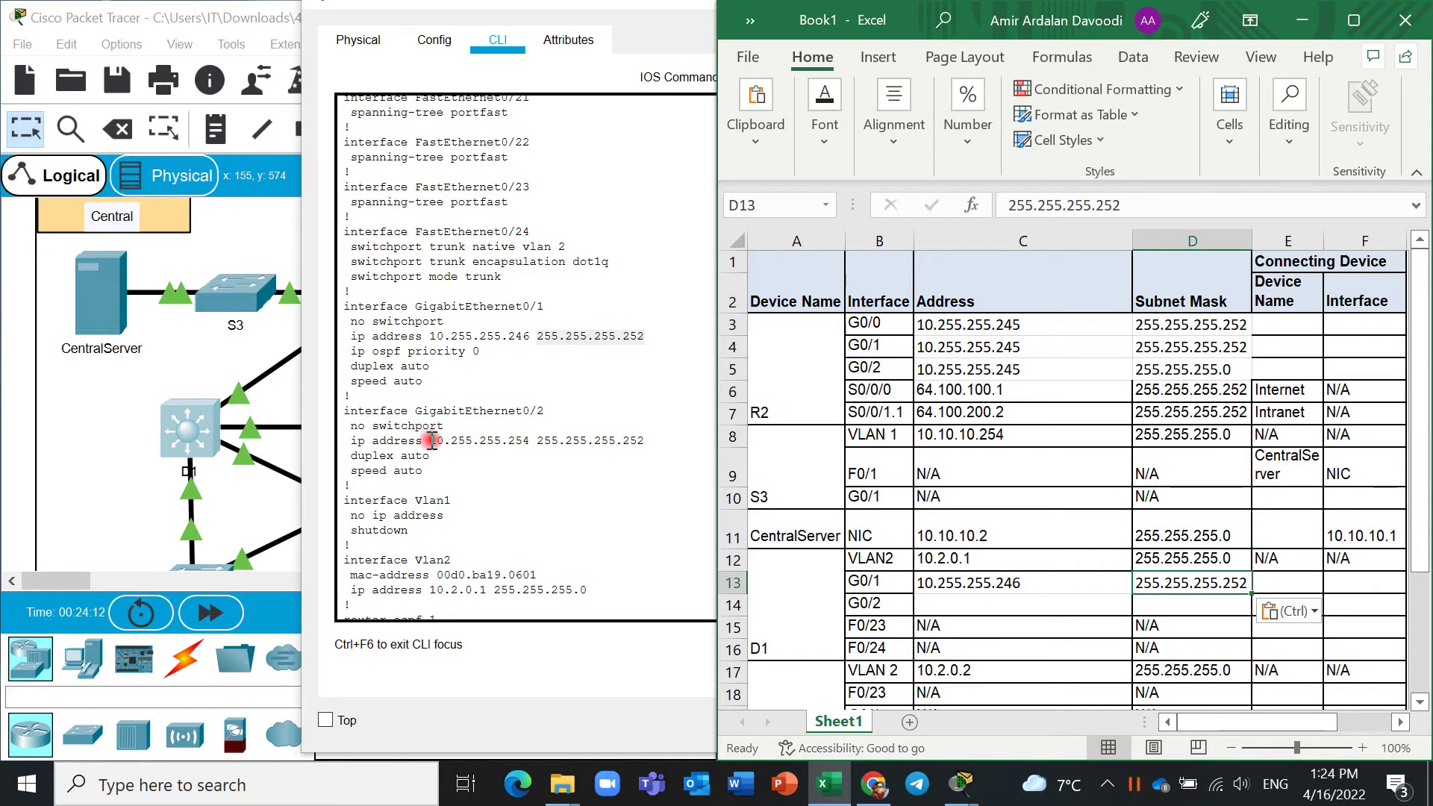
{"action": "left_click_drag", "start_coordinate": [431, 441], "coordinate": [524, 441]}
{"action": "right_click", "coordinate": [515, 441]}
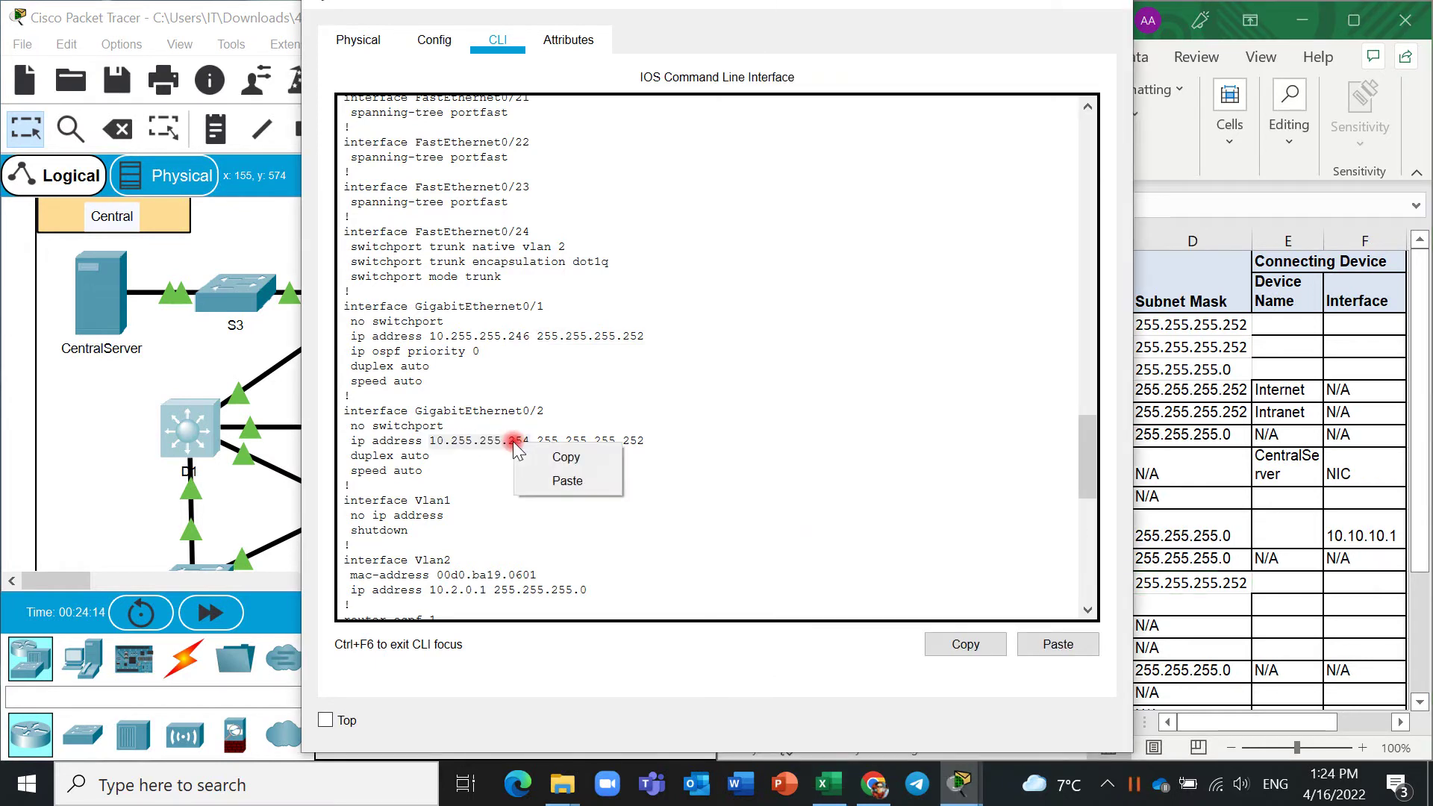
{"action": "left_click", "coordinate": [563, 456]}
{"action": "left_click", "coordinate": [1145, 585]}
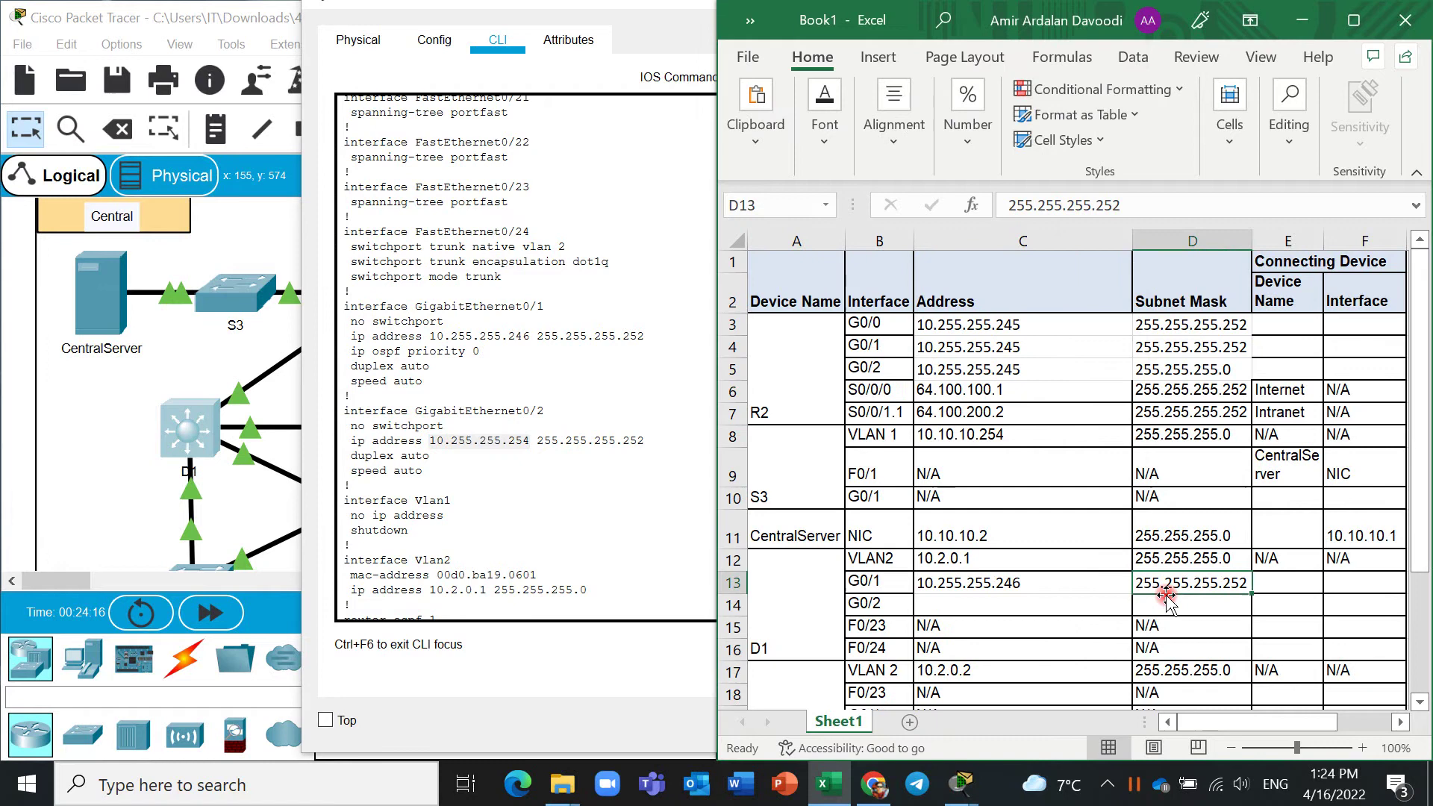
{"action": "left_click", "coordinate": [1057, 600]}
{"action": "key", "text": "ctrl+v"}
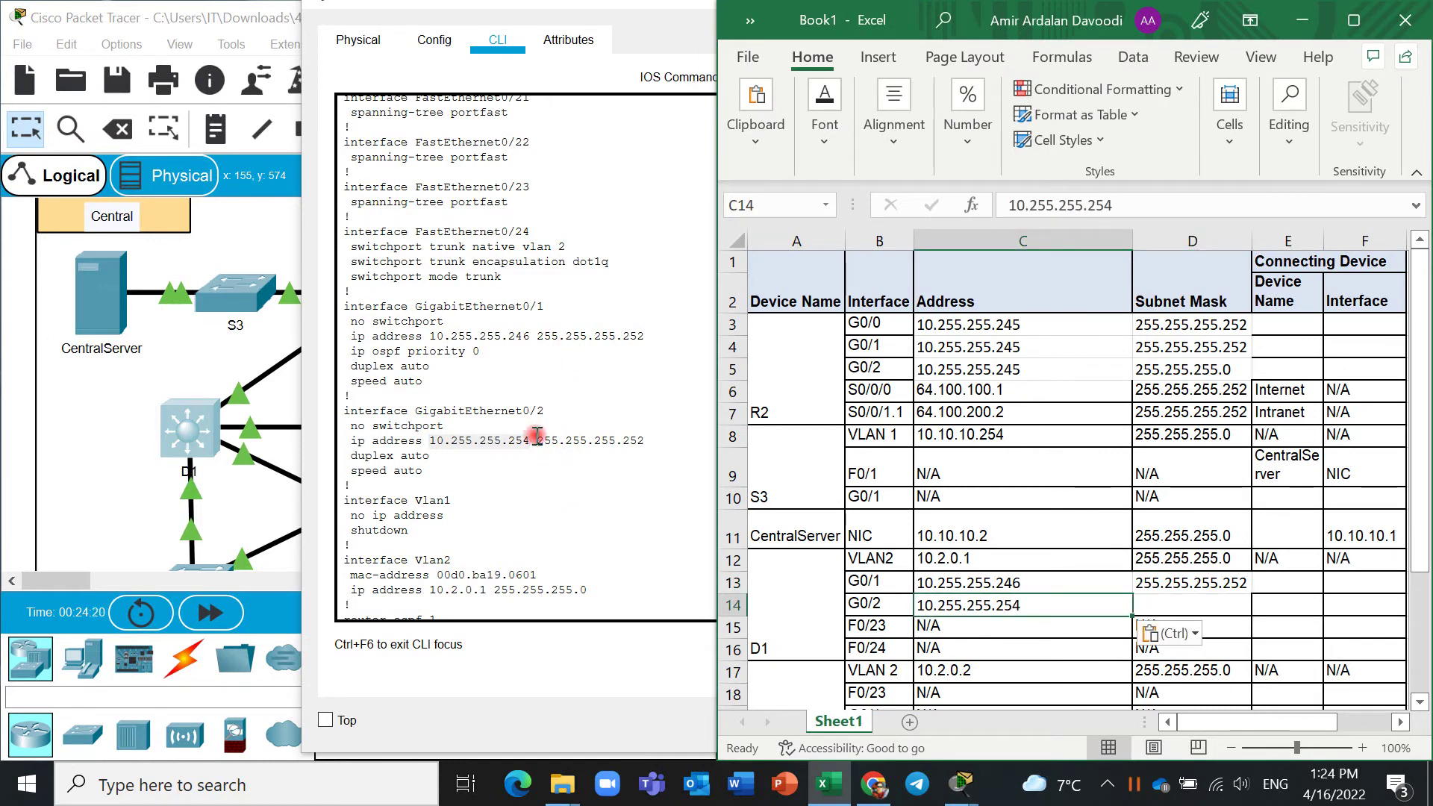
Try copying the G0/2 mask into D14, but 10.255.255.254 lands there instead.
{"action": "left_click_drag", "start_coordinate": [537, 441], "coordinate": [647, 440]}
{"action": "key", "text": "ctrl+c"}
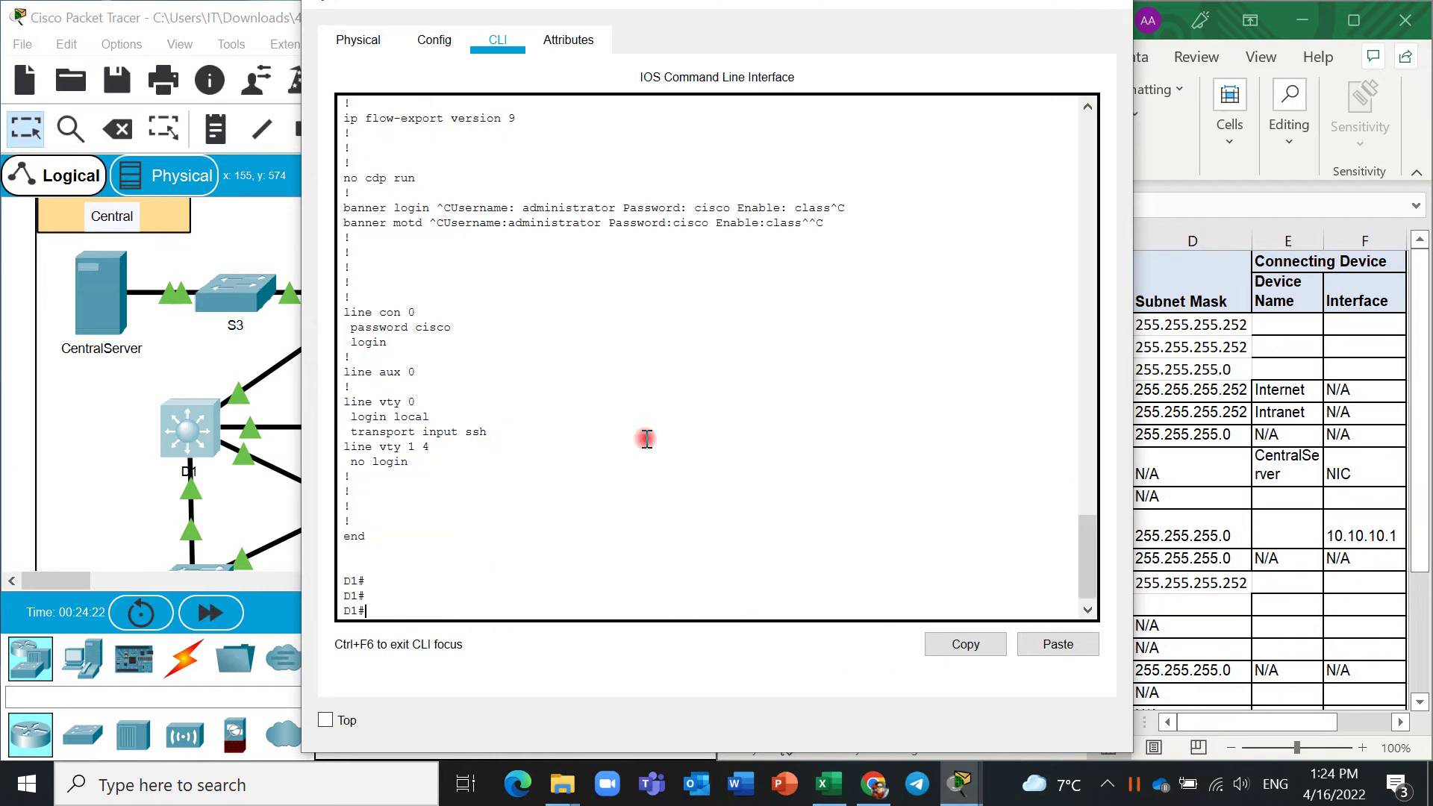
{"action": "key", "text": "alt+Tab"}
{"action": "left_click", "coordinate": [1201, 603]}
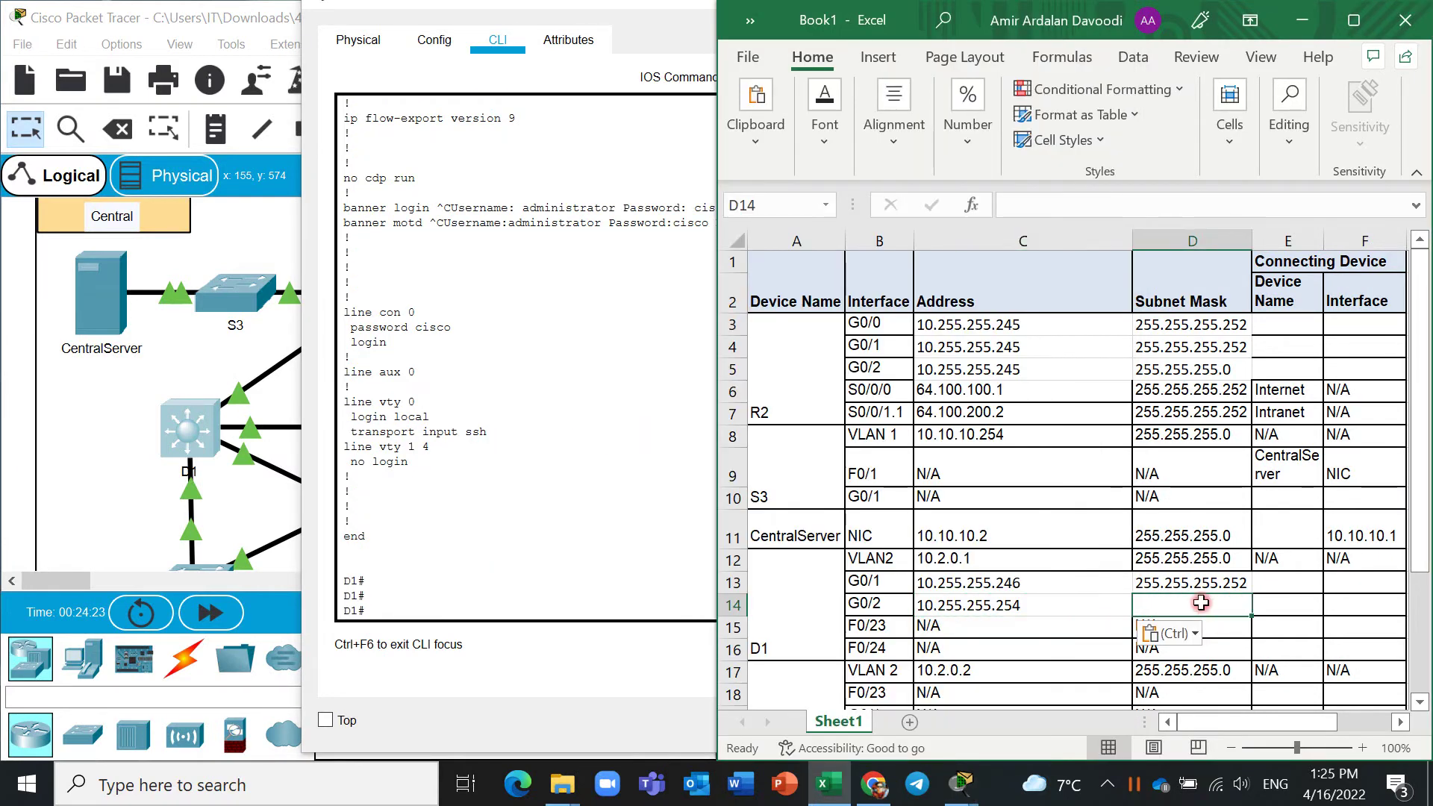
{"action": "key", "text": "ctrl+v"}
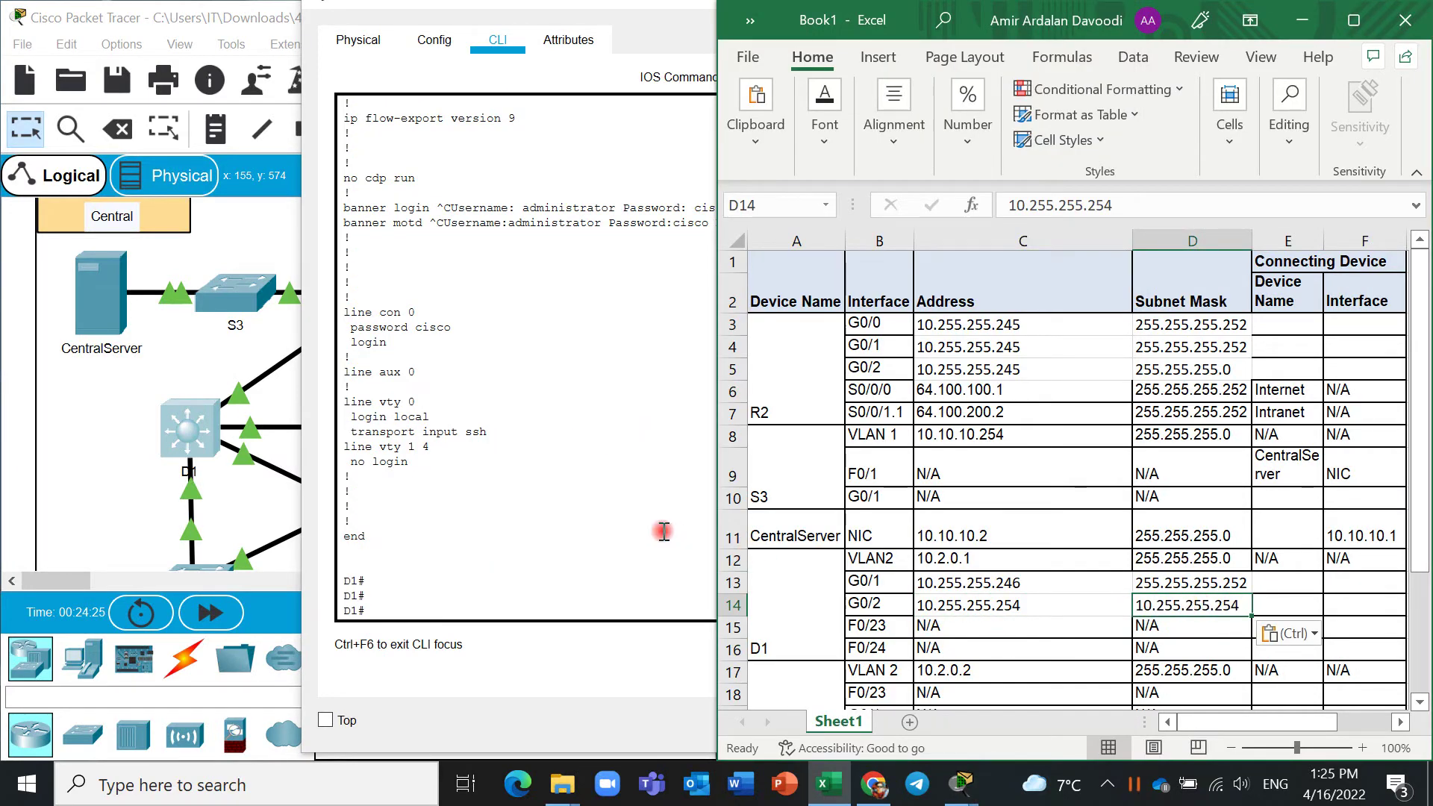
{"action": "left_click", "coordinate": [664, 532]}
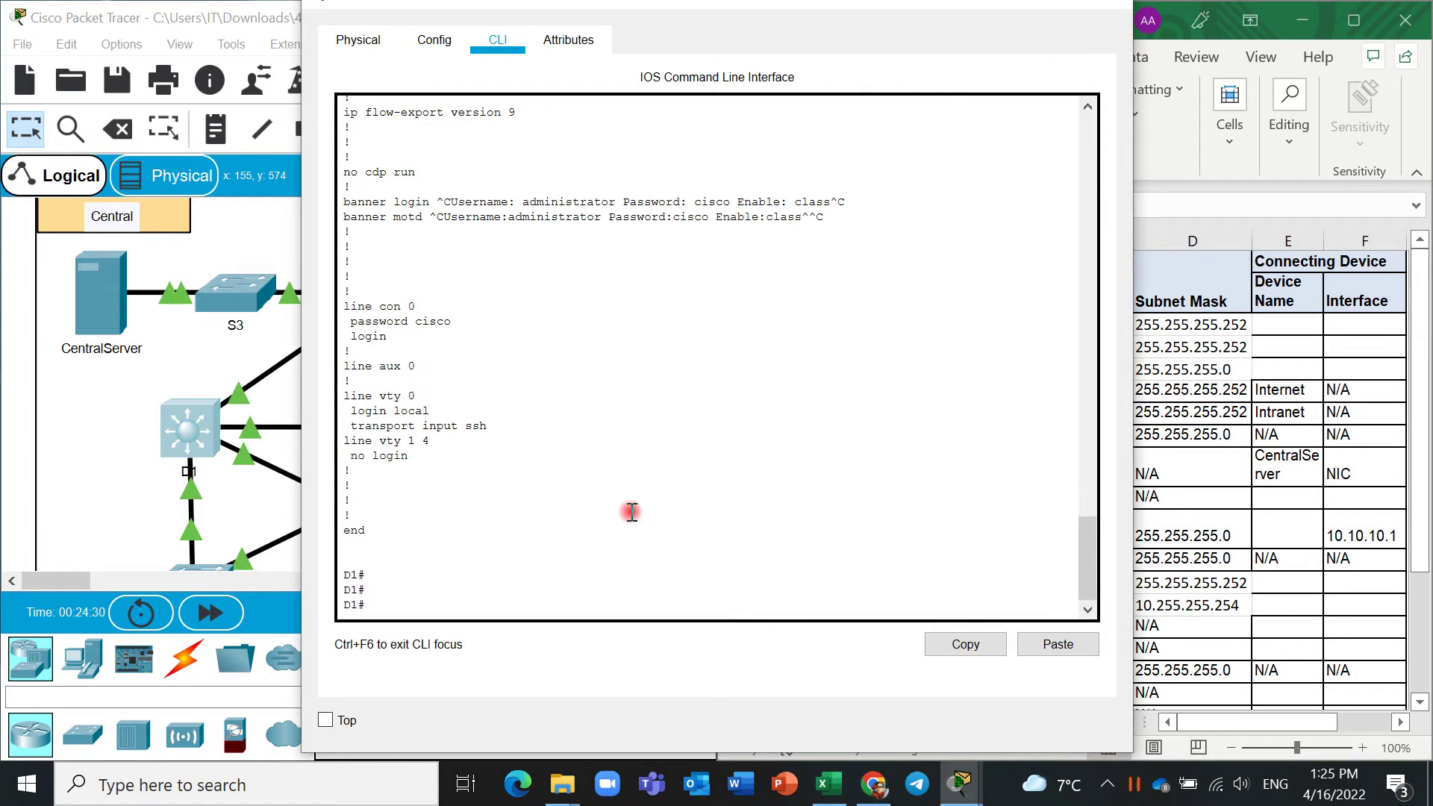
{"action": "scroll", "coordinate": [632, 512], "scroll_direction": "up", "scroll_amount": 3}
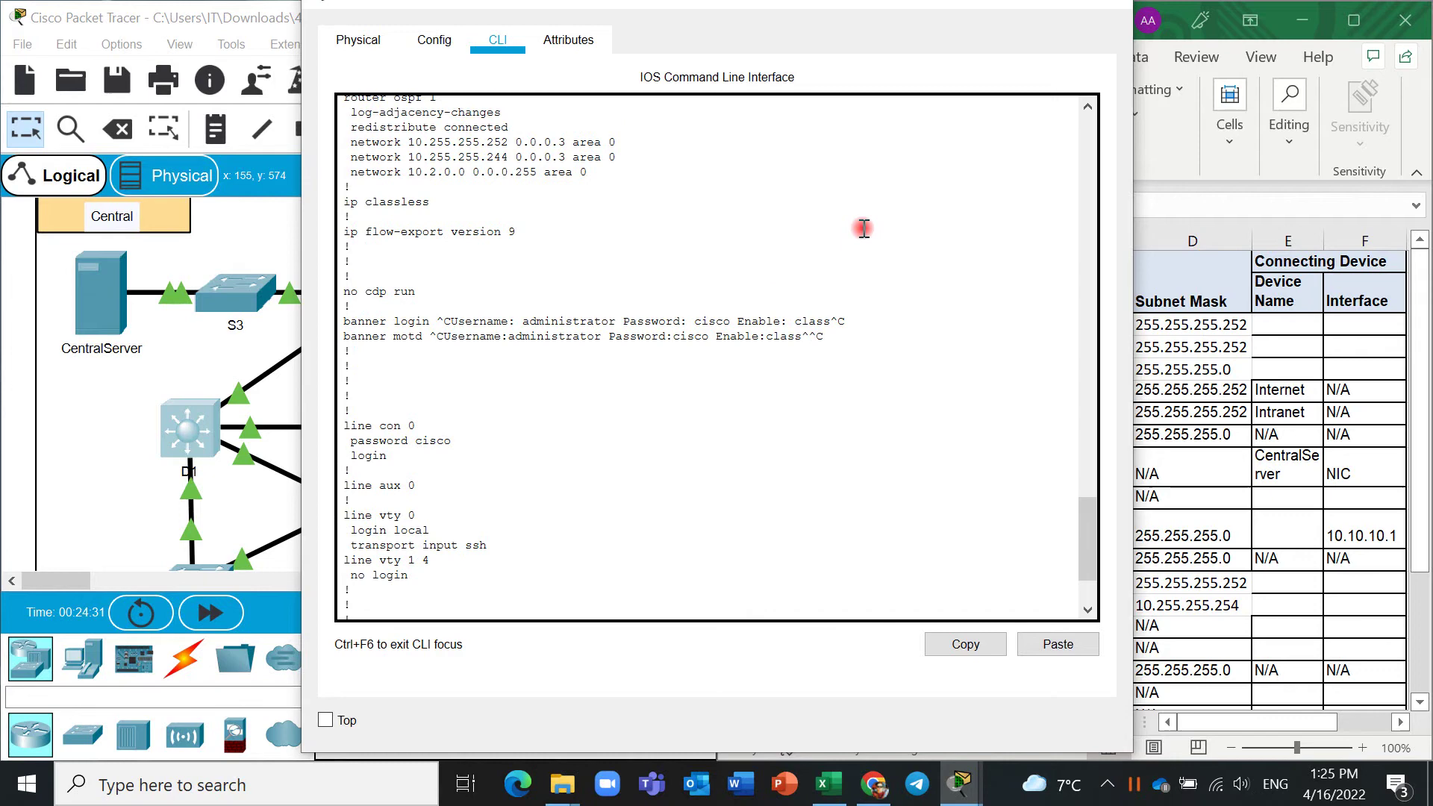
{"action": "scroll", "coordinate": [864, 228], "scroll_direction": "up", "scroll_amount": 3}
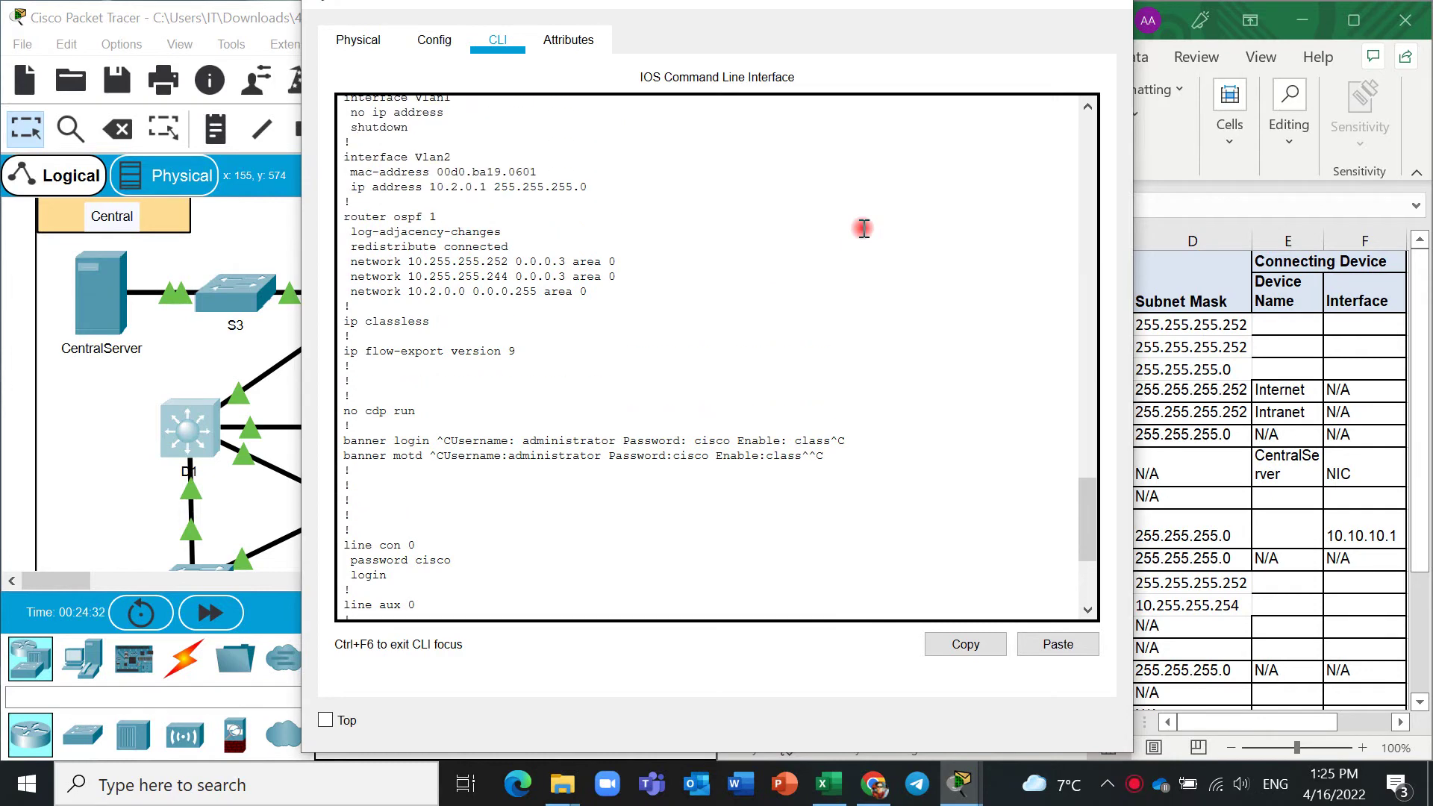
Close D1's CLI window and scroll the table down to D2's rows from cell C16.
{"action": "left_click", "coordinate": [1039, 4]}
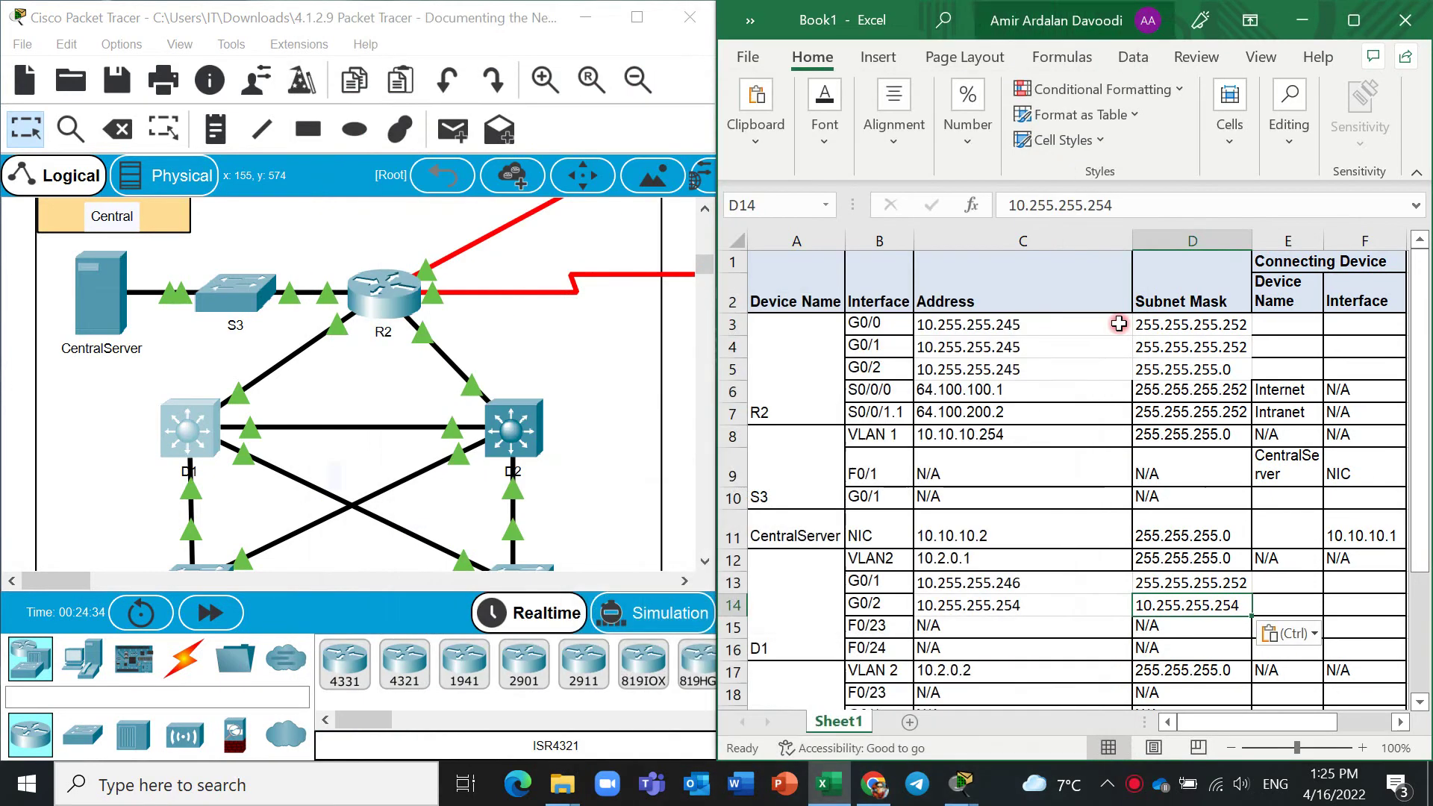
{"action": "left_click", "coordinate": [1033, 646]}
{"action": "scroll", "coordinate": [1033, 641], "scroll_direction": "down", "scroll_amount": 3}
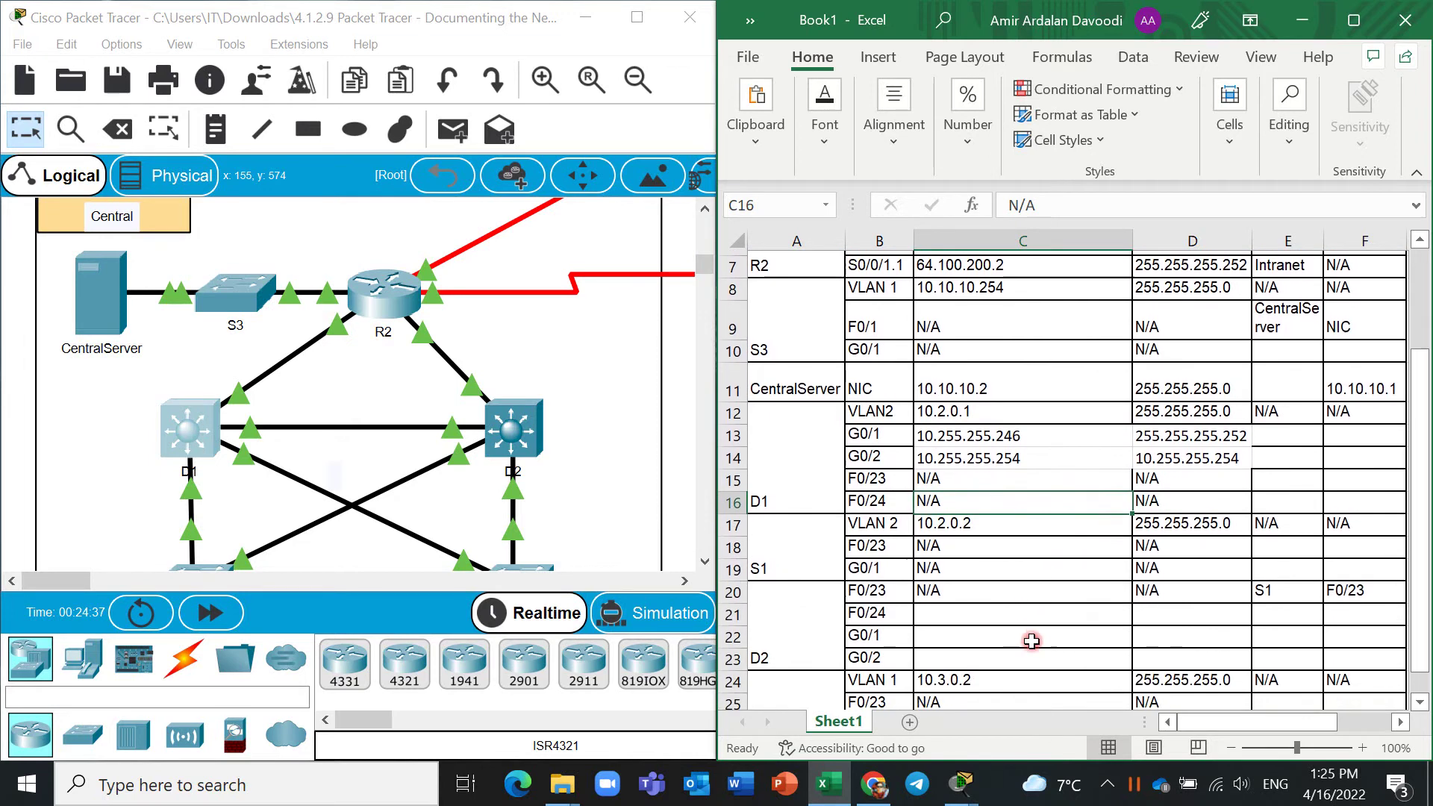
{"action": "scroll", "coordinate": [1032, 641], "scroll_direction": "down", "scroll_amount": 1}
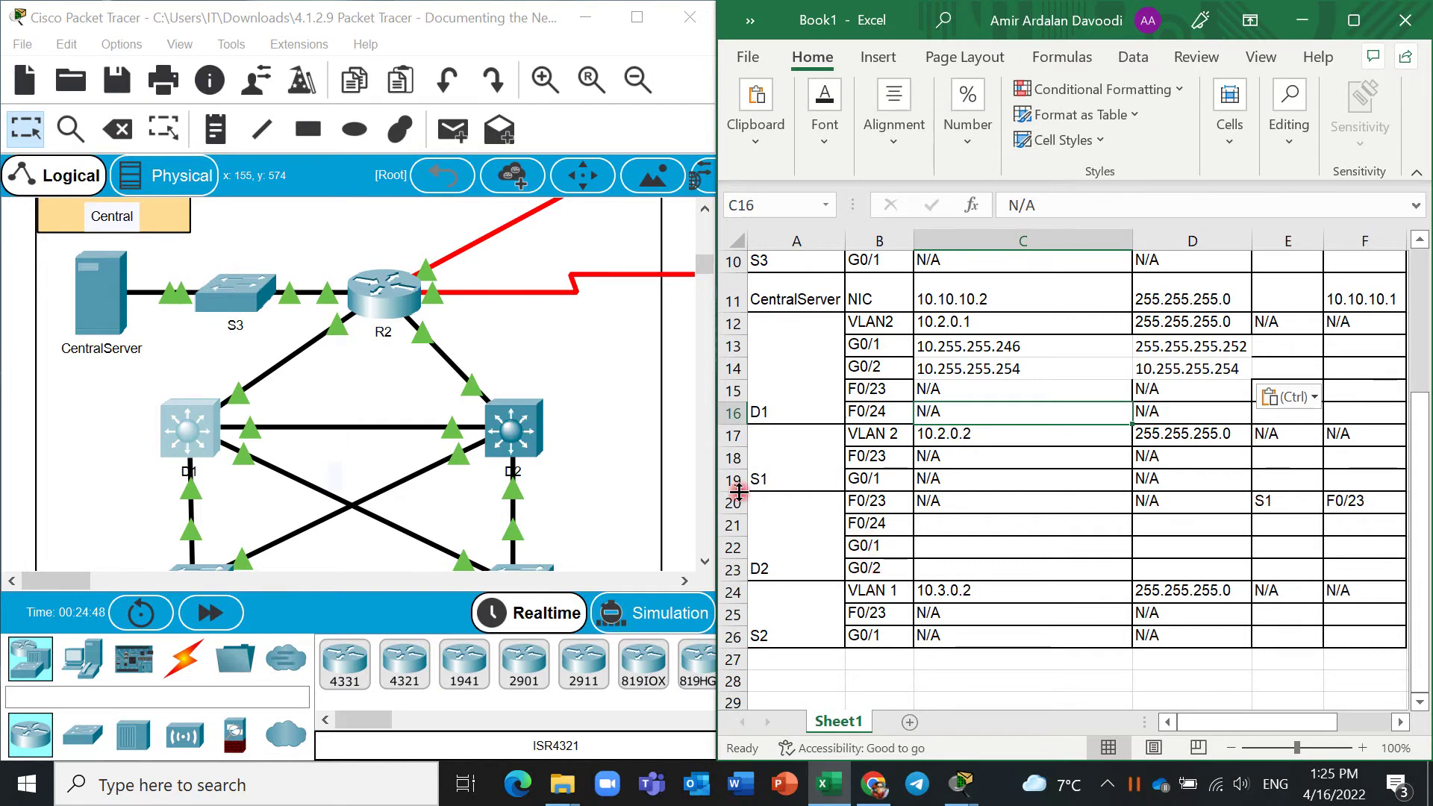
Open D2's CLI and log in with the console password, then en and the enable password.
{"action": "left_click", "coordinate": [515, 431]}
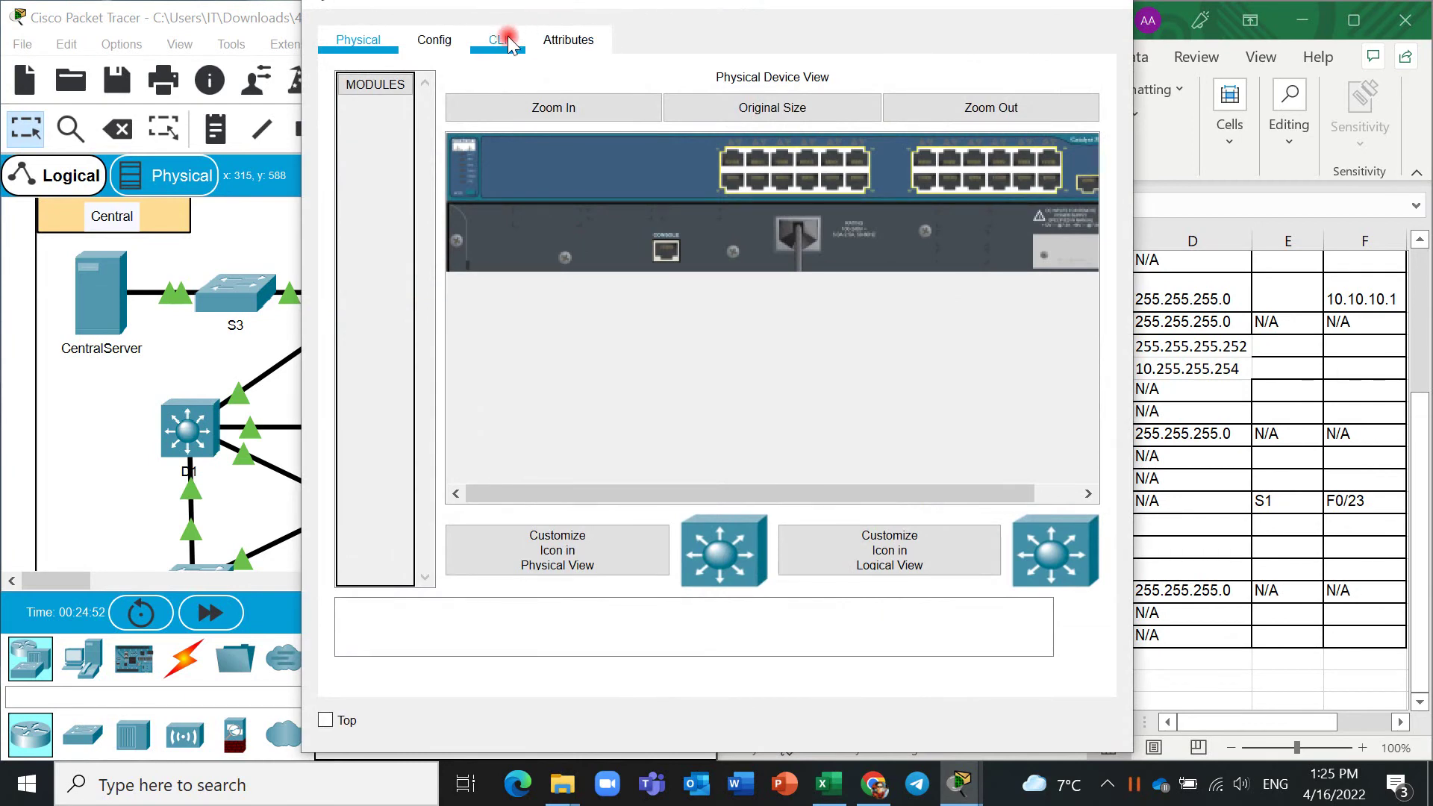
{"action": "left_click", "coordinate": [434, 40]}
{"action": "left_click", "coordinate": [415, 397]}
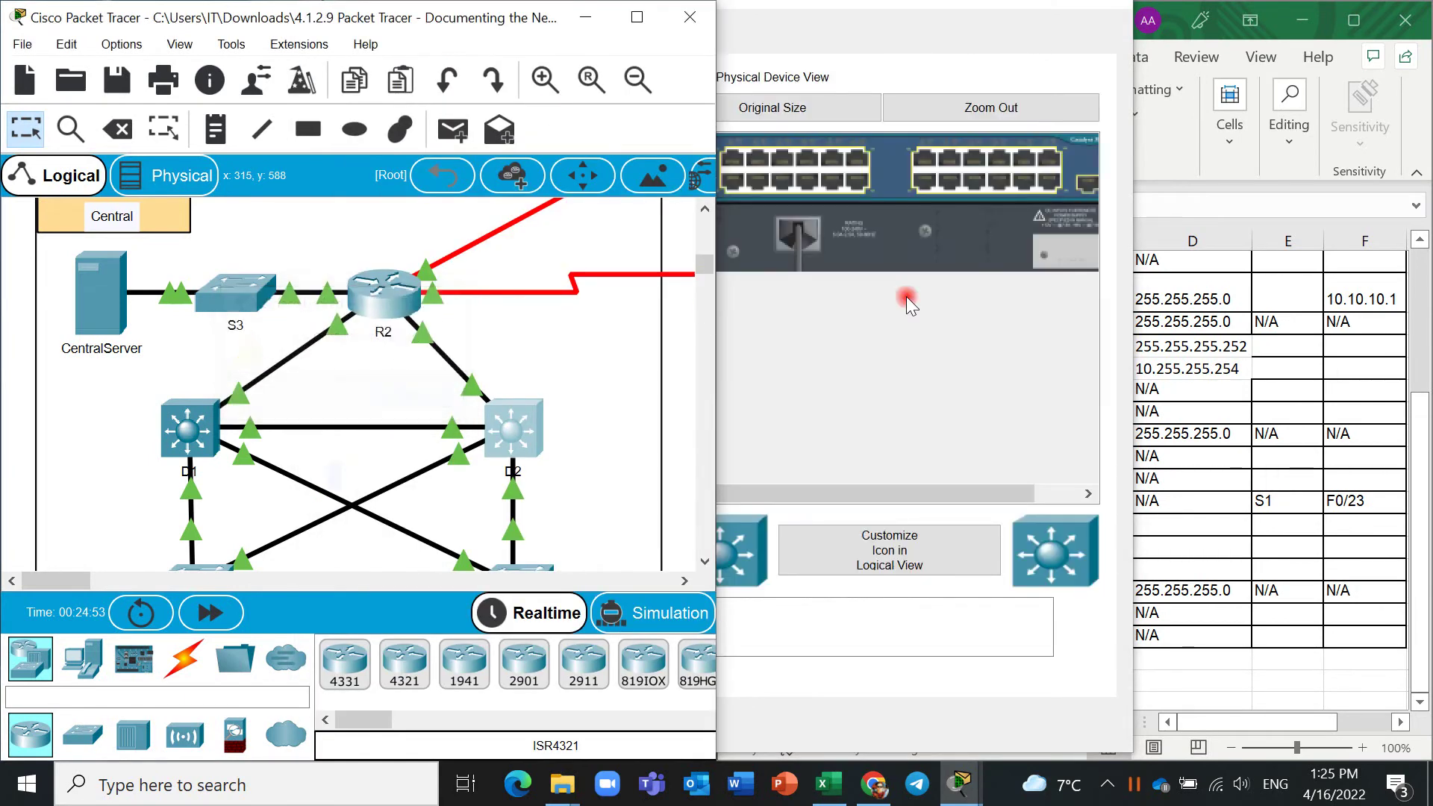
{"action": "left_click", "coordinate": [498, 39]}
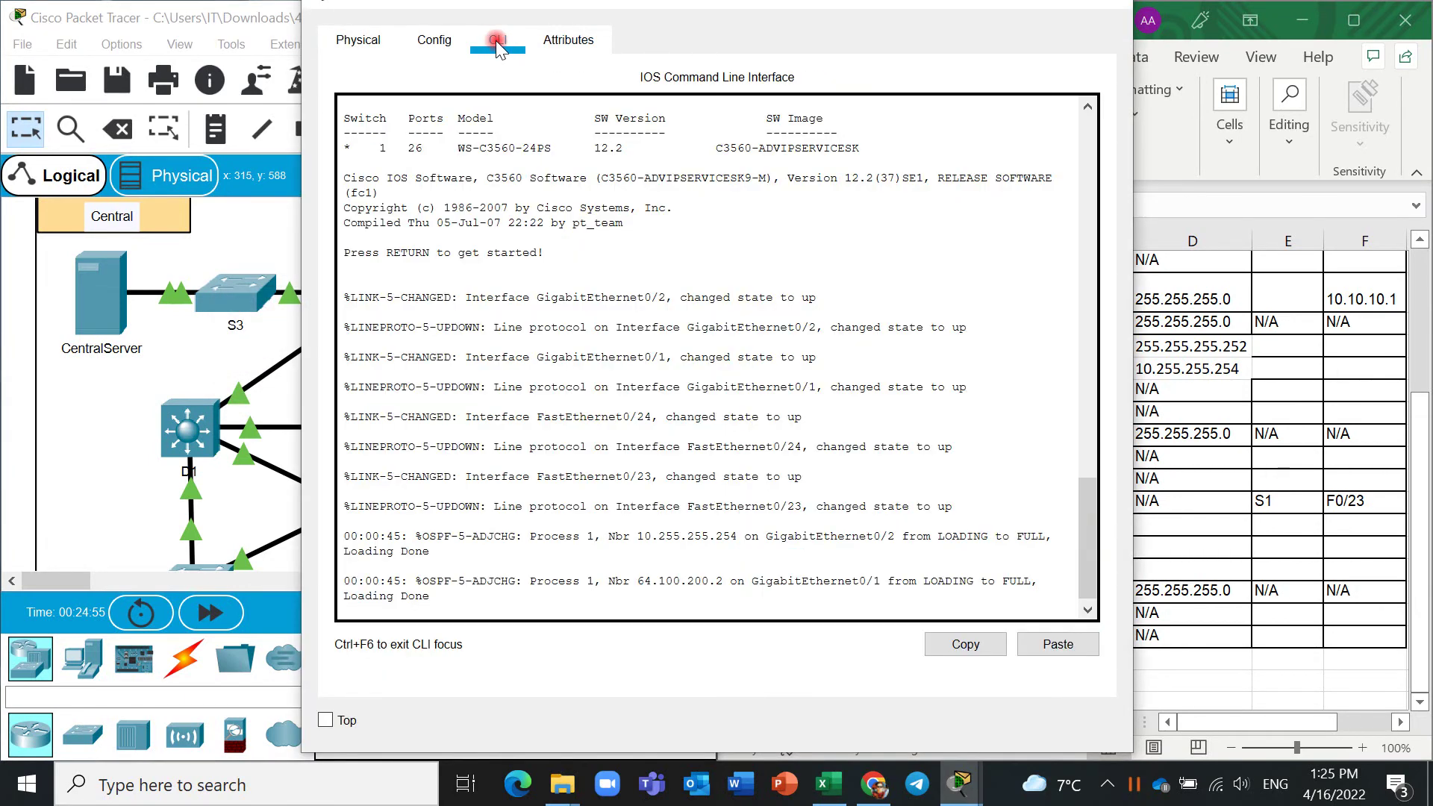
{"action": "key", "text": "ctrl+v"}
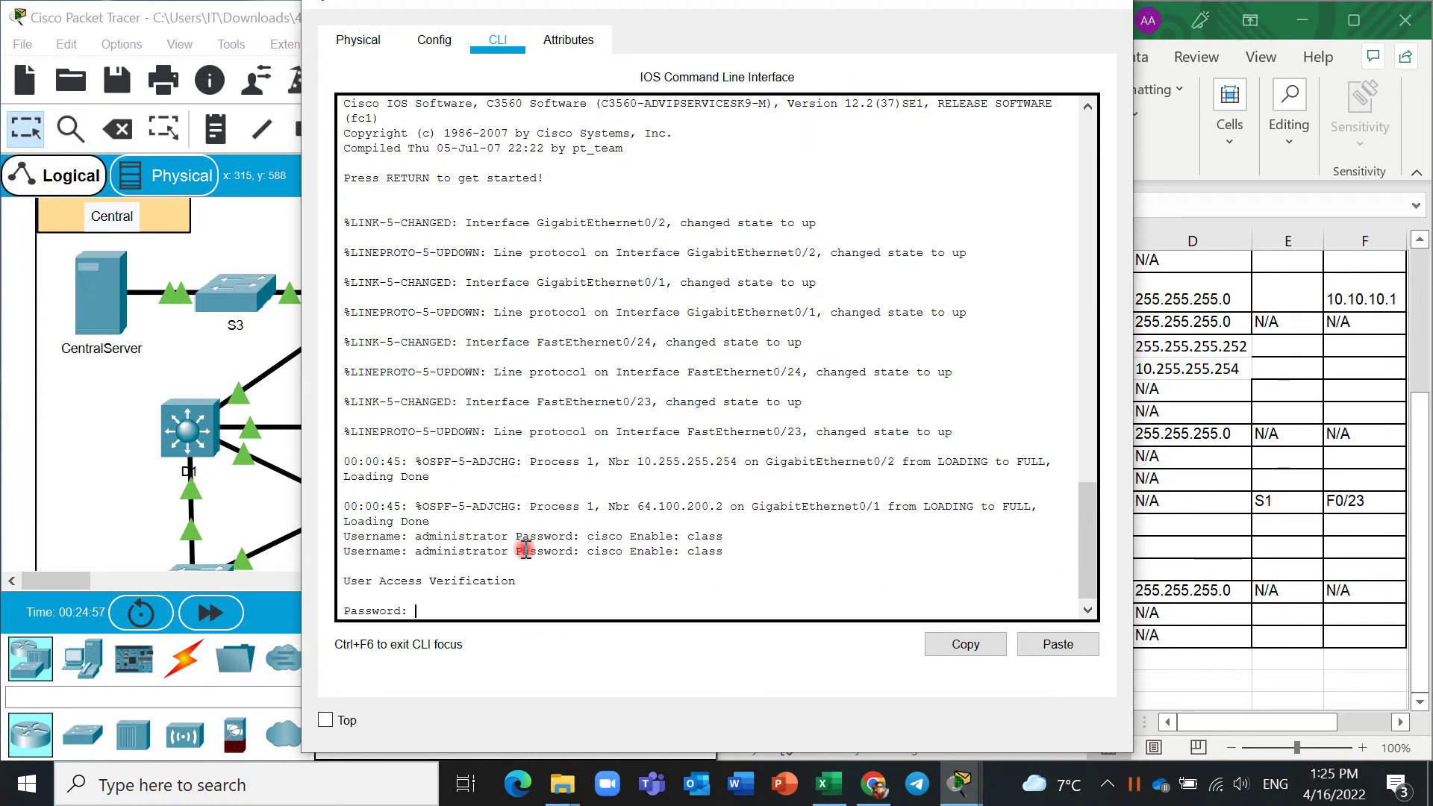
{"action": "type", "text": "cisco"}
{"action": "key", "text": "Return"}
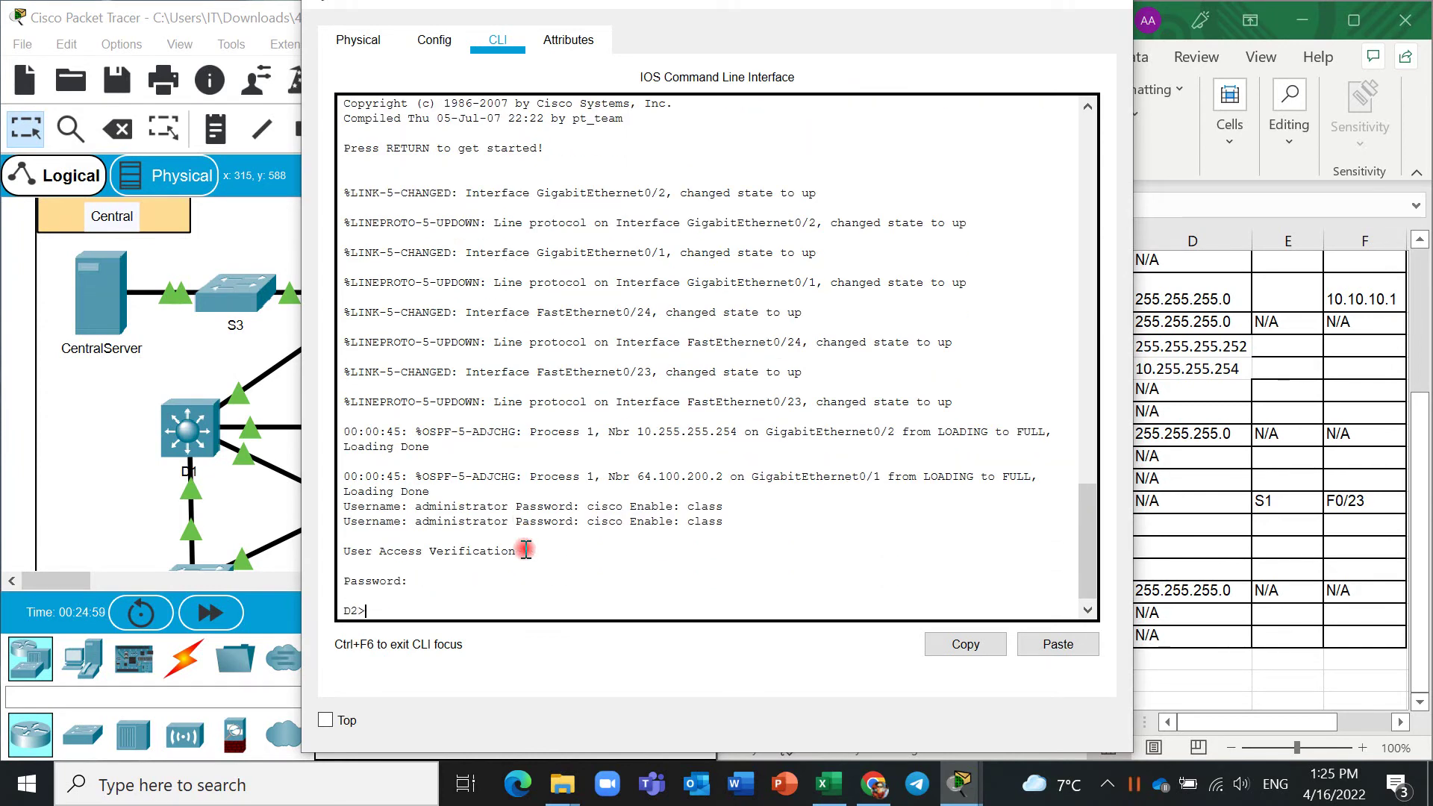
{"action": "type", "text": "en"}
{"action": "key", "text": "Return"}
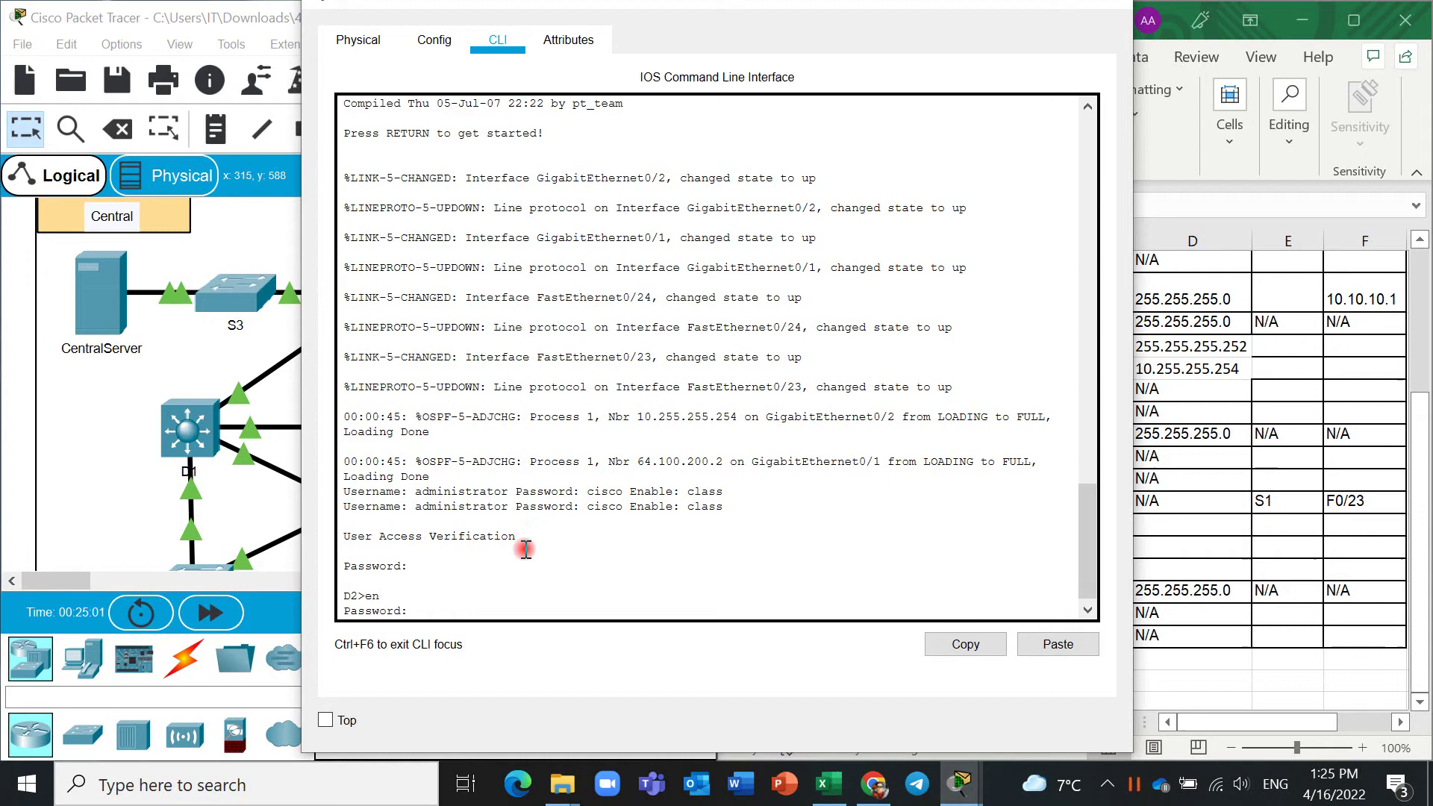
{"action": "type", "text": "class"}
{"action": "key", "text": "Return"}
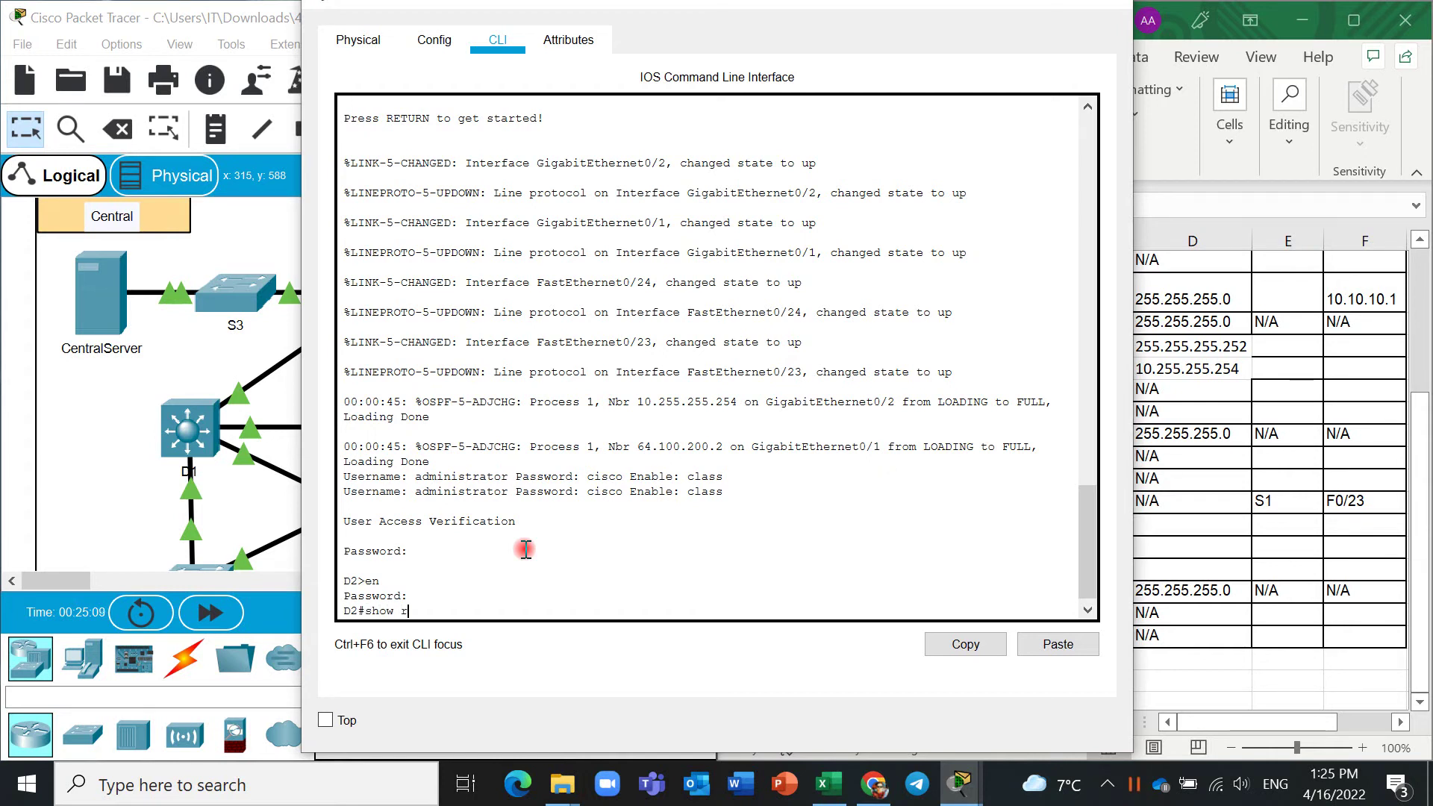
Run show running-config on D2 and page back up to its interface addresses.
{"action": "type", "text": "show run"}
{"action": "key", "text": "Tab"}
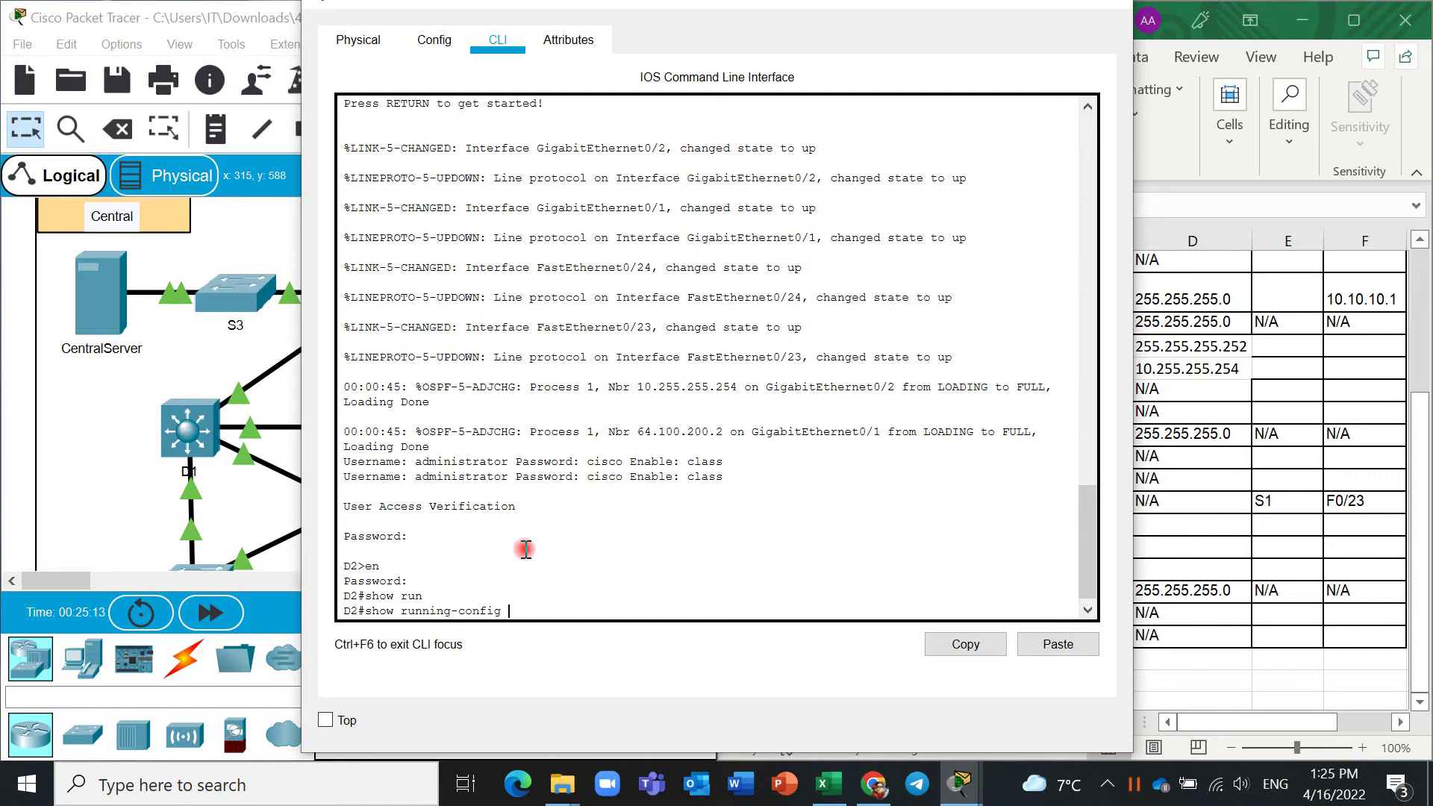
{"action": "key", "text": "Return"}
{"action": "key", "text": "space"}
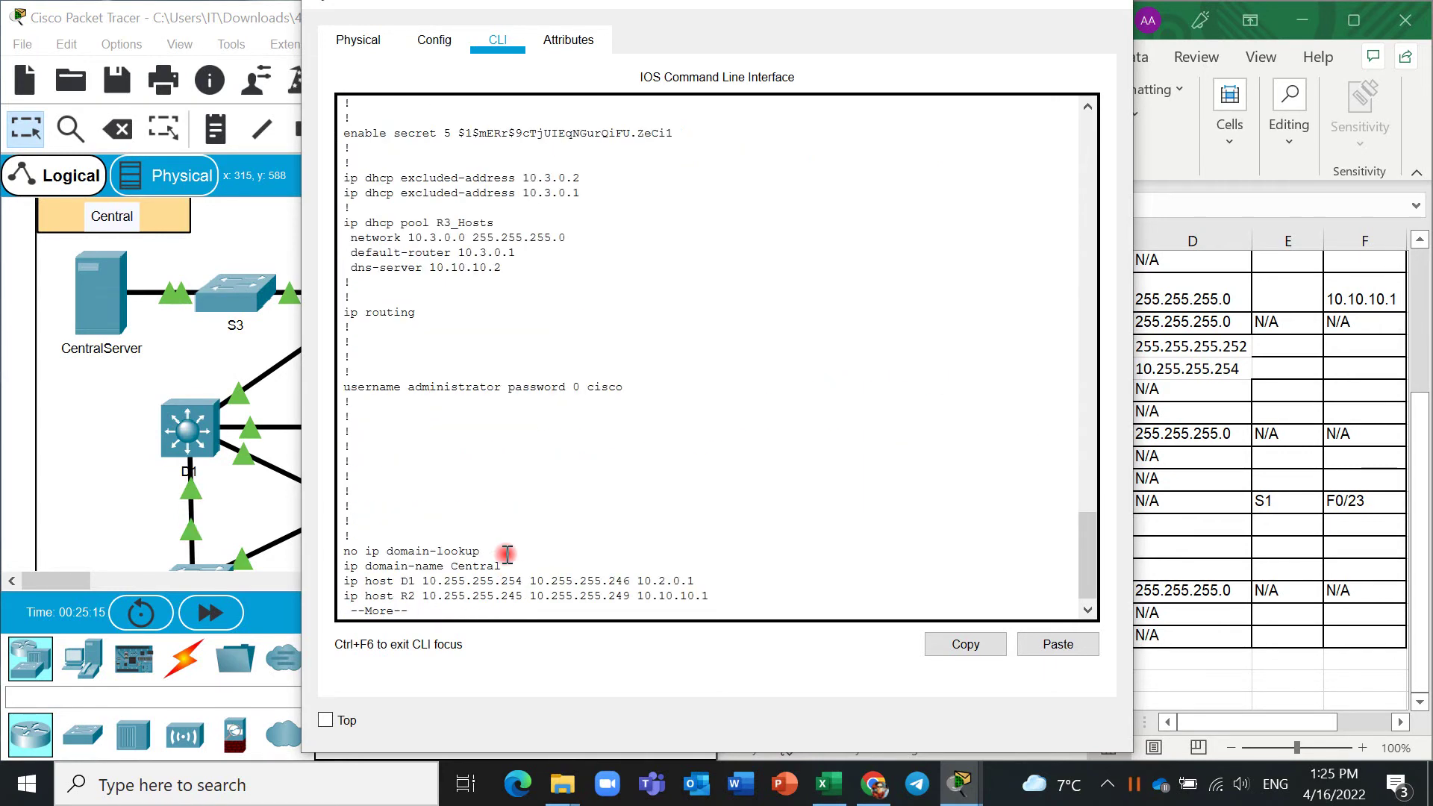
{"action": "key", "text": "space"}
{"action": "key", "text": "space"}
{"action": "key", "text": "space"}
{"action": "key", "text": "space"}
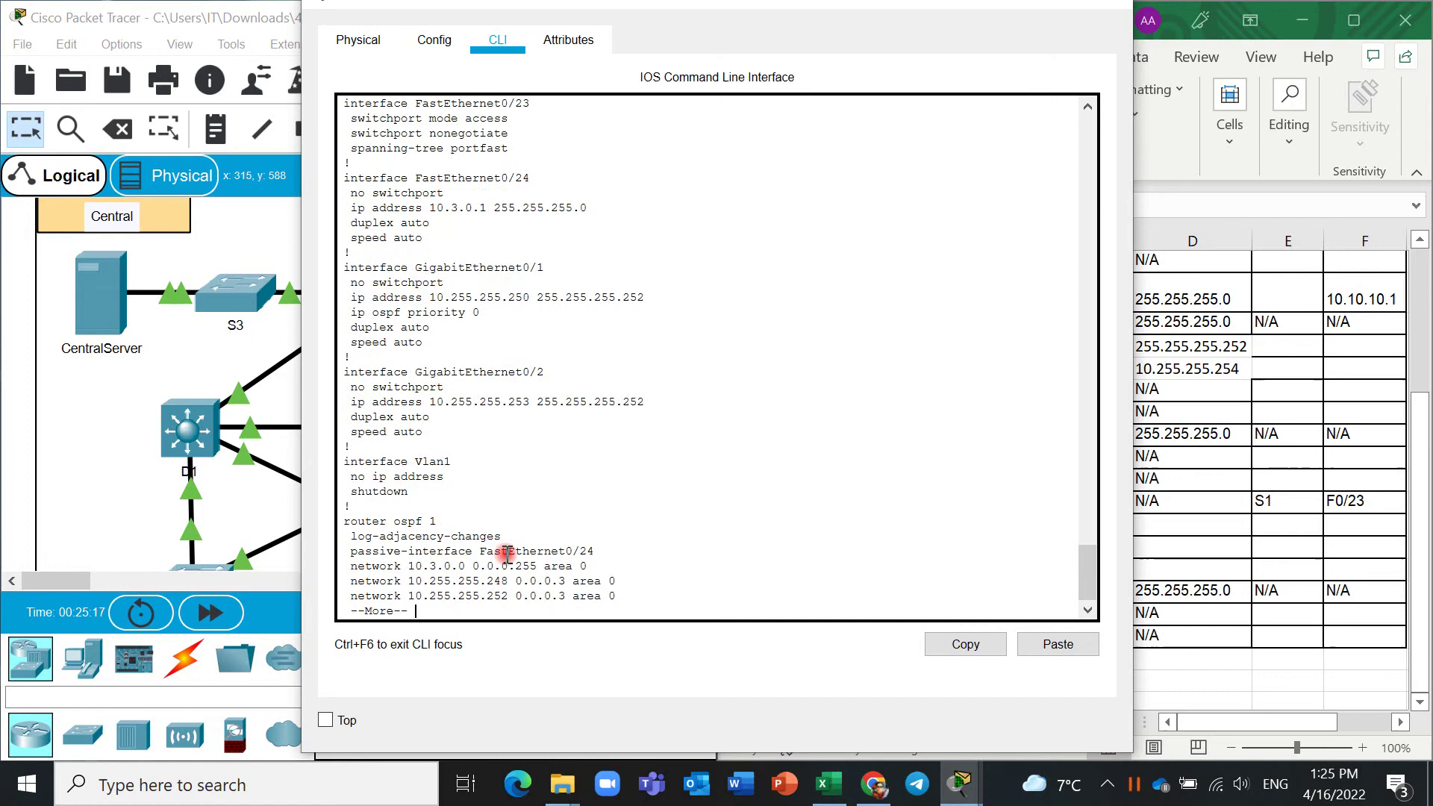
{"action": "key", "text": "space"}
{"action": "scroll", "coordinate": [515, 523], "scroll_direction": "up", "scroll_amount": 12}
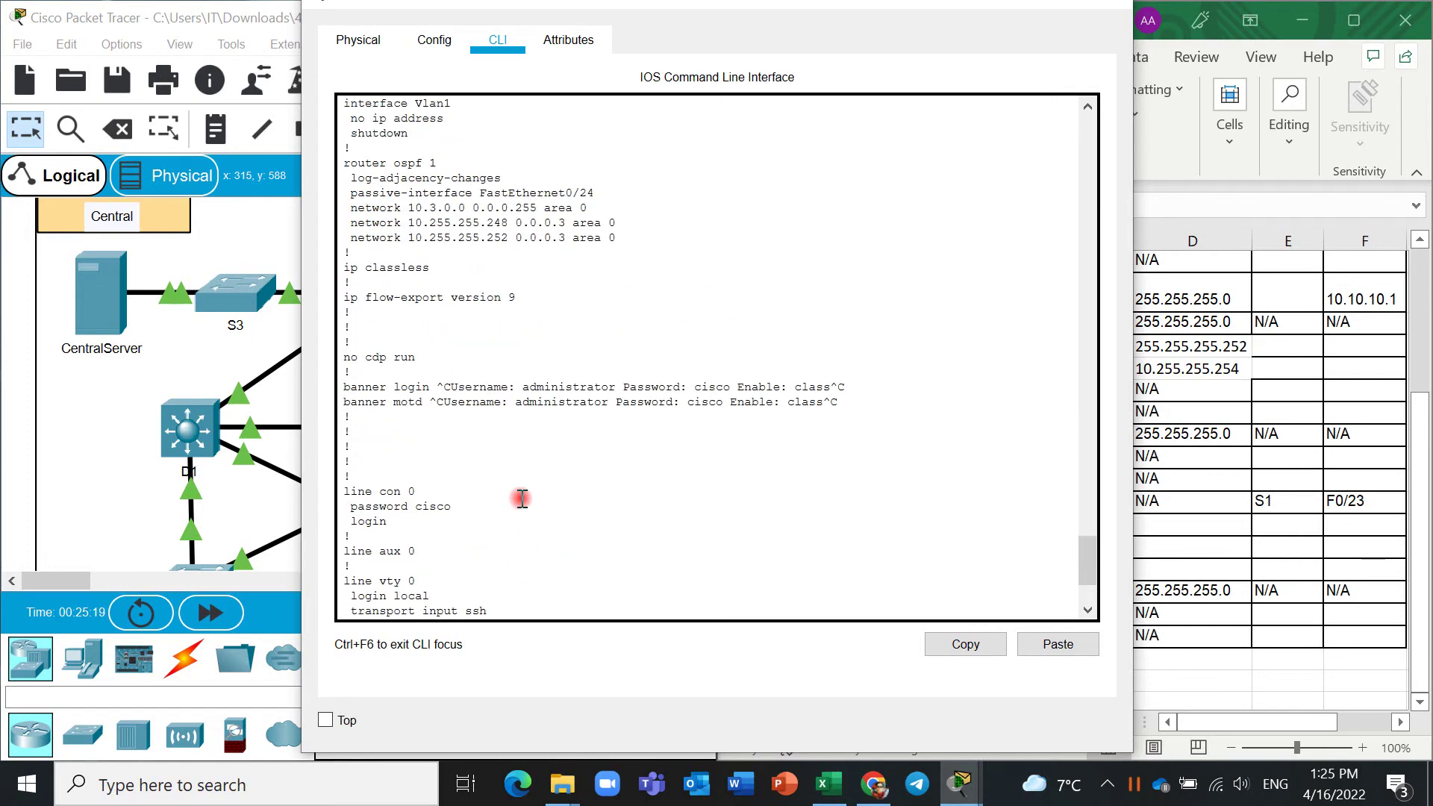
{"action": "scroll", "coordinate": [521, 498], "scroll_direction": "up", "scroll_amount": 2}
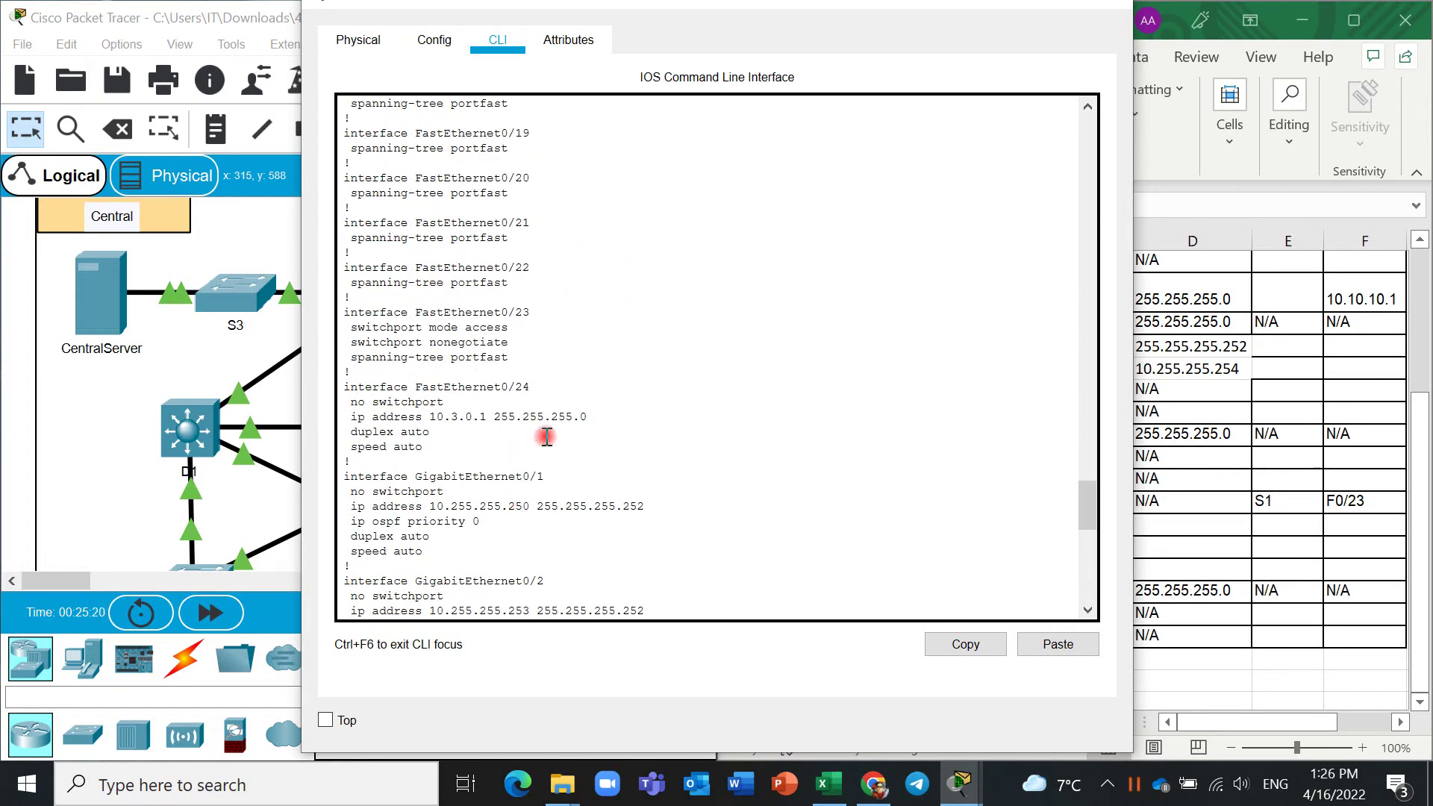
Copy D2's F0/24 address 10.3.0.1 into cell C21.
{"action": "left_click_drag", "start_coordinate": [430, 417], "coordinate": [480, 420]}
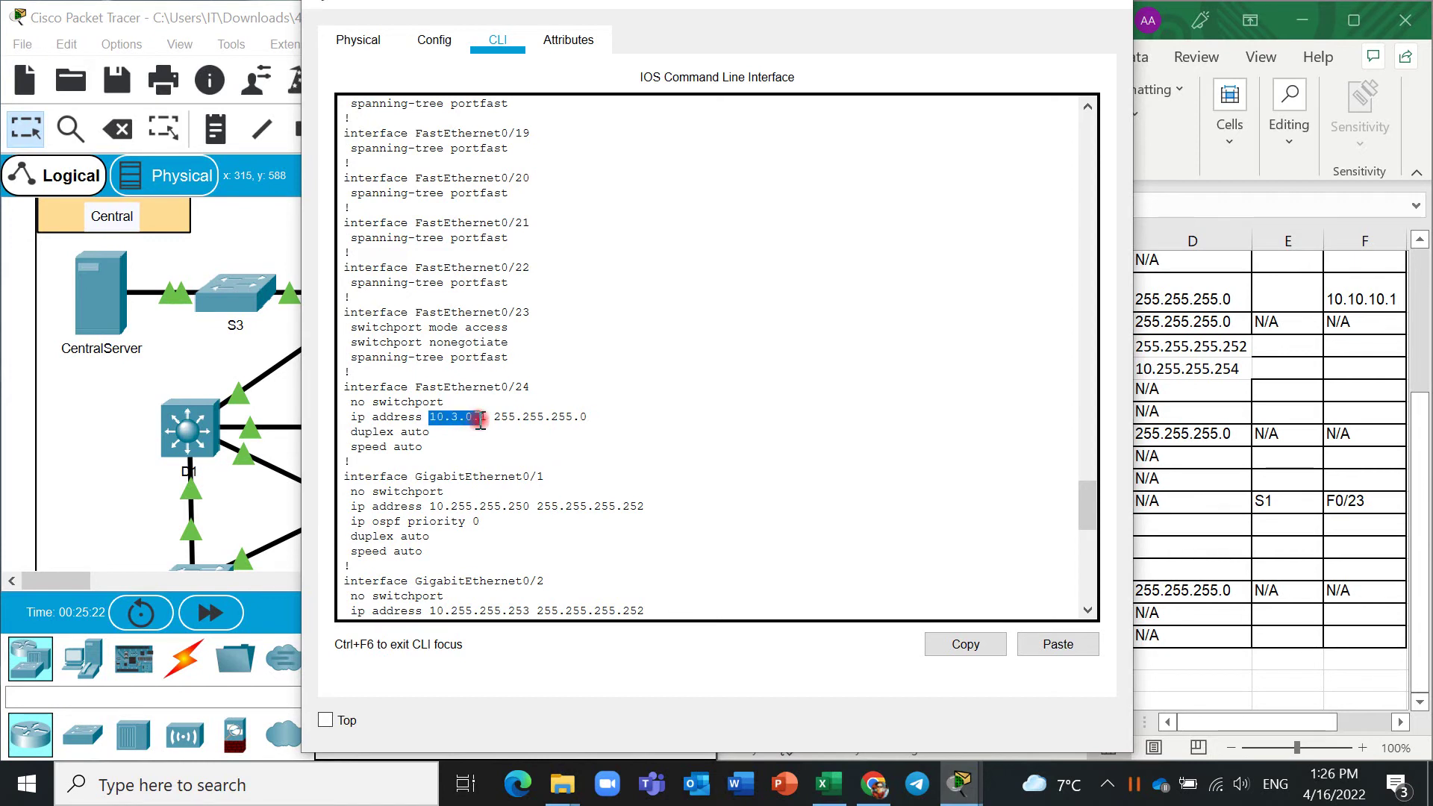
{"action": "right_click", "coordinate": [484, 419]}
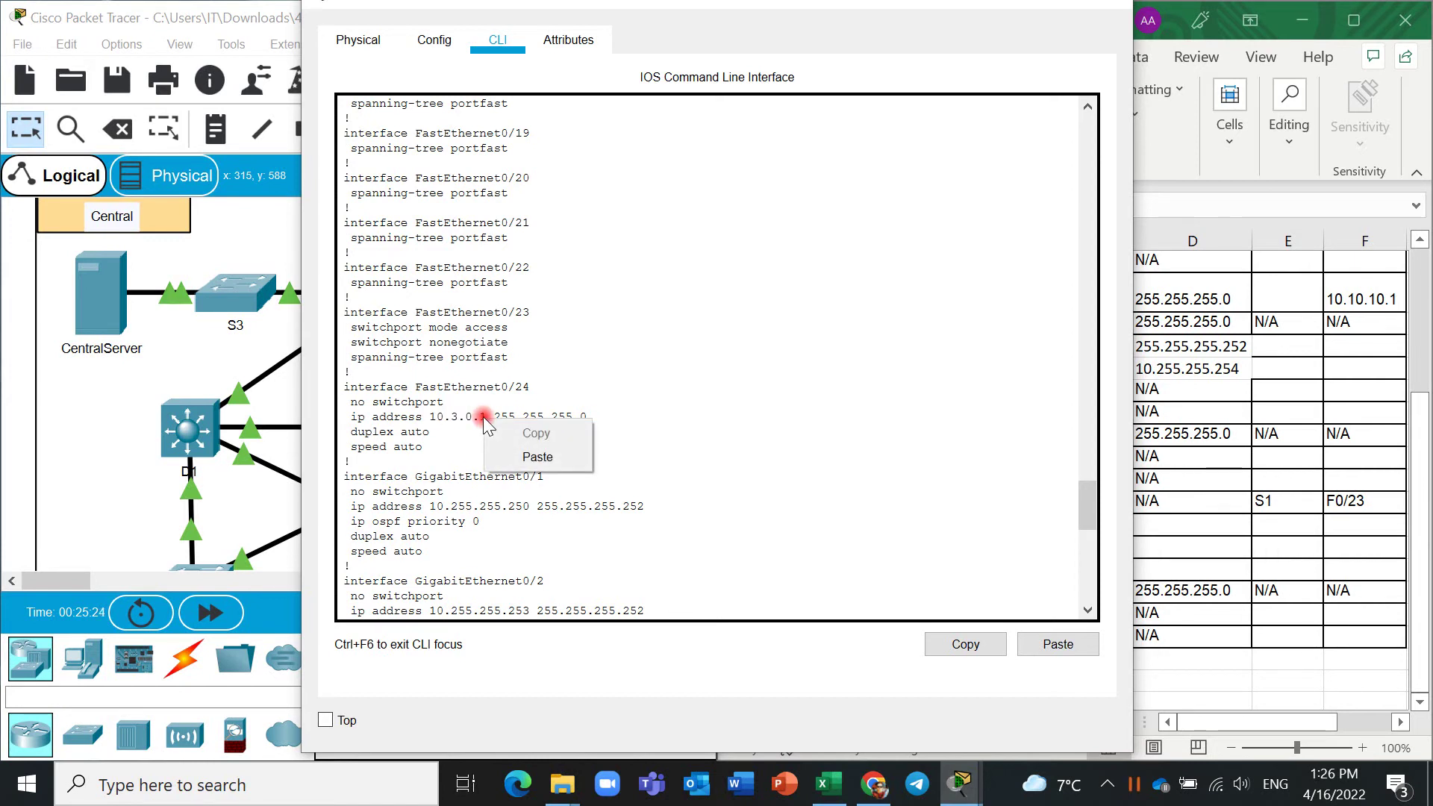
{"action": "left_click", "coordinate": [470, 408]}
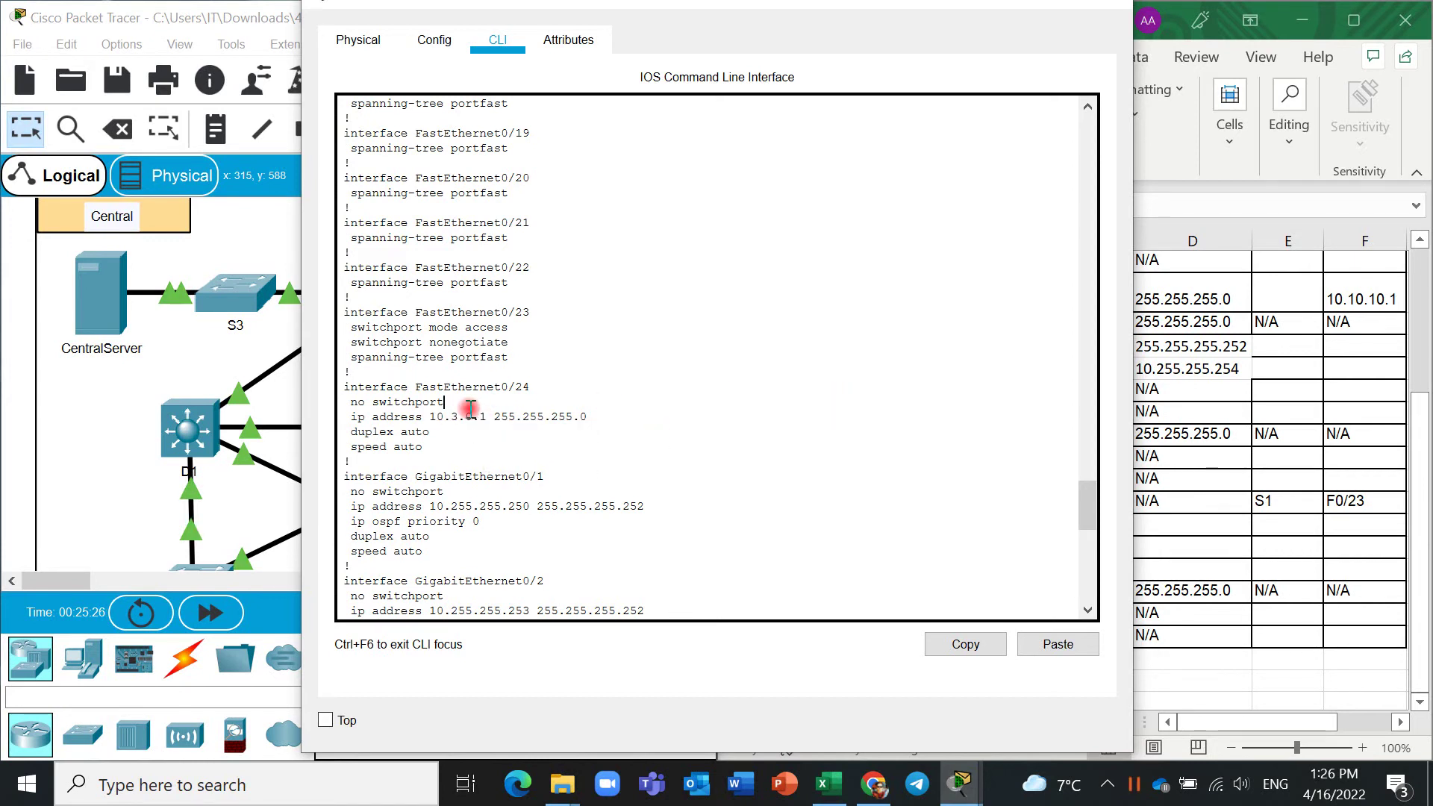
{"action": "left_click_drag", "start_coordinate": [489, 418], "coordinate": [424, 415]}
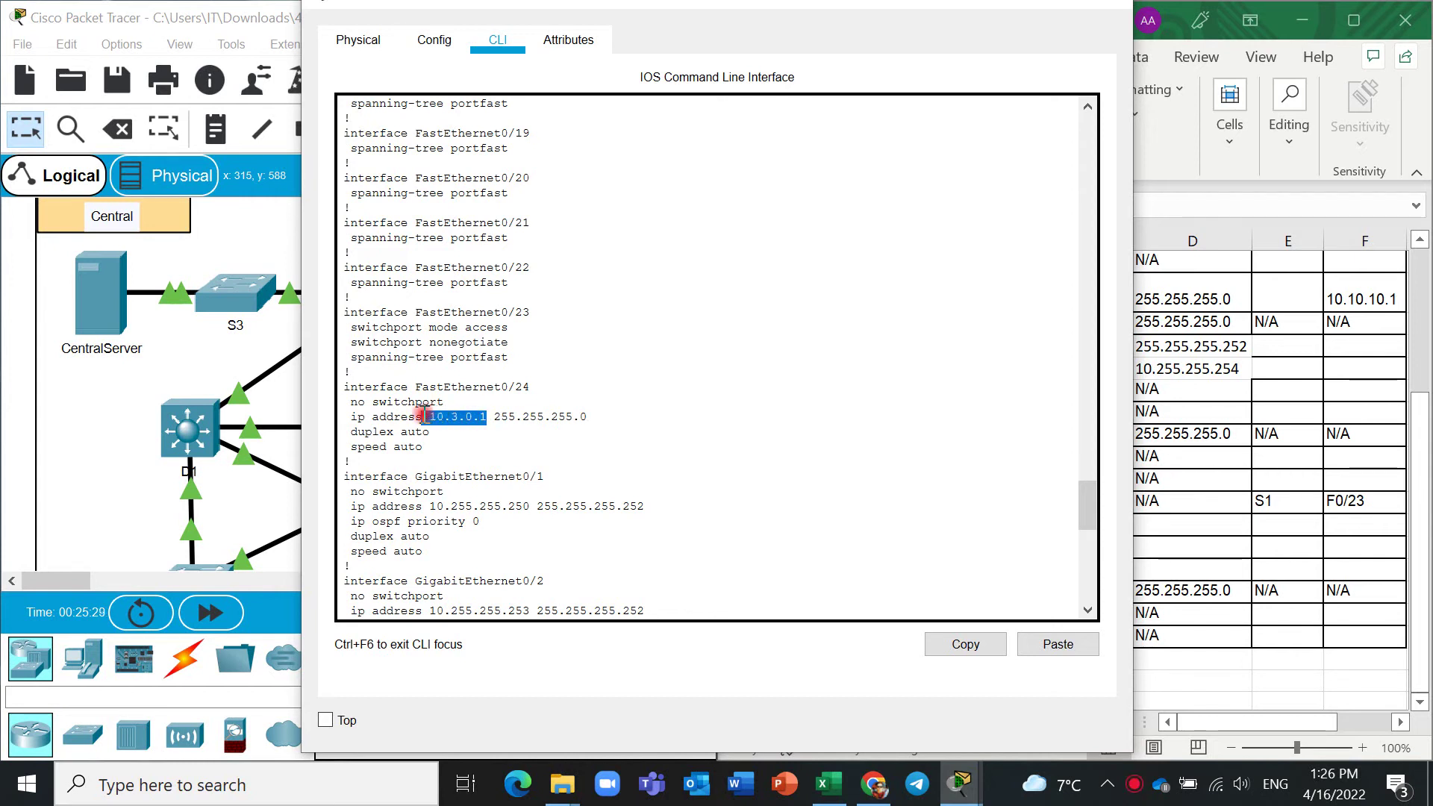
{"action": "right_click", "coordinate": [465, 417]}
{"action": "left_click", "coordinate": [489, 432]}
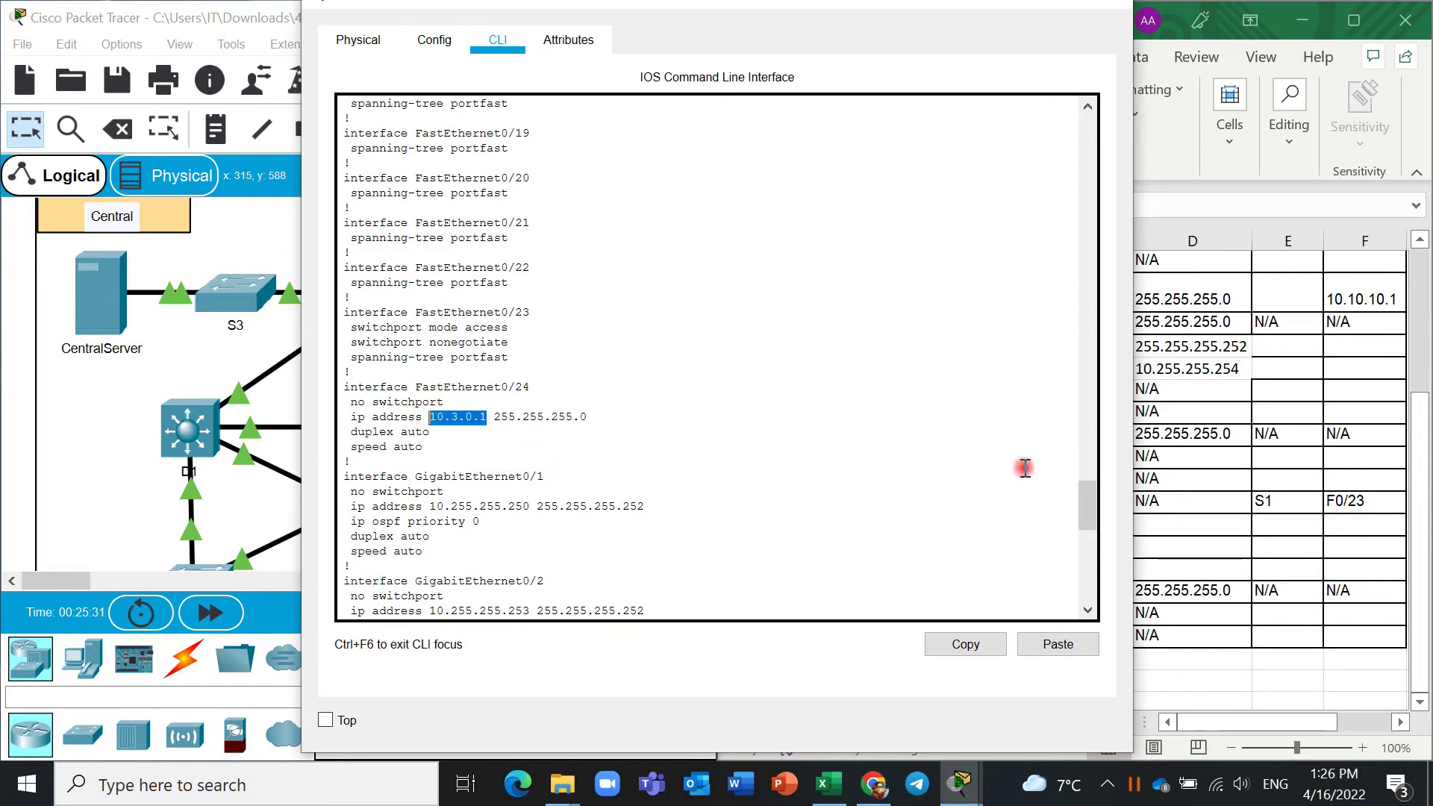
{"action": "left_click", "coordinate": [1172, 504]}
{"action": "left_click", "coordinate": [1081, 528]}
{"action": "key", "text": "ctrl+v"}
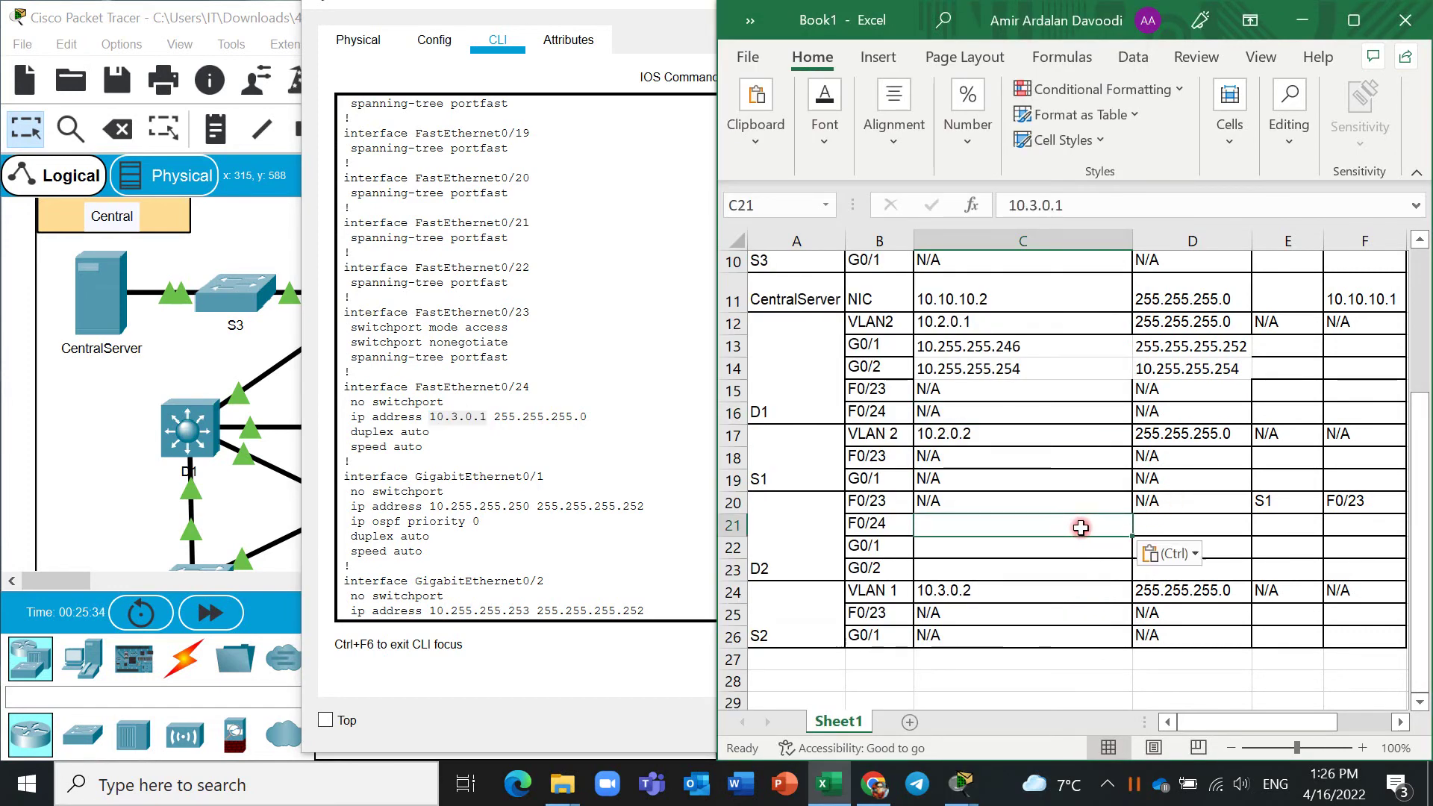
Copy the F0/24 mask 255.255.255.0 into cell D21.
{"action": "left_click", "coordinate": [1196, 529]}
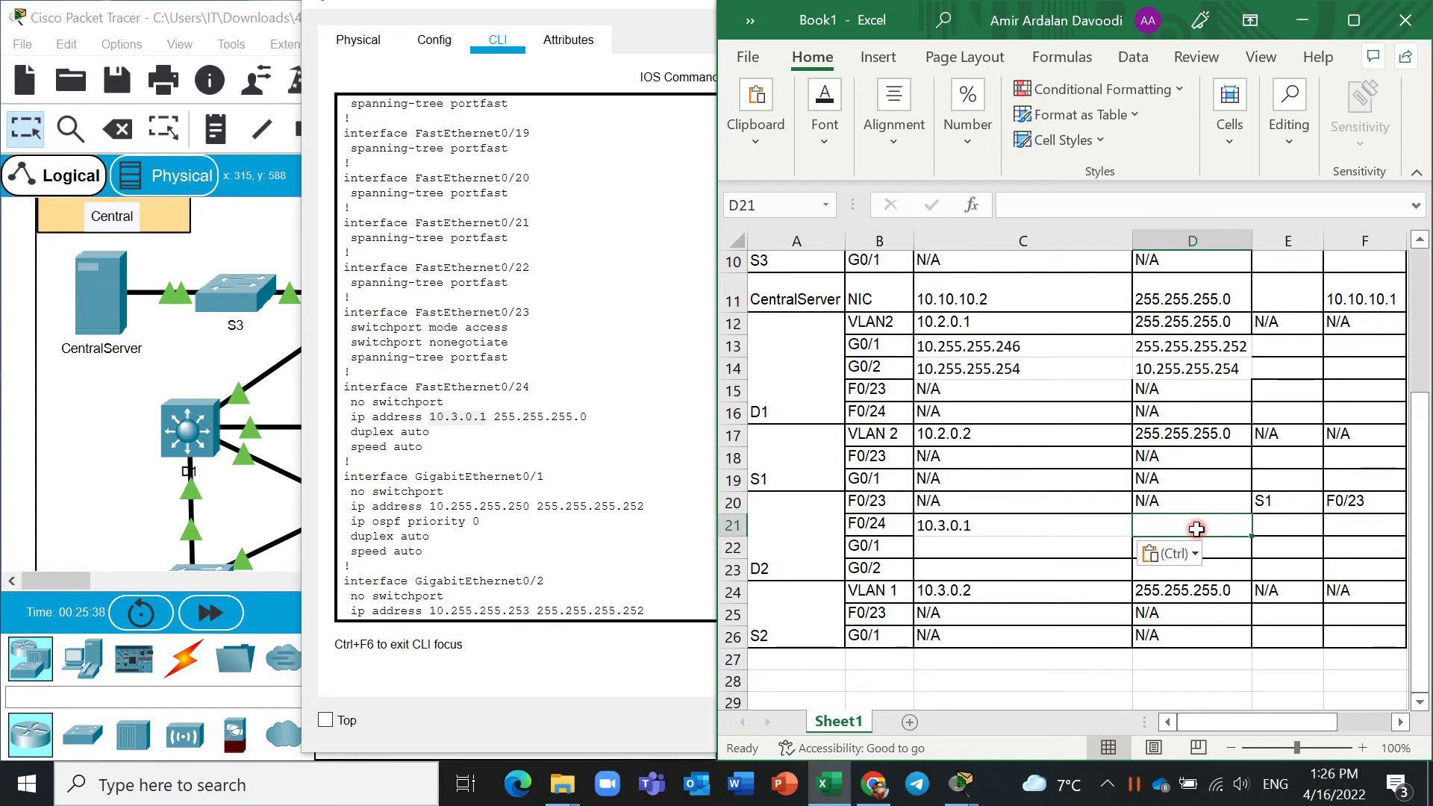
{"action": "left_click_drag", "start_coordinate": [590, 417], "coordinate": [504, 416]}
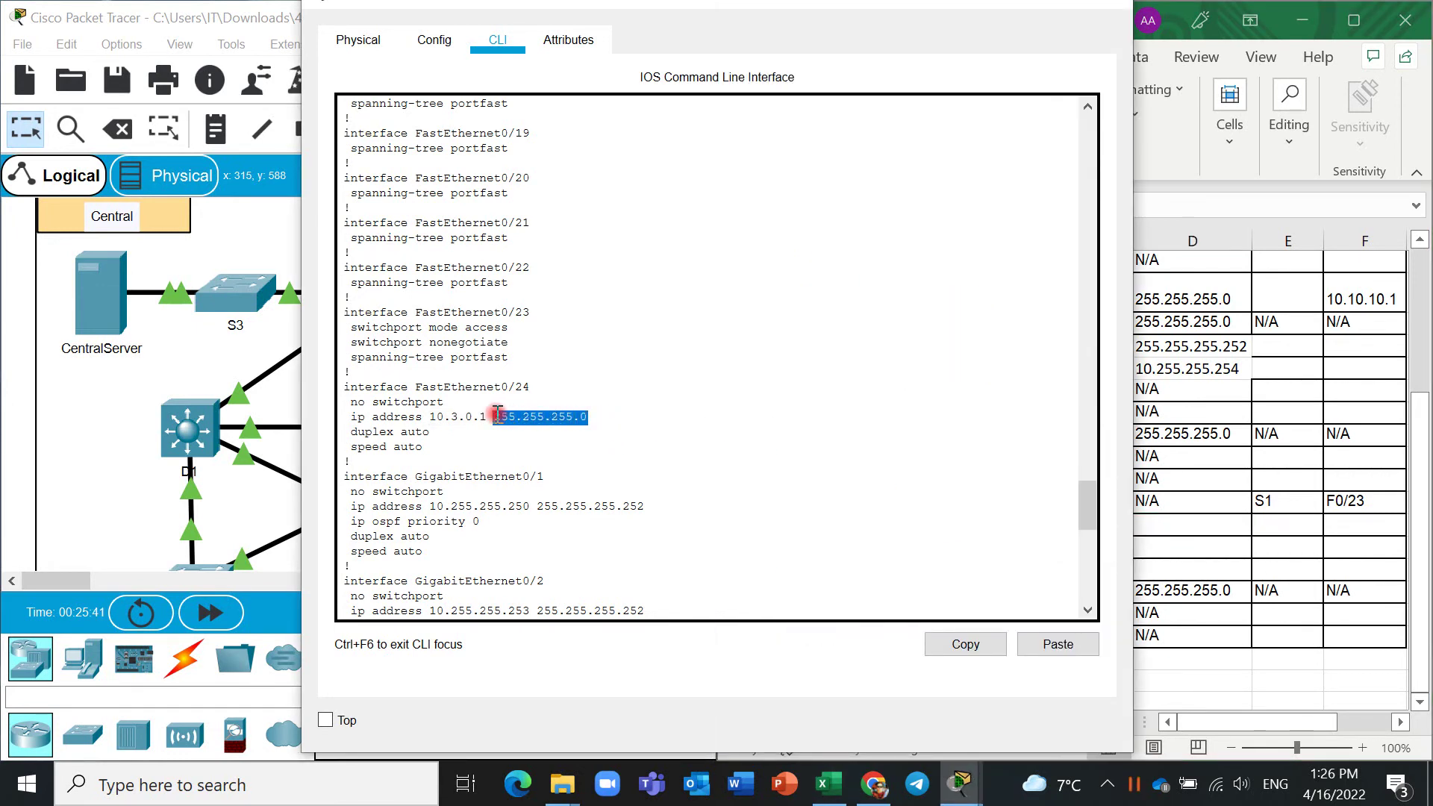
{"action": "right_click", "coordinate": [498, 416]}
{"action": "left_click", "coordinate": [527, 426]}
{"action": "left_click", "coordinate": [1182, 530]}
{"action": "key", "text": "ctrl+v"}
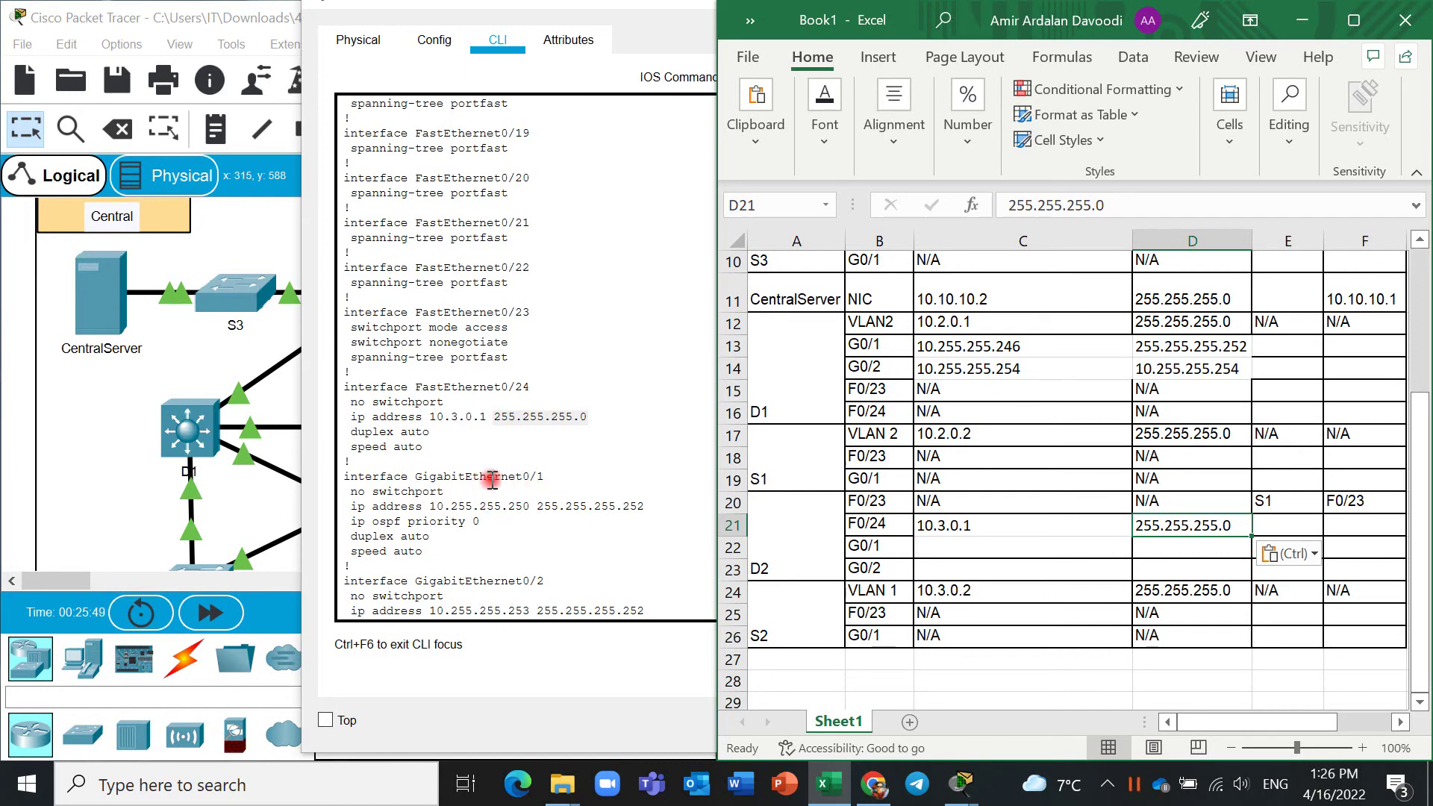
Copy D2's G0/1 address 10.255.255.250 into cell C22.
{"action": "left_click", "coordinate": [417, 752]}
{"action": "double_click", "coordinate": [574, 756]}
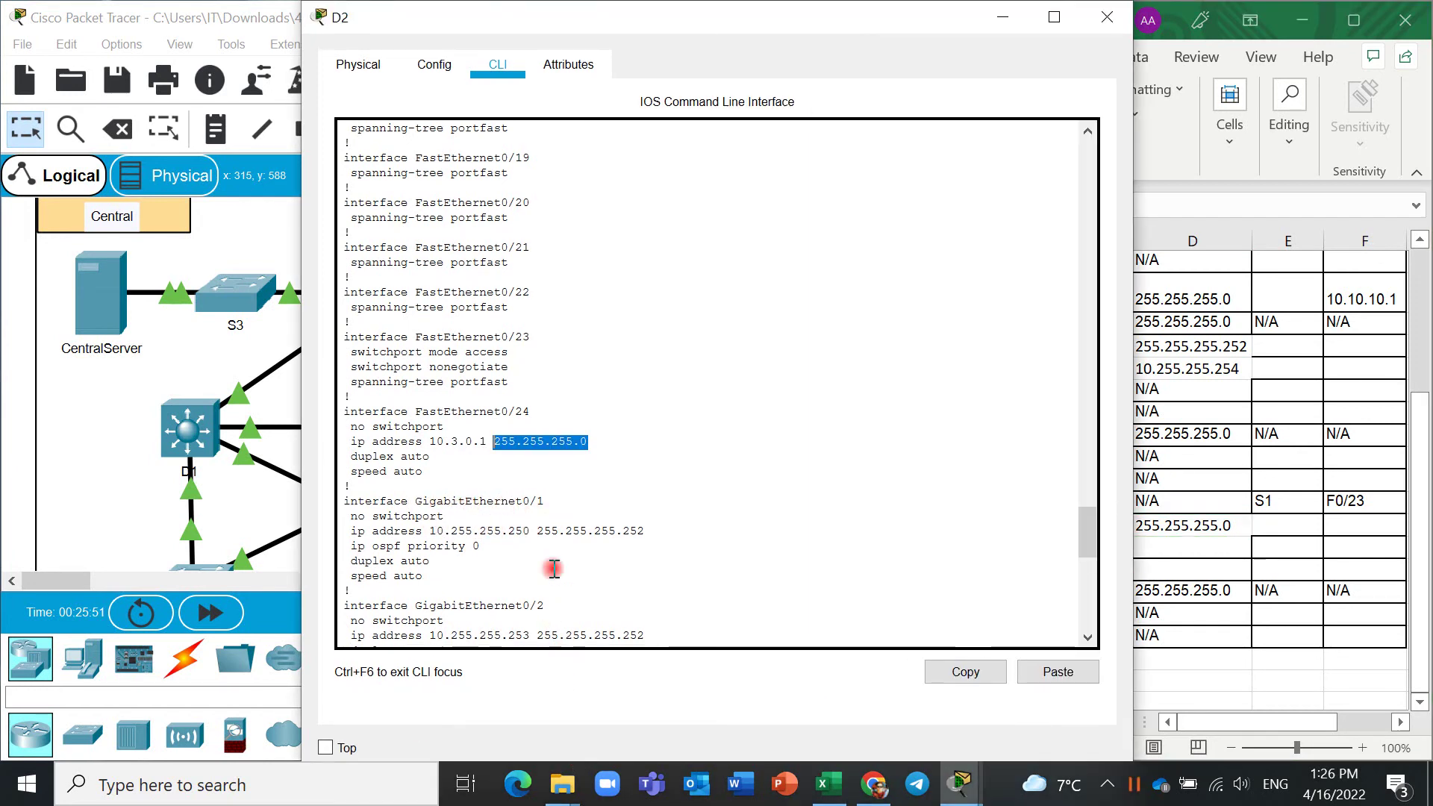
{"action": "left_click", "coordinate": [544, 491]}
{"action": "left_click_drag", "start_coordinate": [465, 483], "coordinate": [441, 501]}
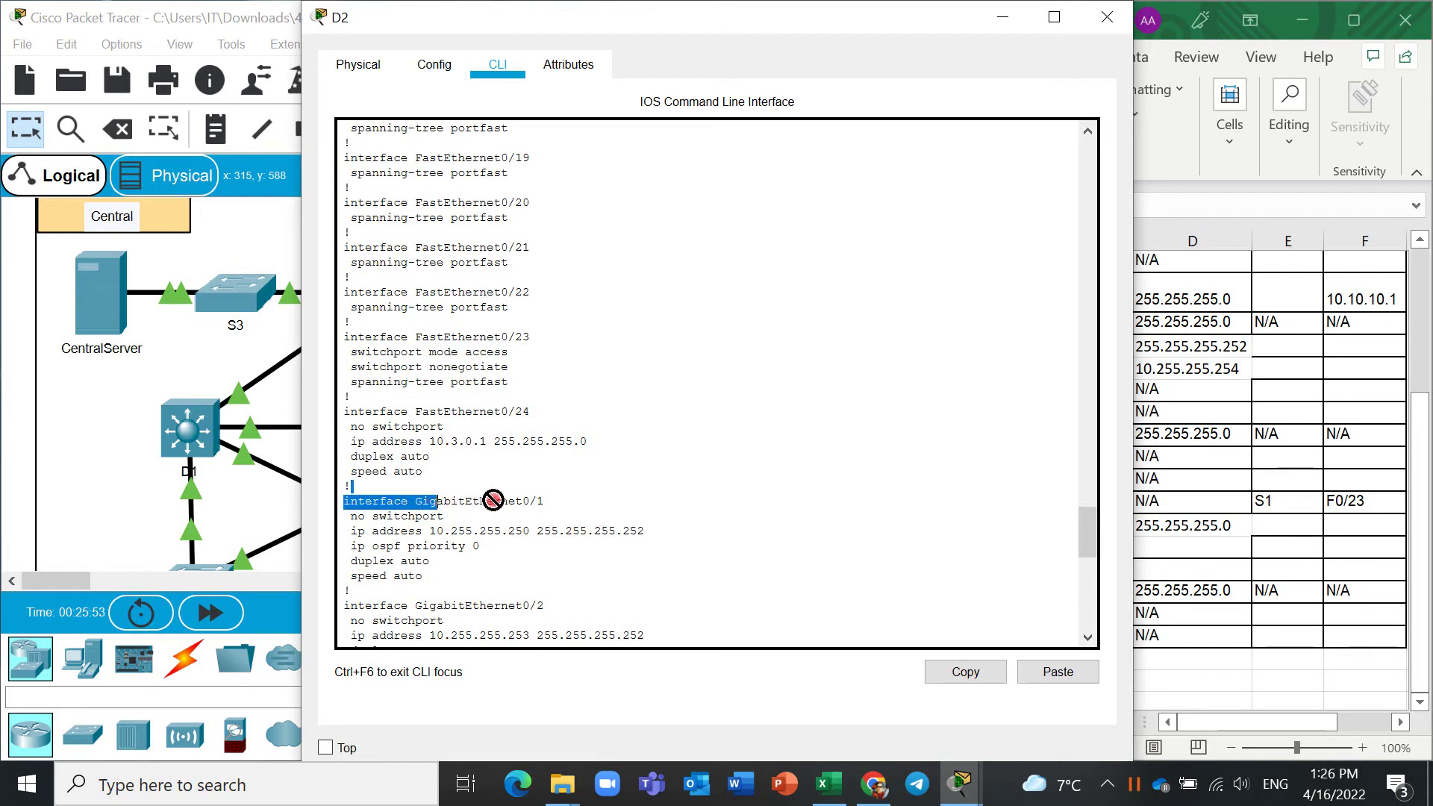
{"action": "left_click", "coordinate": [494, 501]}
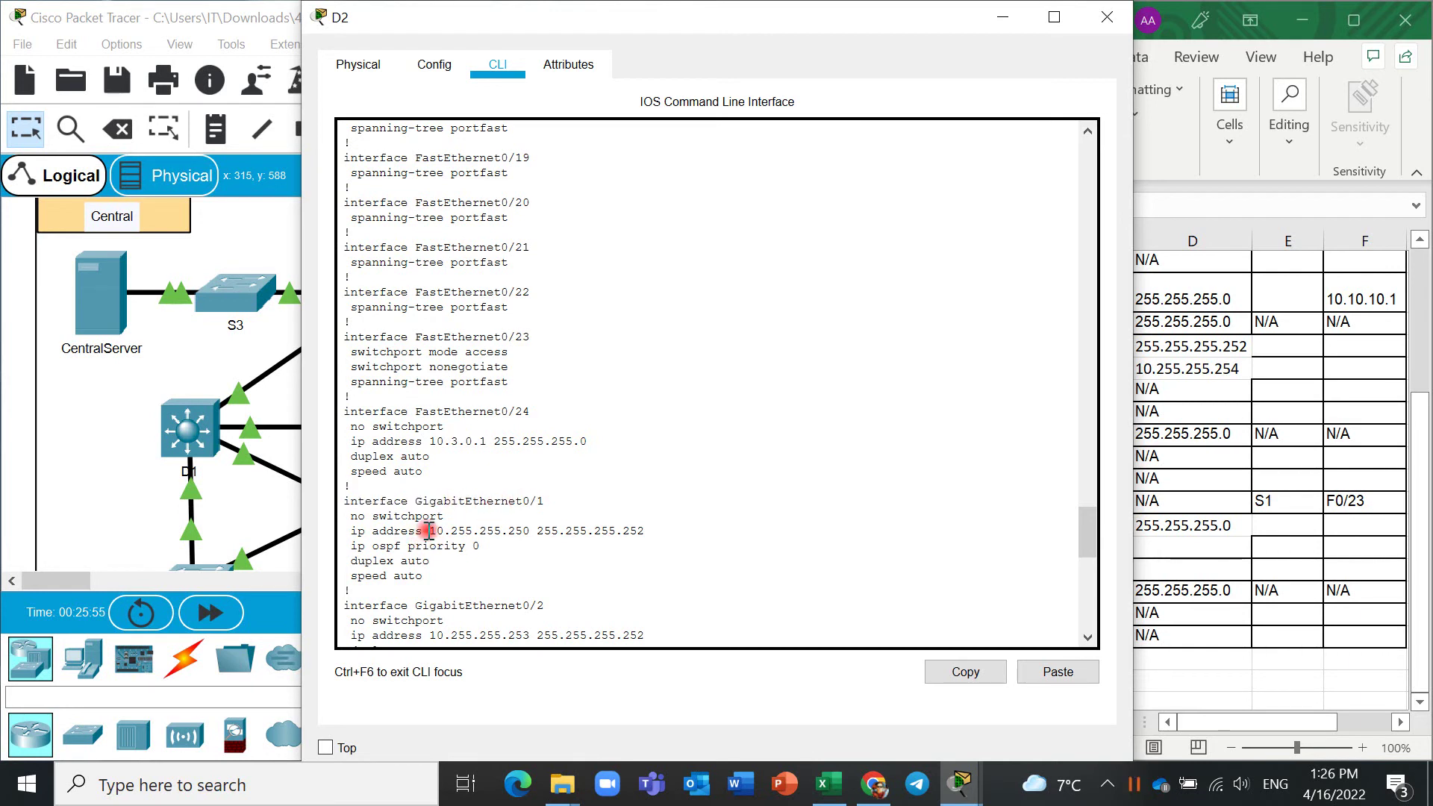
{"action": "left_click_drag", "start_coordinate": [429, 531], "coordinate": [530, 529]}
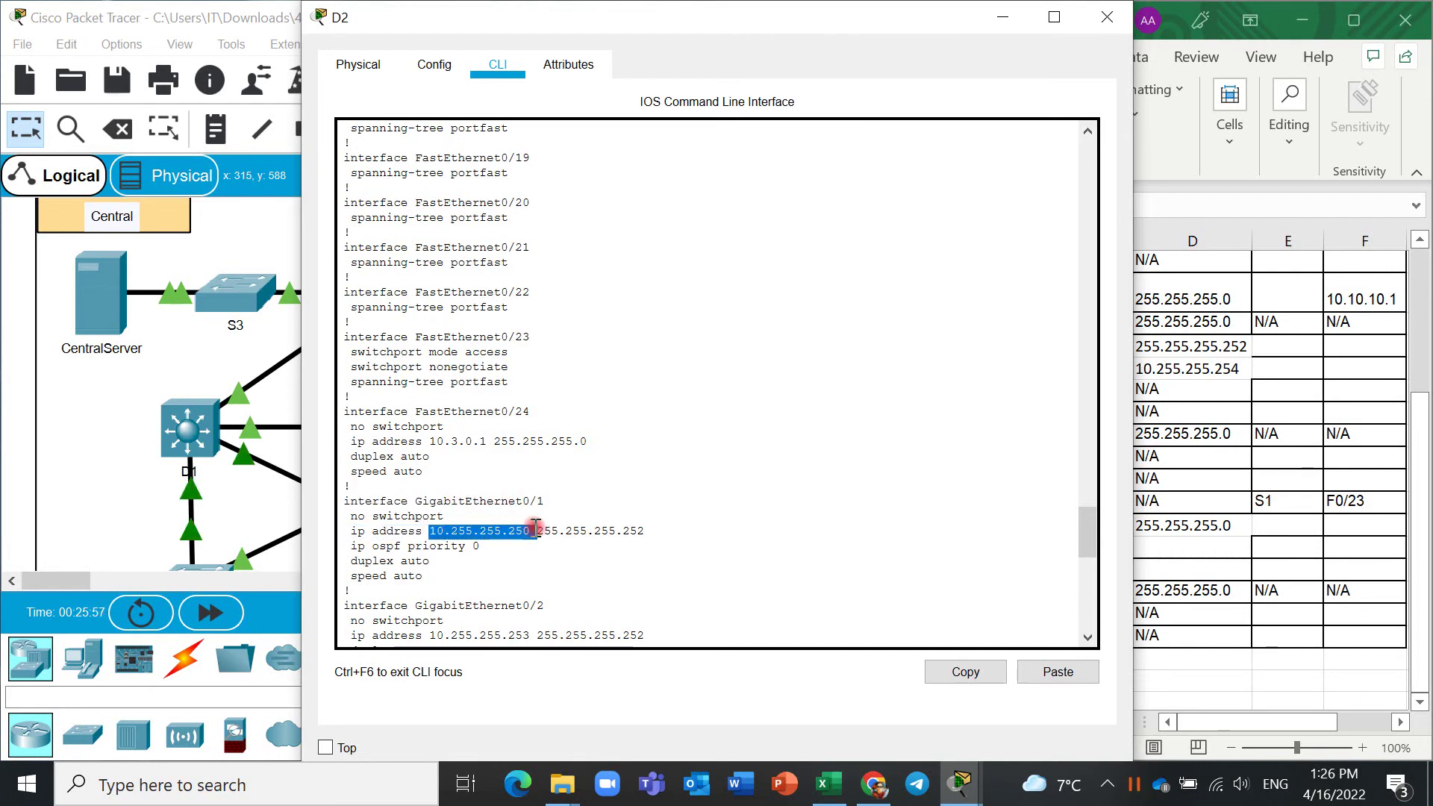
{"action": "right_click", "coordinate": [510, 536]}
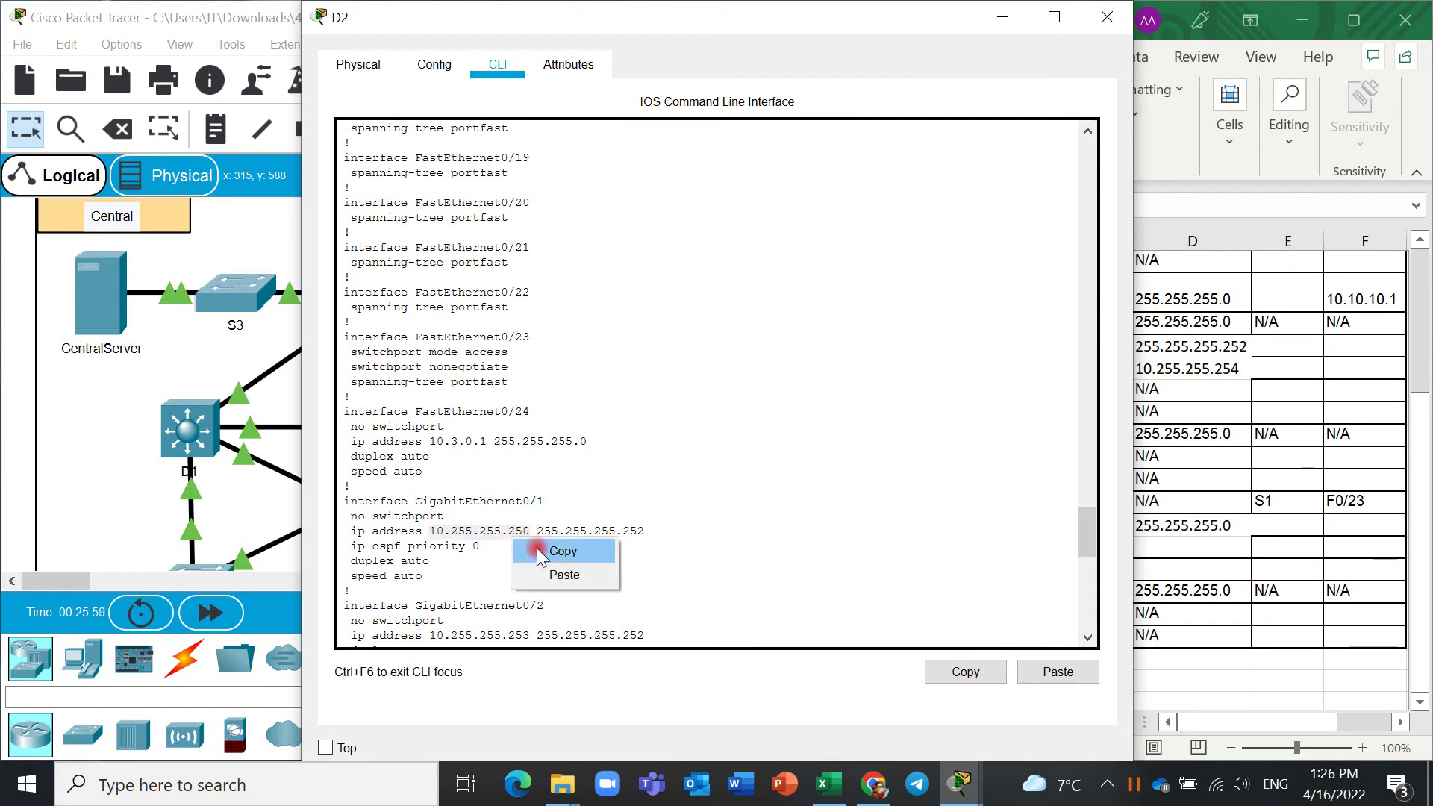
{"action": "left_click", "coordinate": [537, 549]}
{"action": "left_click", "coordinate": [1194, 549]}
{"action": "left_click", "coordinate": [1023, 547]}
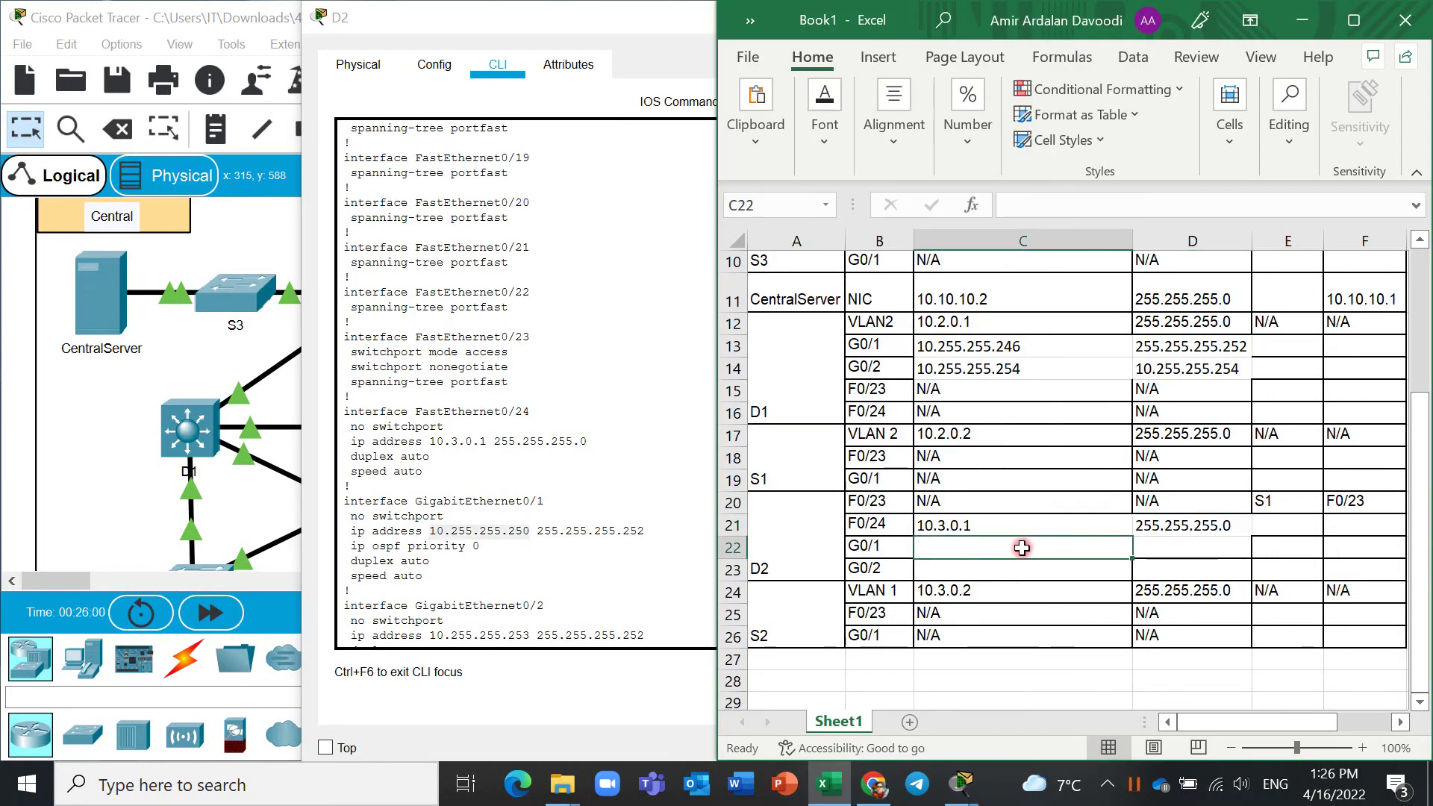
{"action": "key", "text": "ctrl+v"}
Select the G0/1 mask but paste into D22, which receives 10.255.255.250 again.
{"action": "left_click_drag", "start_coordinate": [687, 532], "coordinate": [537, 528]}
{"action": "left_click", "coordinate": [1196, 547]}
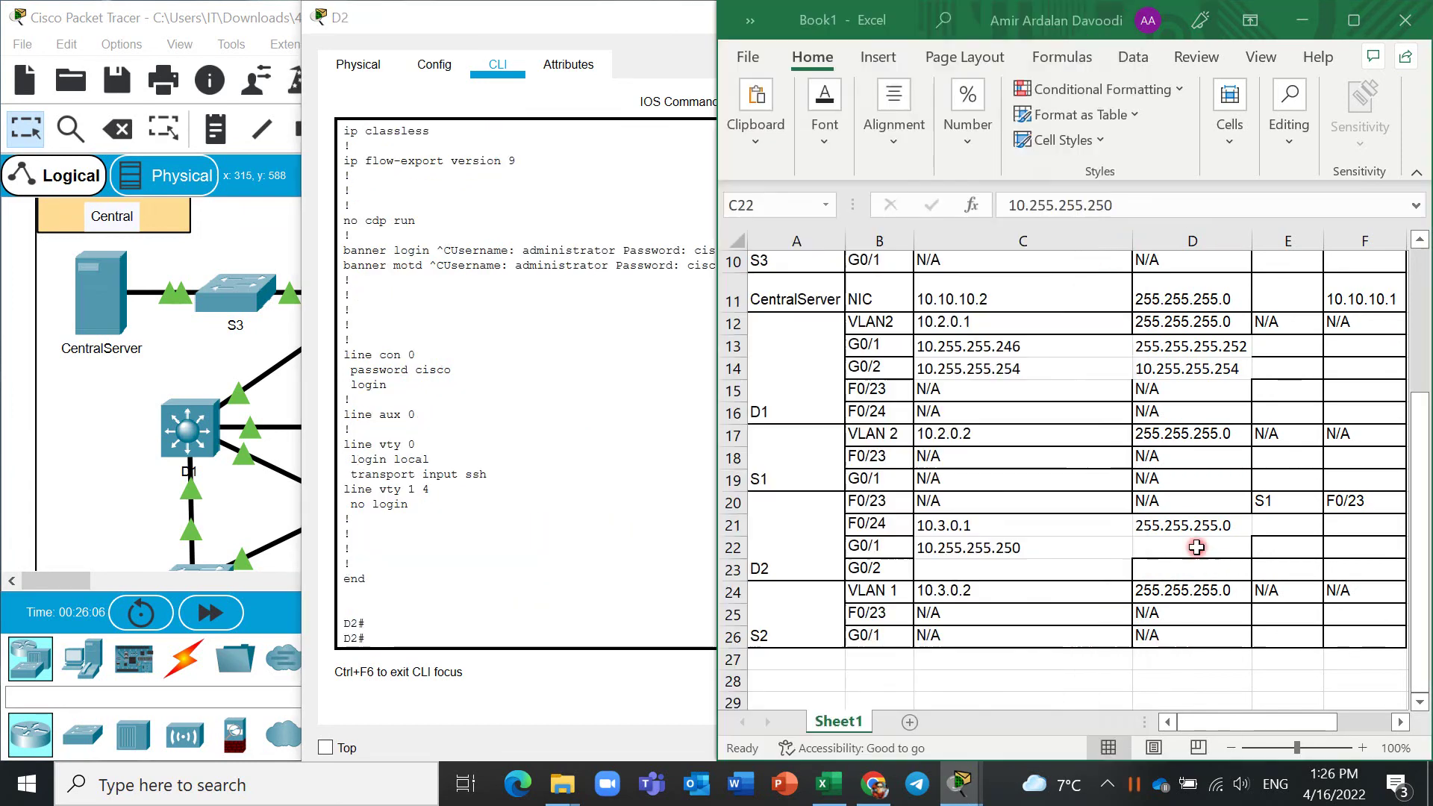
{"action": "key", "text": "ctrl+v"}
{"action": "key", "text": "ctrl+v"}
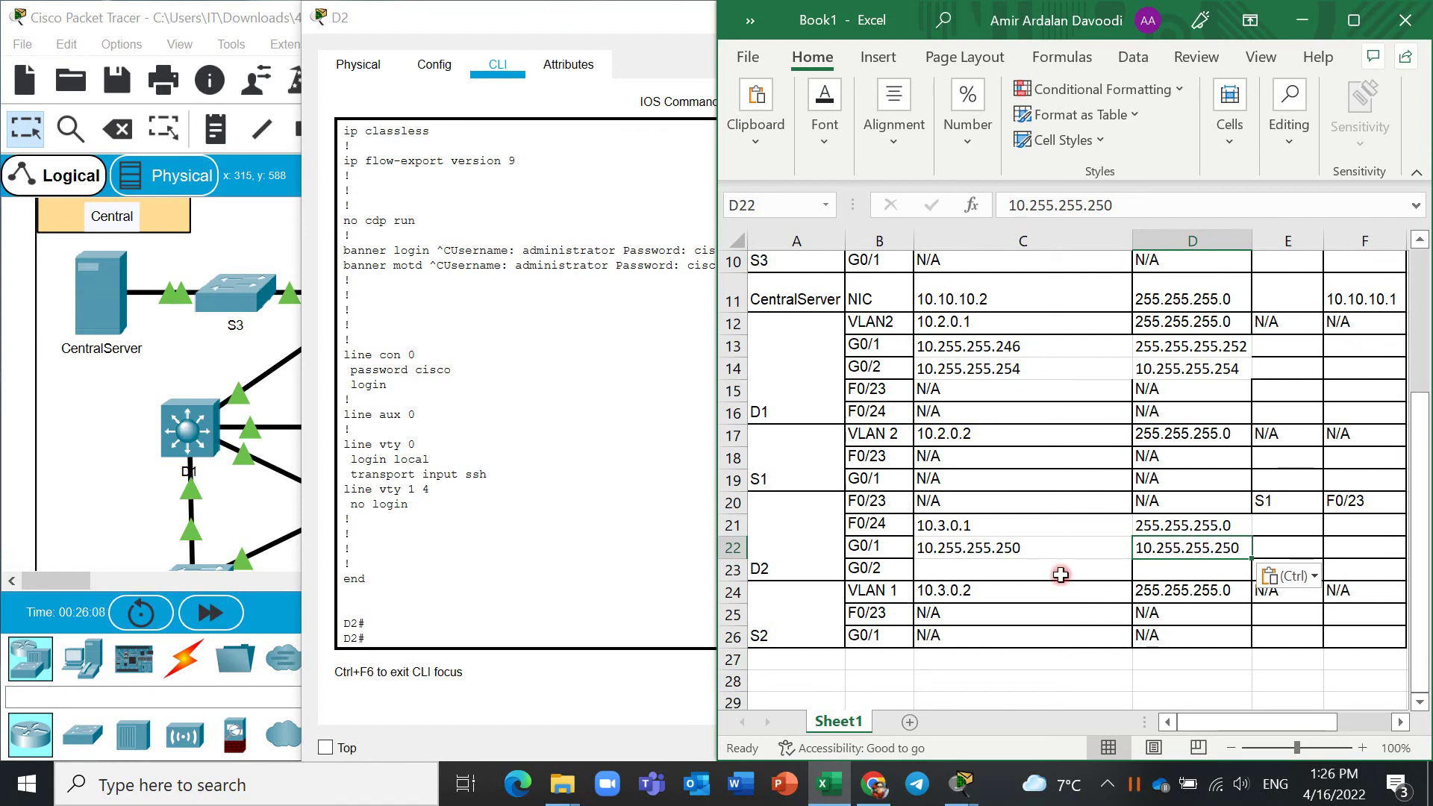
{"action": "left_click", "coordinate": [673, 552]}
{"action": "scroll", "coordinate": [673, 552], "scroll_direction": "up", "scroll_amount": 11}
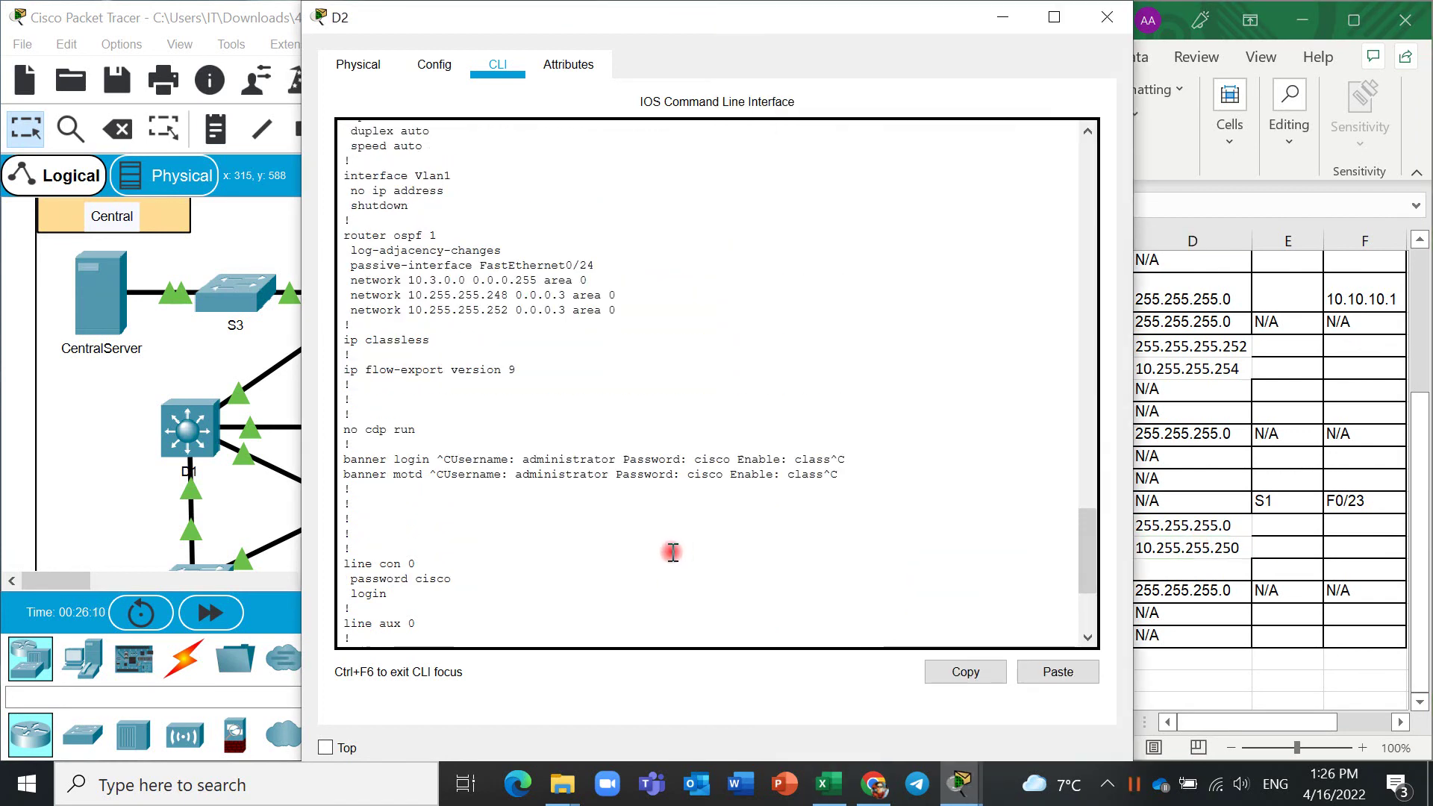
{"action": "scroll", "coordinate": [673, 551], "scroll_direction": "up", "scroll_amount": 1}
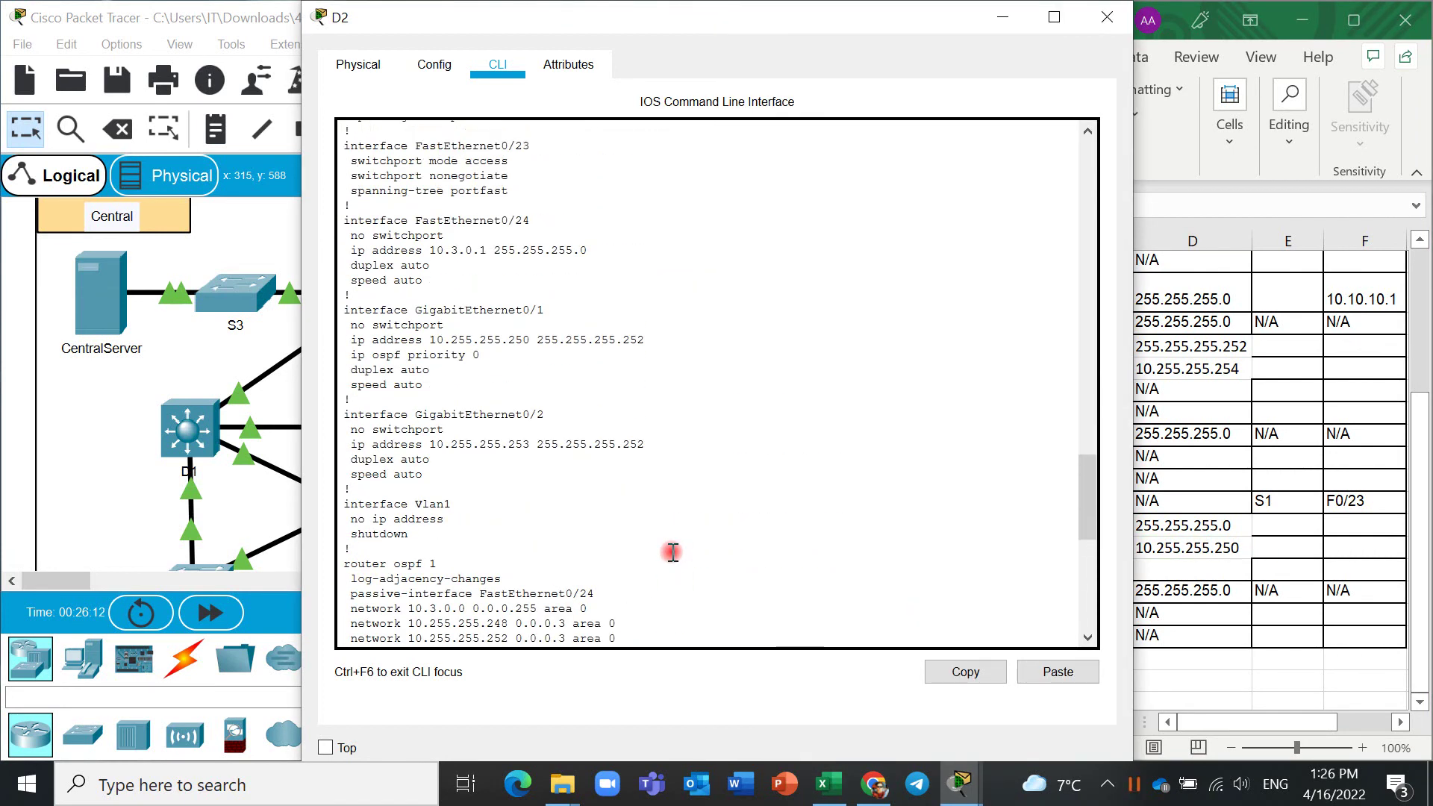
Paste into C23 for D2's G0/2 address, which yields 10.255.255.250.
{"action": "mouse_move", "coordinate": [434, 444]}
{"action": "left_mouse_down"}
{"action": "mouse_move", "coordinate": [526, 445]}
{"action": "mouse_move", "coordinate": [433, 446]}
{"action": "left_mouse_up"}
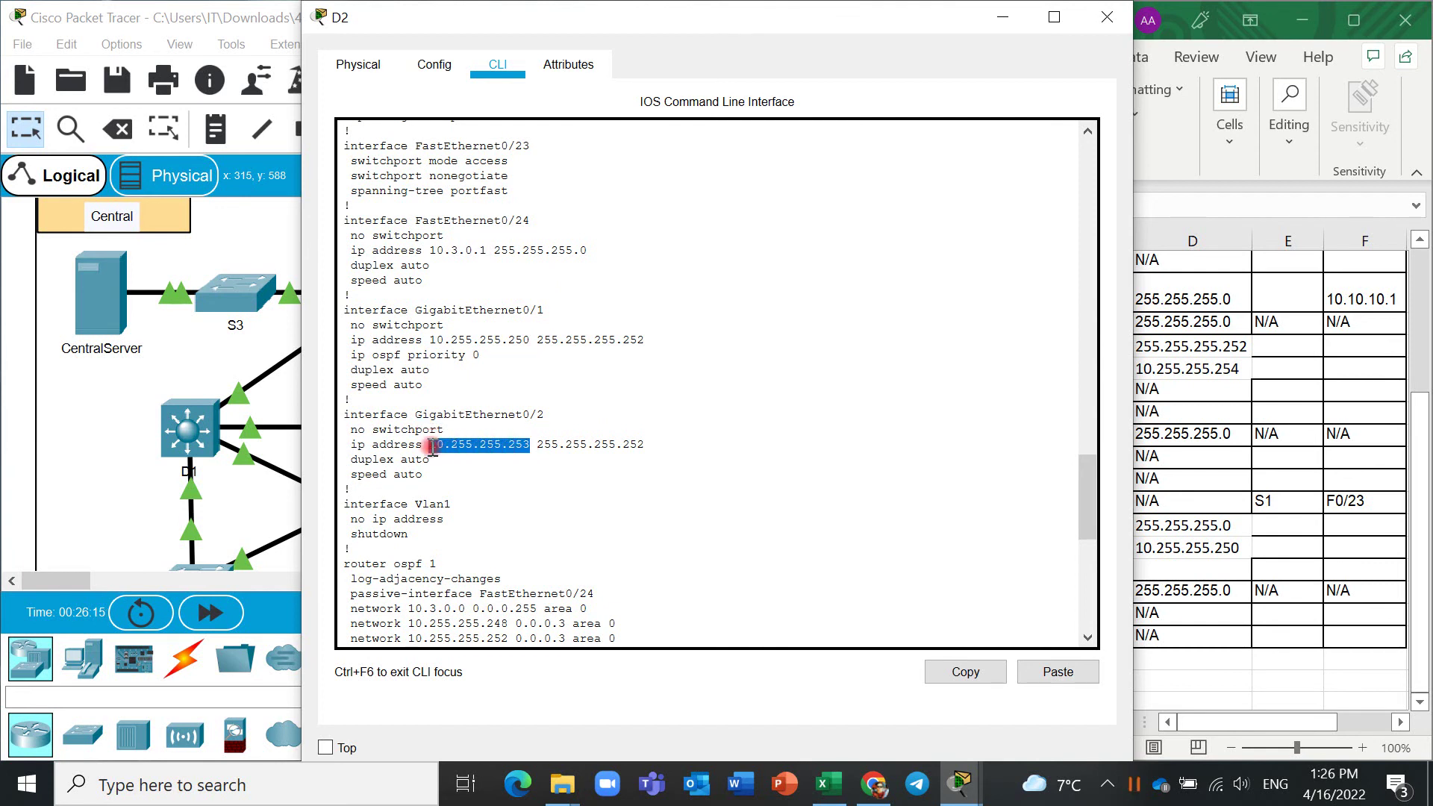
{"action": "key", "text": "ctrl+c"}
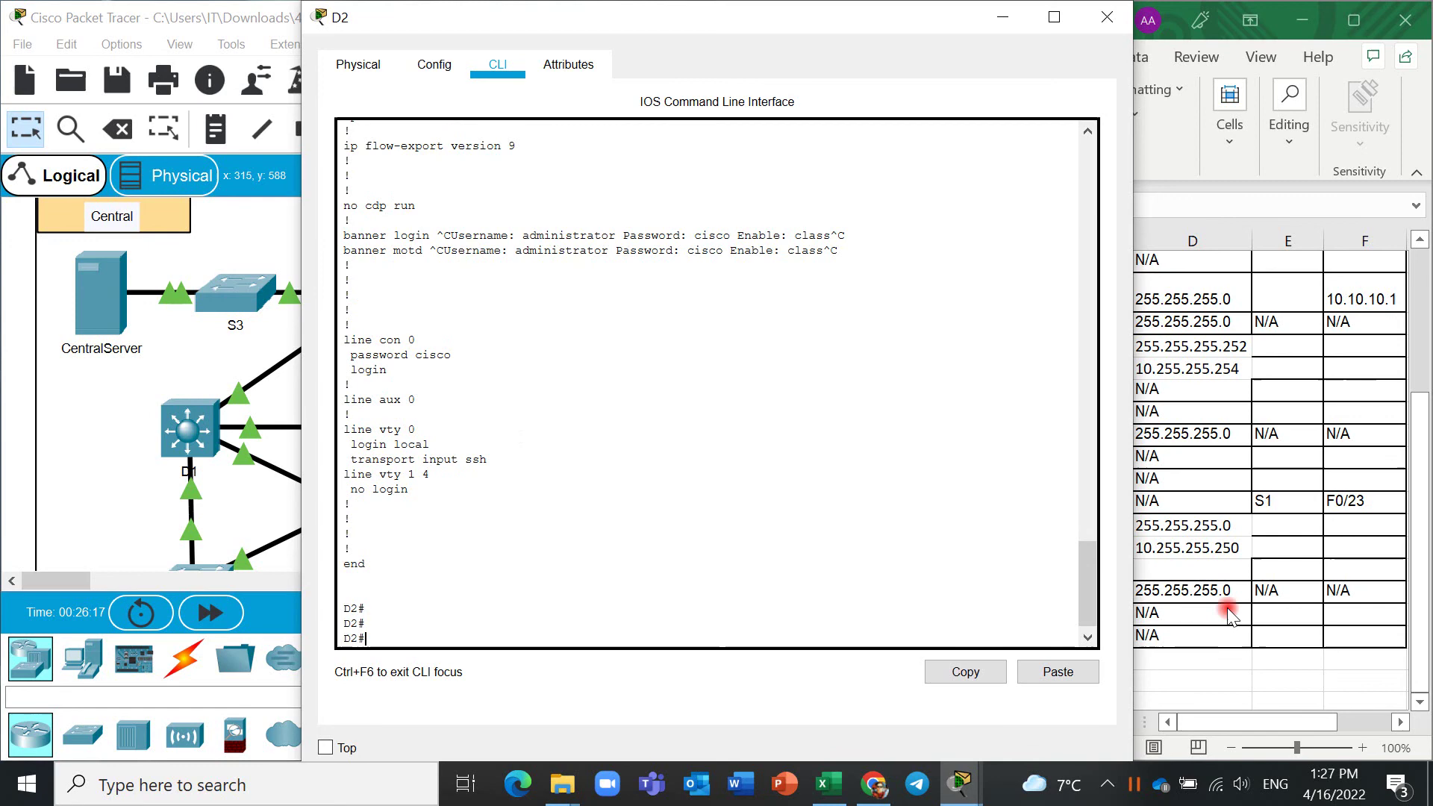
{"action": "key", "text": "alt+Tab"}
{"action": "double_click", "coordinate": [1042, 567]}
{"action": "key", "text": "ctrl+v"}
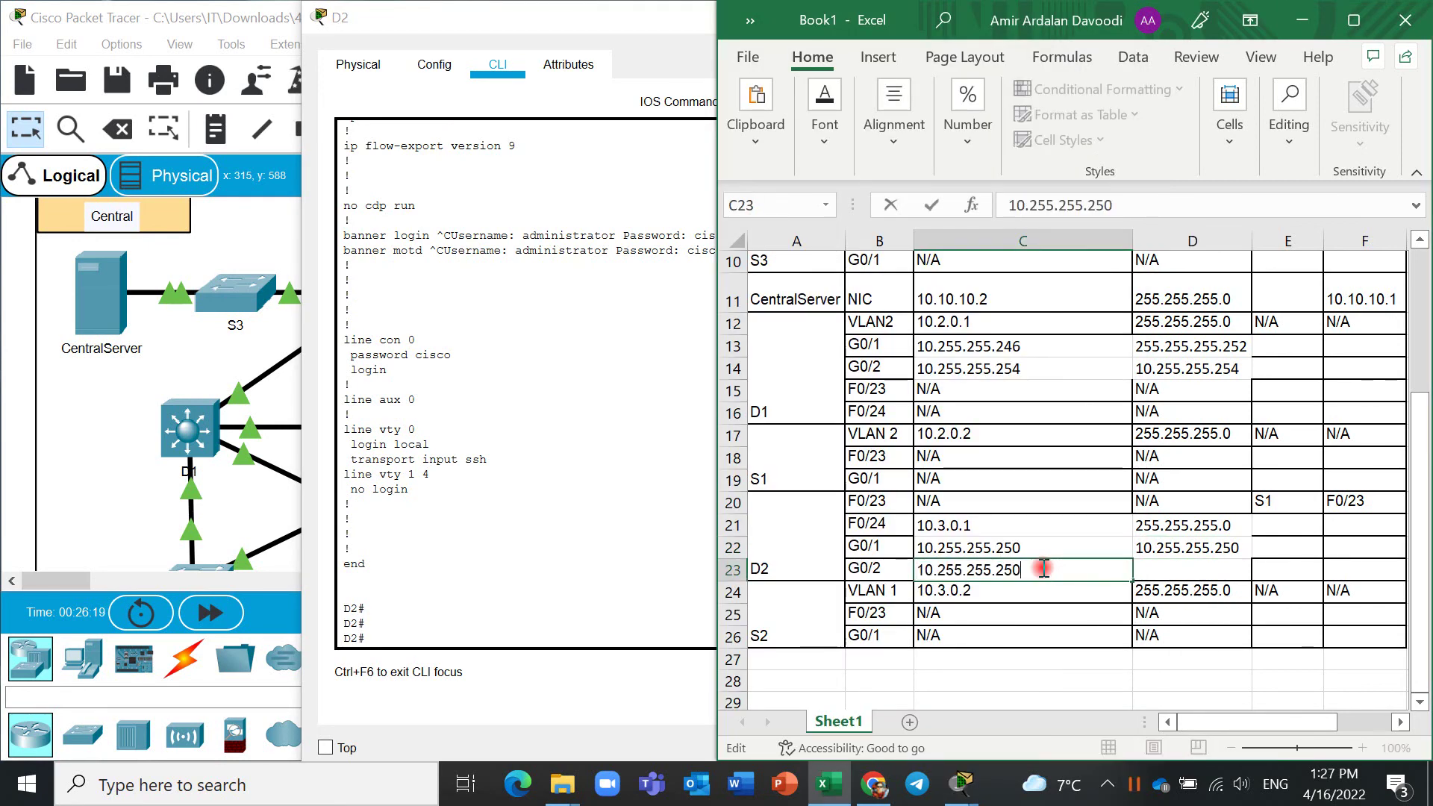
Select the G0/2 mask 255.255.255.252 and paste into D23, which also gets 10.255.255.250.
{"action": "scroll", "coordinate": [514, 459], "scroll_direction": "up", "scroll_amount": 3}
{"action": "scroll", "coordinate": [515, 460], "scroll_direction": "up", "scroll_amount": 7}
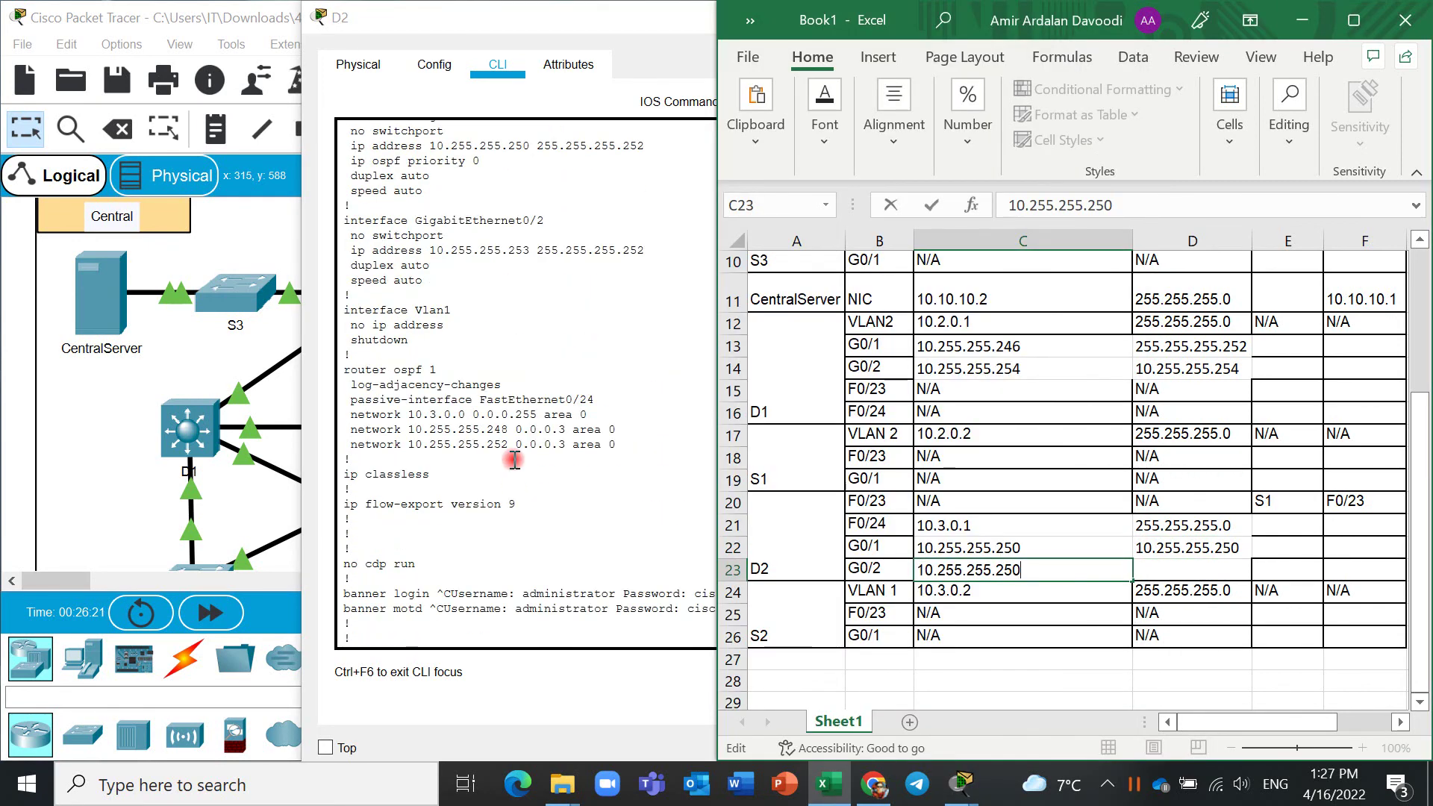
{"action": "left_click_drag", "start_coordinate": [625, 337], "coordinate": [546, 338]}
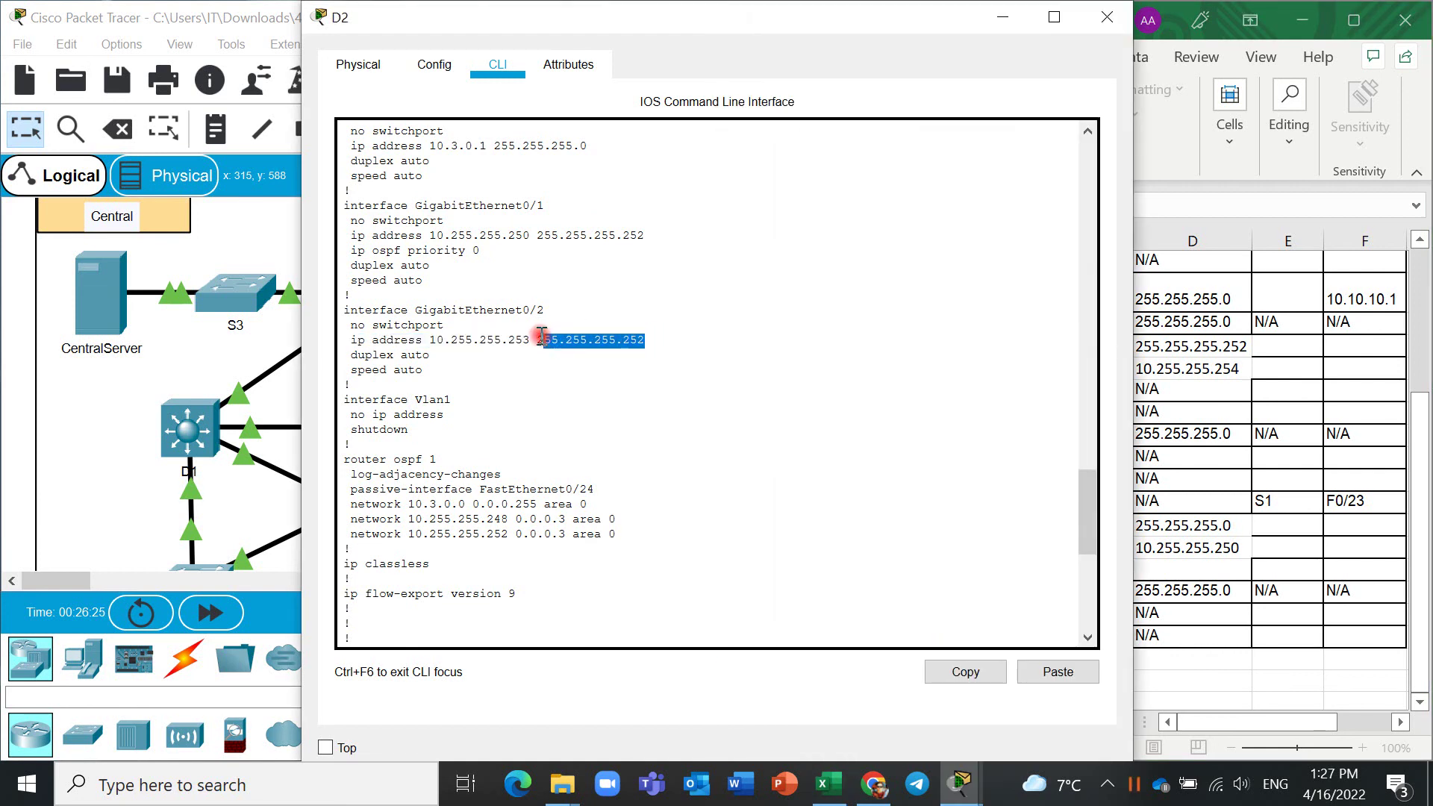
{"action": "key", "text": "ctrl+c"}
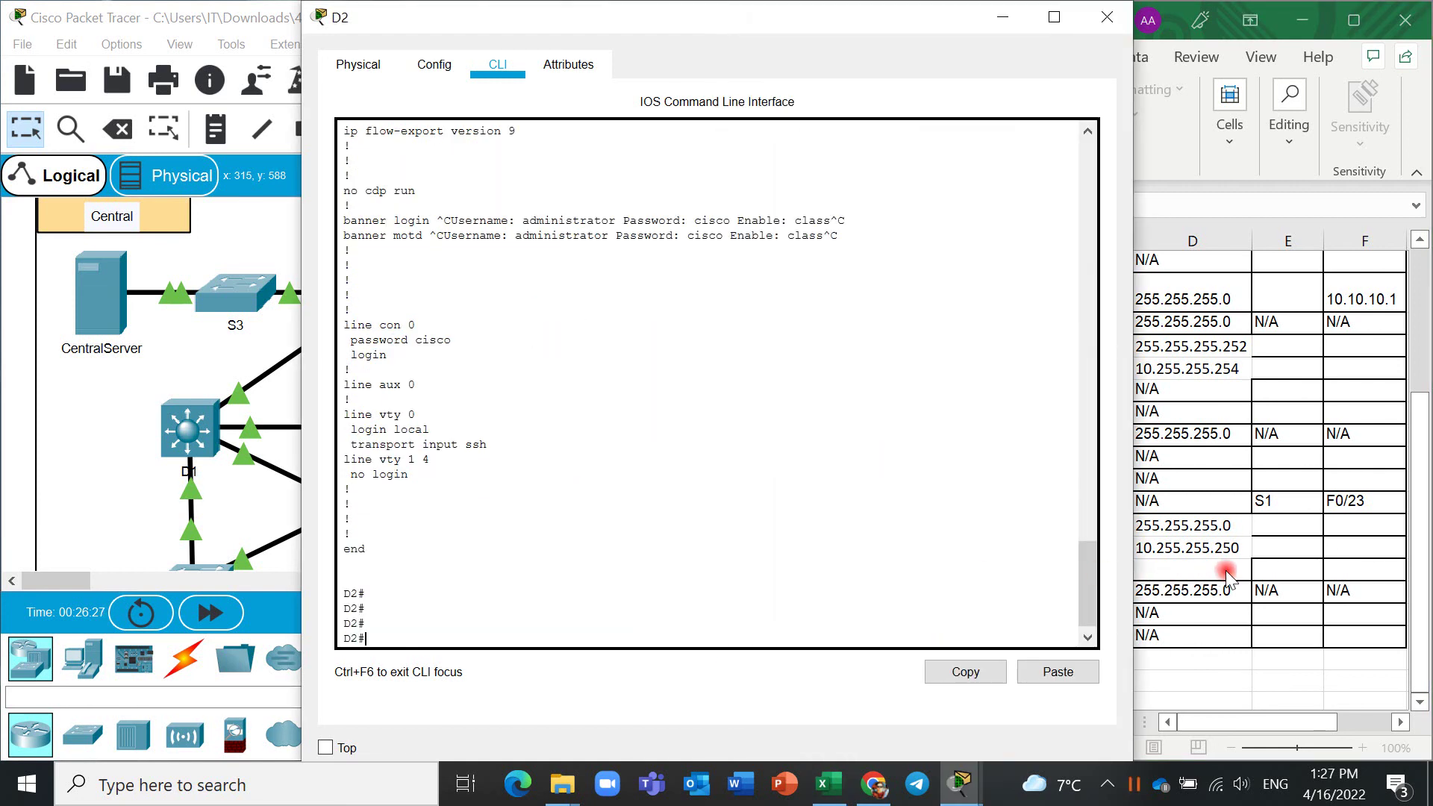
{"action": "left_click", "coordinate": [1222, 570]}
{"action": "key", "text": "ctrl+v"}
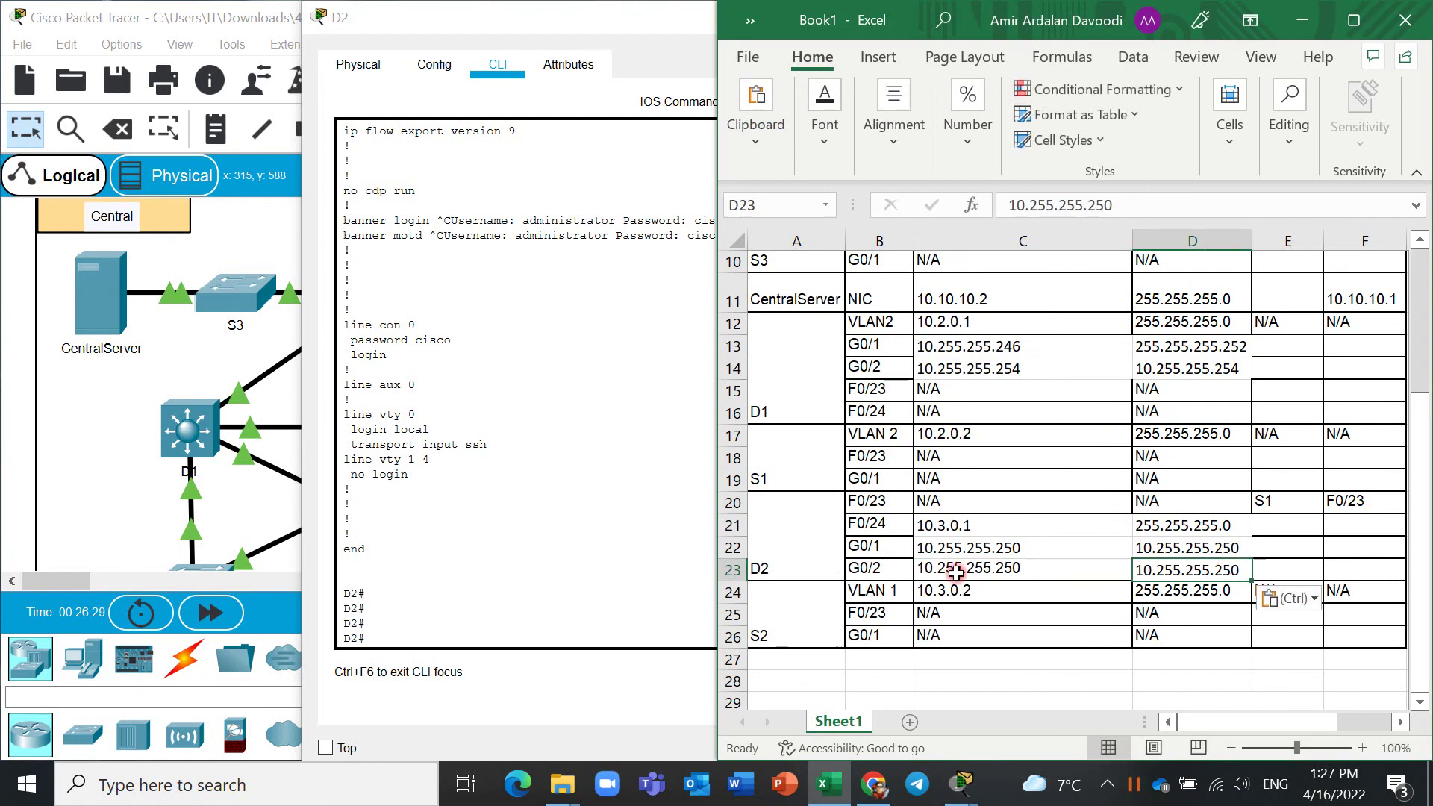
{"action": "scroll", "coordinate": [941, 576], "scroll_direction": "down", "scroll_amount": 2}
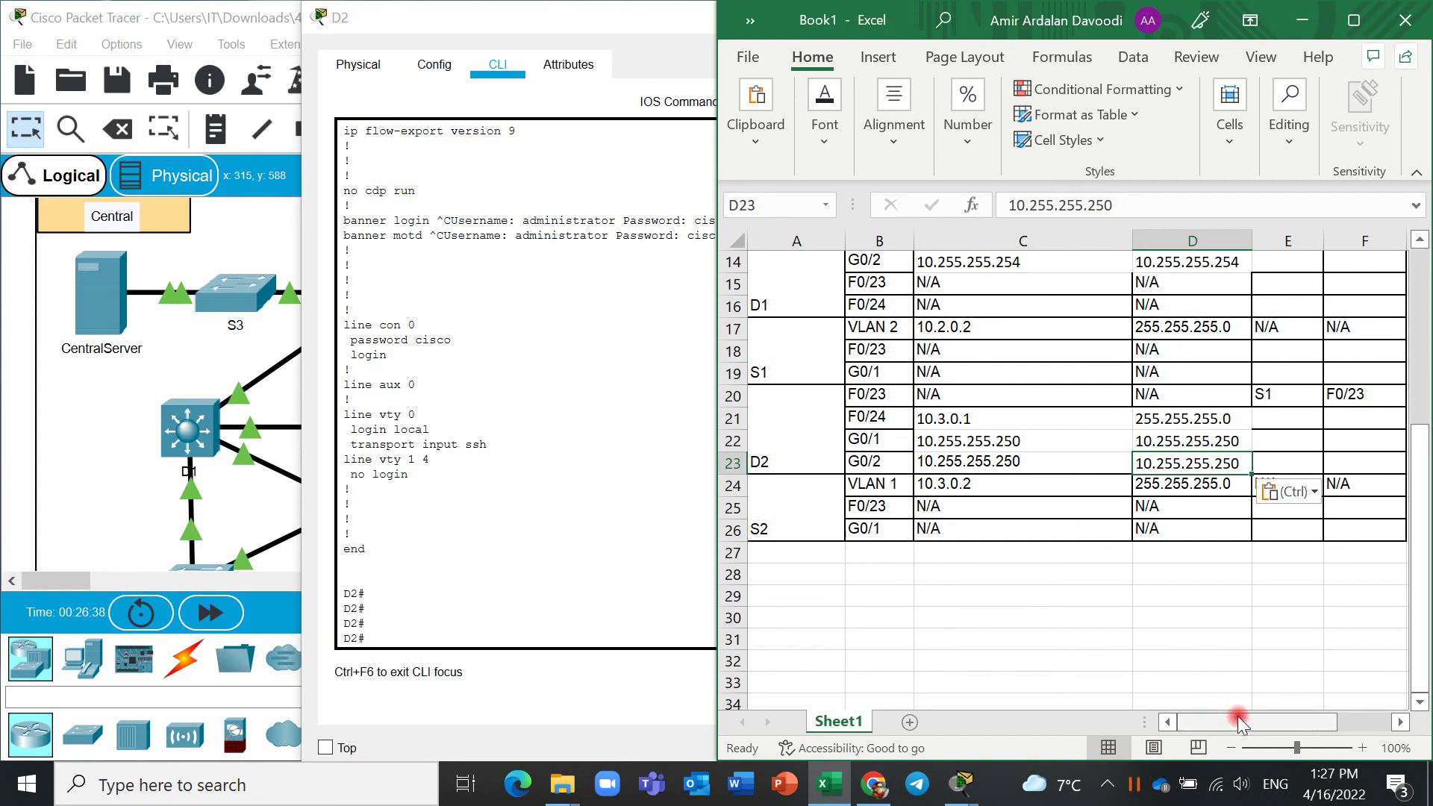
Clear 10.10.10.1 from CentralServer's cell F11, then bring D2's configuration window forward.
{"action": "mouse_move", "coordinate": [1240, 720]}
{"action": "left_mouse_down"}
{"action": "mouse_move", "coordinate": [1310, 715]}
{"action": "mouse_move", "coordinate": [1236, 728]}
{"action": "left_mouse_up"}
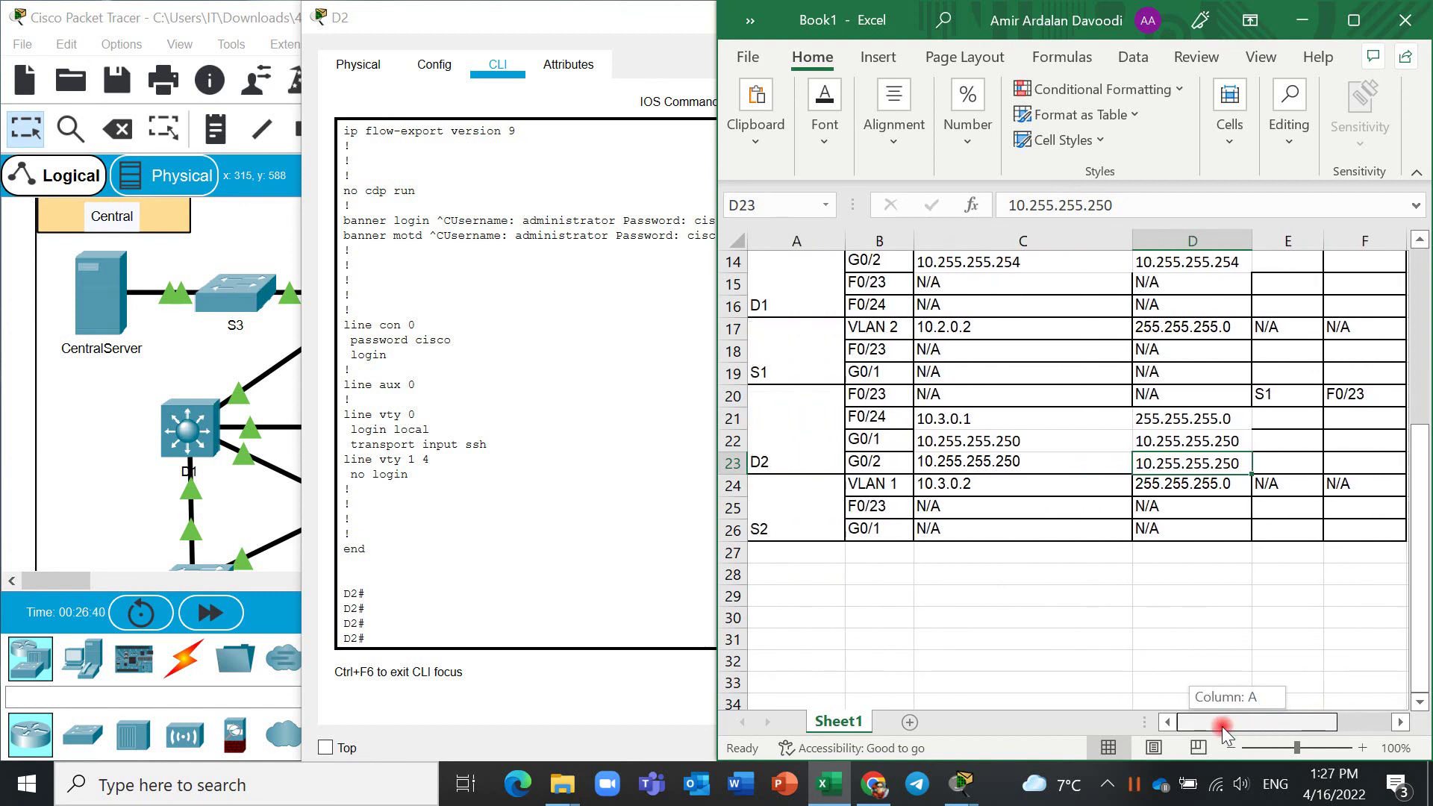
{"action": "left_click", "coordinate": [1372, 464]}
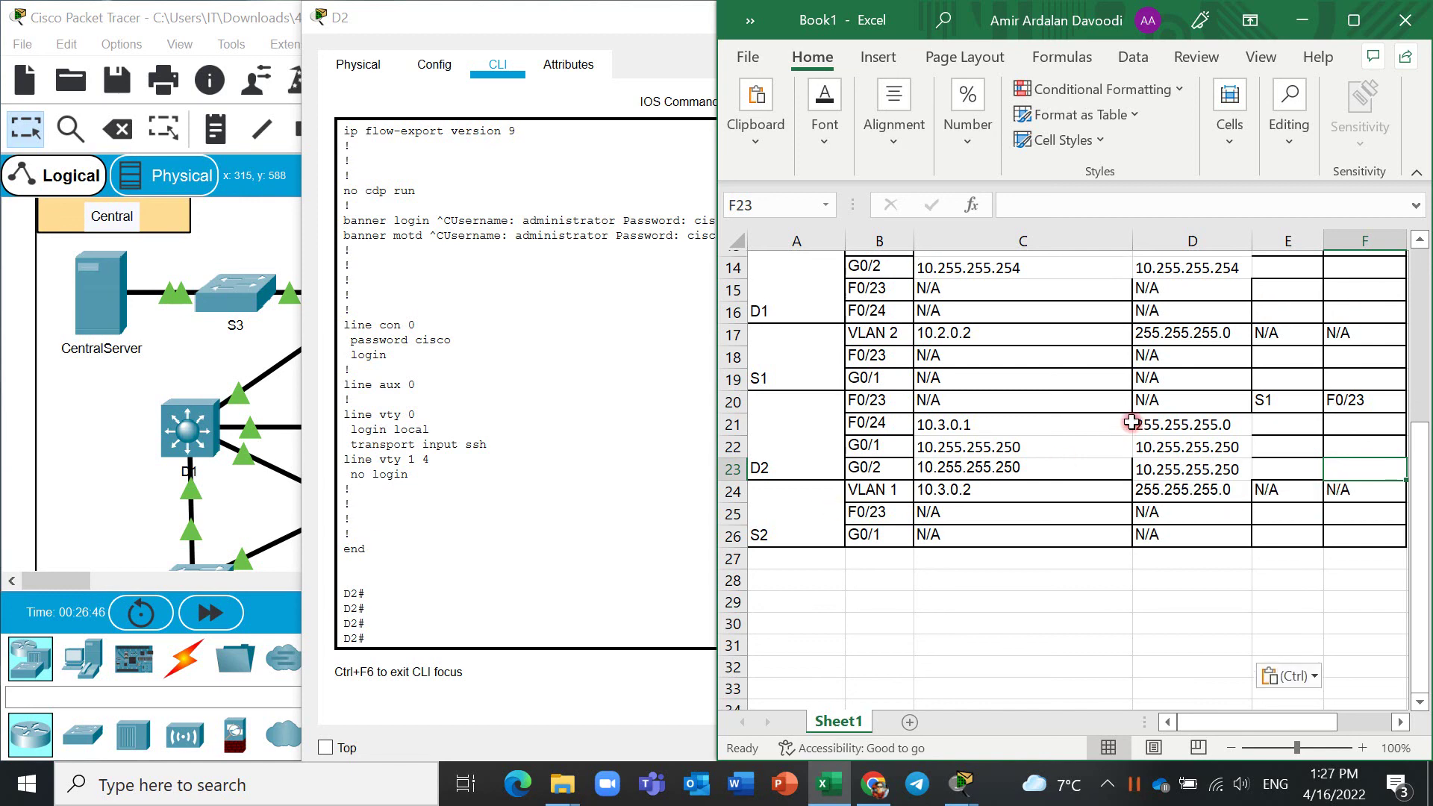
{"action": "scroll", "coordinate": [1136, 415], "scroll_direction": "up", "scroll_amount": 5}
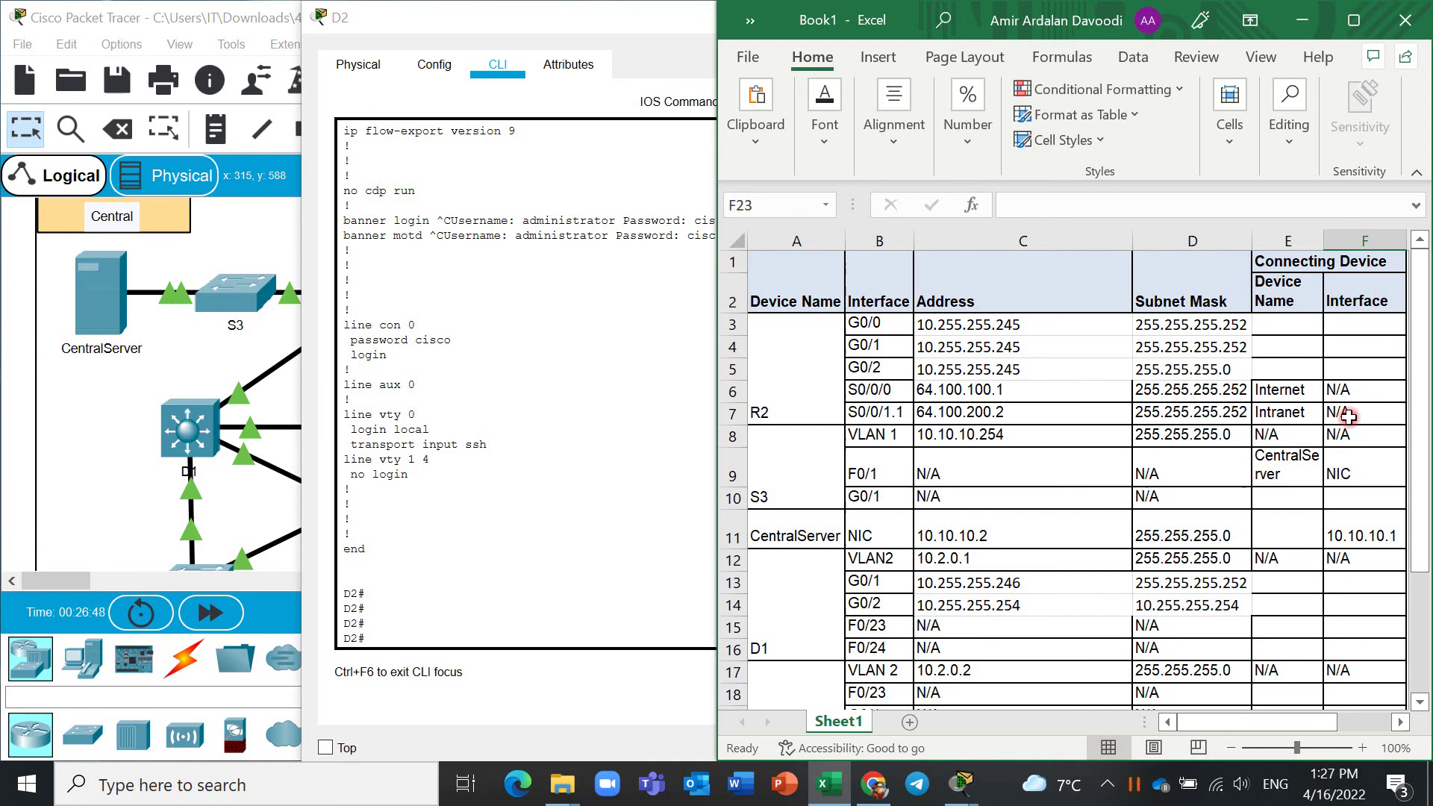
{"action": "left_click", "coordinate": [1367, 533]}
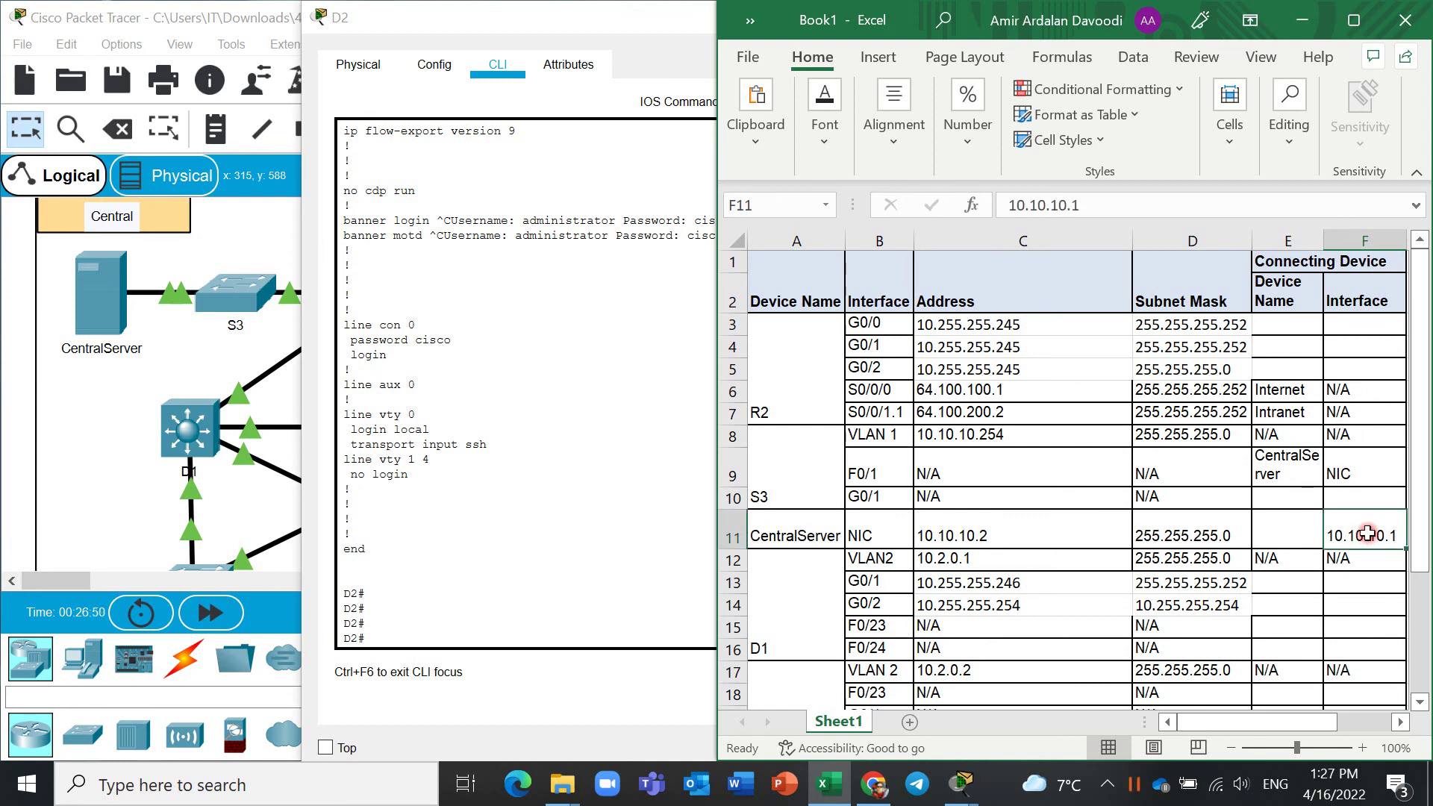
{"action": "key", "text": "Delete"}
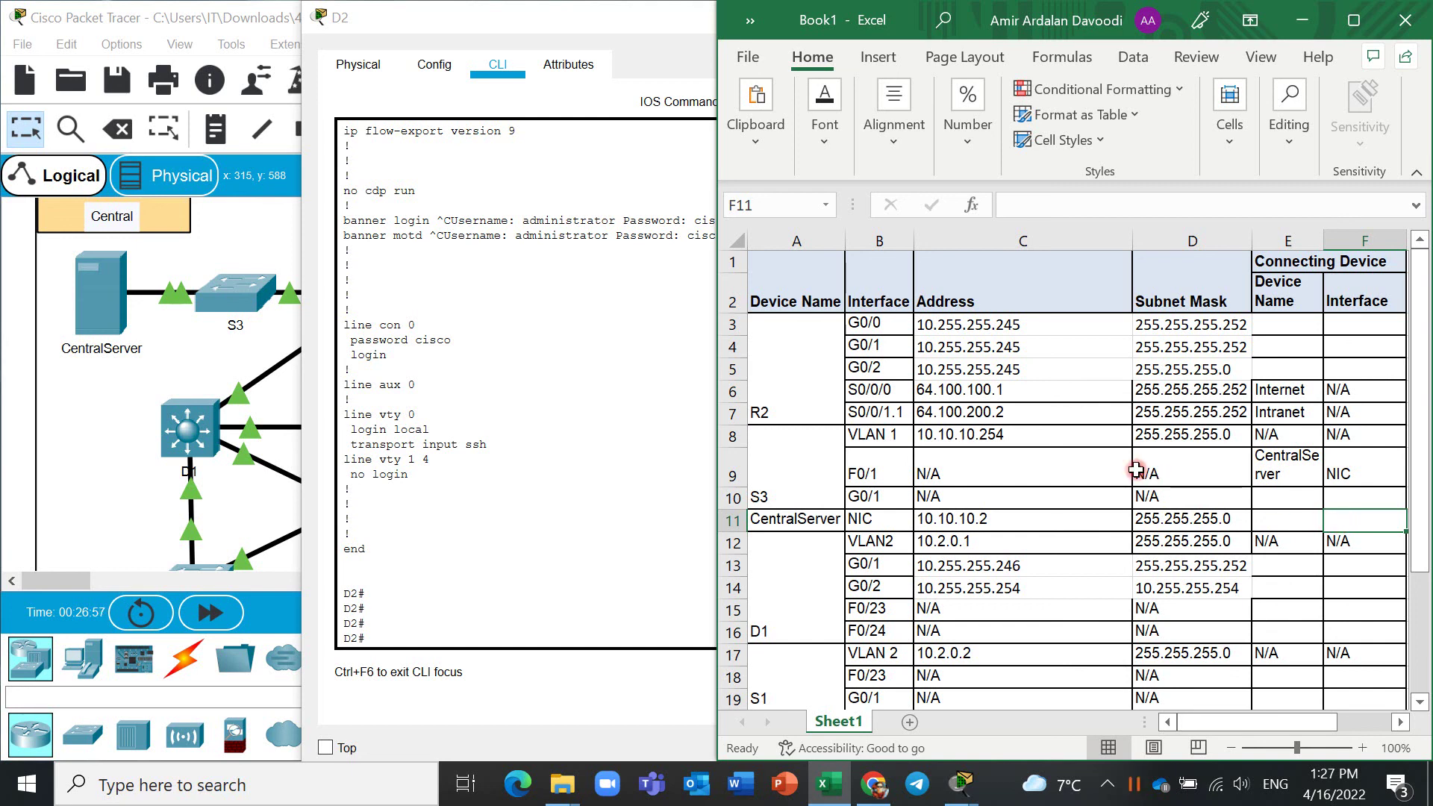
{"action": "left_click", "coordinate": [588, 37]}
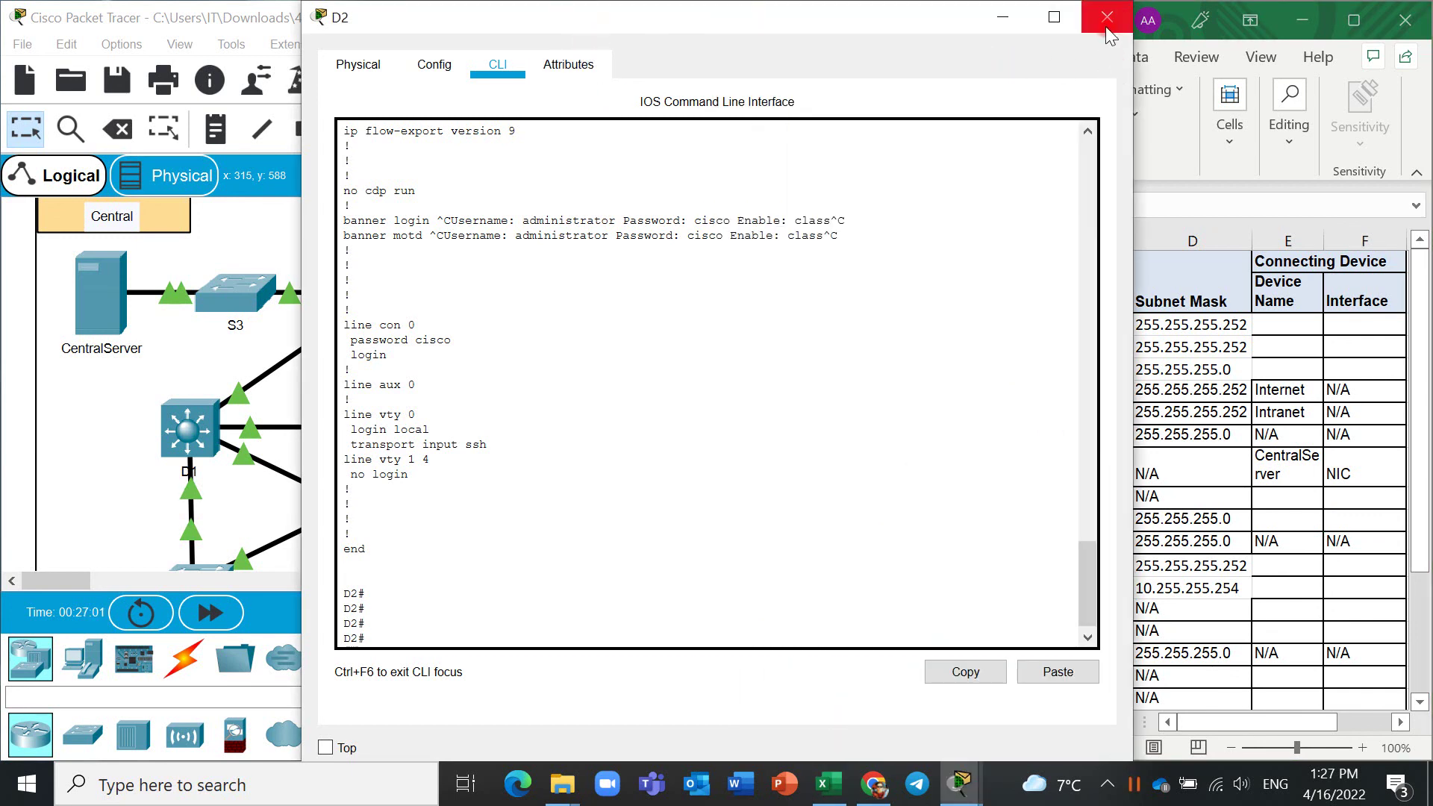